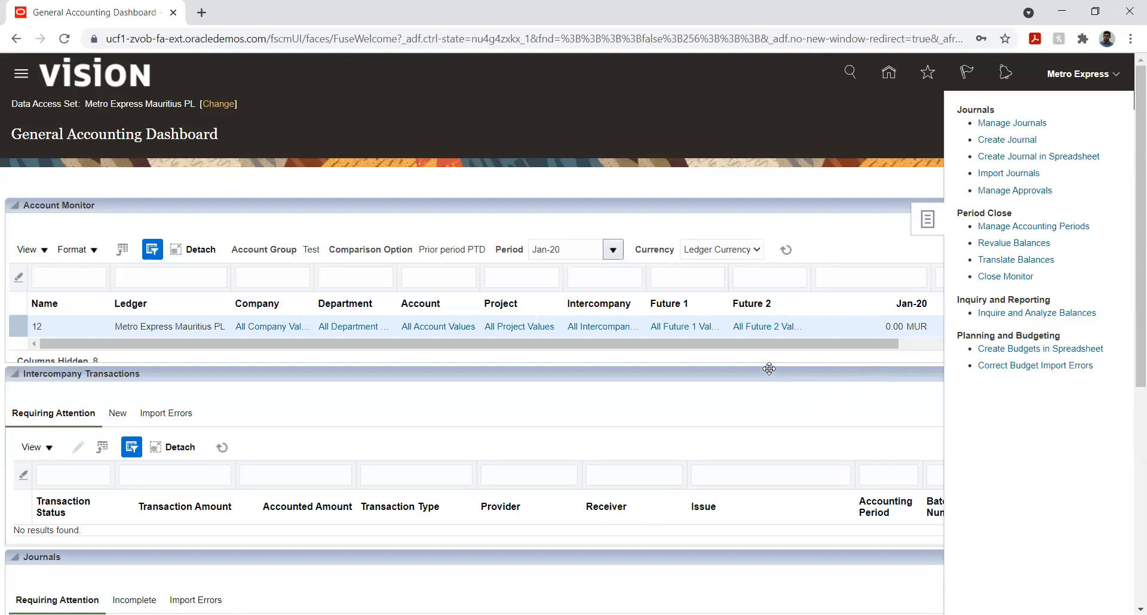
pyautogui.click(557, 344)
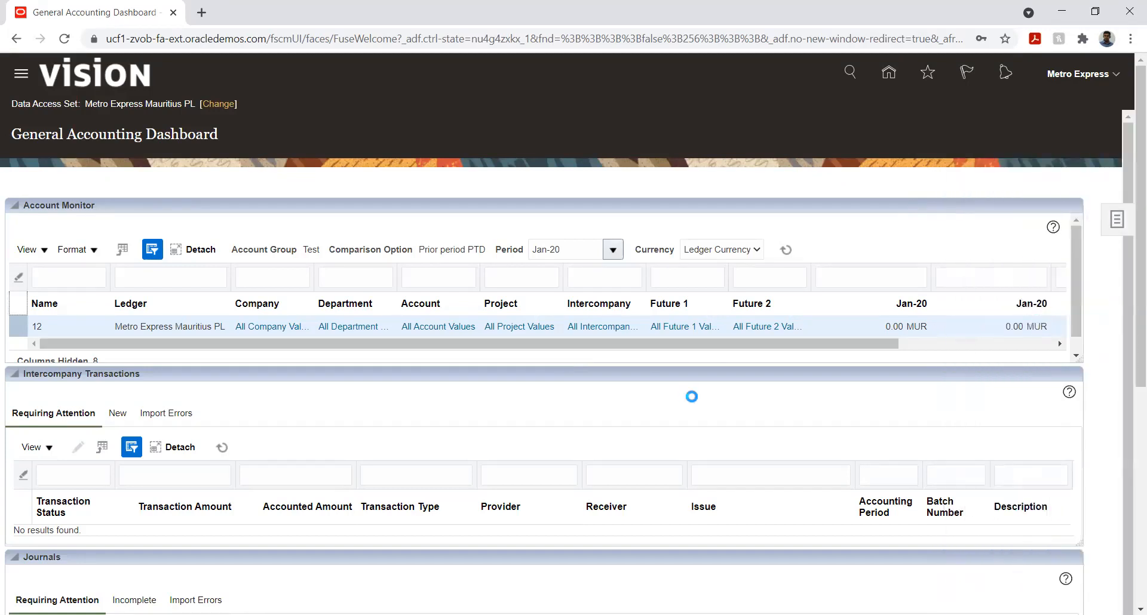
pyautogui.click(1116, 219)
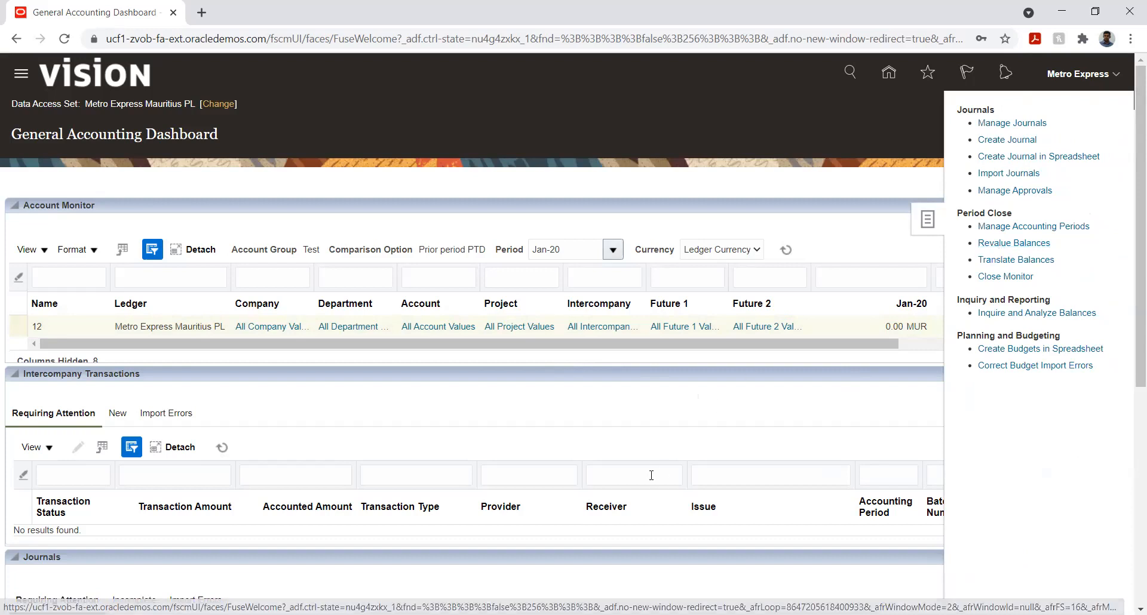
pyautogui.click(608, 403)
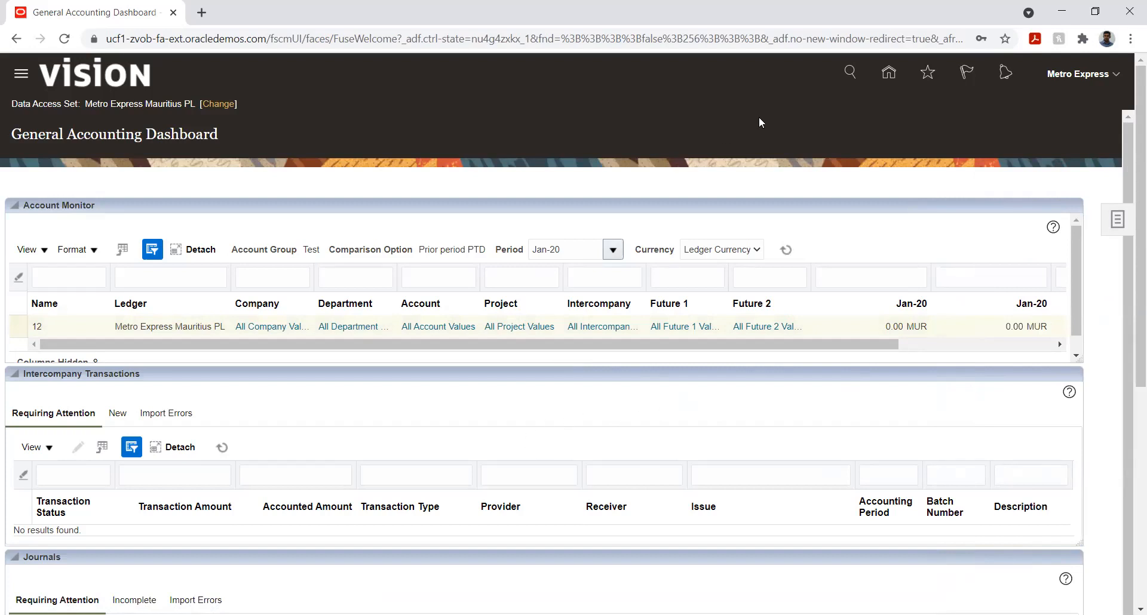
pyautogui.click(1118, 221)
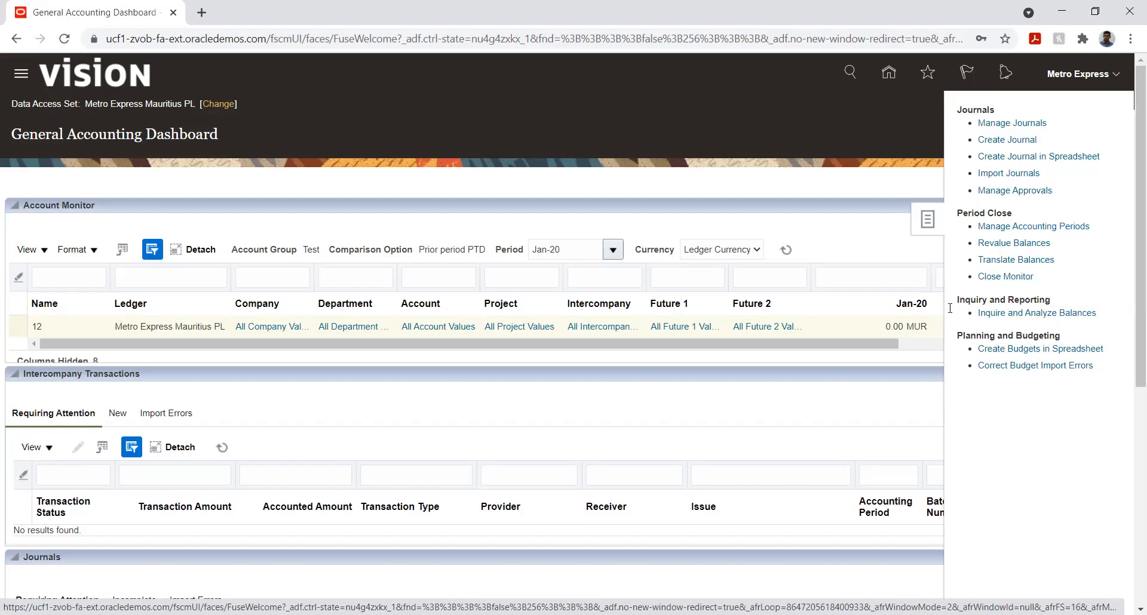
pyautogui.click(806, 412)
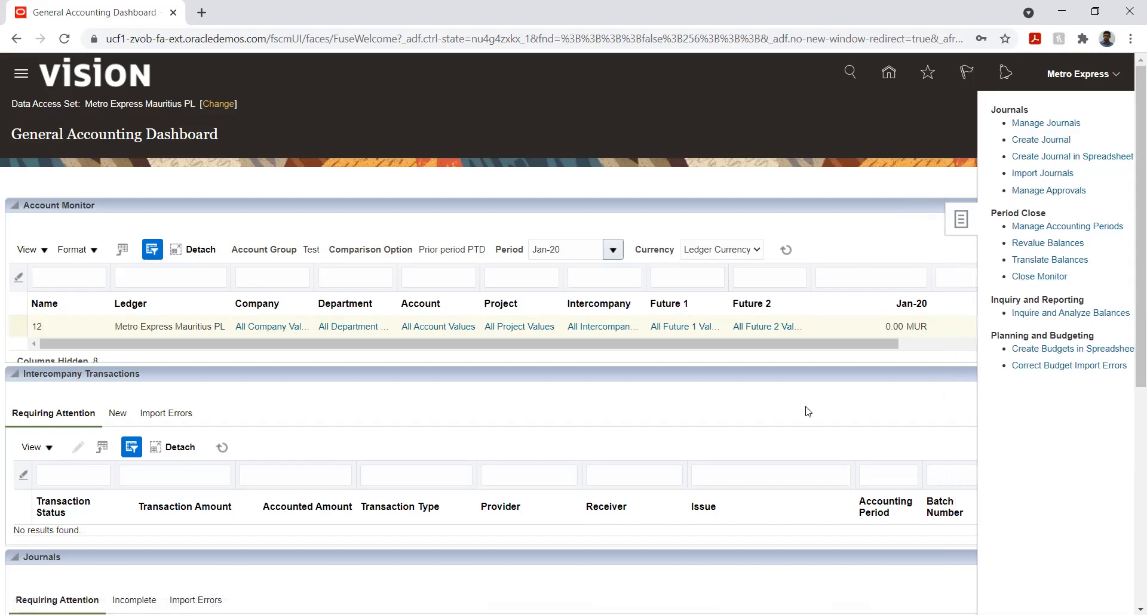
# Step: Open Setup and Maintenance from the home page and switch the setup offering to Financials
pyautogui.click(889, 76)
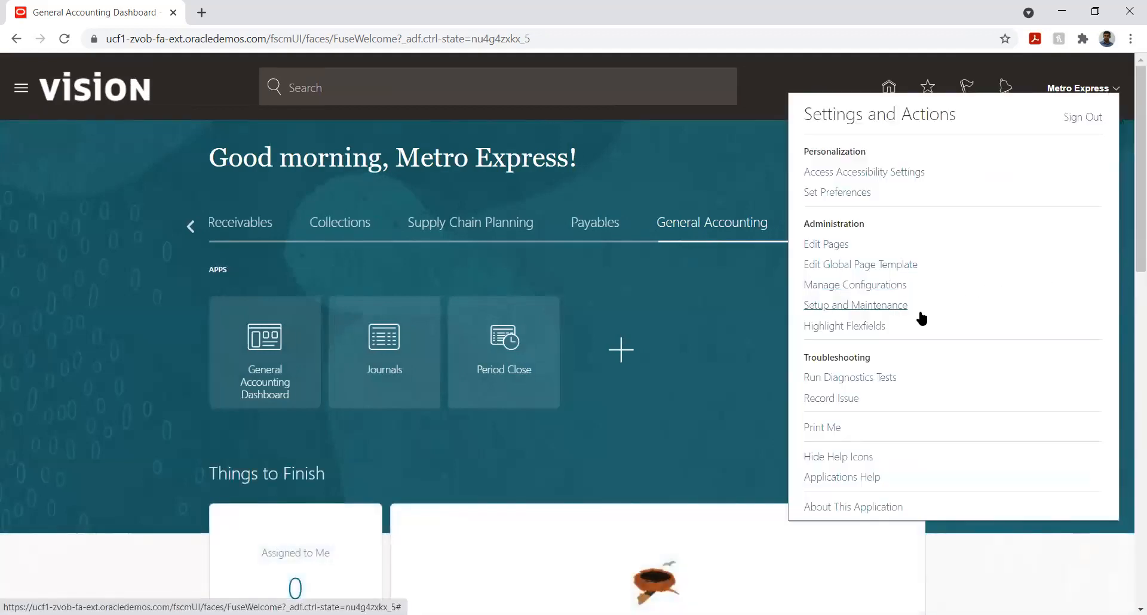
pyautogui.click(863, 304)
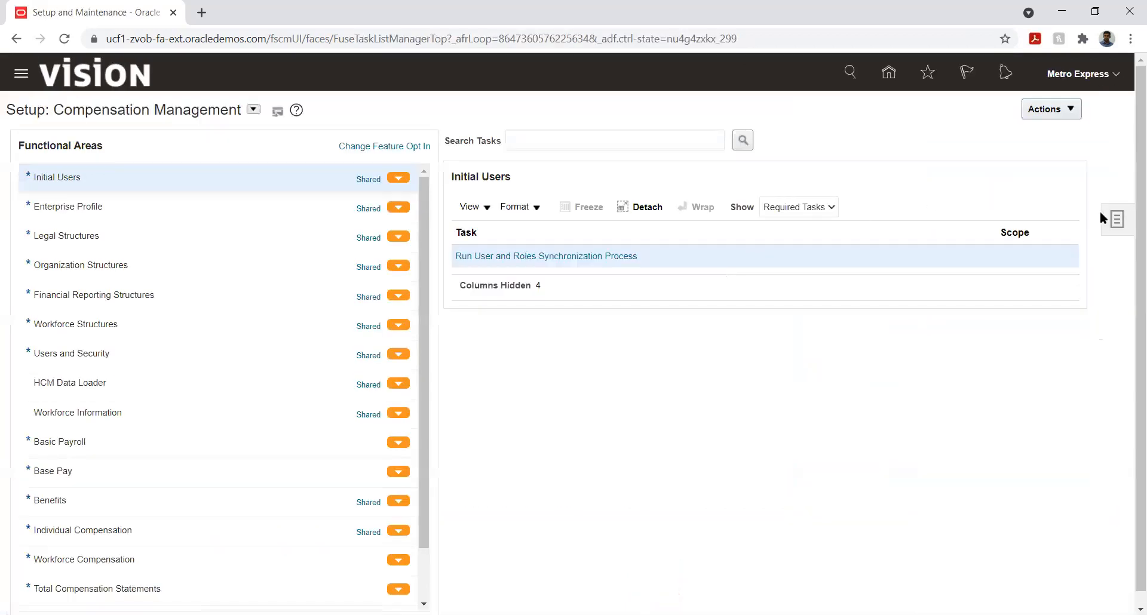
pyautogui.click(1115, 220)
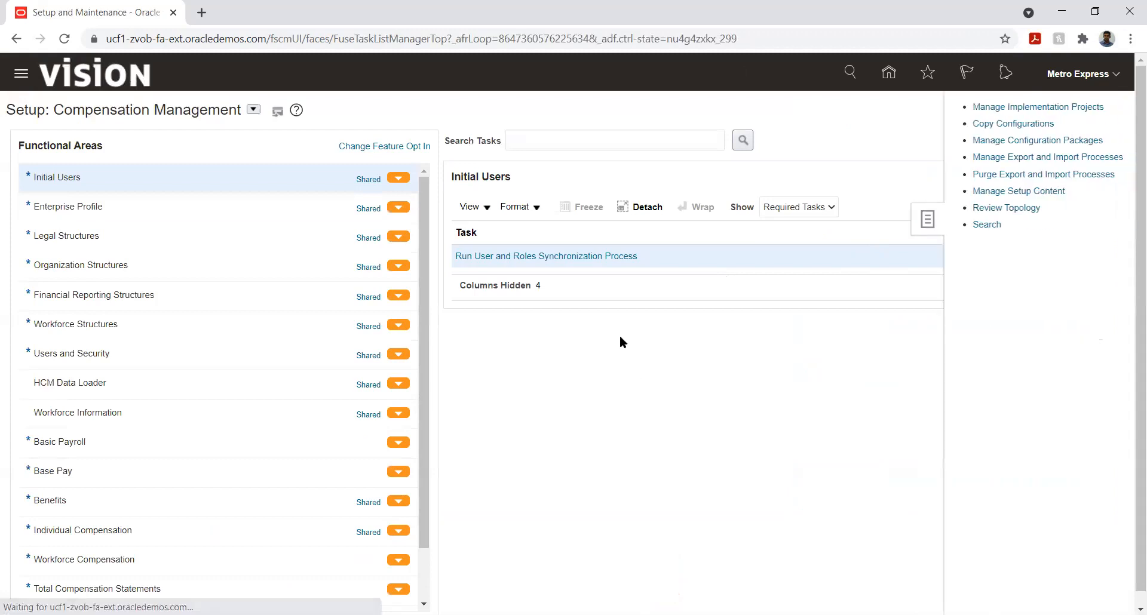
pyautogui.click(254, 110)
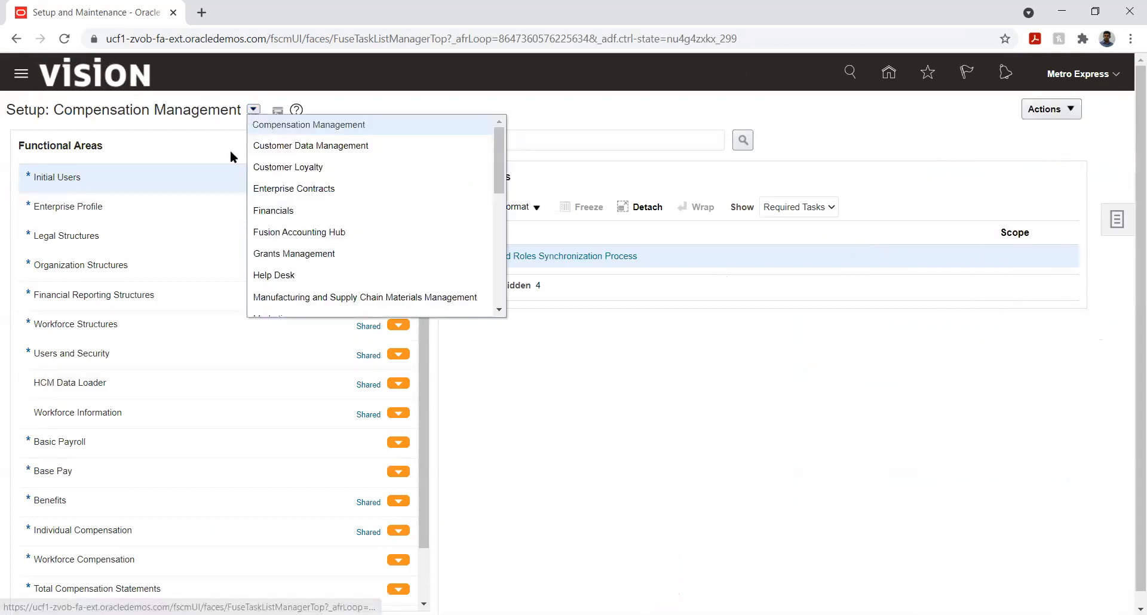
pyautogui.click(276, 210)
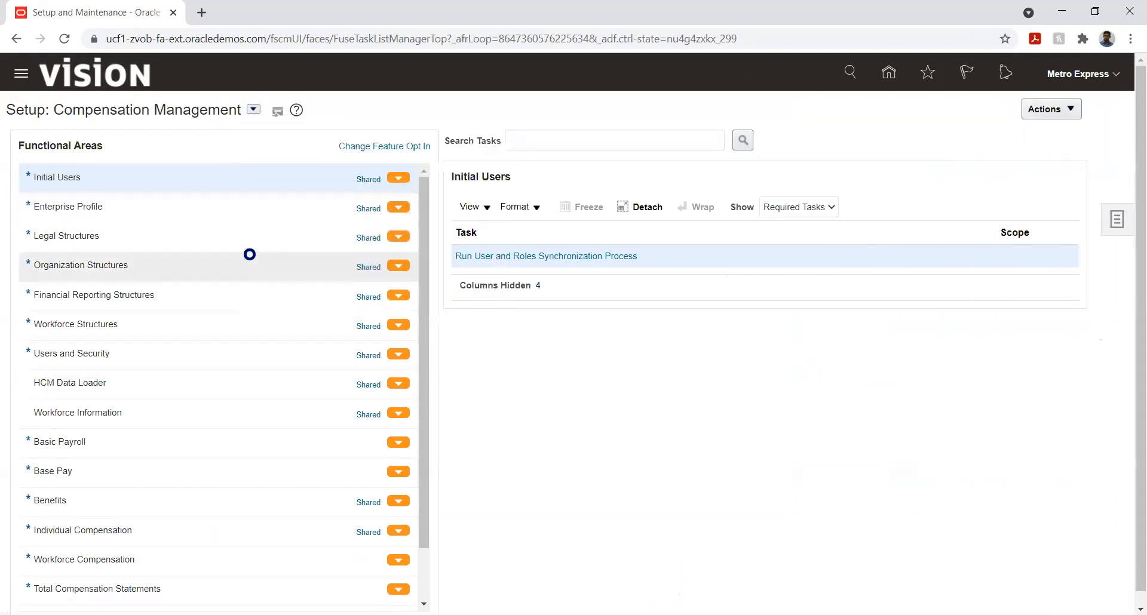
# Step: Search the setup tasks for %daily% and open the Manage Daily Rates task
pyautogui.click(563, 136)
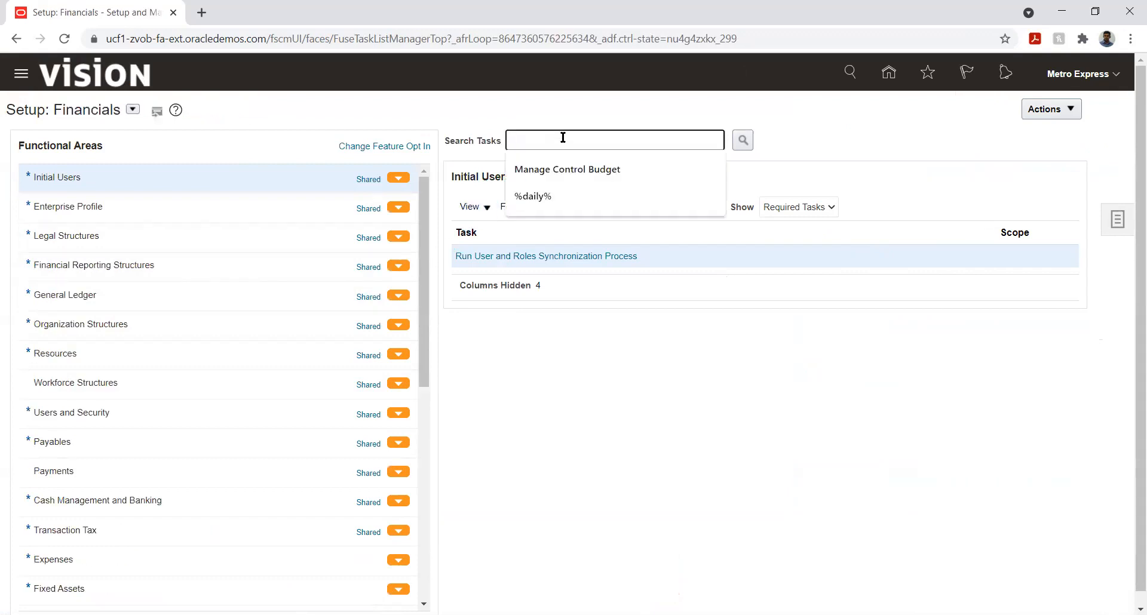
pyautogui.click(531, 197)
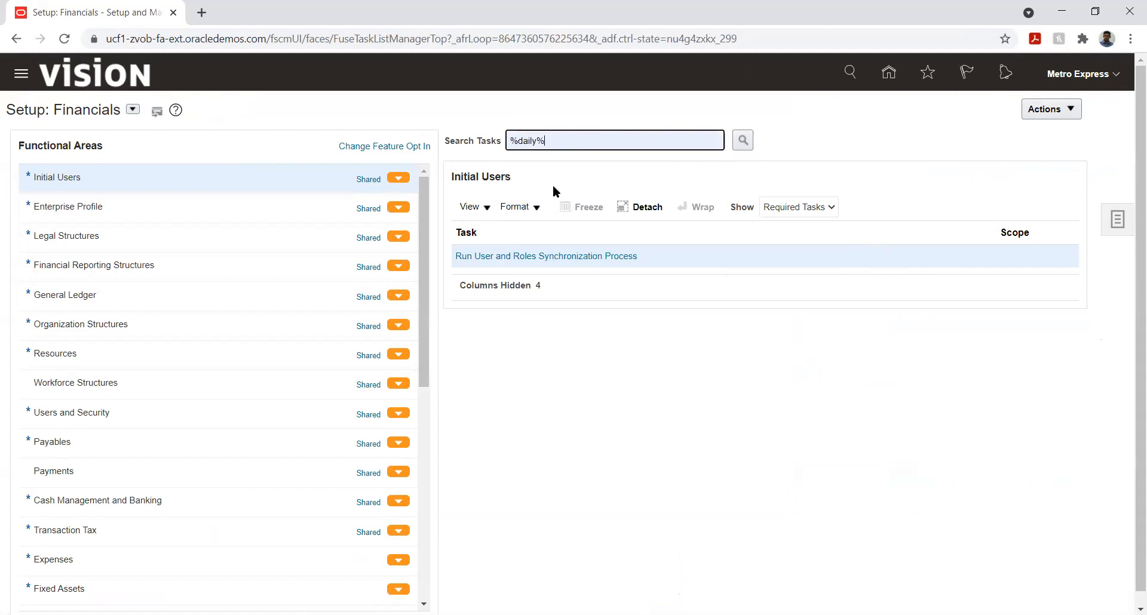
pyautogui.click(743, 141)
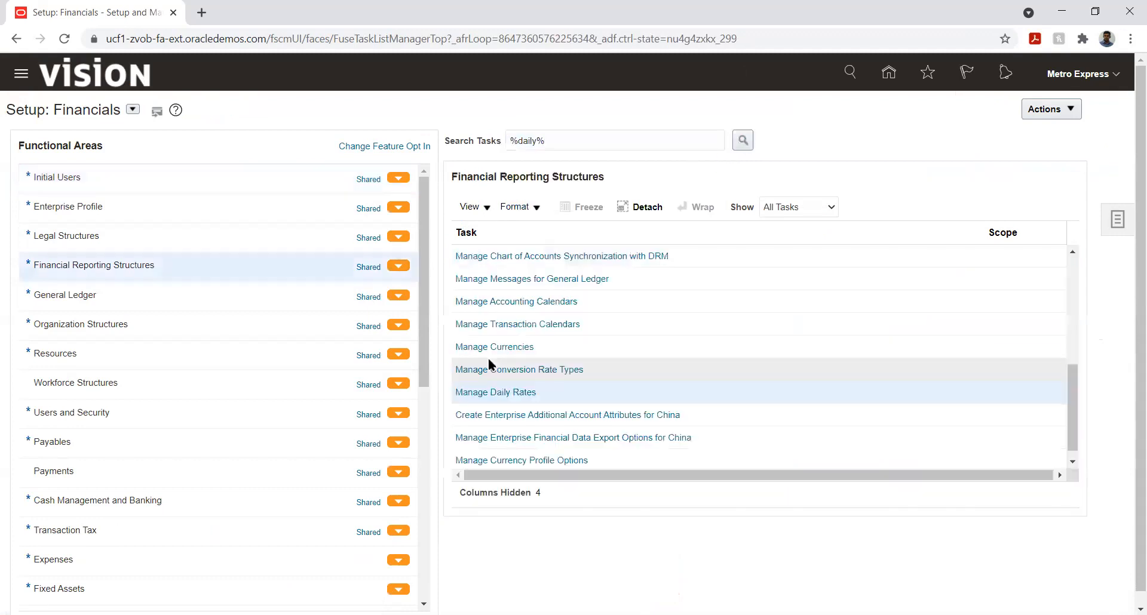
pyautogui.click(531, 402)
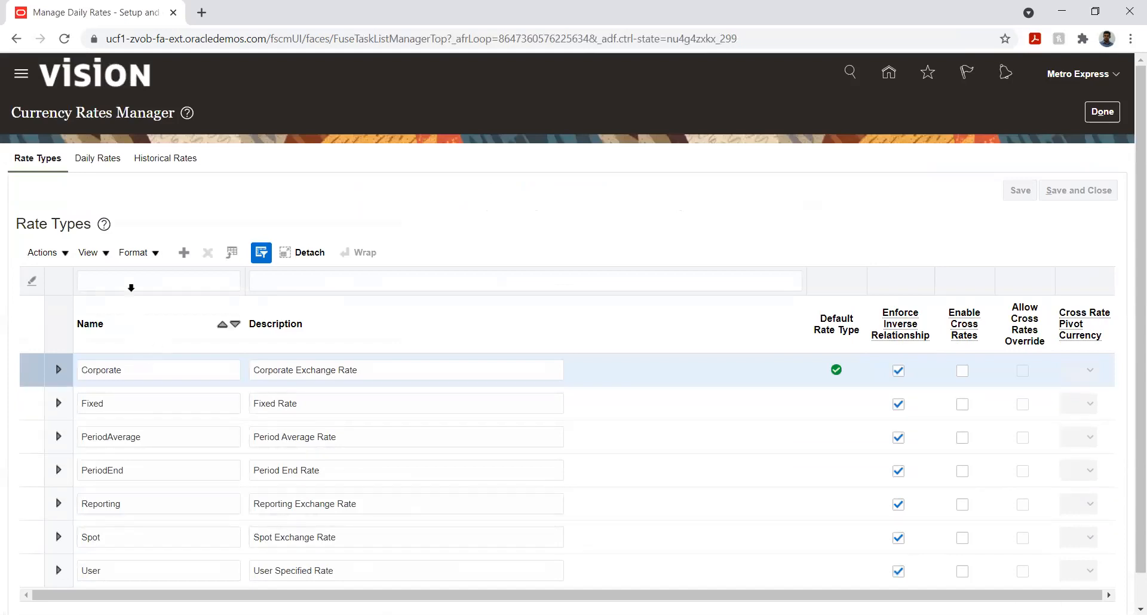
# Step: On the Daily Rates page, set the From Currency to INR - Indian Rupee
pyautogui.click(99, 159)
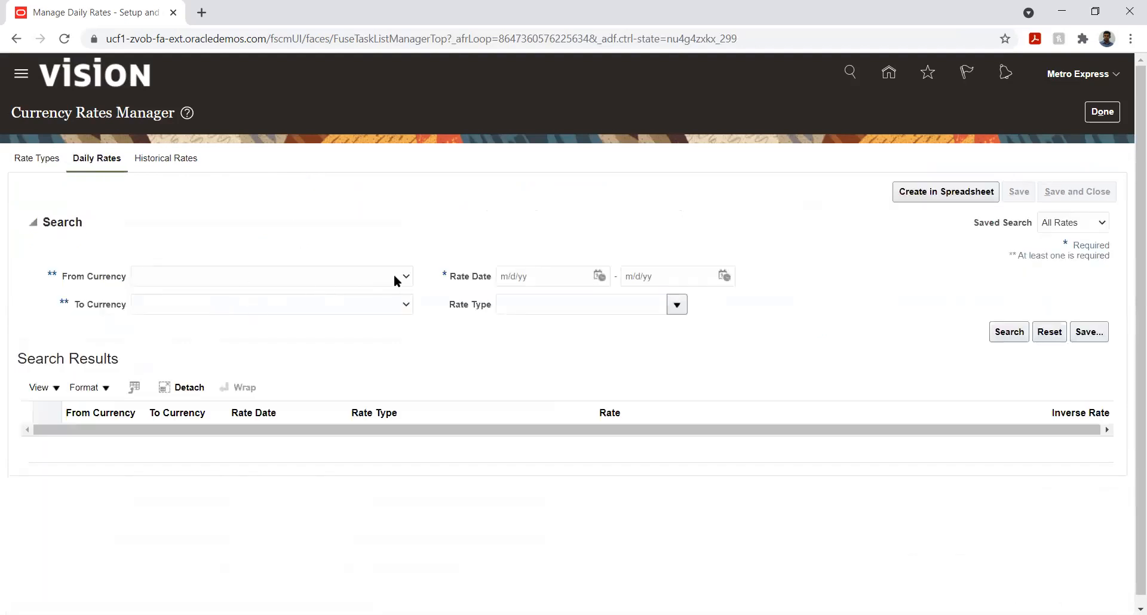
pyautogui.click(397, 282)
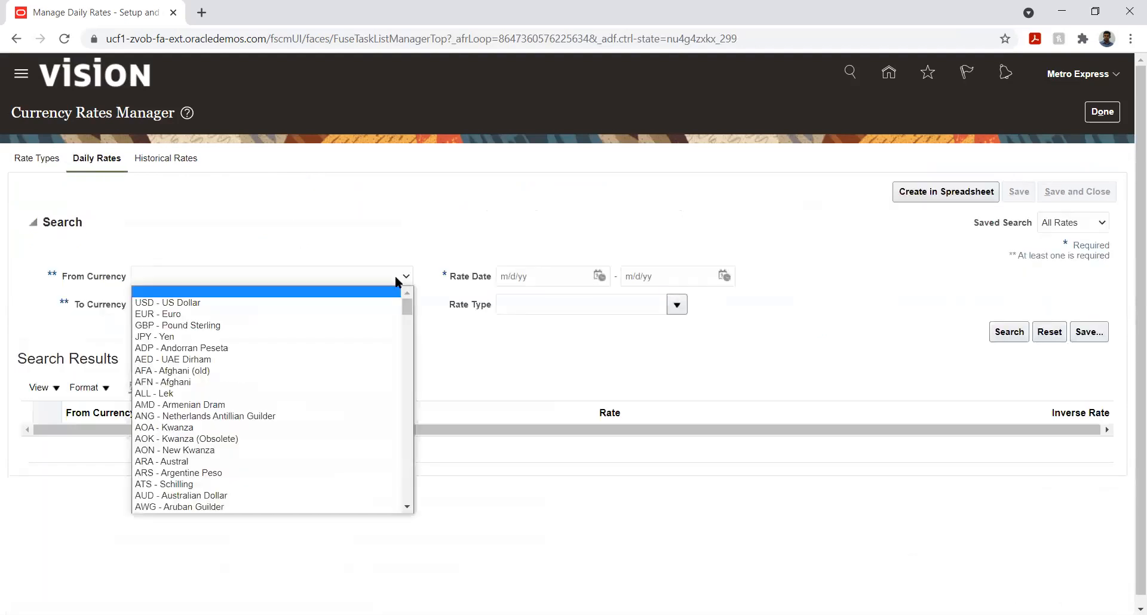
pyautogui.press('i')
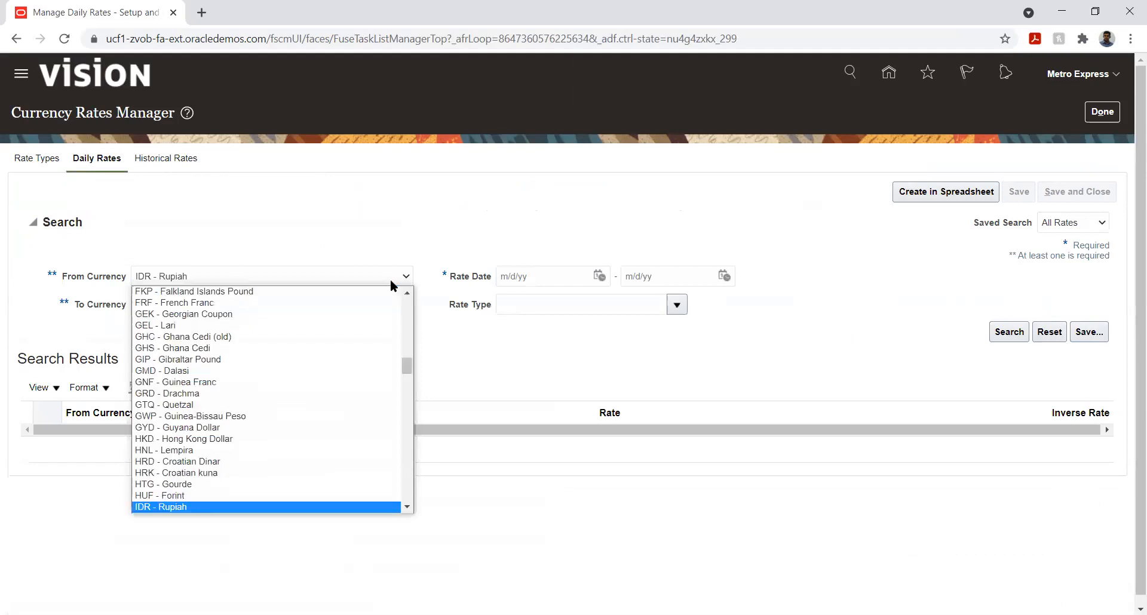
pyautogui.press('Down')
pyautogui.press('Down')
pyautogui.press('Down')
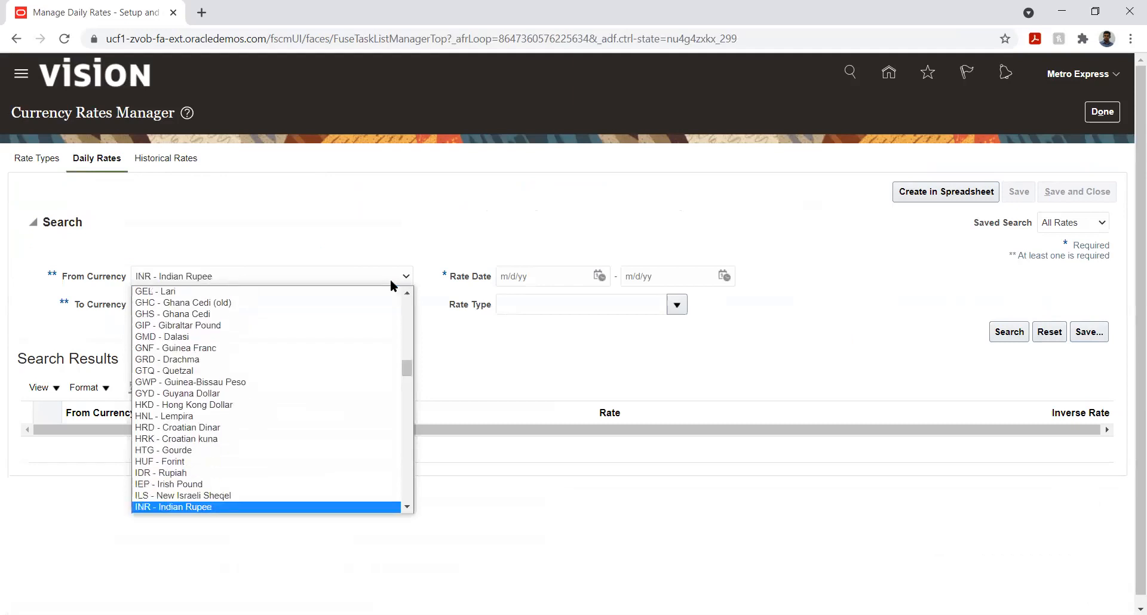
pyautogui.press('Return')
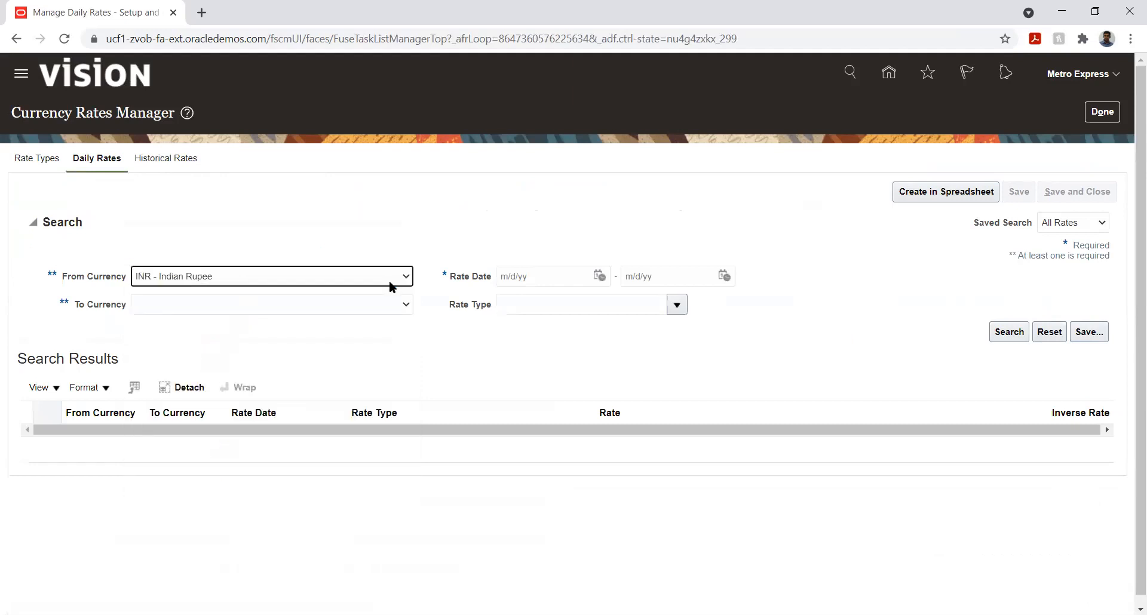
# Step: Set the To Currency to MUR - Mauritius Rupee
pyautogui.click(254, 303)
pyautogui.press('m')
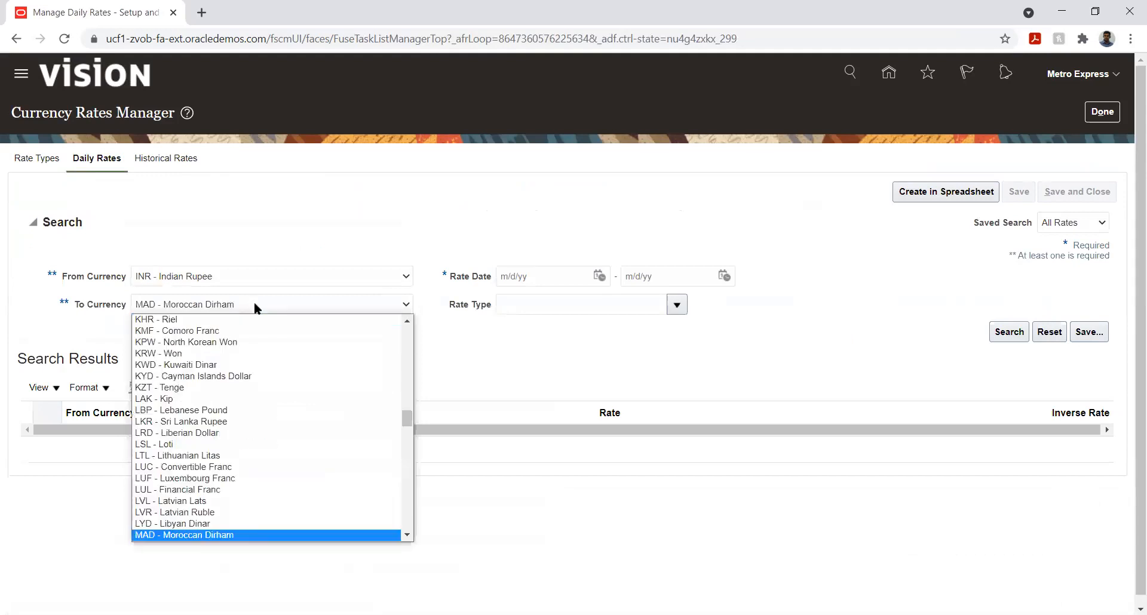
pyautogui.press('Down')
pyautogui.press('Down')
pyautogui.press('Down')
pyautogui.press('Down')
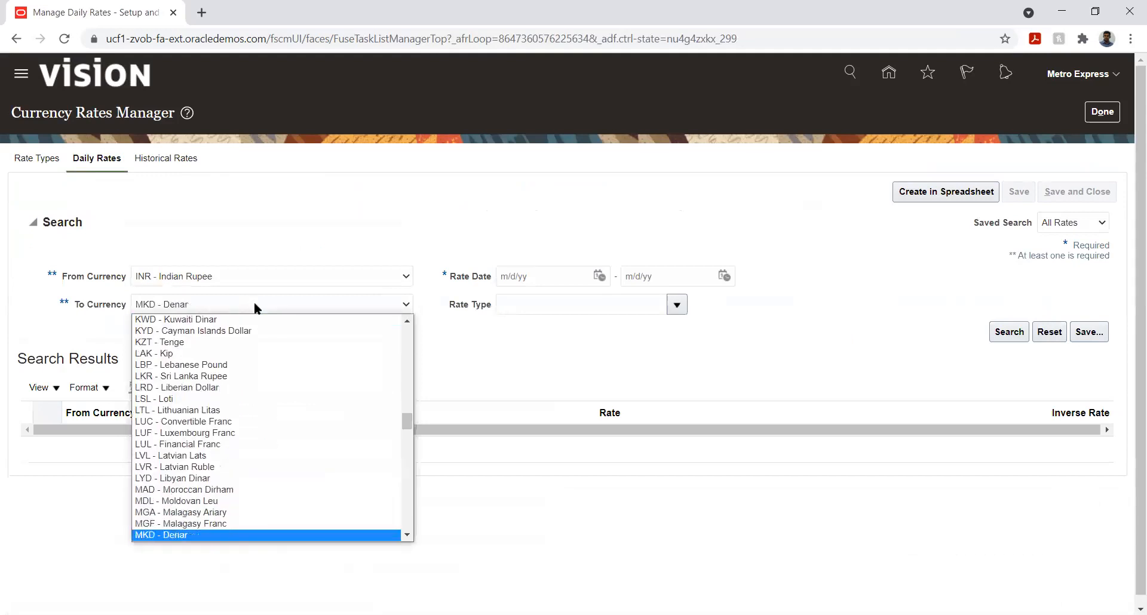
pyautogui.press('Down')
pyautogui.press('Down')
pyautogui.press('Down')
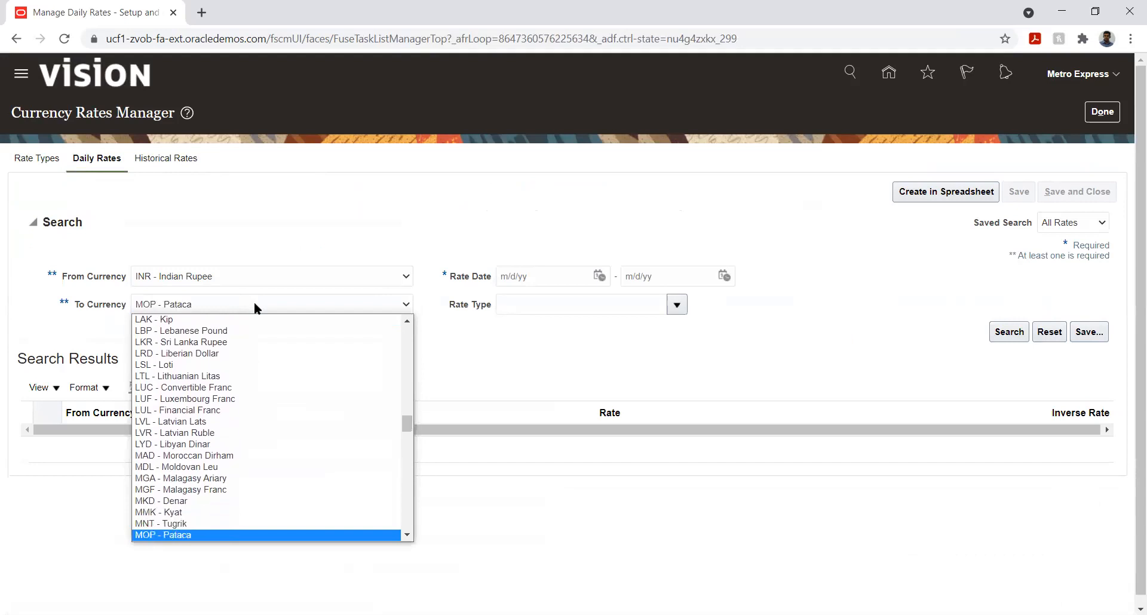
pyautogui.press('Down')
pyautogui.press('Down')
pyautogui.press('Down')
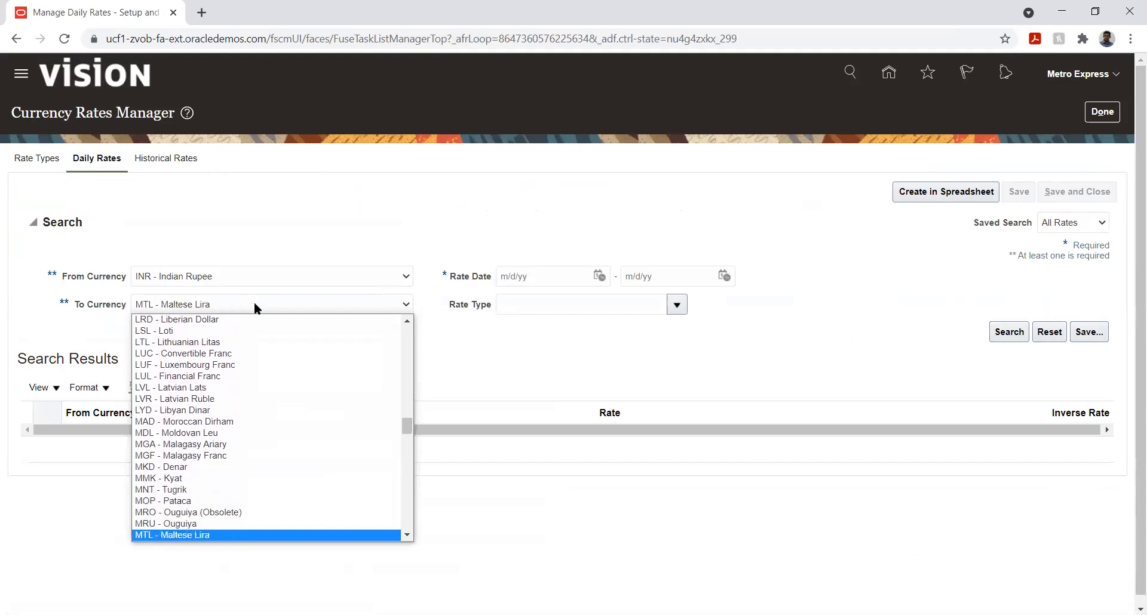
pyautogui.press('Down')
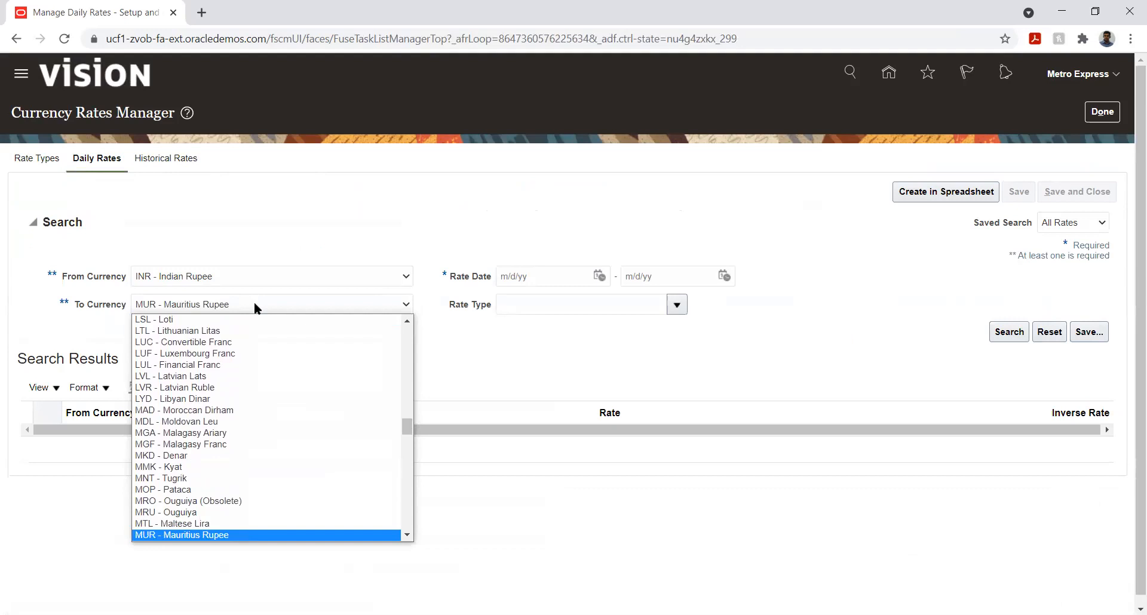
pyautogui.press('Down')
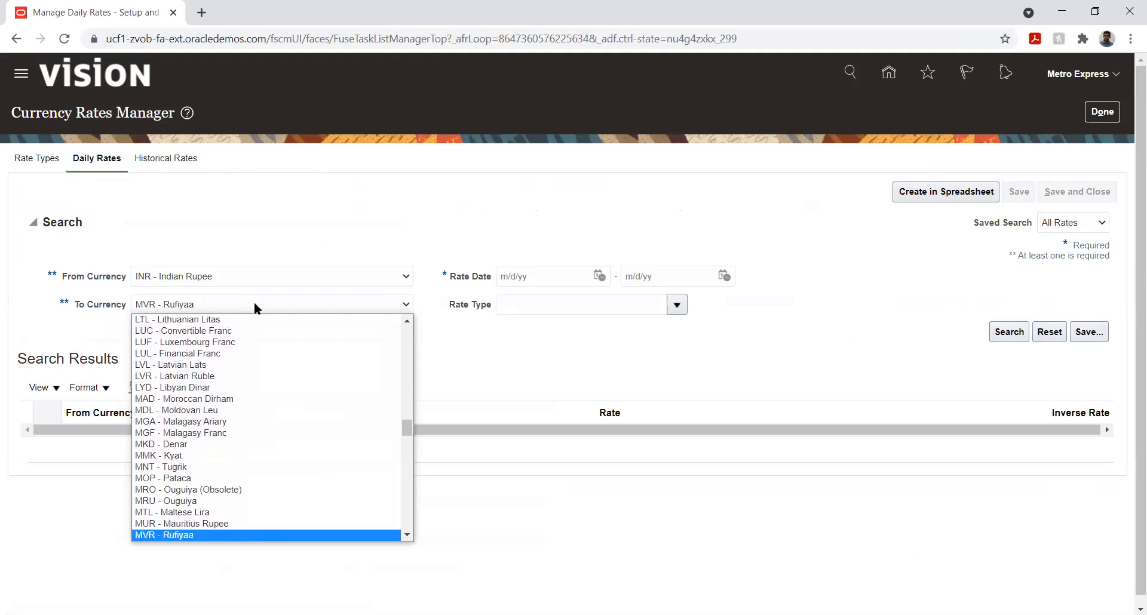
pyautogui.press('Up')
pyautogui.press('Return')
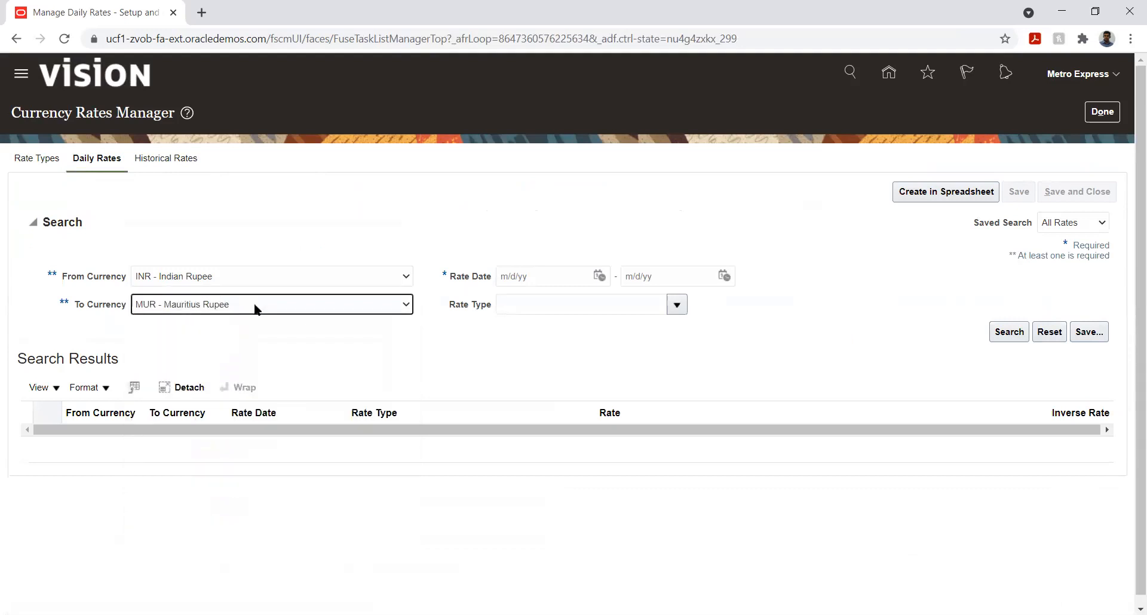
# Step: Set the rate date range from 4/1/21 to 4/30/21 using the calendar pickers
pyautogui.click(600, 276)
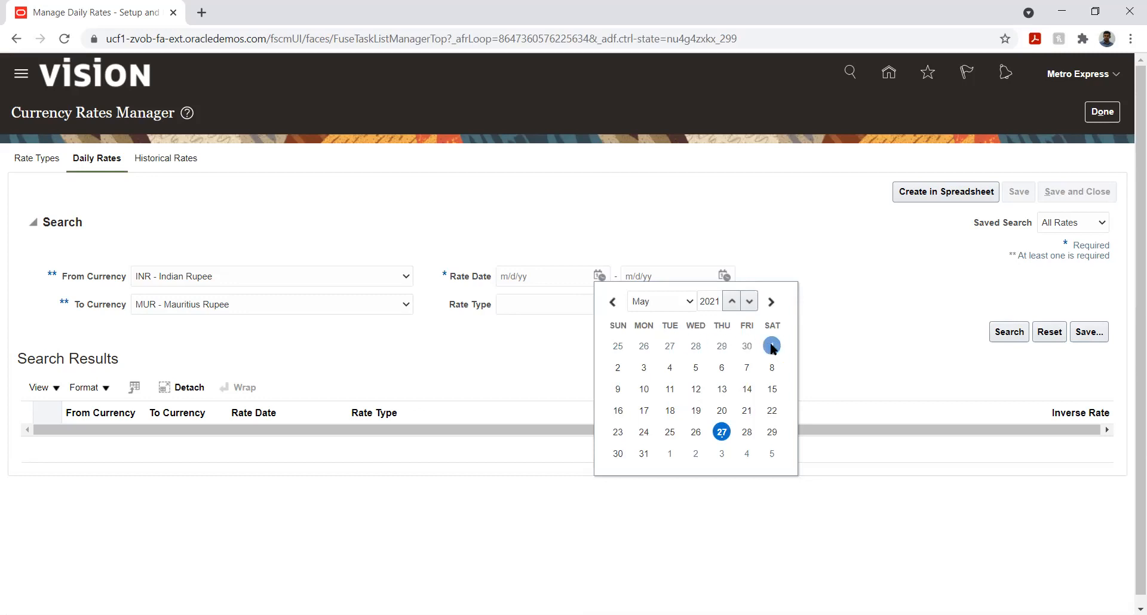
pyautogui.click(613, 302)
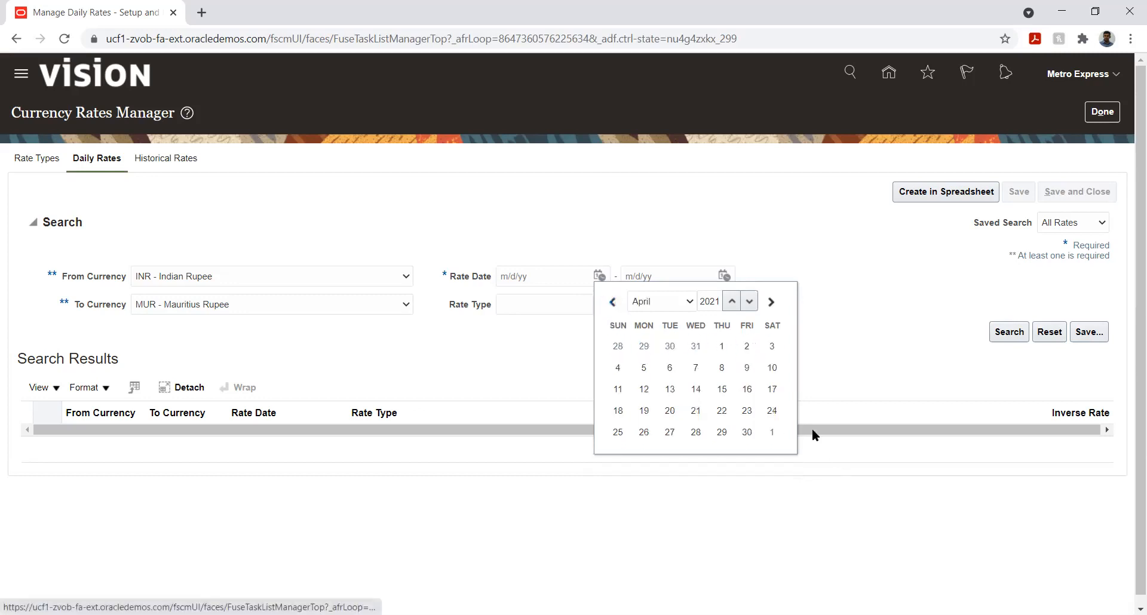
pyautogui.click(722, 346)
pyautogui.click(724, 275)
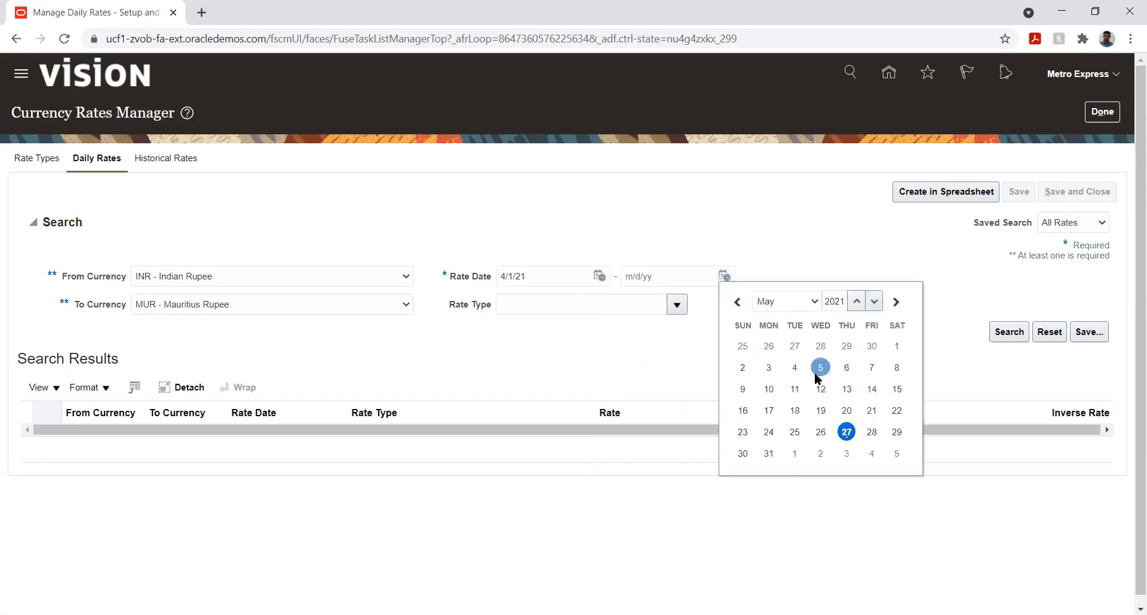
pyautogui.click(737, 302)
pyautogui.click(871, 432)
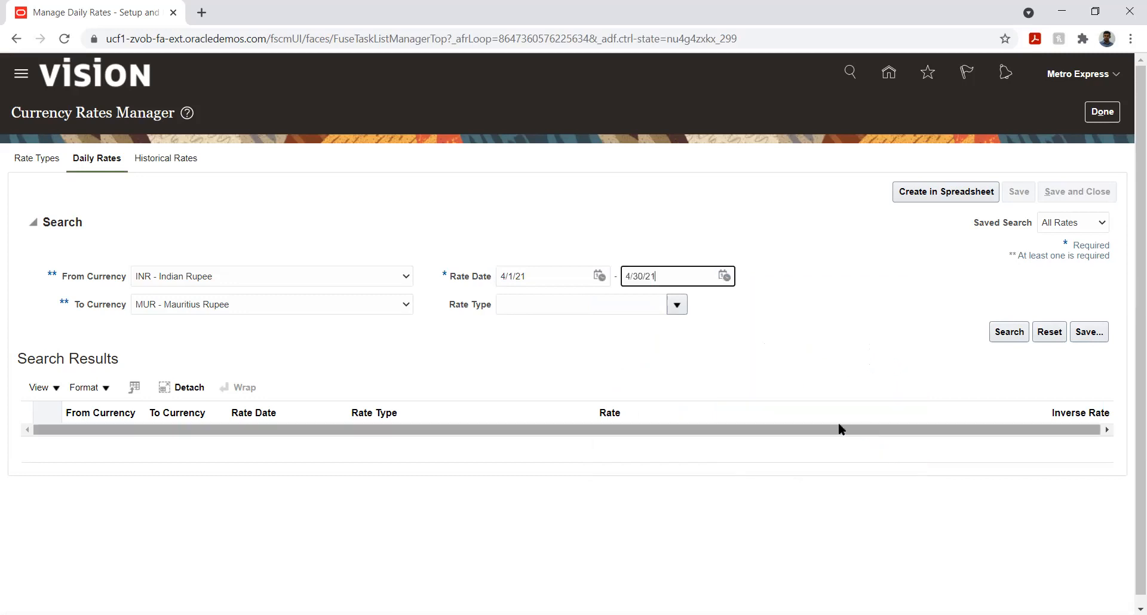
# Step: Choose Corporate as the rate type and run the daily rates search
pyautogui.click(678, 306)
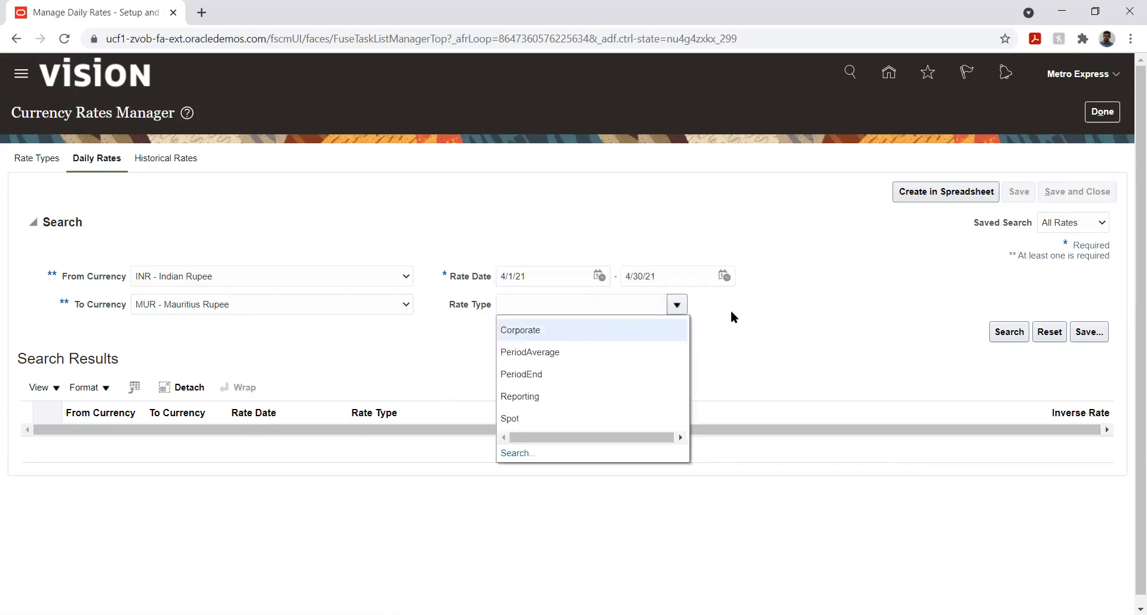
pyautogui.click(530, 329)
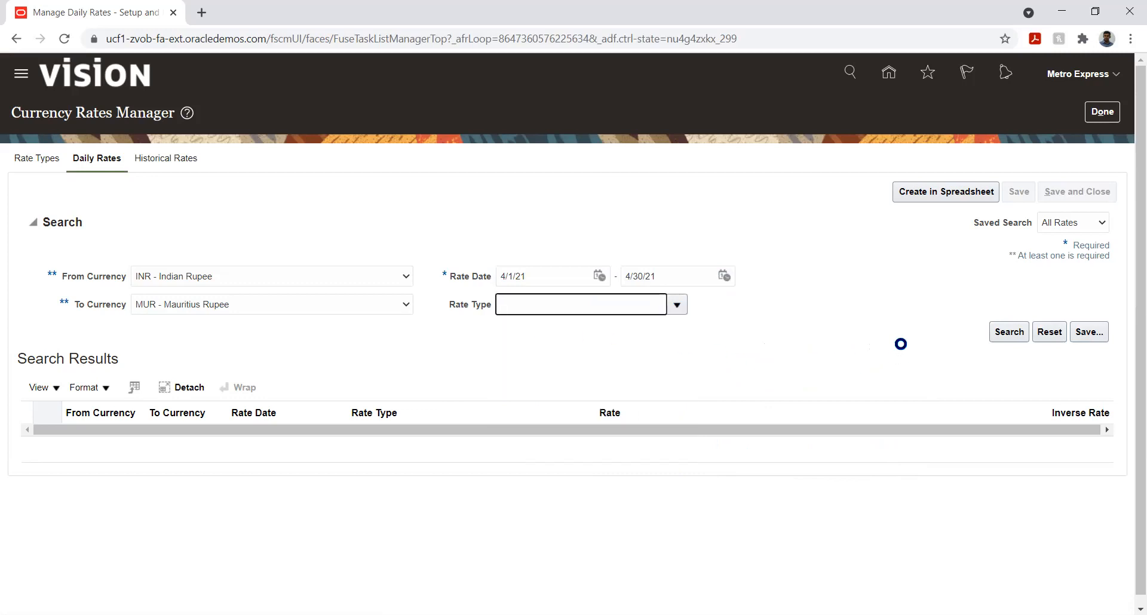
pyautogui.click(1009, 331)
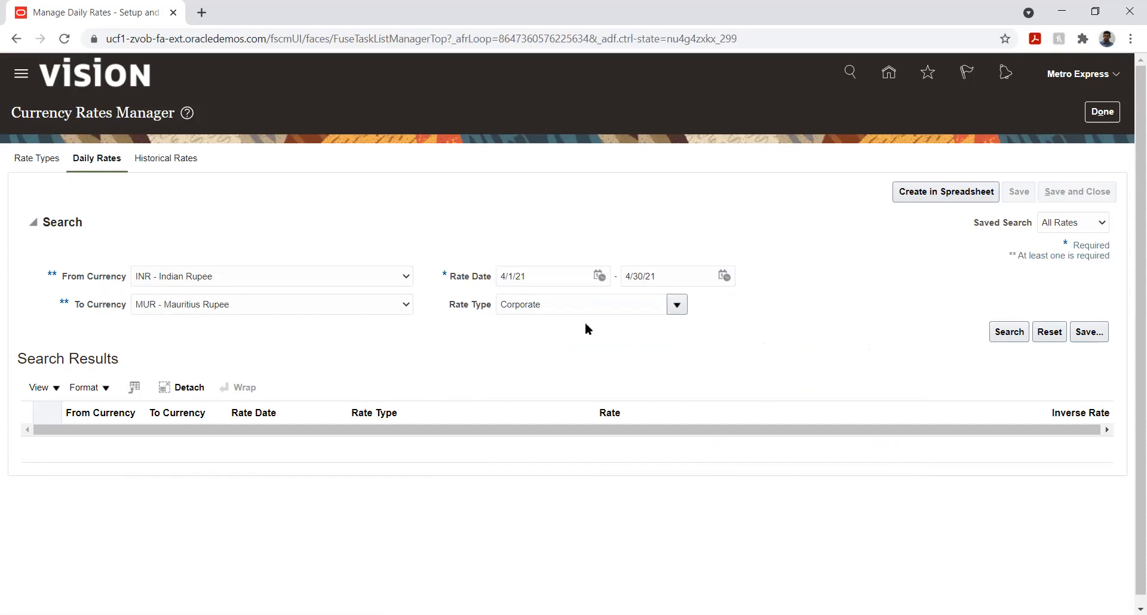
# Step: Generate the daily rates creation spreadsheet and open the downloaded CreateDailyRates (4).xlsx file
pyautogui.click(943, 191)
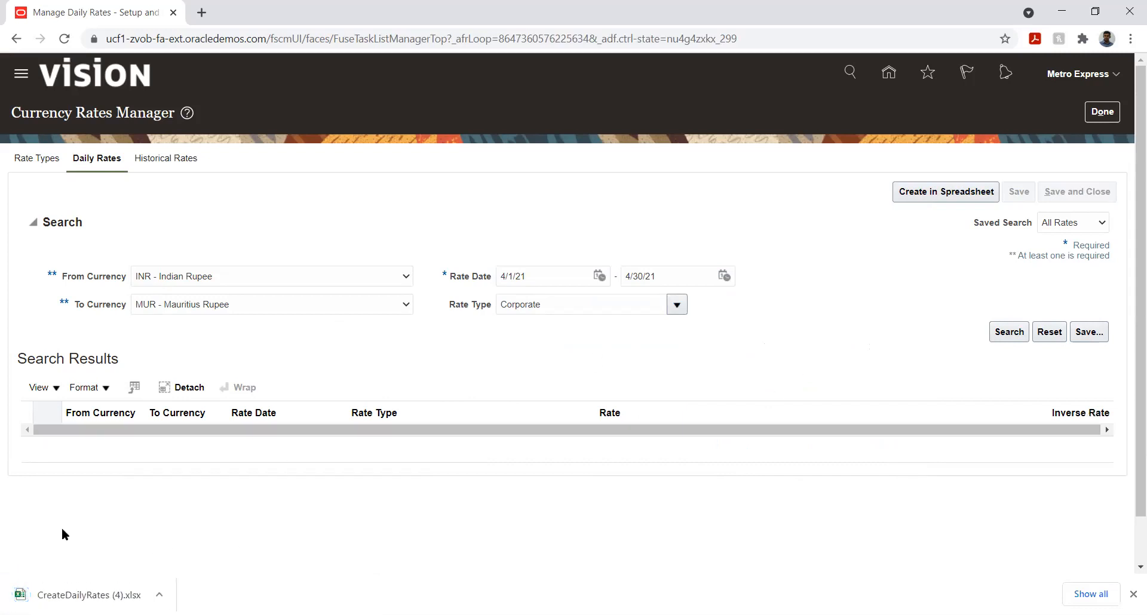
pyautogui.click(71, 591)
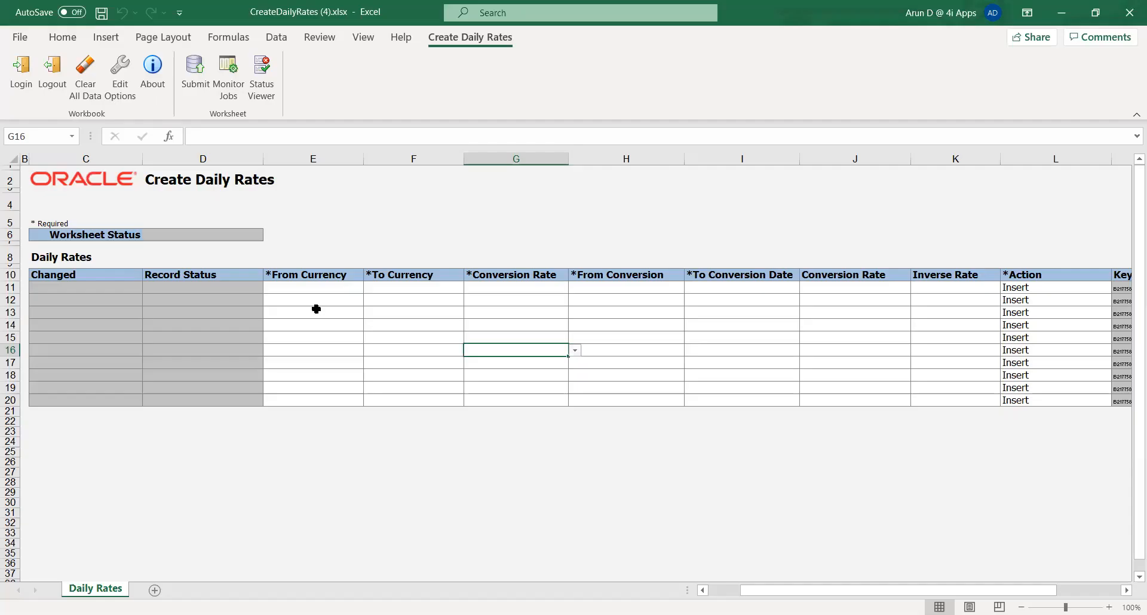
# Step: Set the first row's From Currency to MUR
pyautogui.click(313, 289)
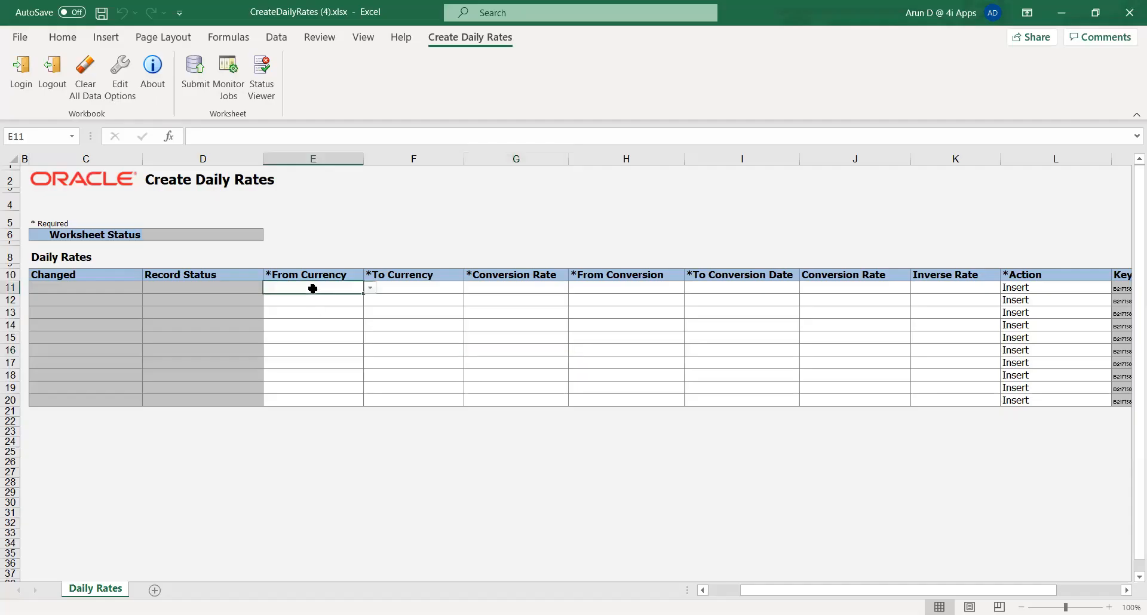
pyautogui.click(371, 288)
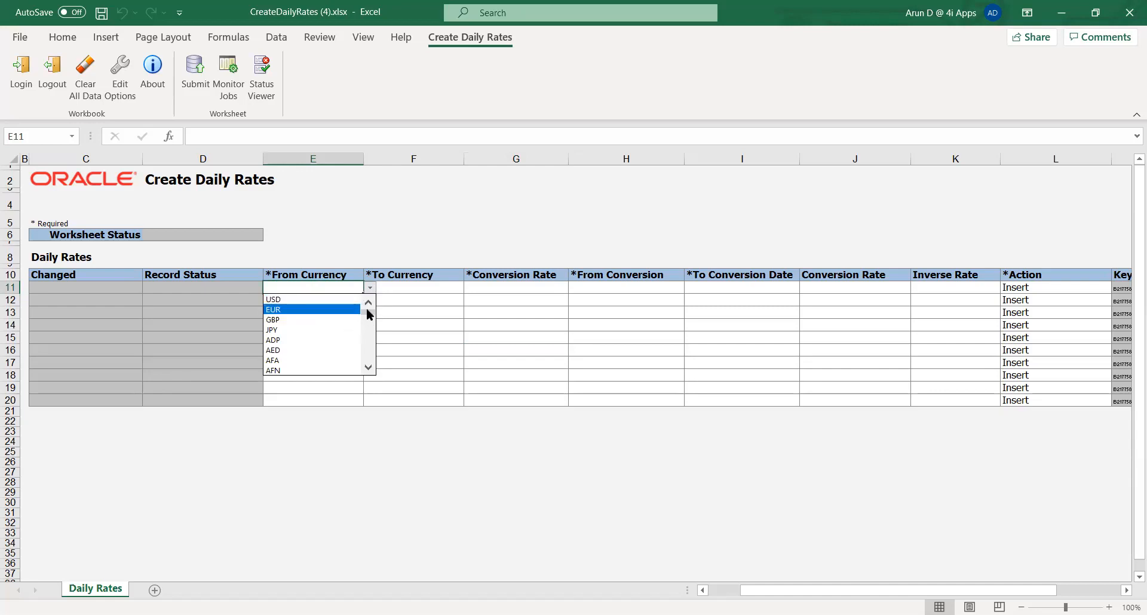
pyautogui.moveTo(368, 312); pyautogui.dragTo(368, 341)
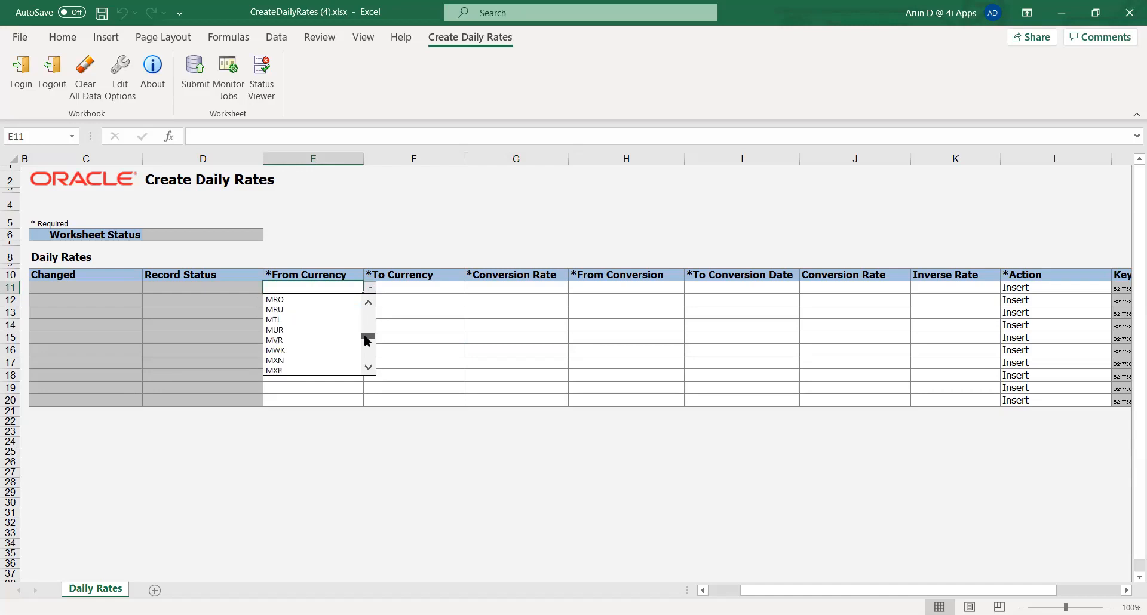
pyautogui.click(303, 330)
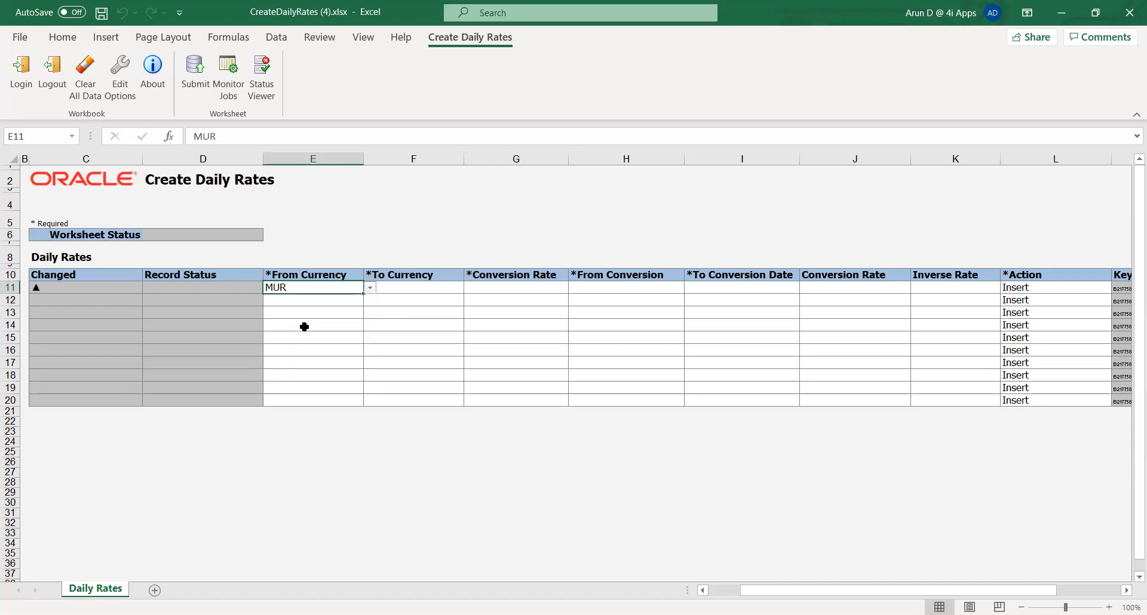
# Step: Set the first row's To Currency to INR
pyautogui.click(409, 287)
pyautogui.click(470, 287)
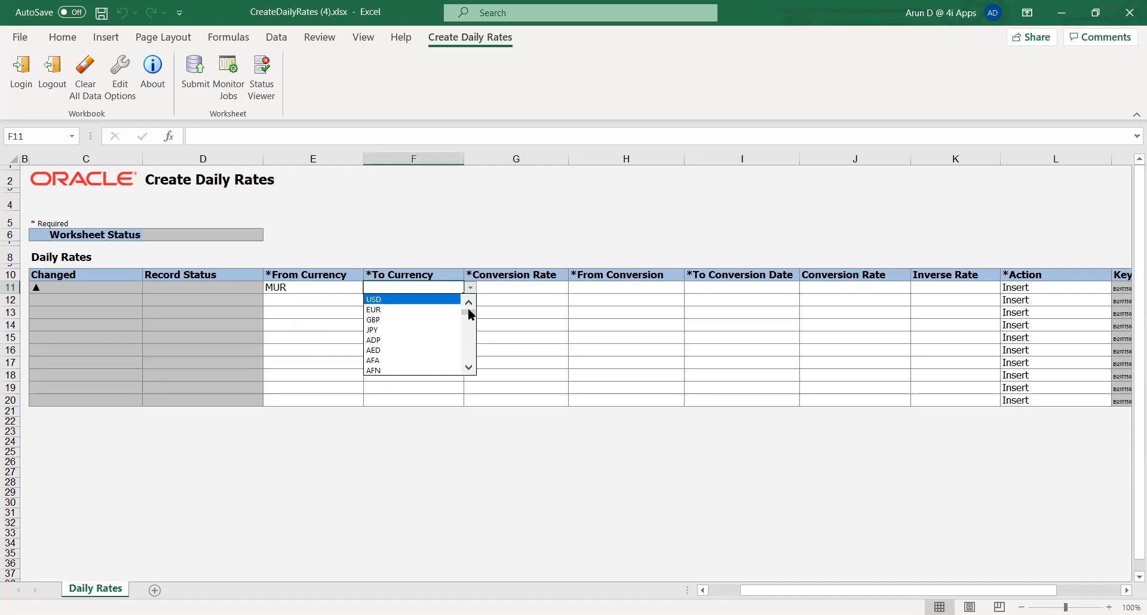
pyautogui.moveTo(468, 311); pyautogui.dragTo(472, 333)
pyautogui.click(397, 299)
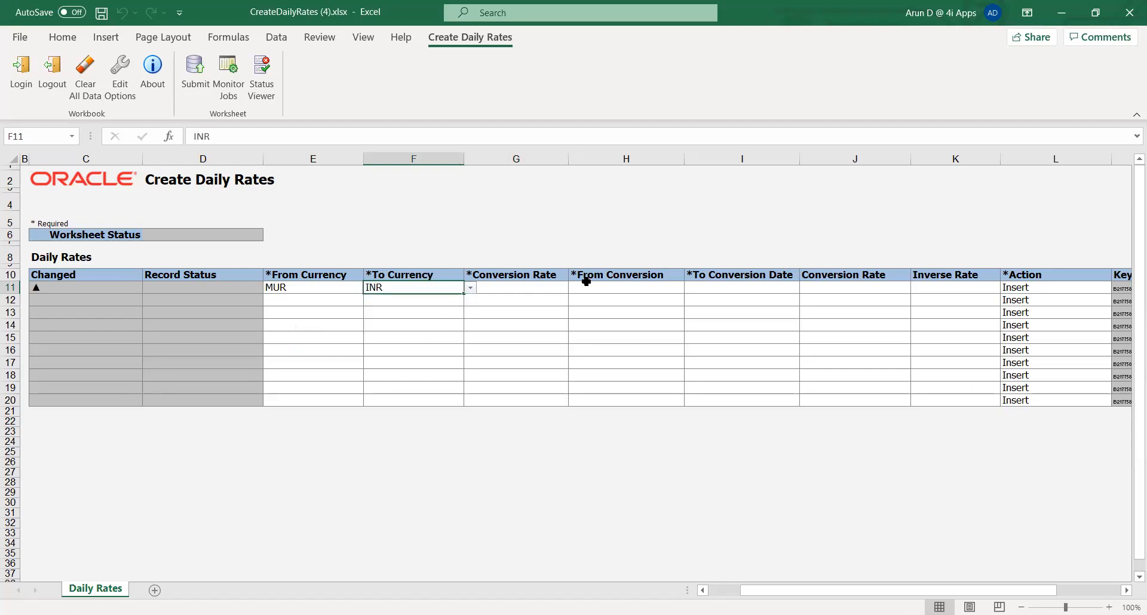
# Step: Set the first row's conversion rate type to Corporate
pyautogui.click(524, 286)
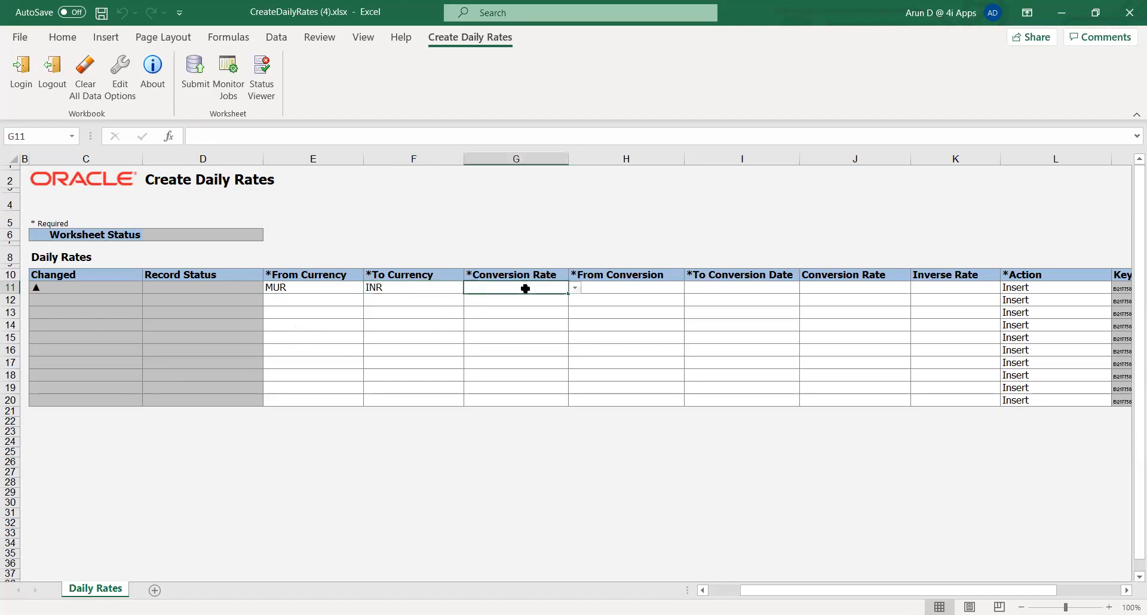
pyautogui.click(575, 288)
pyautogui.click(563, 297)
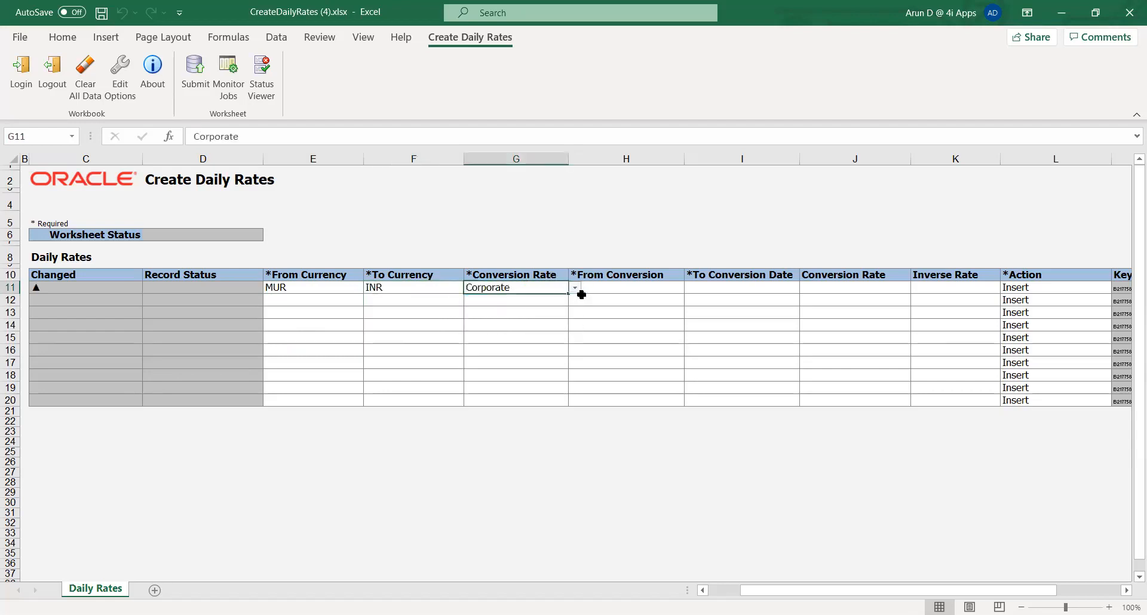
# Step: Enter the first row's conversion dates from 01-Apr-2021 to 10-Apr-2021
pyautogui.click(622, 287)
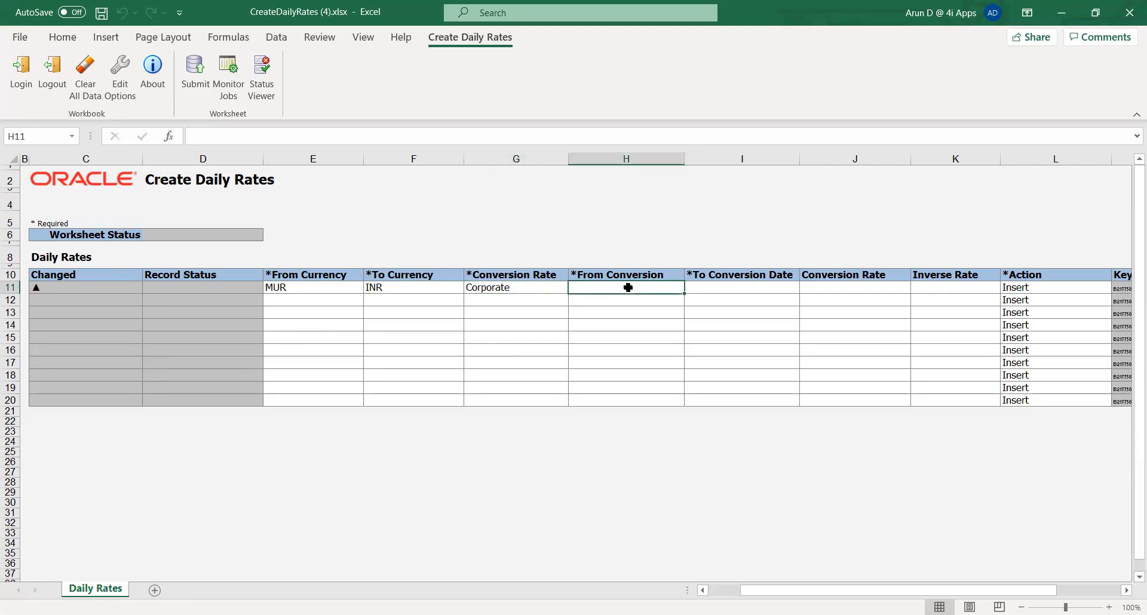
pyautogui.write('01')
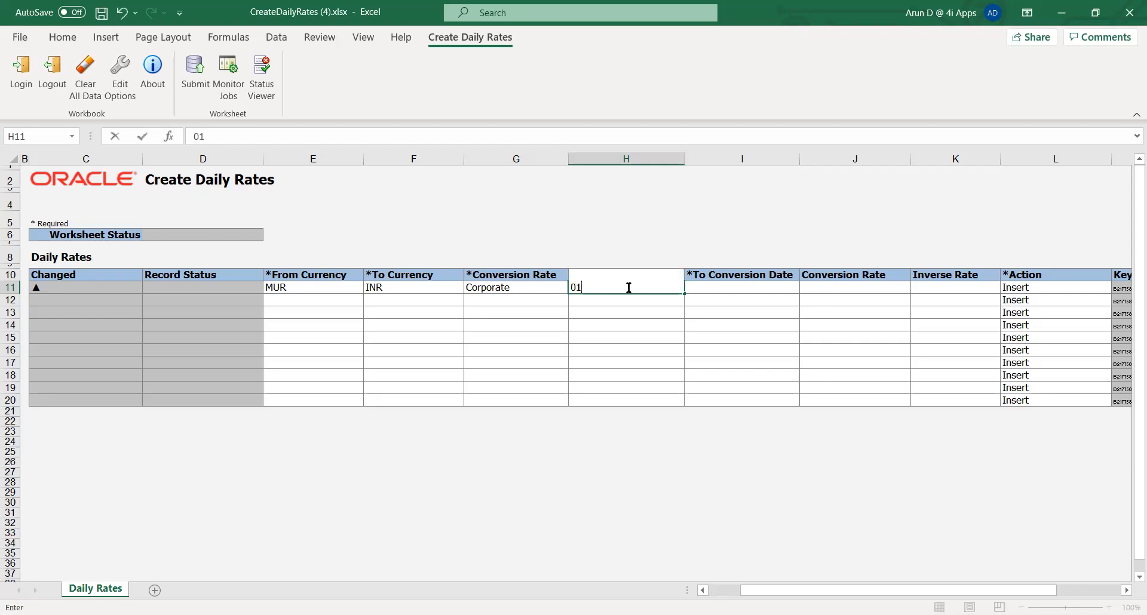
pyautogui.write('-Apr-2021')
pyautogui.press('Tab')
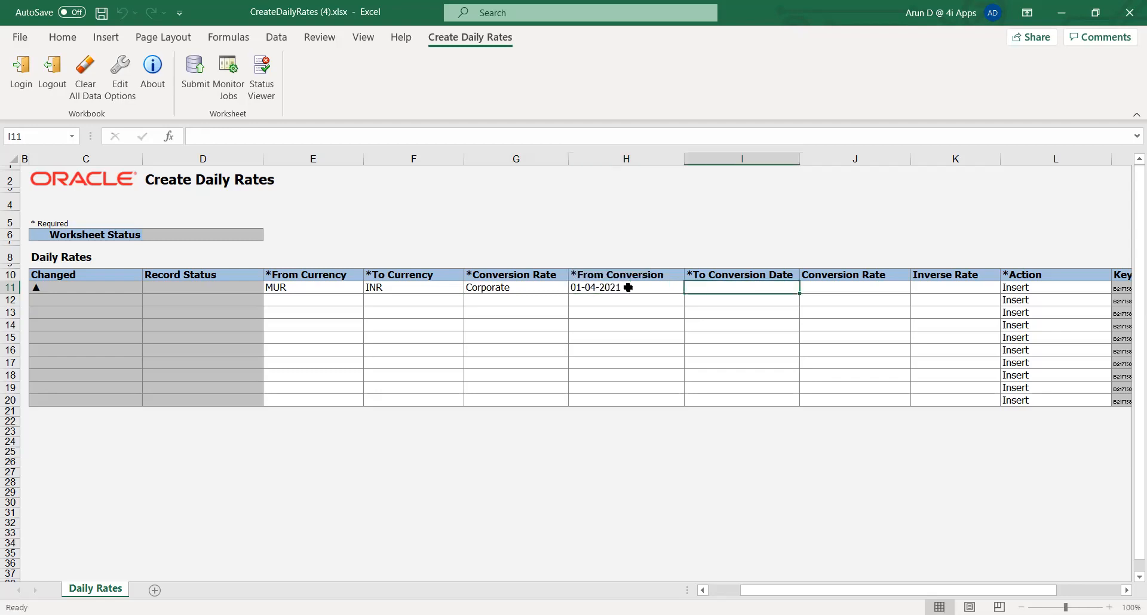
pyautogui.write('10-A')
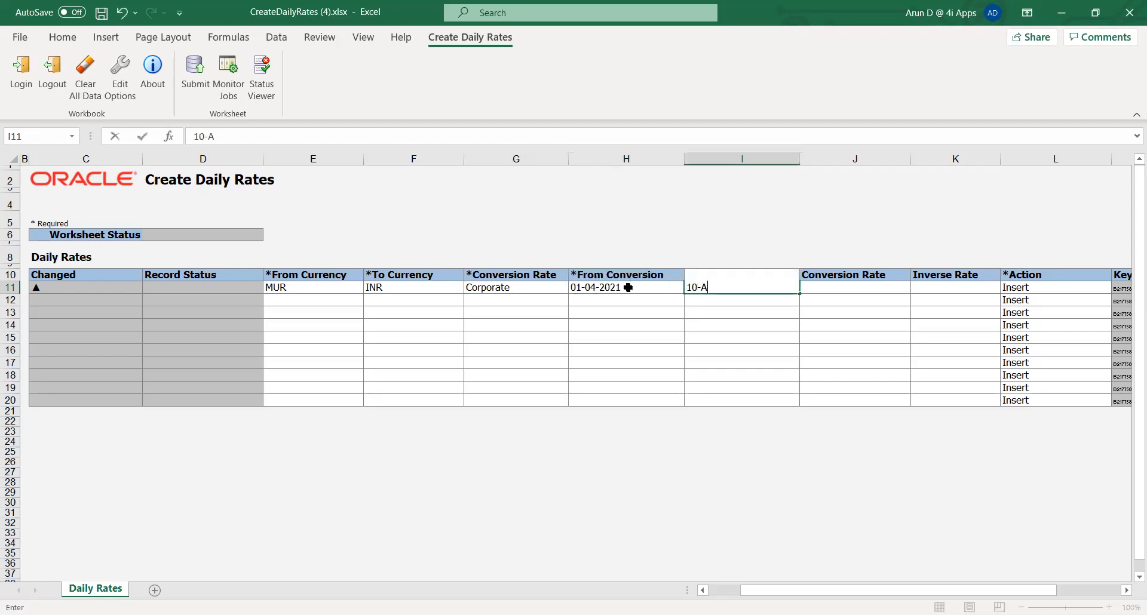
pyautogui.write('pr-2021')
pyautogui.press('Tab')
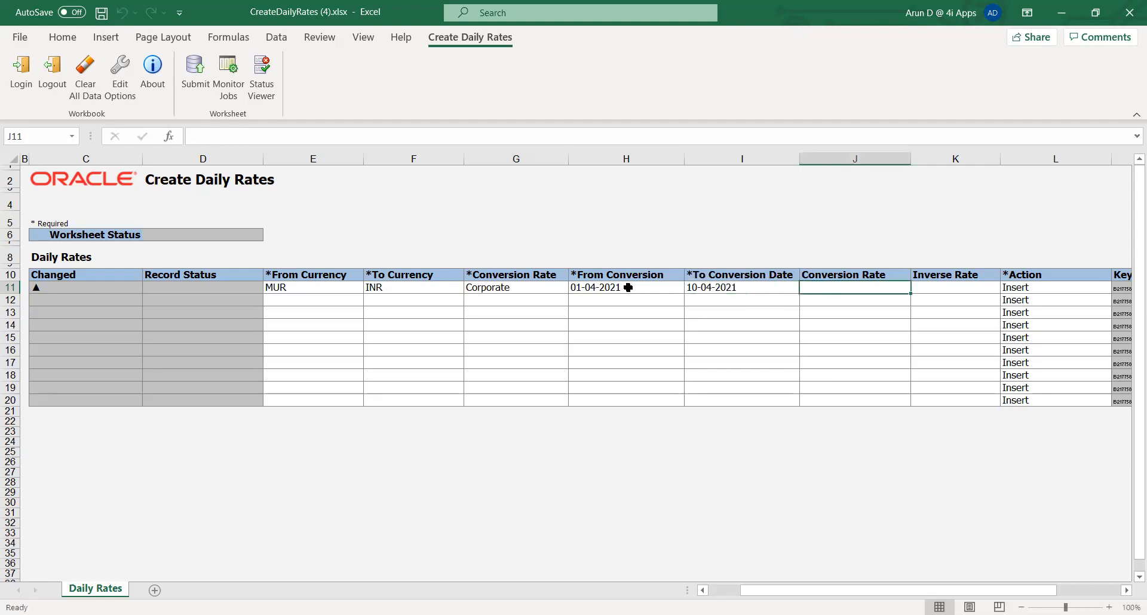
# Step: Set the first row's conversion rate to 85
pyautogui.write('120')
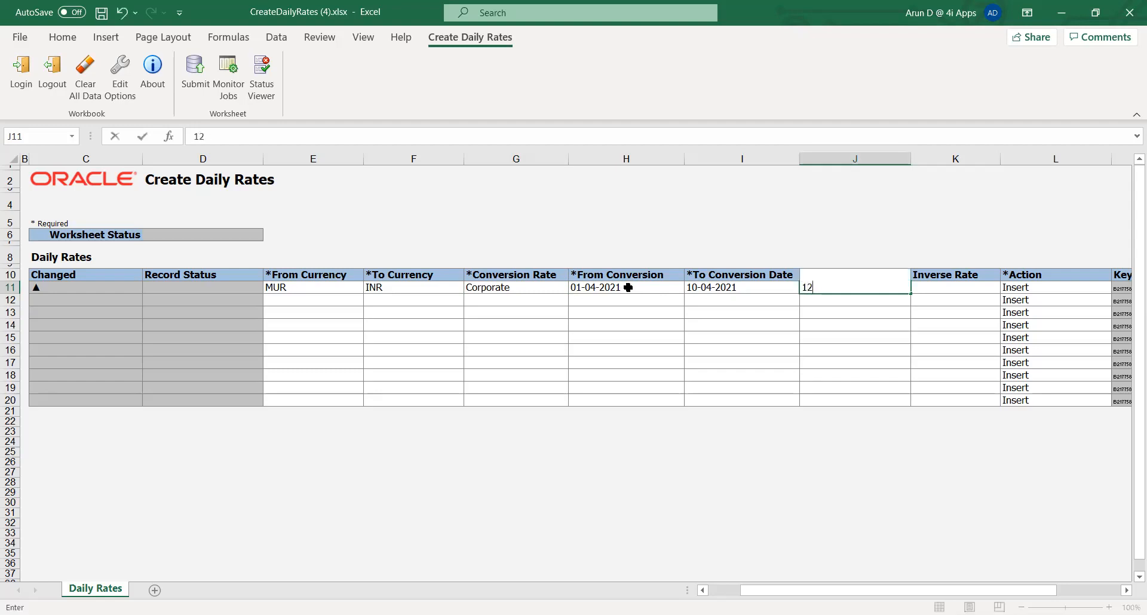
pyautogui.press('Tab')
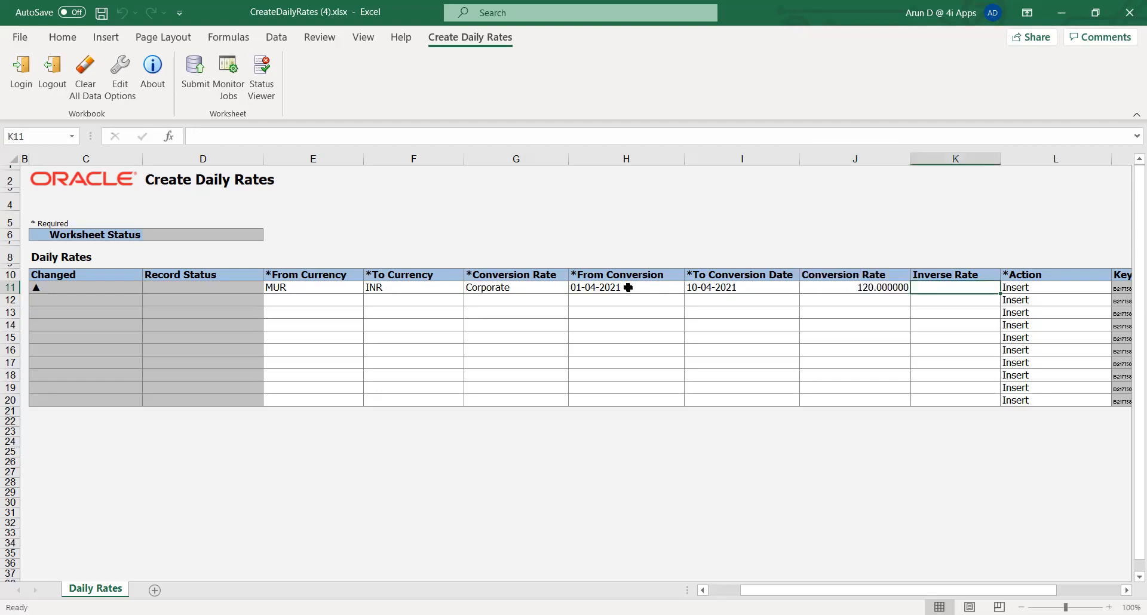
pyautogui.hotkey('shift', 'Tab')
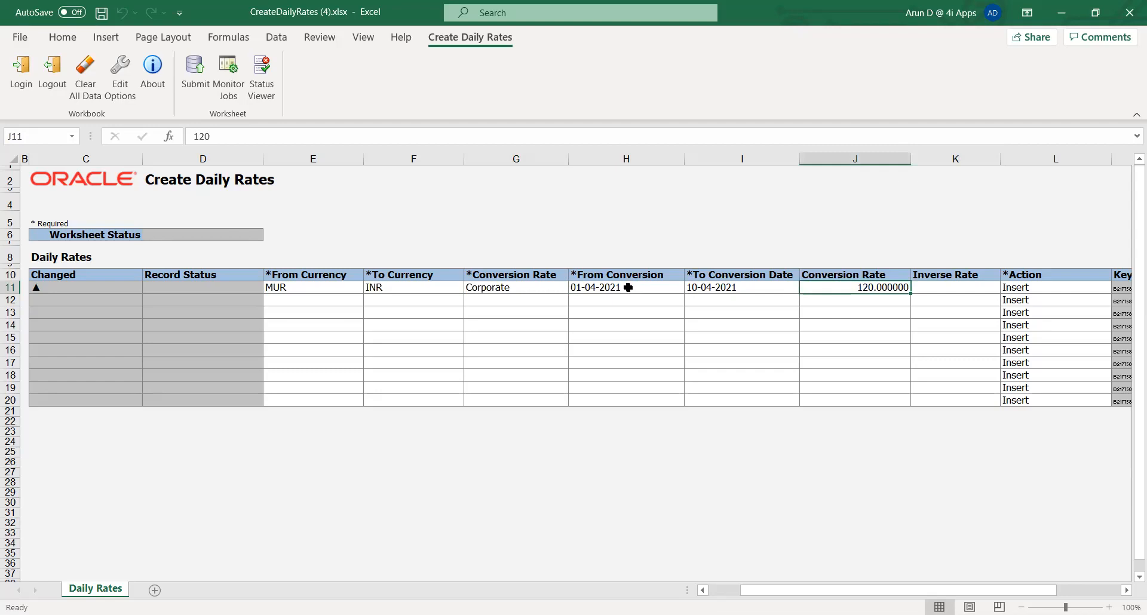
pyautogui.write('85')
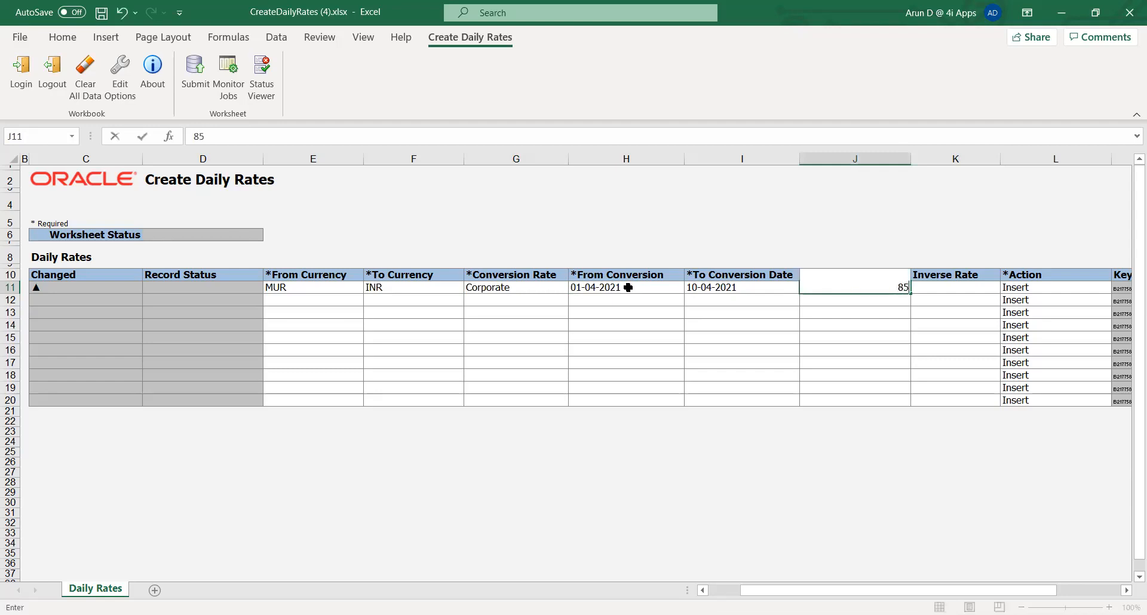
pyautogui.hotkey('ctrl', 'Return')
# Step: Copy the first row's MUR, INR and Corporate values into the second row
pyautogui.hotkey('shift', 'Tab')
pyautogui.hotkey('shift', 'Tab')
pyautogui.hotkey('shift', 'Tab')
pyautogui.hotkey('shift', 'Tab')
pyautogui.hotkey('shift', 'Tab')
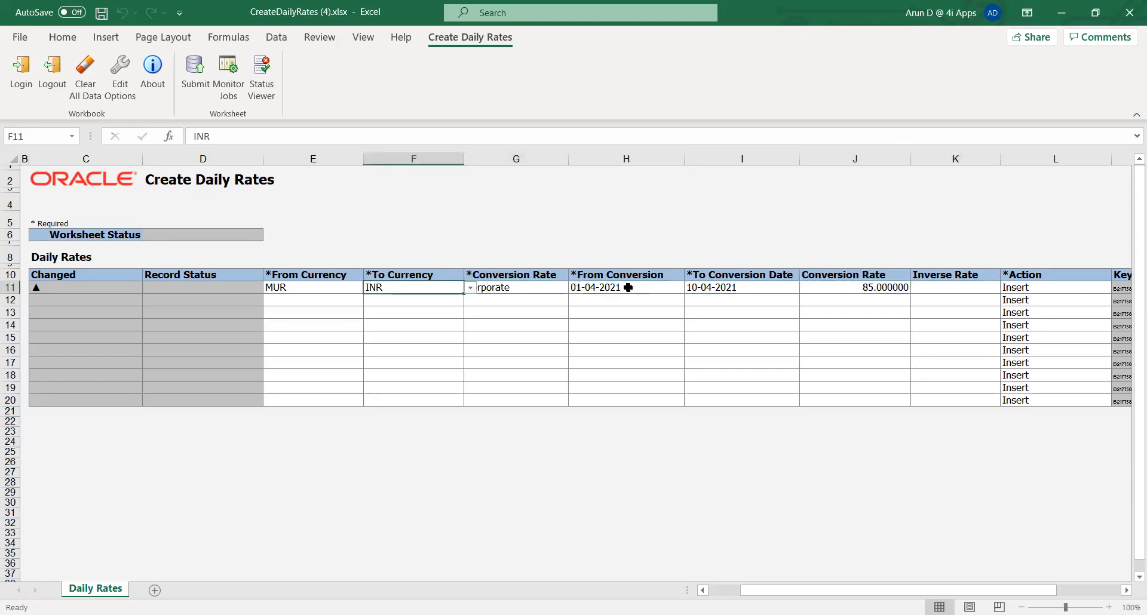
pyautogui.press('Return')
pyautogui.click(313, 288)
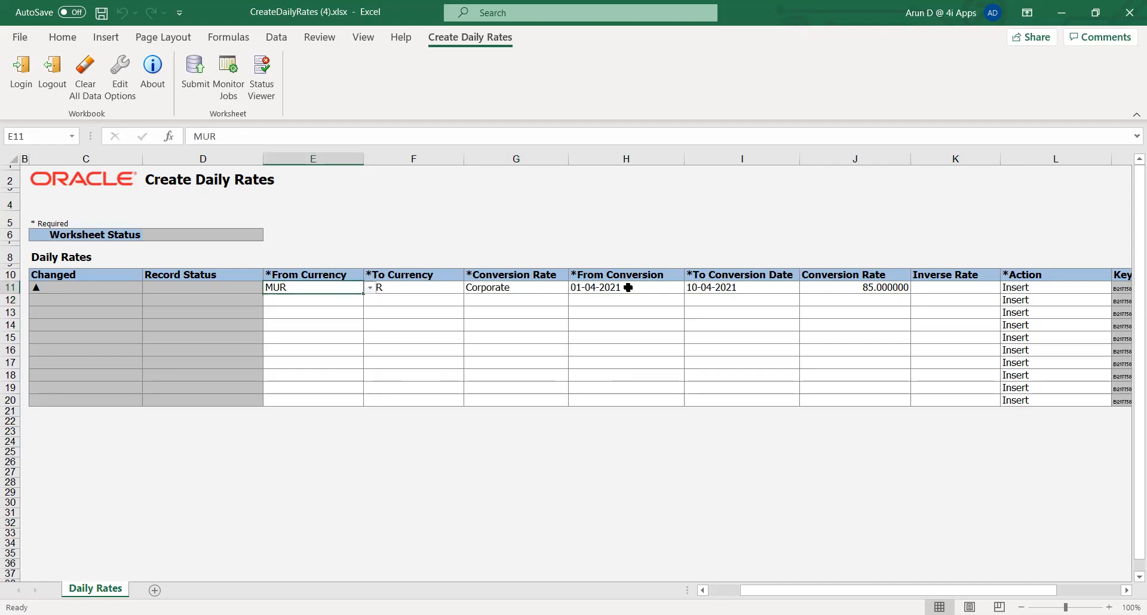
pyautogui.hotkey('shift', 'Right')
pyautogui.hotkey('shift', 'Right')
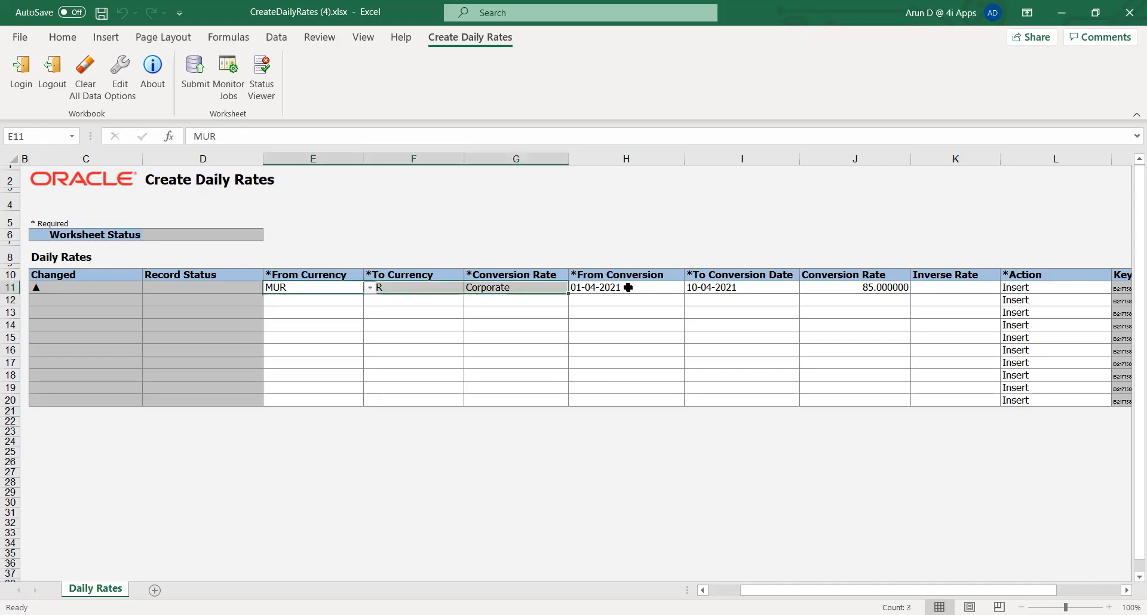
pyautogui.hotkey('ctrl', 'c')
pyautogui.press('Down')
pyautogui.press('Return')
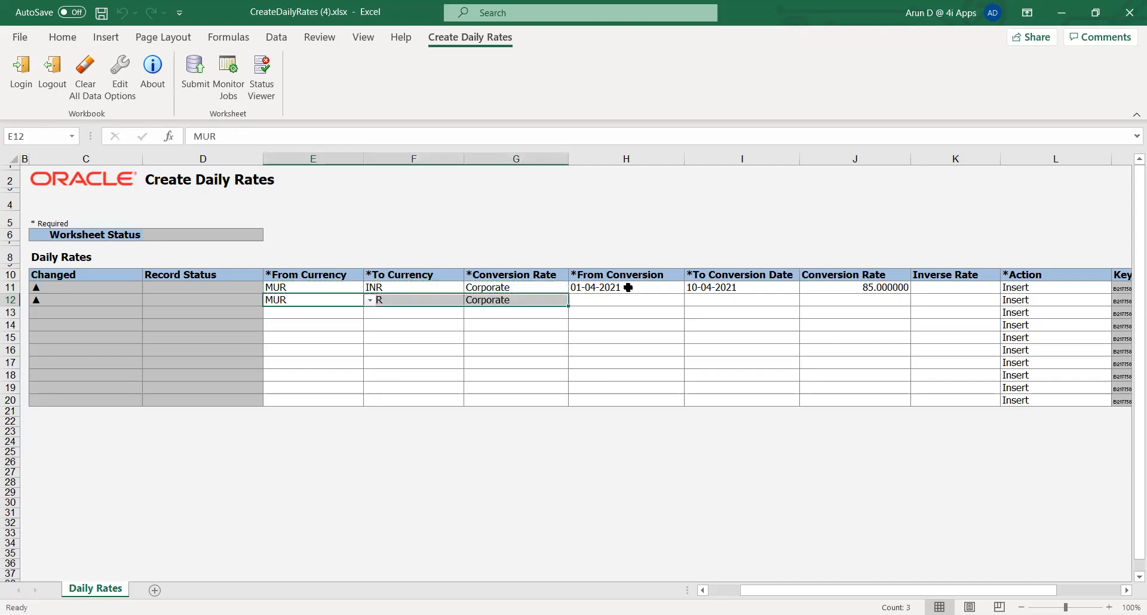
# Step: Enter the second row's conversion dates from 11-Apr-2021 to 20-Apr-2021
pyautogui.press('Right')
pyautogui.press('Right')
pyautogui.press('Right')
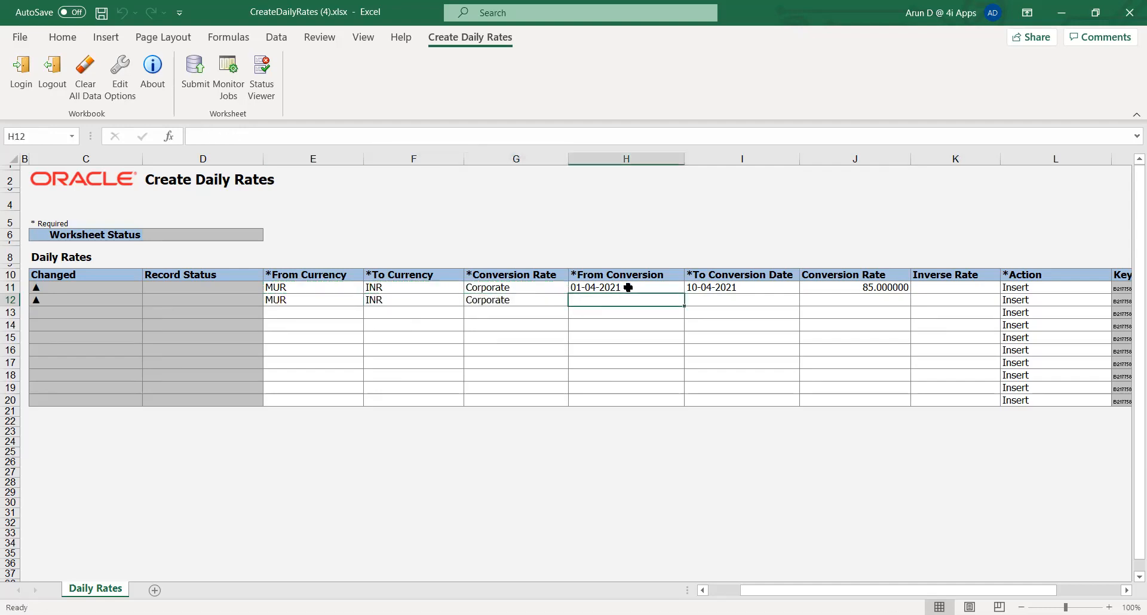
pyautogui.write('11')
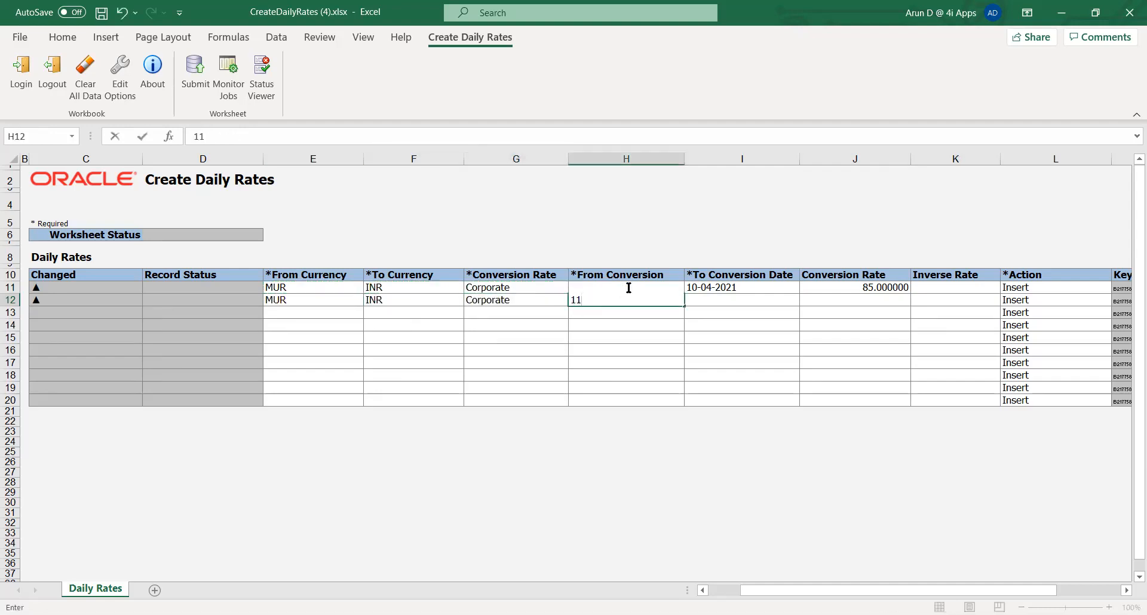
pyautogui.write('-Apr-2021')
pyautogui.press('Tab')
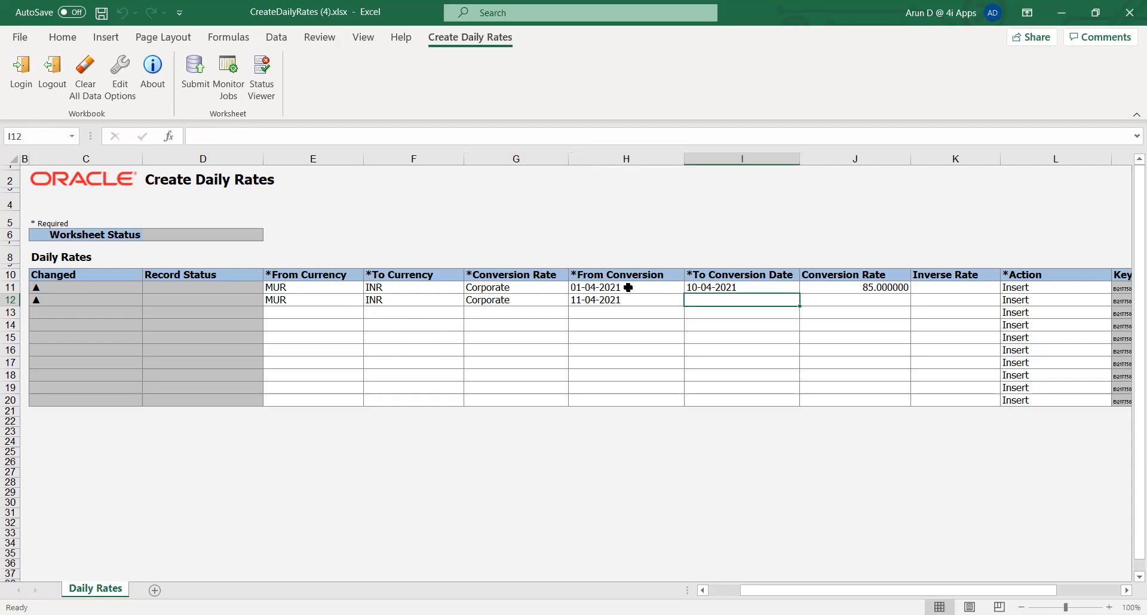
pyautogui.write('20-')
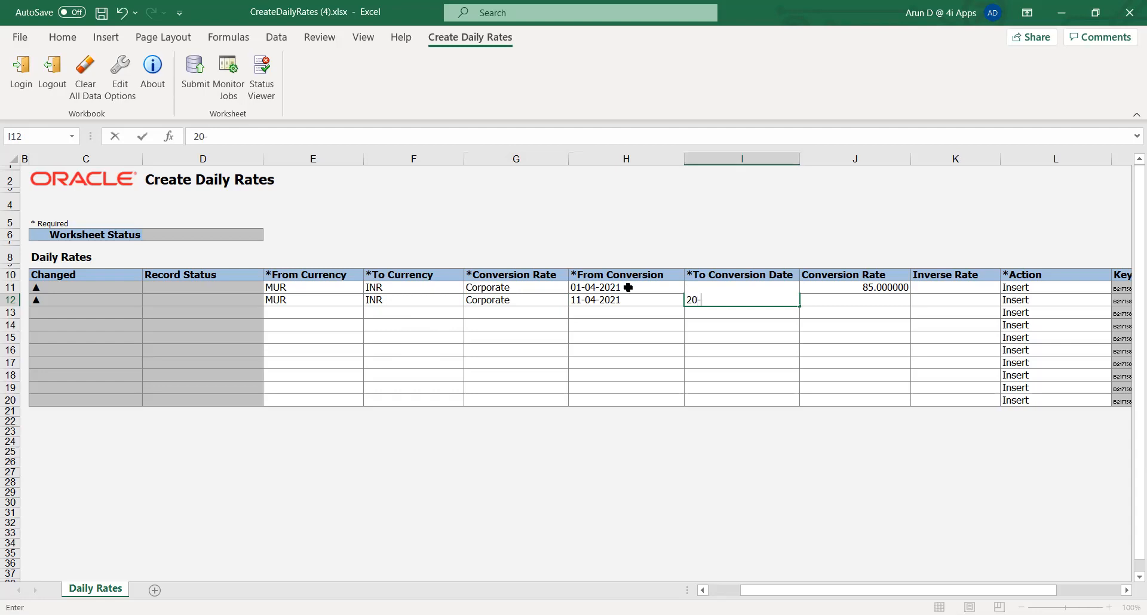
pyautogui.write('Apr-2021')
pyautogui.press('Tab')
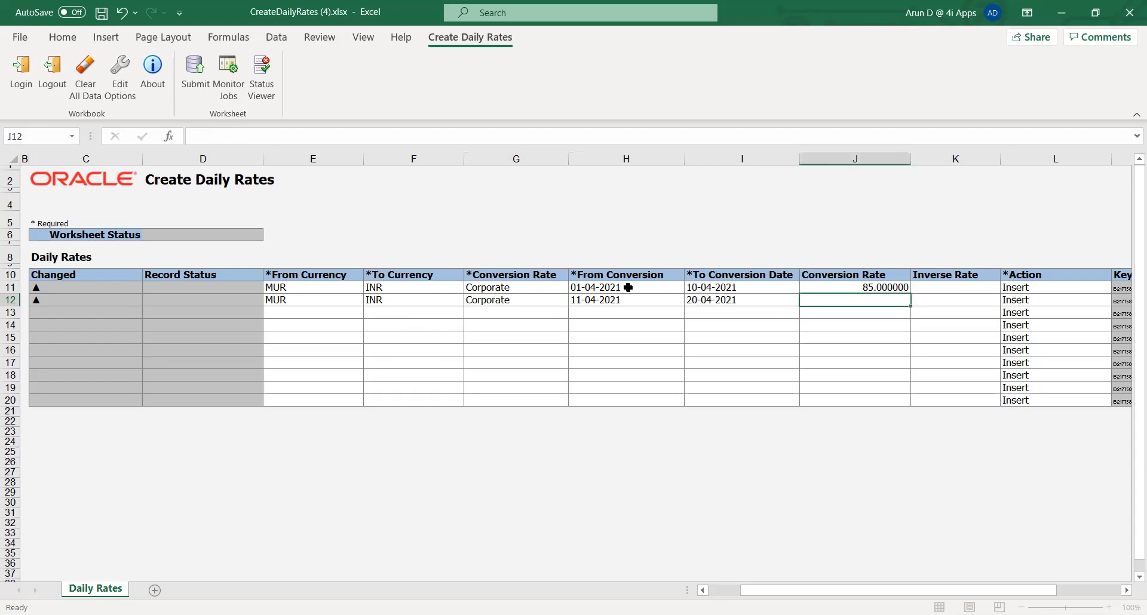
# Step: Set the second row's conversion rate to 92
pyautogui.write('92')
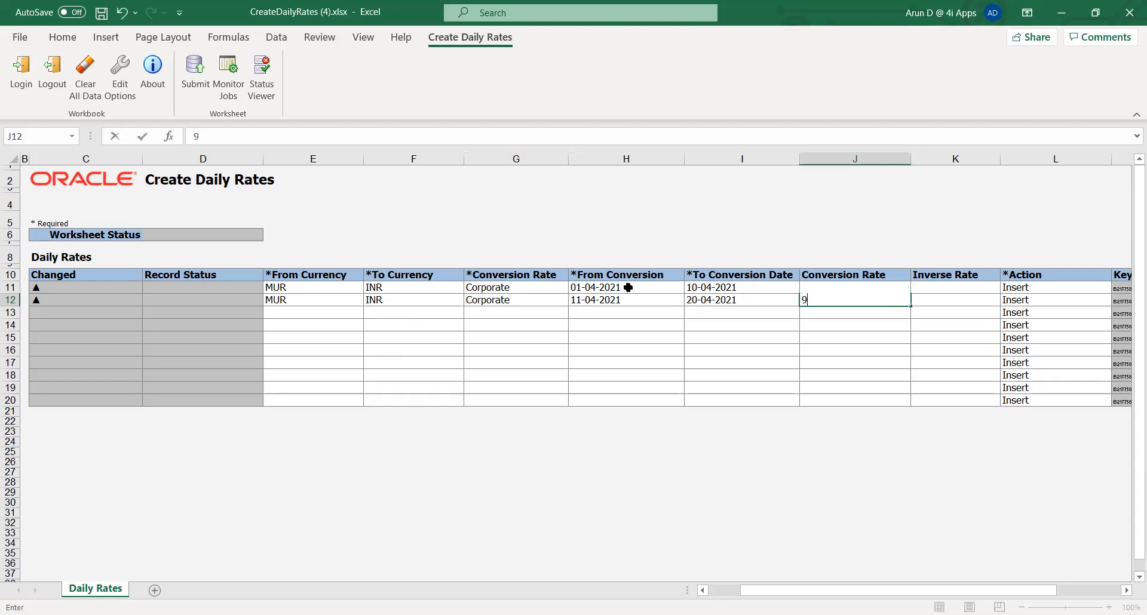
pyautogui.press('Tab')
pyautogui.press('Left')
pyautogui.press('Down')
pyautogui.press('Left')
pyautogui.press('Left')
pyautogui.press('Left')
pyautogui.press('Left')
pyautogui.press('Left')
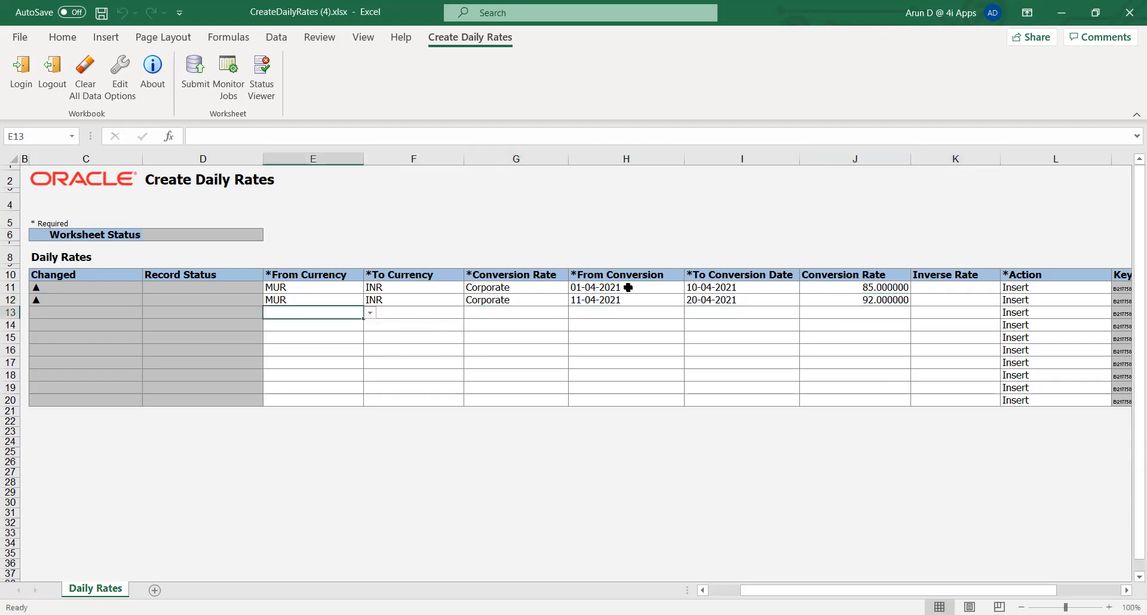
# Step: Copy the second row's MUR, INR and Corporate values into the third row
pyautogui.press('Up')
pyautogui.hotkey('shift', 'Right')
pyautogui.hotkey('shift', 'Right')
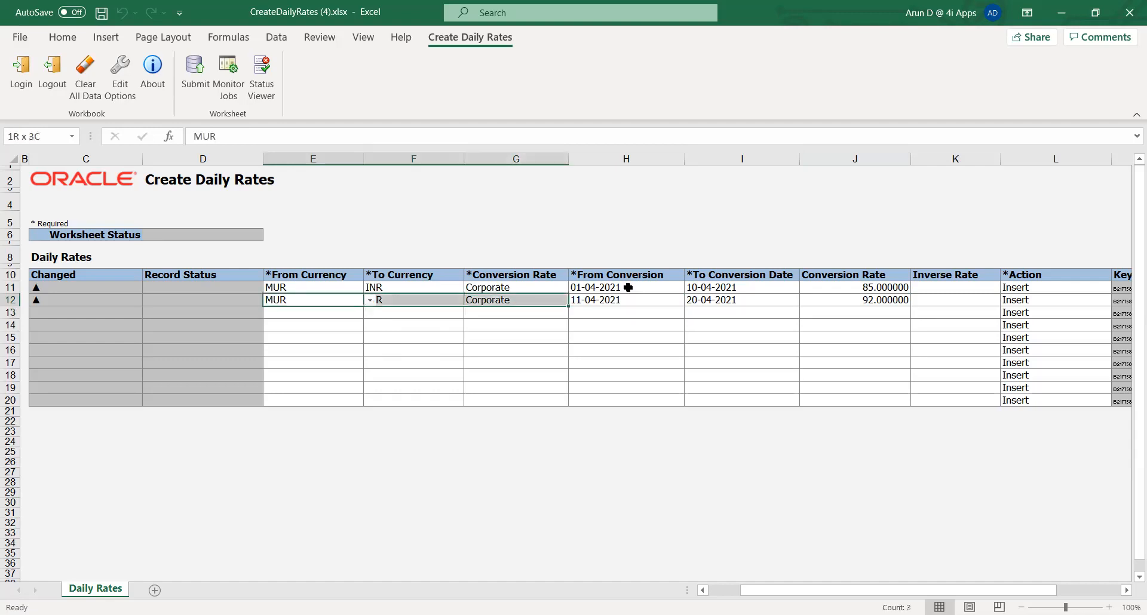
pyautogui.hotkey('ctrl', 'c')
pyautogui.press('Down')
pyautogui.press('Return')
# Step: Enter the third row's conversion dates from 21-Apr-2021 to 30-Apr-2021
pyautogui.press('Right')
pyautogui.press('Right')
pyautogui.press('Right')
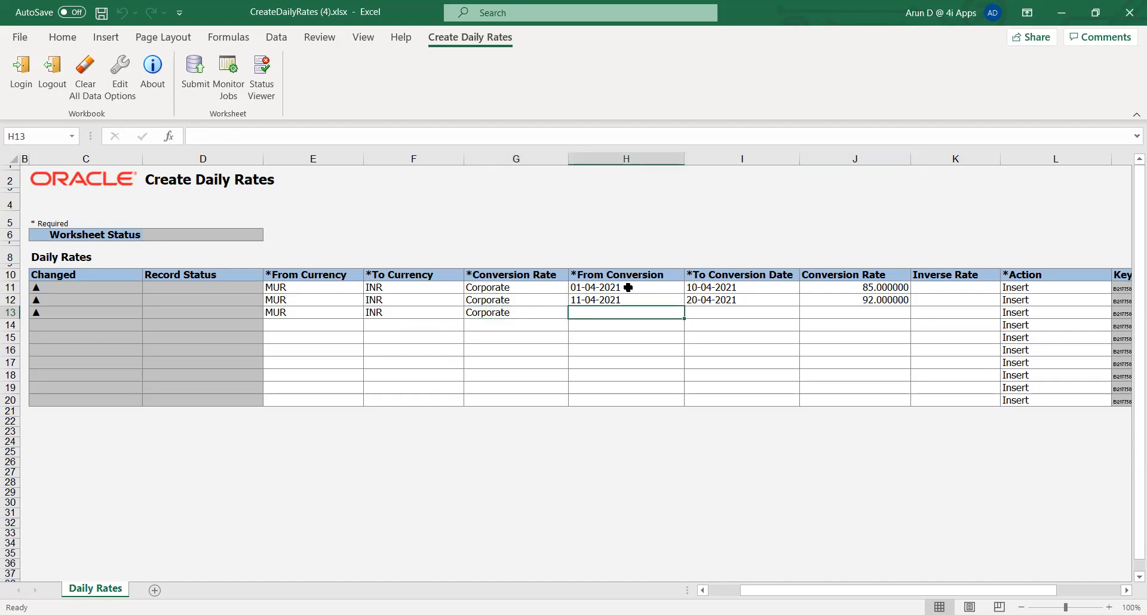
pyautogui.write('21-')
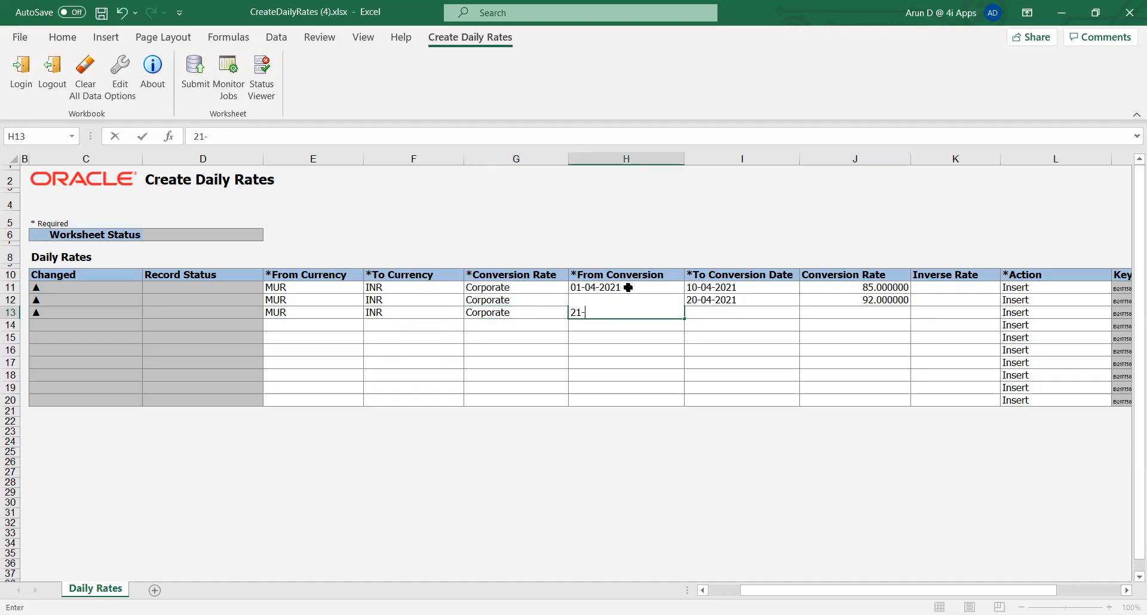
pyautogui.write('Apr-2021')
pyautogui.press('Tab')
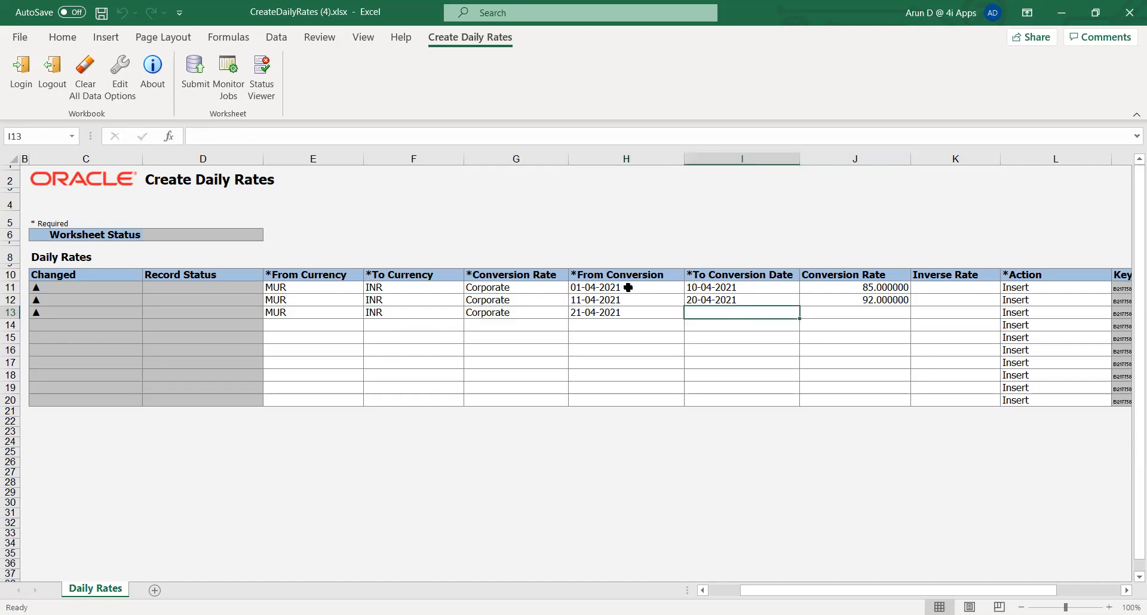
pyautogui.write('30-A')
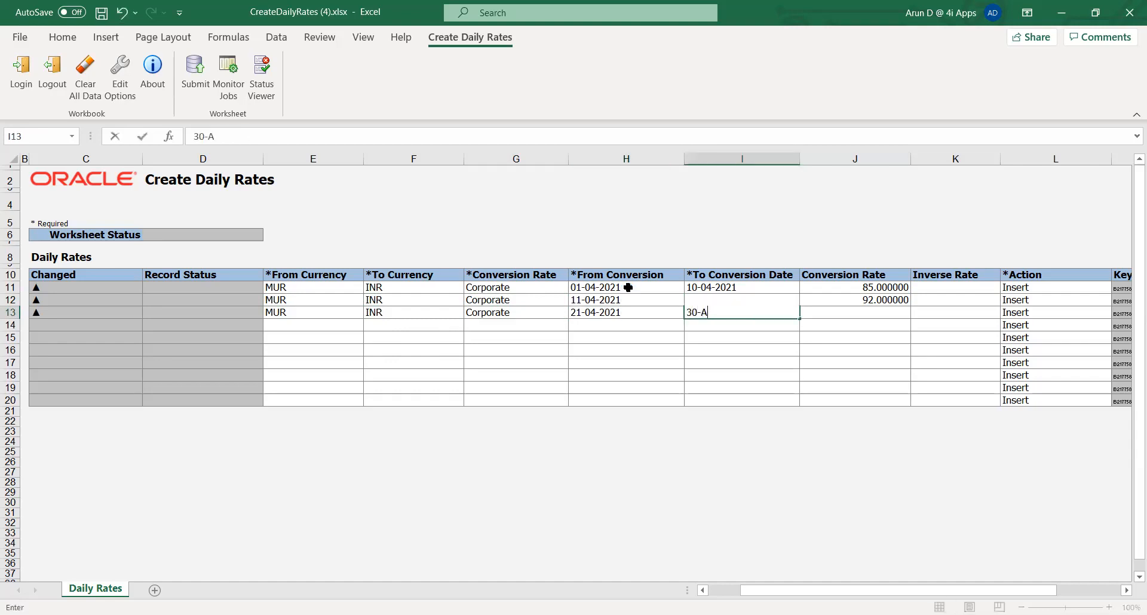
pyautogui.write('pr-2021')
pyautogui.press('Tab')
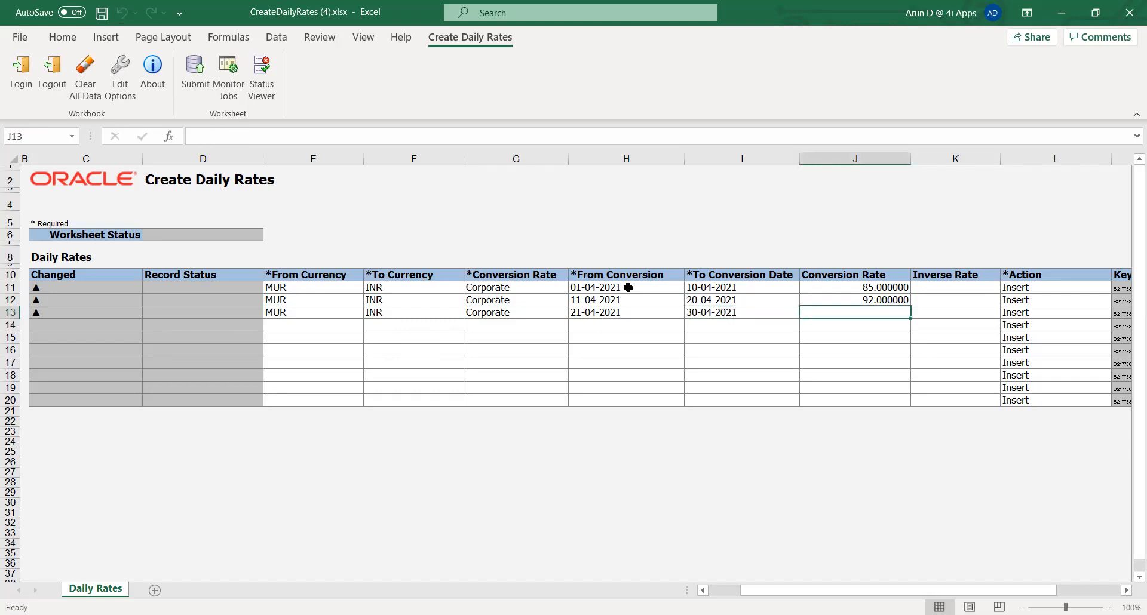
# Step: Set the third row's conversion rate to 98
pyautogui.write('98')
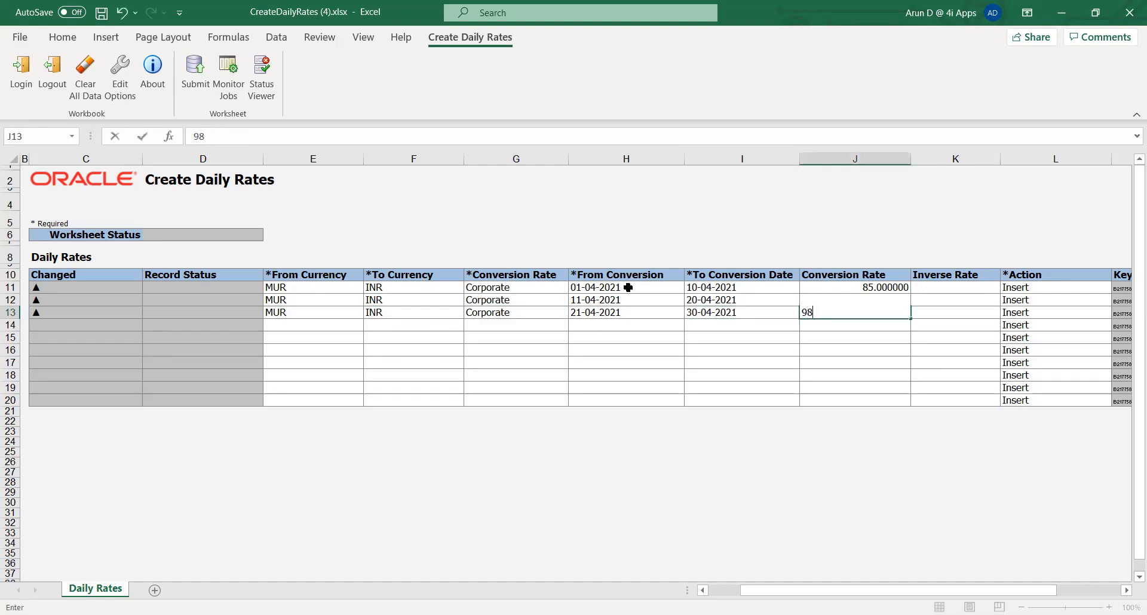
pyautogui.press('Tab')
pyautogui.press('Left')
pyautogui.press('Left')
pyautogui.press('Left')
pyautogui.press('Left')
pyautogui.press('Left')
pyautogui.press('Left')
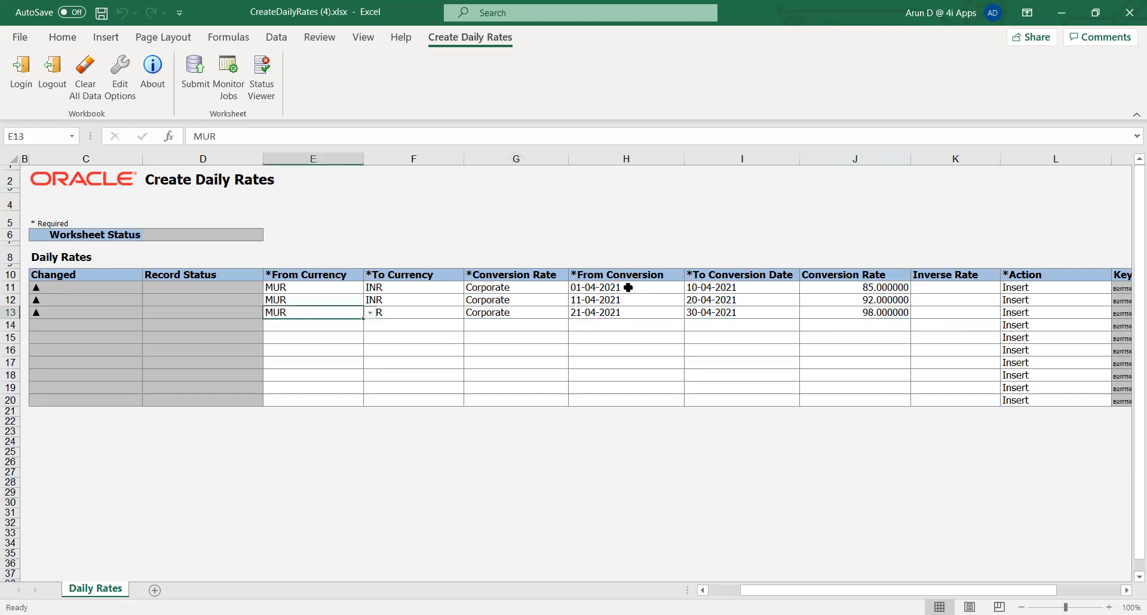
# Step: Copy the third row's MUR, INR and Corporate values into the fourth row
pyautogui.hotkey('shift', 'Right')
pyautogui.hotkey('shift', 'Right')
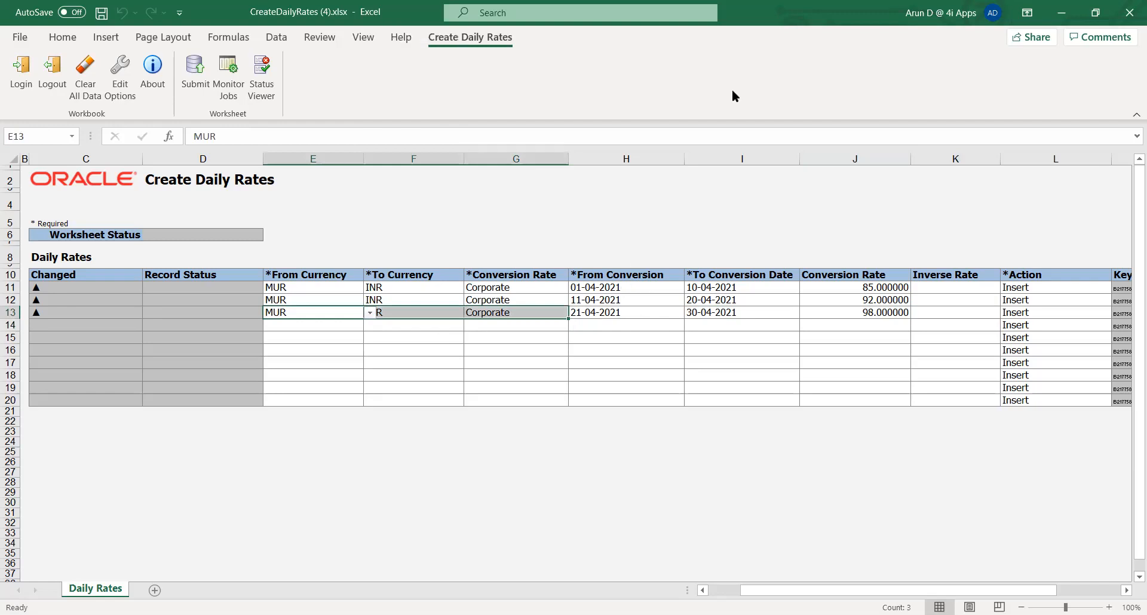
pyautogui.hotkey('alt', 'Tab')
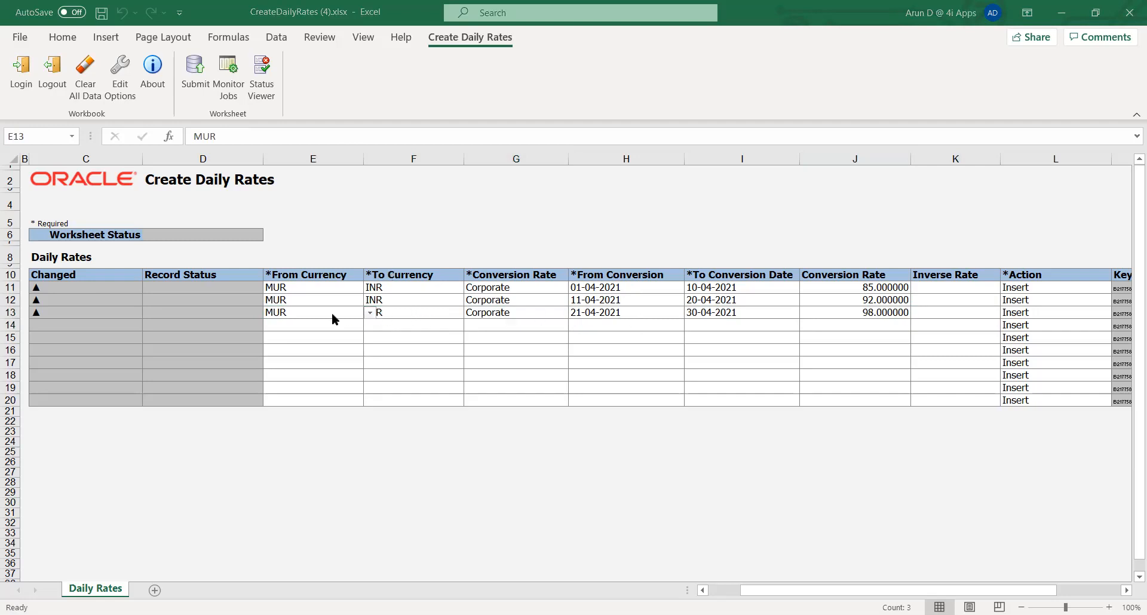
pyautogui.hotkey('alt', 'Tab')
pyautogui.hotkey('ctrl', 'c')
pyautogui.press('Down')
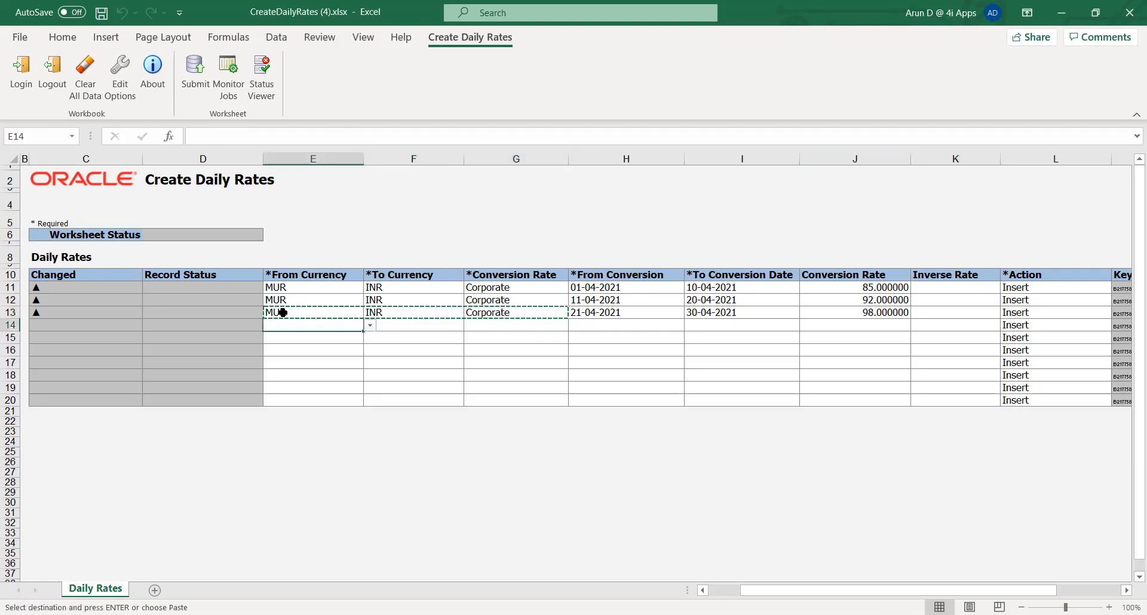
pyautogui.press('Return')
# Step: Enter the fourth row's conversion dates from 01-May-2021 to 15-May-2021
pyautogui.press('Right')
pyautogui.press('Right')
pyautogui.press('Right')
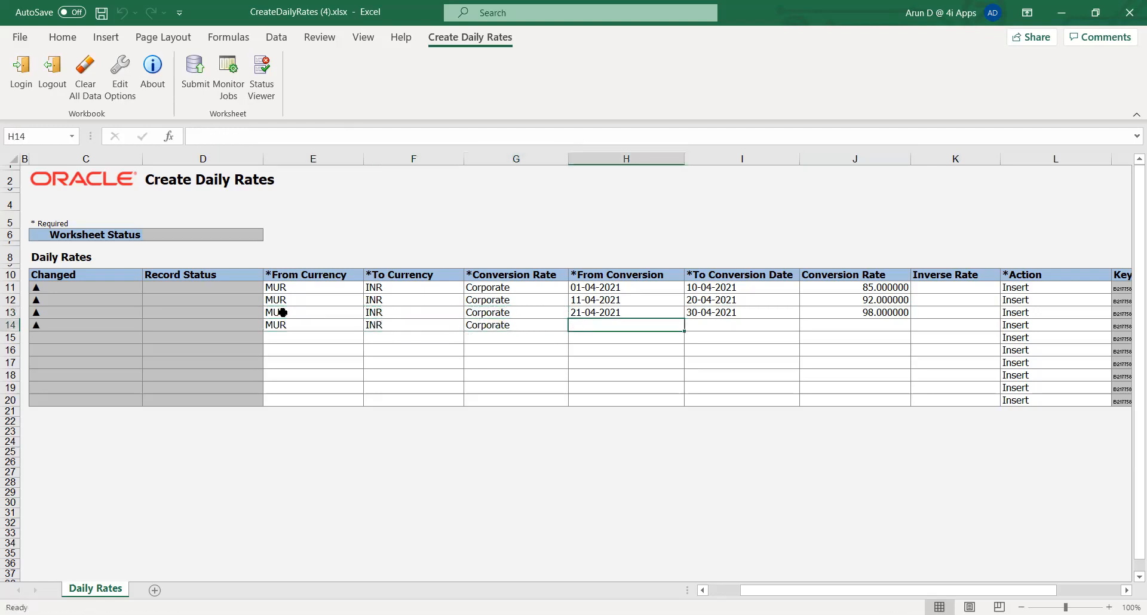
pyautogui.write('01-')
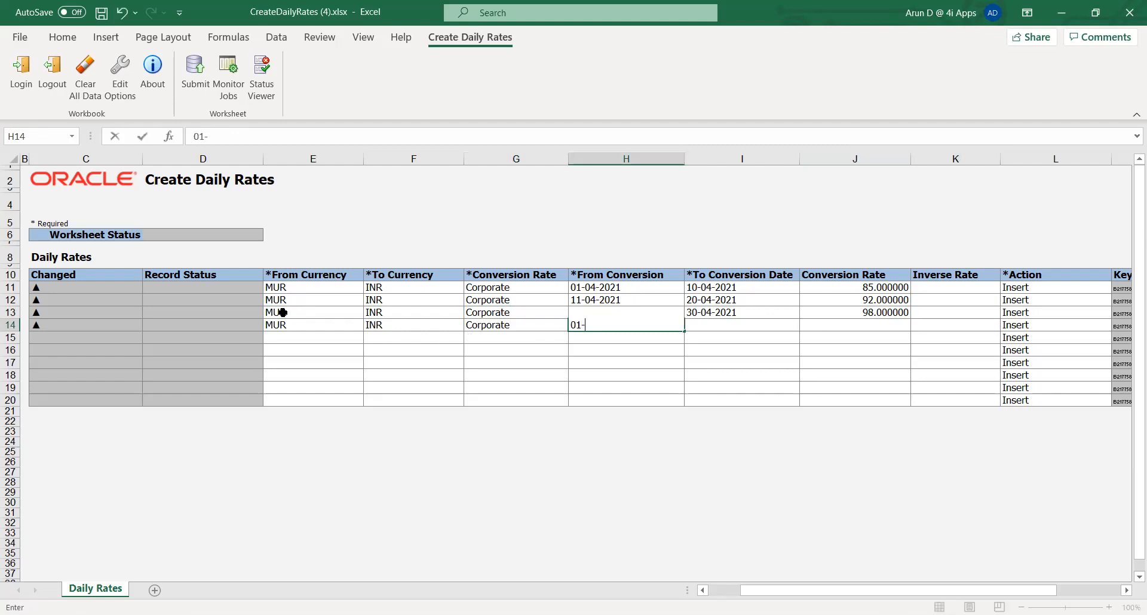
pyautogui.write('May-2021')
pyautogui.press('Tab')
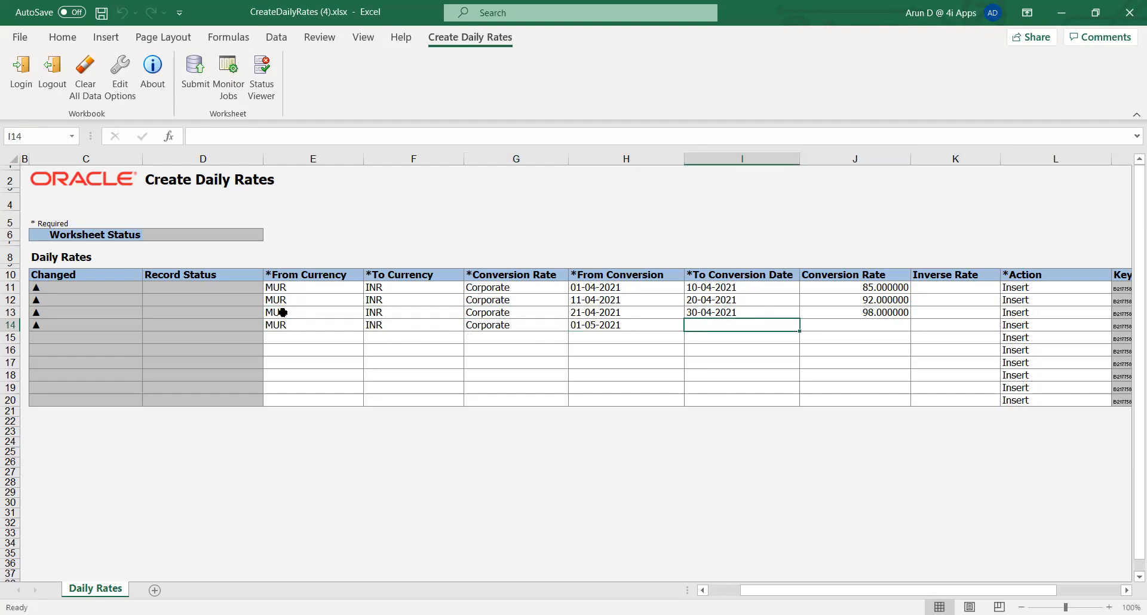
pyautogui.write('15-May-')
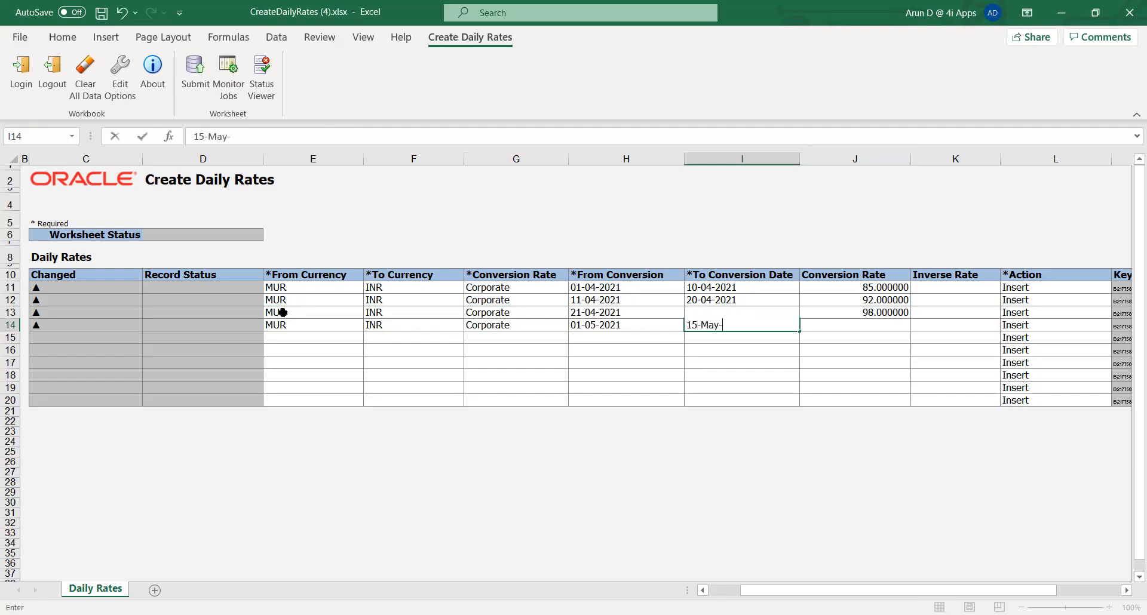
pyautogui.write('2021')
pyautogui.press('Tab')
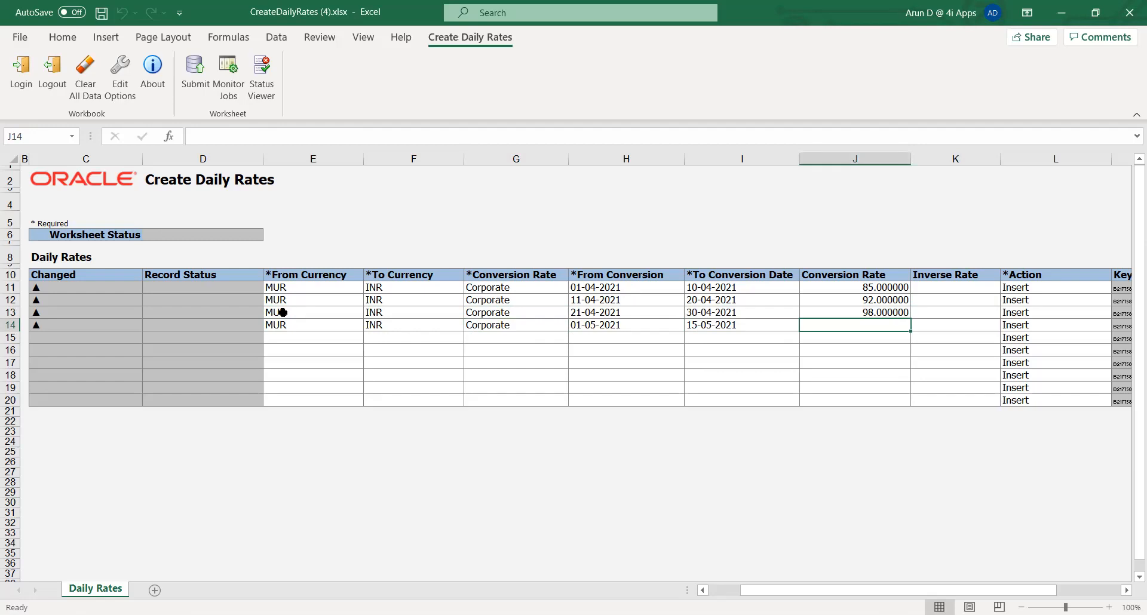
# Step: Set the fourth row's conversion rate to 99.5
pyautogui.write('99.5')
pyautogui.press('Tab')
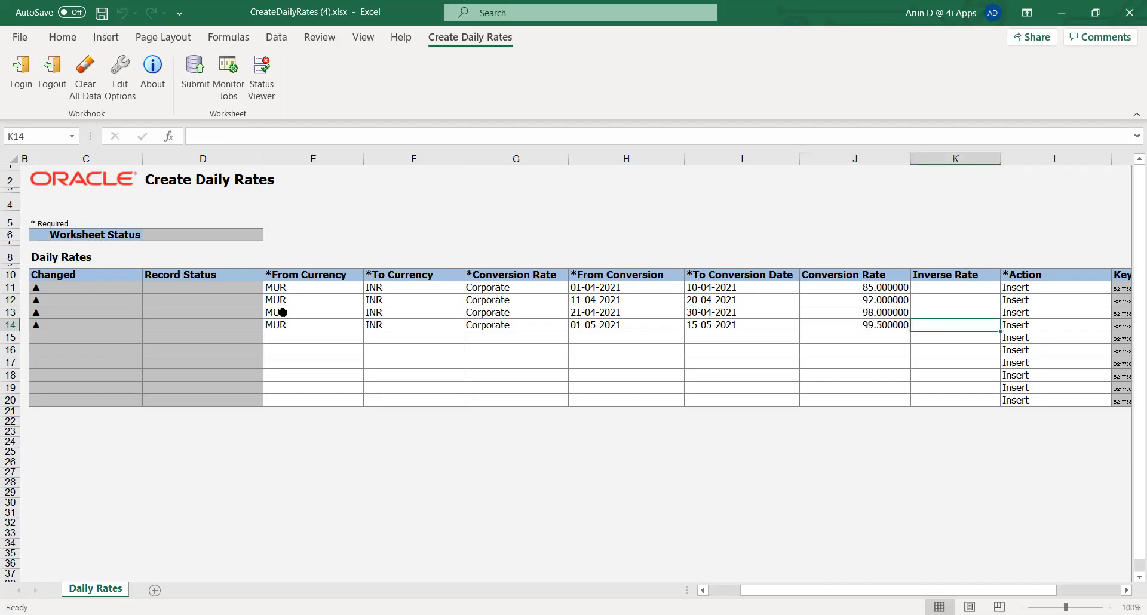
pyautogui.press('Down')
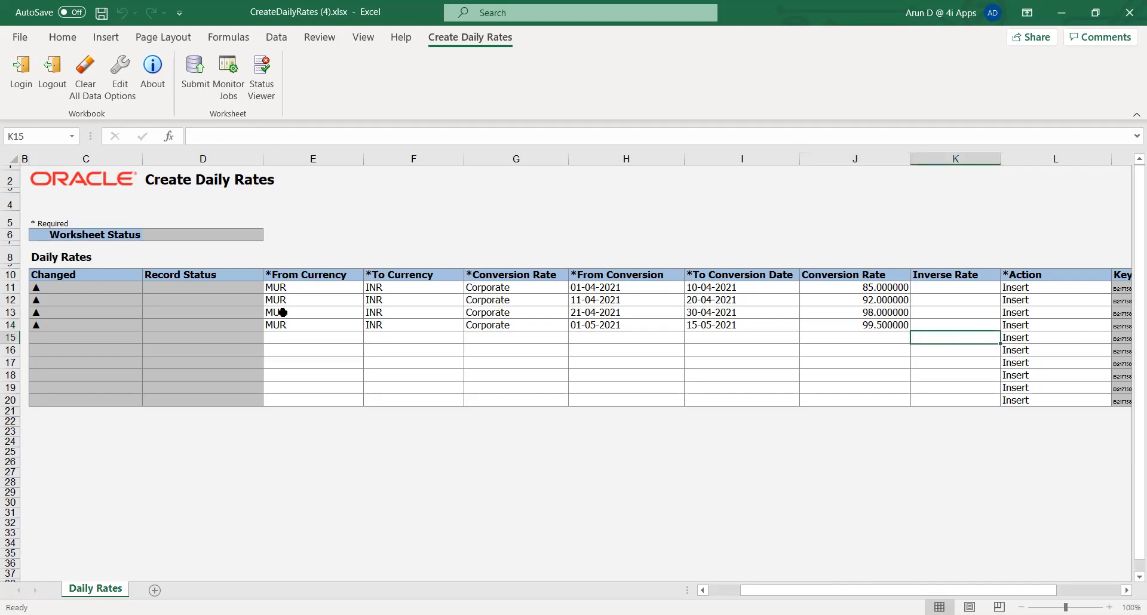
pyautogui.press('Left')
pyautogui.press('Left')
pyautogui.press('Left')
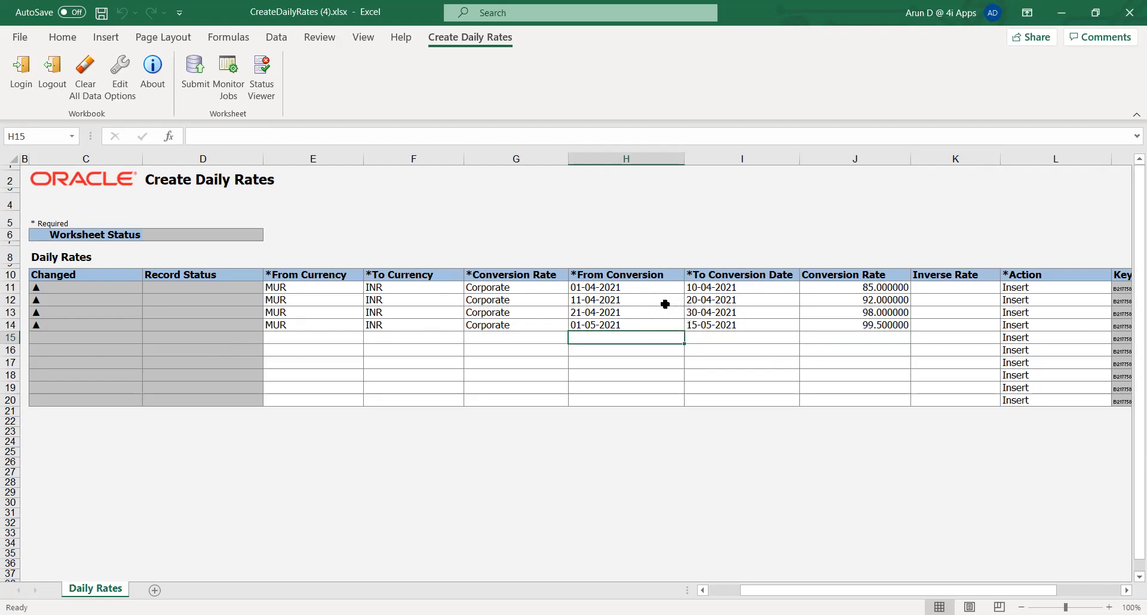
# Step: Submit the daily rates worksheet and acknowledge the confirmation
pyautogui.click(699, 290)
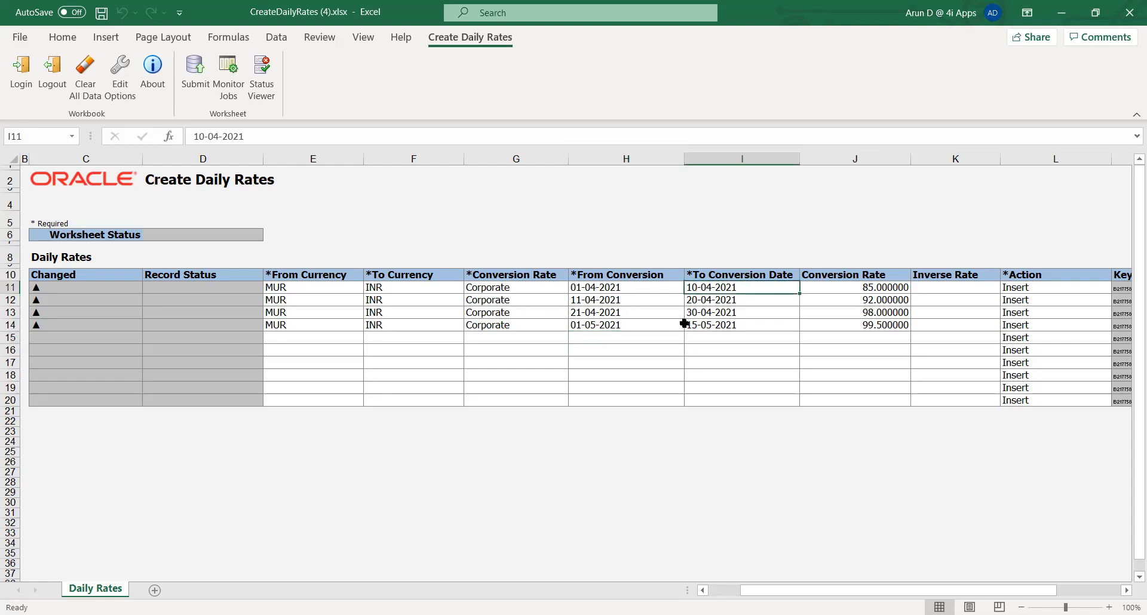
pyautogui.click(700, 315)
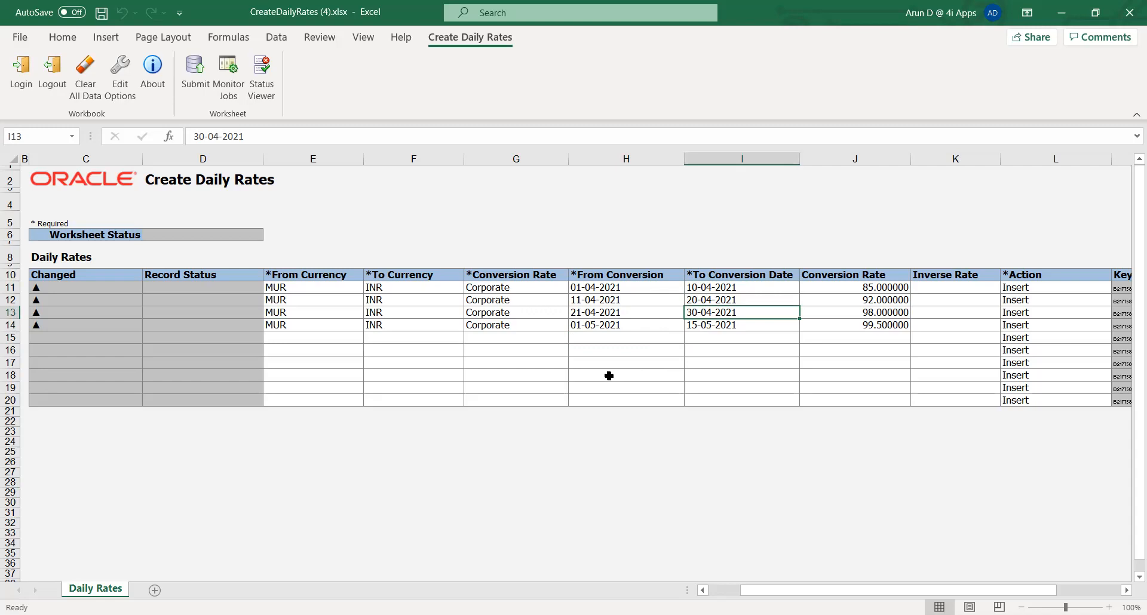
pyautogui.click(494, 440)
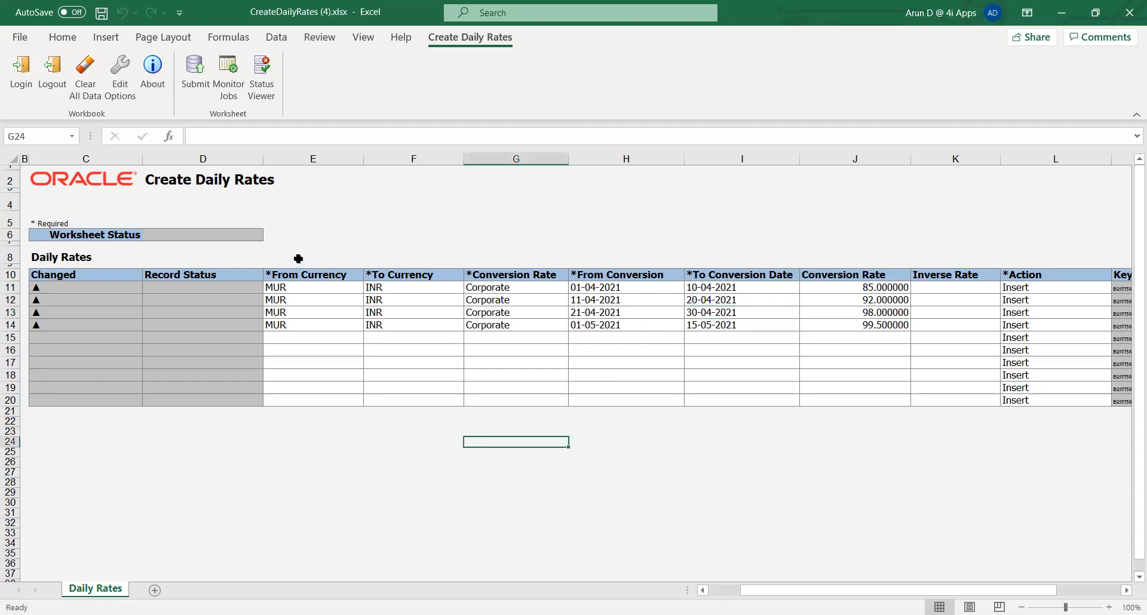
pyautogui.click(191, 66)
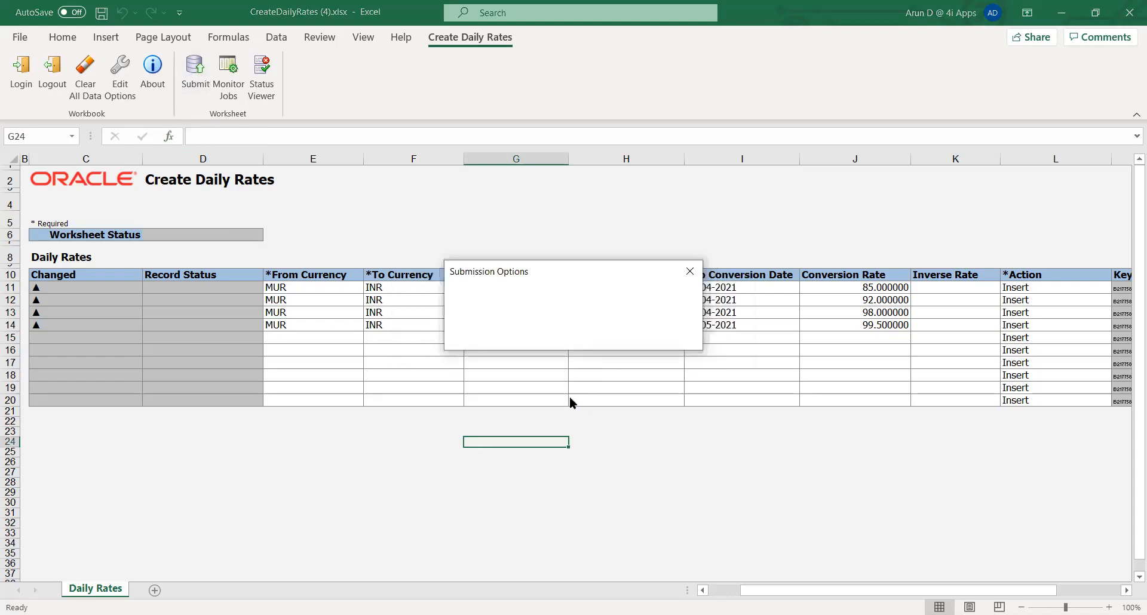
pyautogui.click(533, 345)
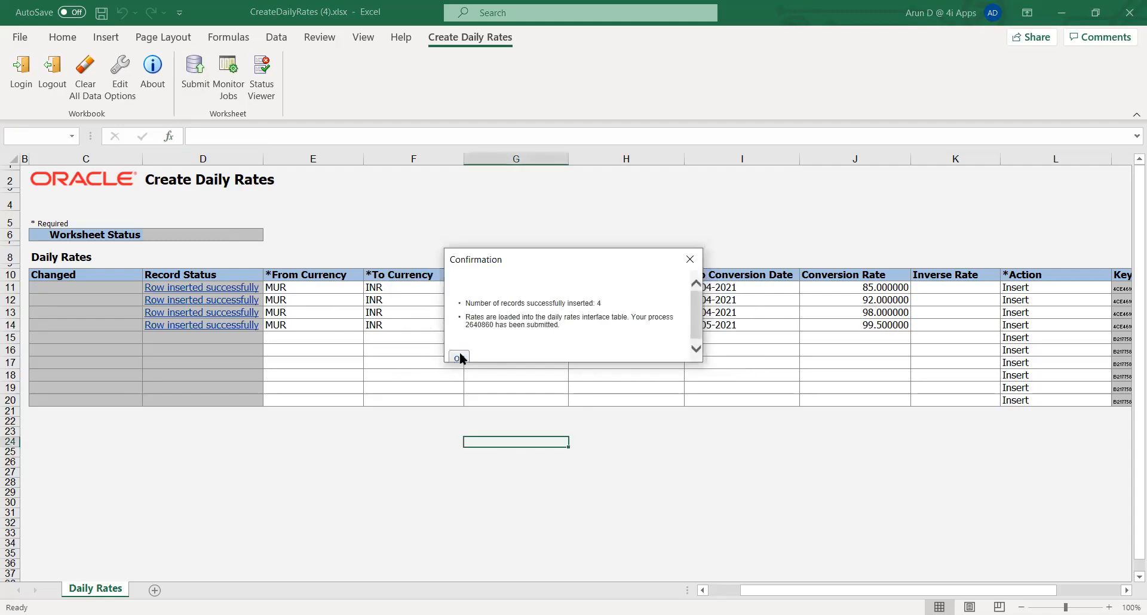
pyautogui.click(457, 358)
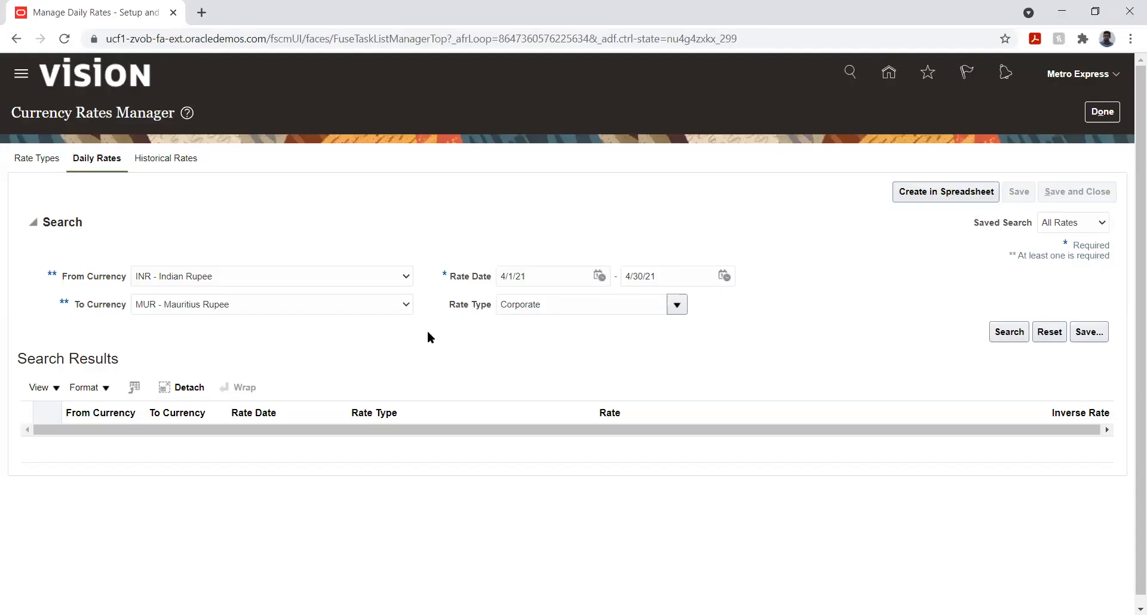
# Step: Search the daily rates from INR to MUR of type Corporate between 4/1/21 and 4/30/21, then leave the rates manager
pyautogui.click(679, 306)
pyautogui.click(743, 310)
pyautogui.click(1006, 331)
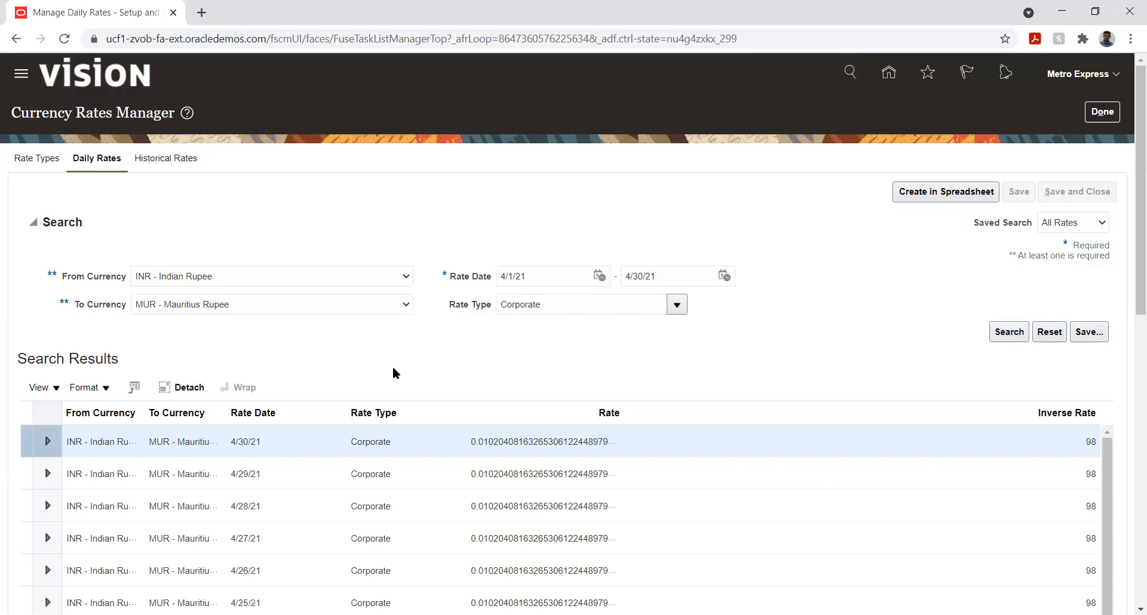
pyautogui.click(1102, 112)
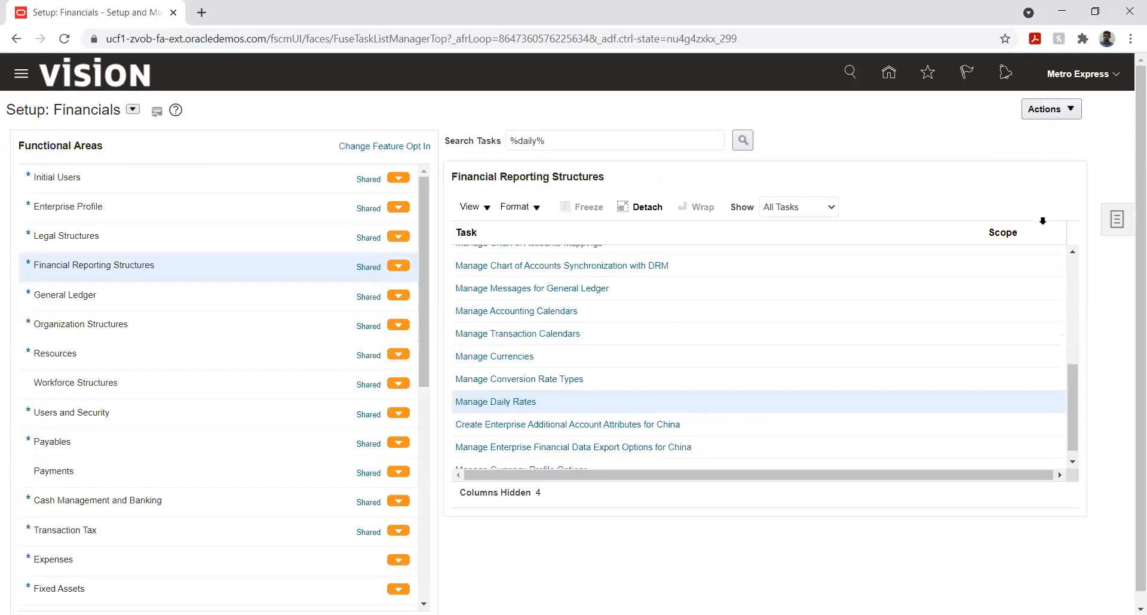
# Step: Open the Create Journal page from the Journals work area under General Accounting
pyautogui.click(888, 72)
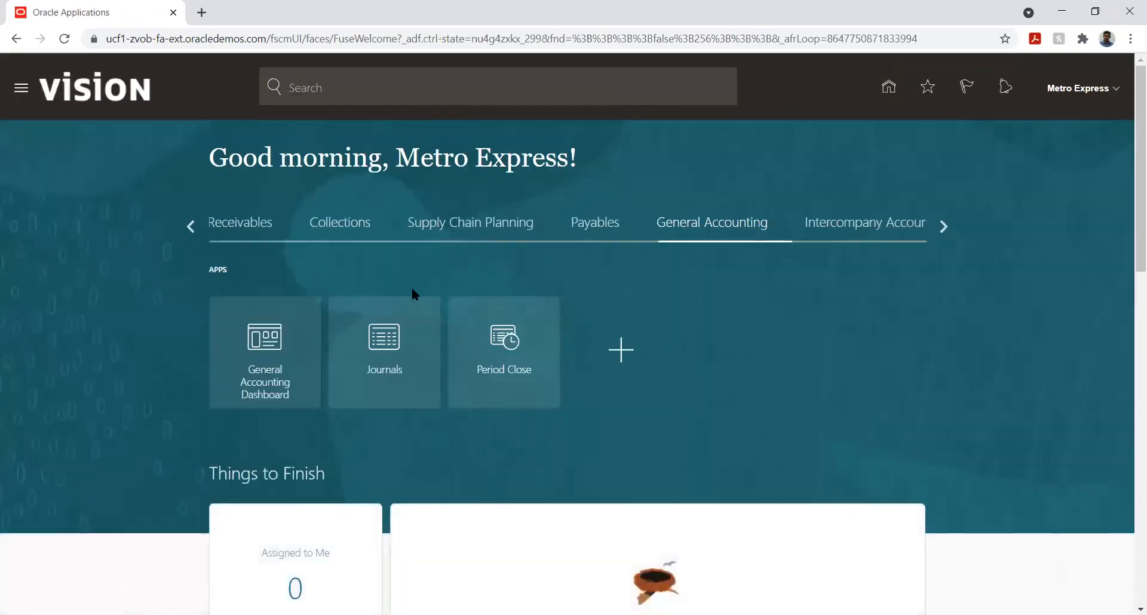
pyautogui.click(382, 336)
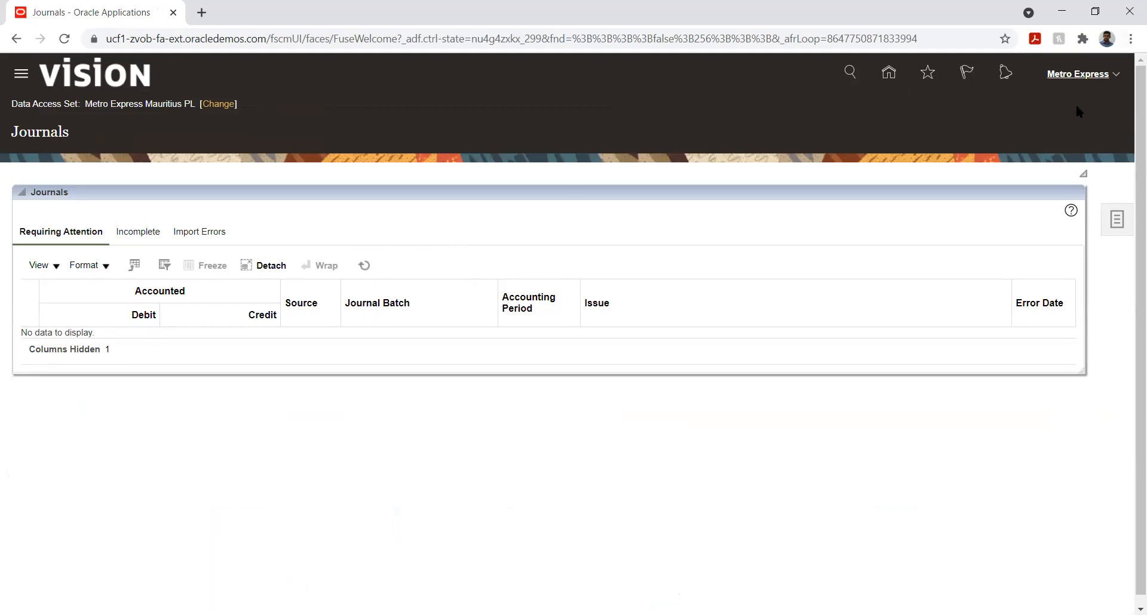
pyautogui.click(1117, 219)
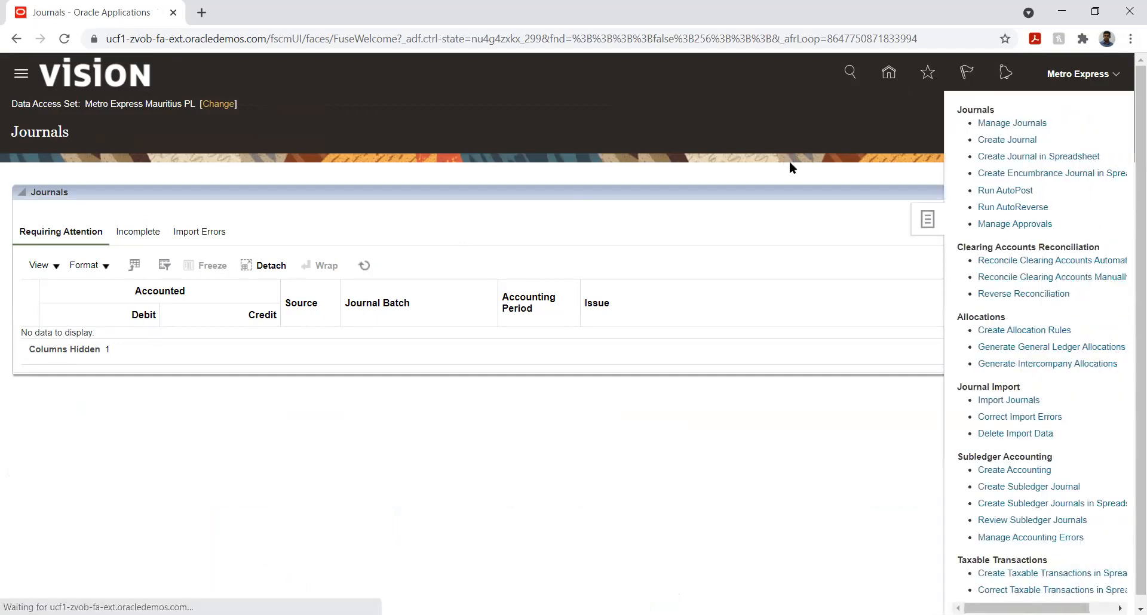
pyautogui.click(988, 140)
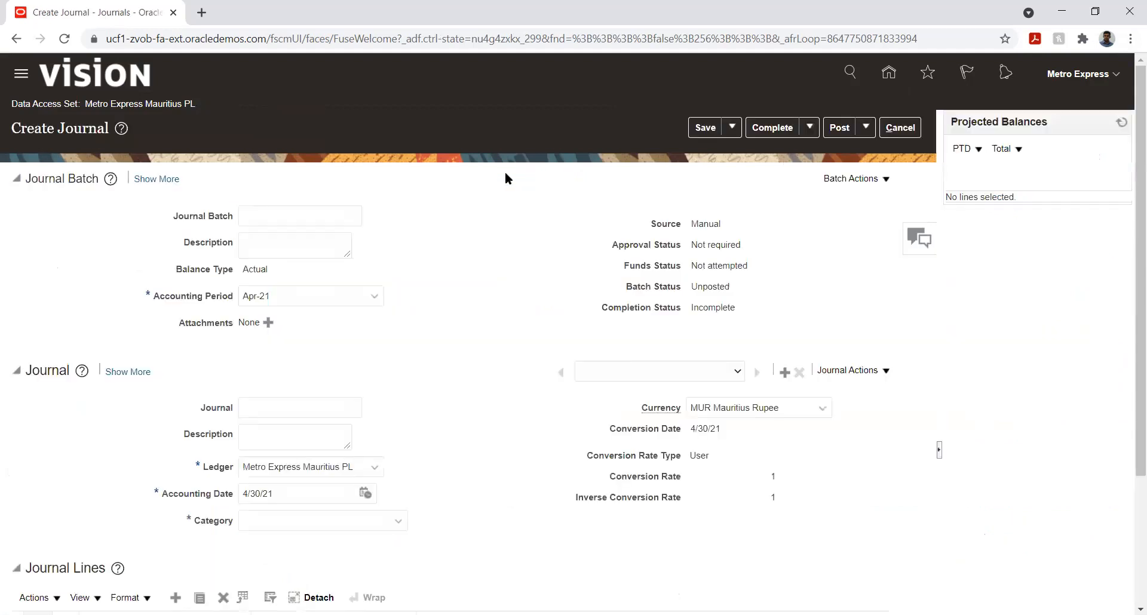
# Step: Name both the journal batch and the journal MK1
pyautogui.click(284, 214)
pyautogui.write('MK1')
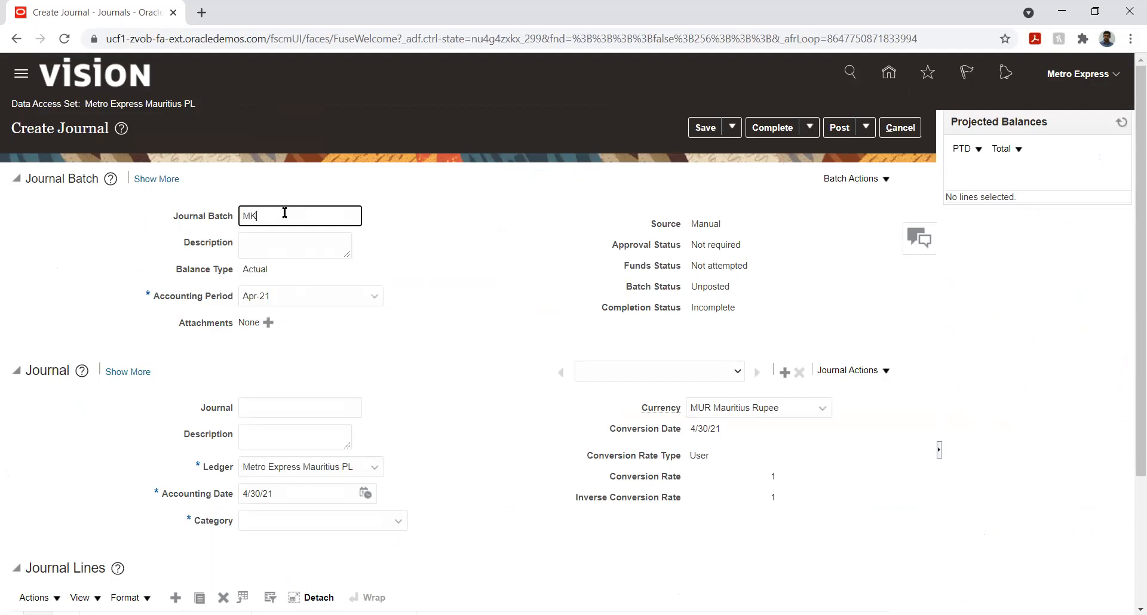
pyautogui.press('Tab')
pyautogui.press('Tab')
pyautogui.press('Tab')
pyautogui.press('Tab')
pyautogui.press('Tab')
pyautogui.press('Tab')
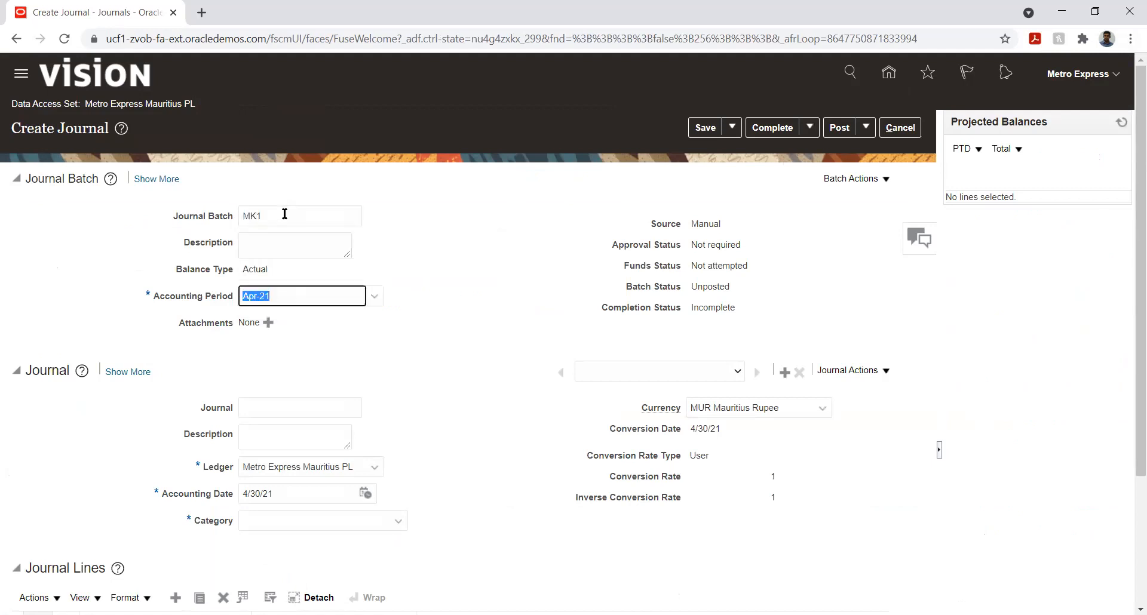
pyautogui.press('Tab')
pyautogui.press('Tab')
pyautogui.press('Tab')
pyautogui.press('Tab')
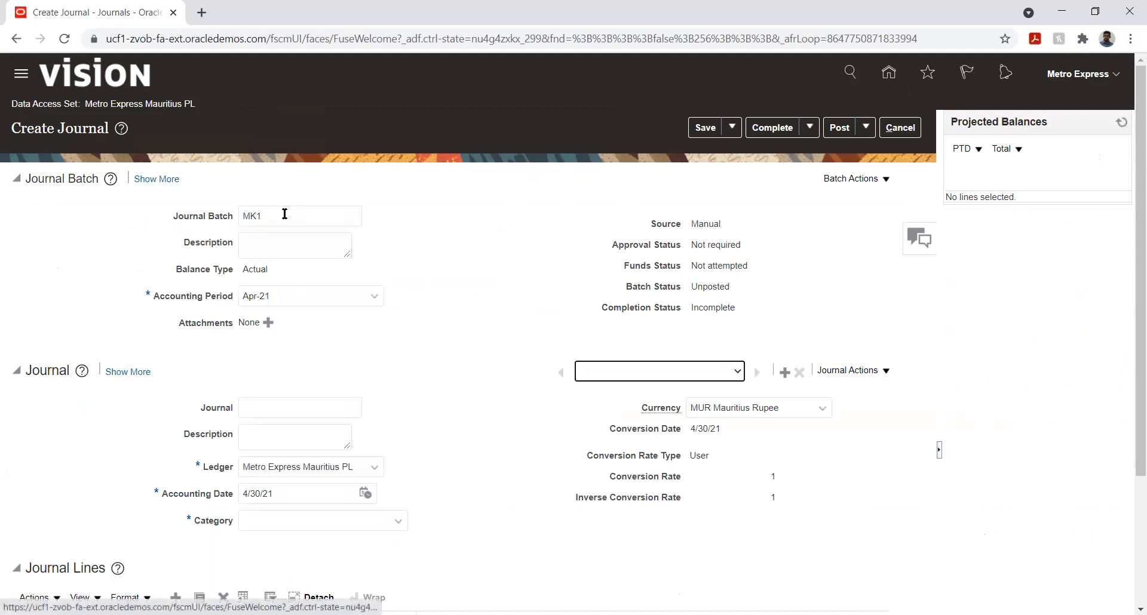
pyautogui.write('MK1')
pyautogui.press('Tab')
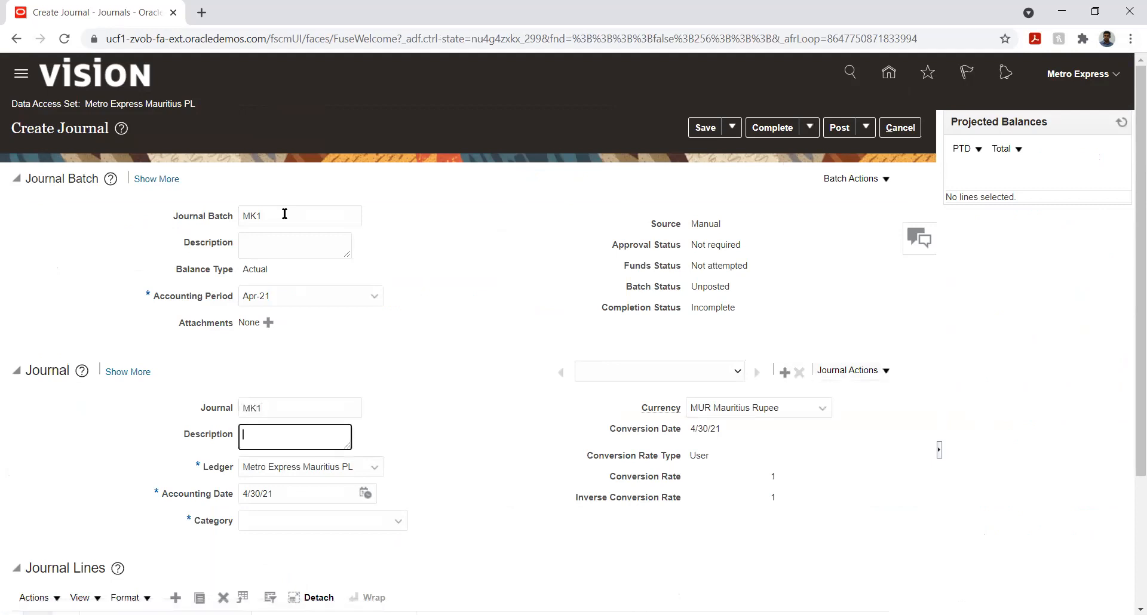
# Step: Set the journal's accounting date to 4/10/21 using the calendar
pyautogui.click(482, 417)
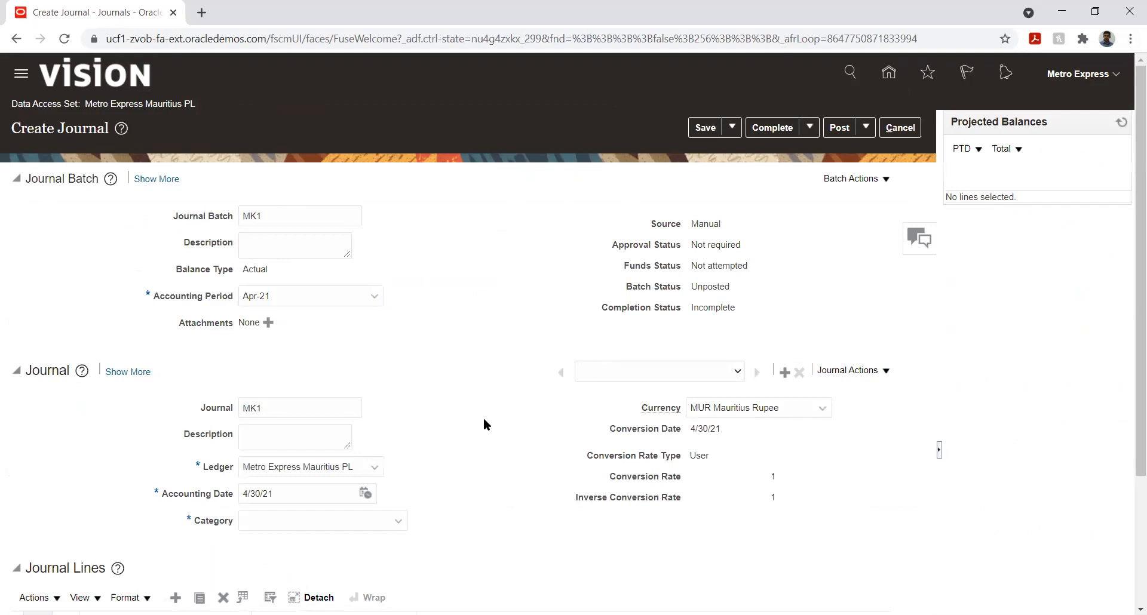
pyautogui.scroll(-1, 474, 379)
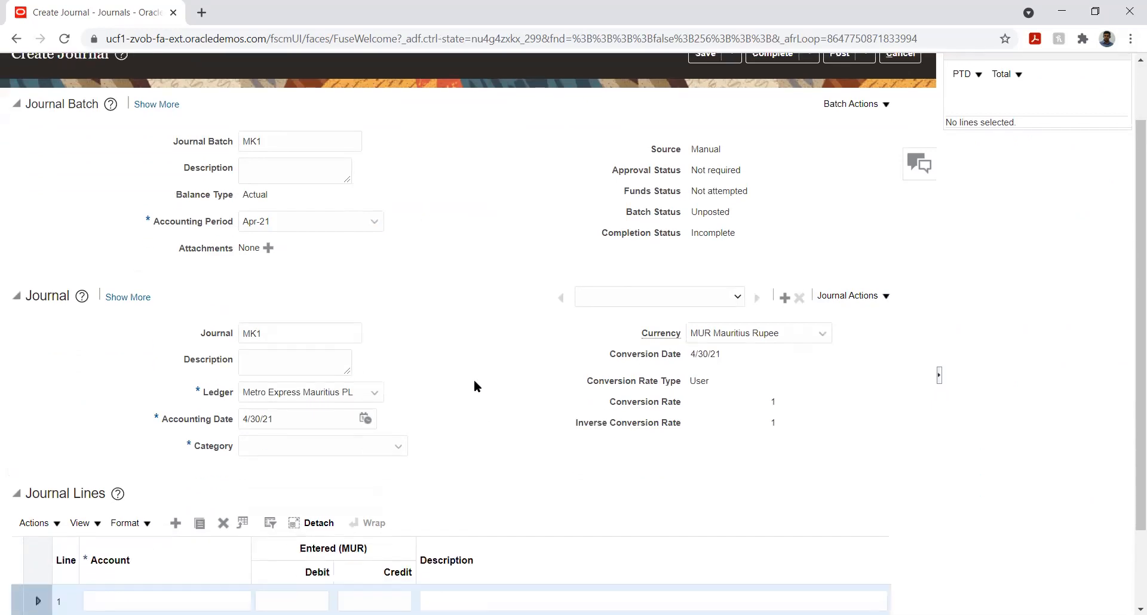
pyautogui.tripleClick(340, 419)
pyautogui.click(365, 418)
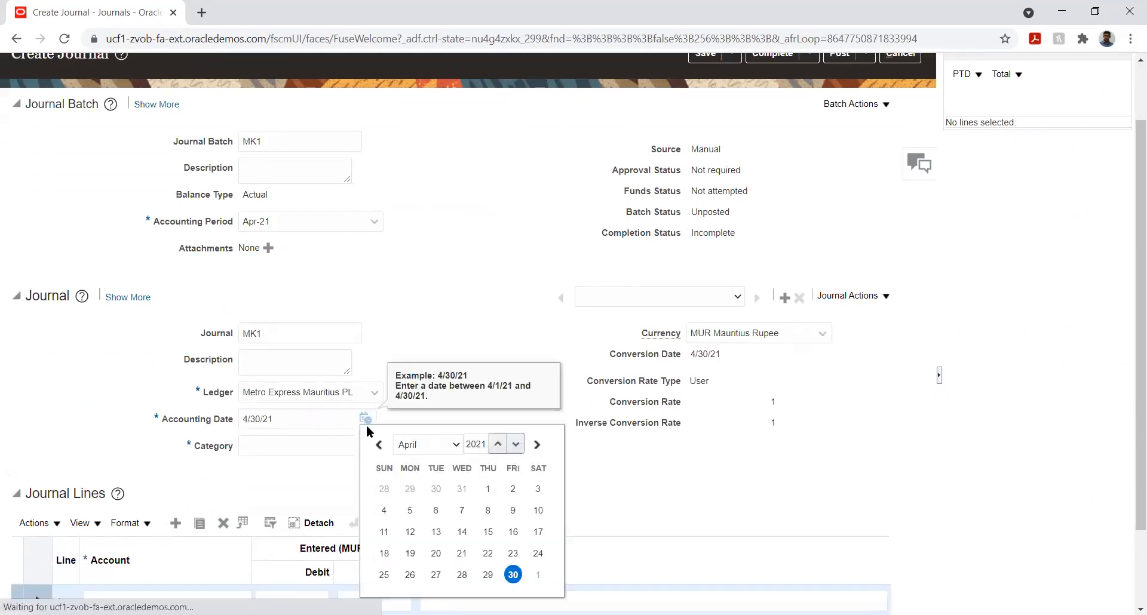
pyautogui.click(538, 510)
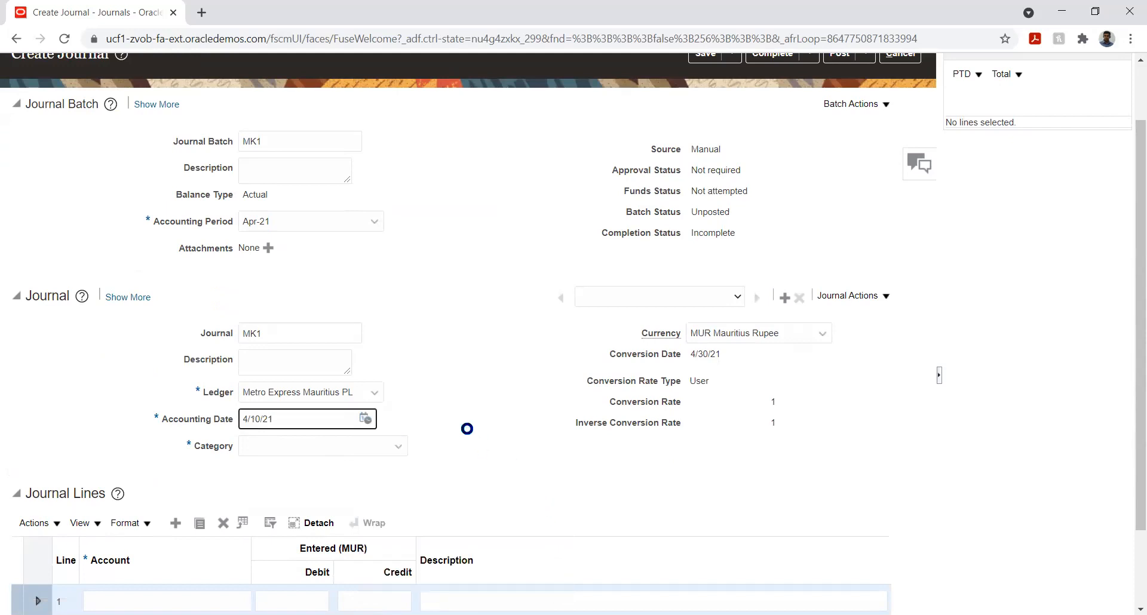
# Step: Set the journal category to Adjustment
pyautogui.click(338, 444)
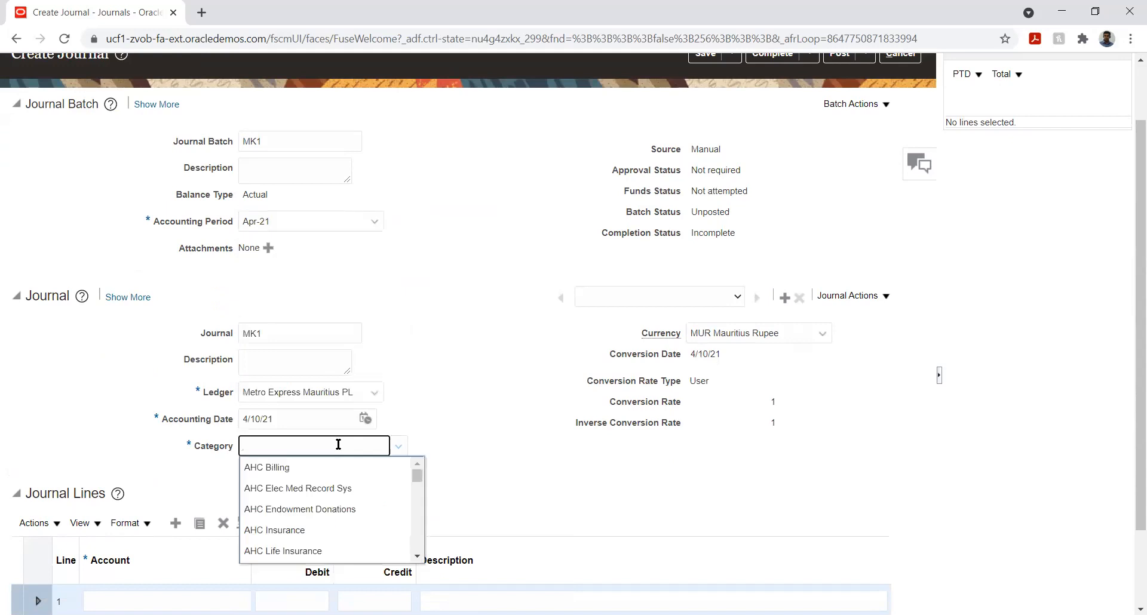
pyautogui.write('adj')
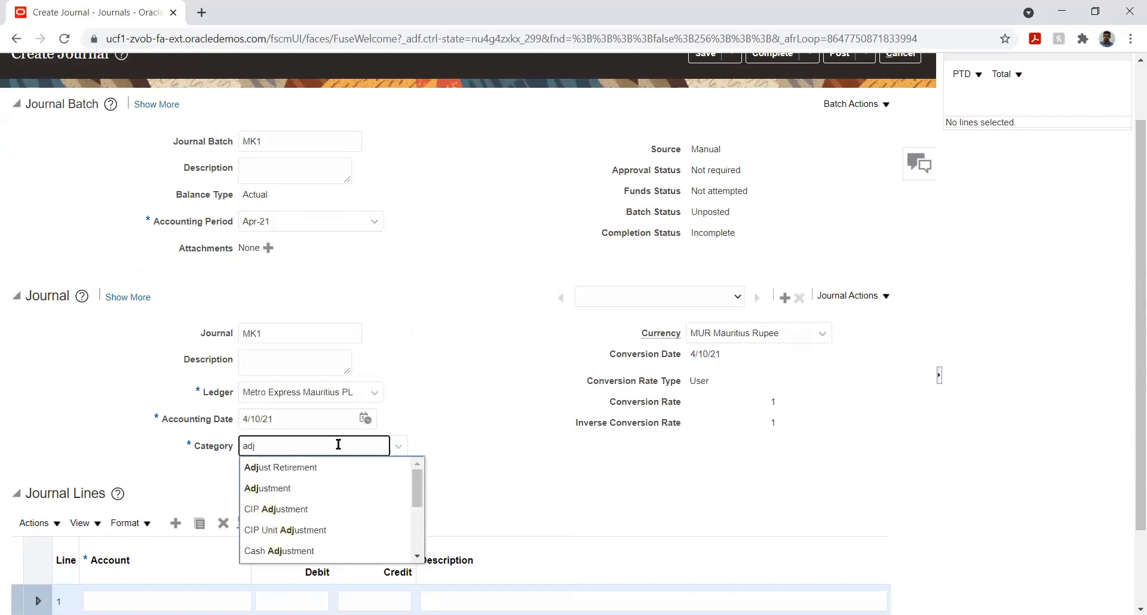
pyautogui.click(307, 484)
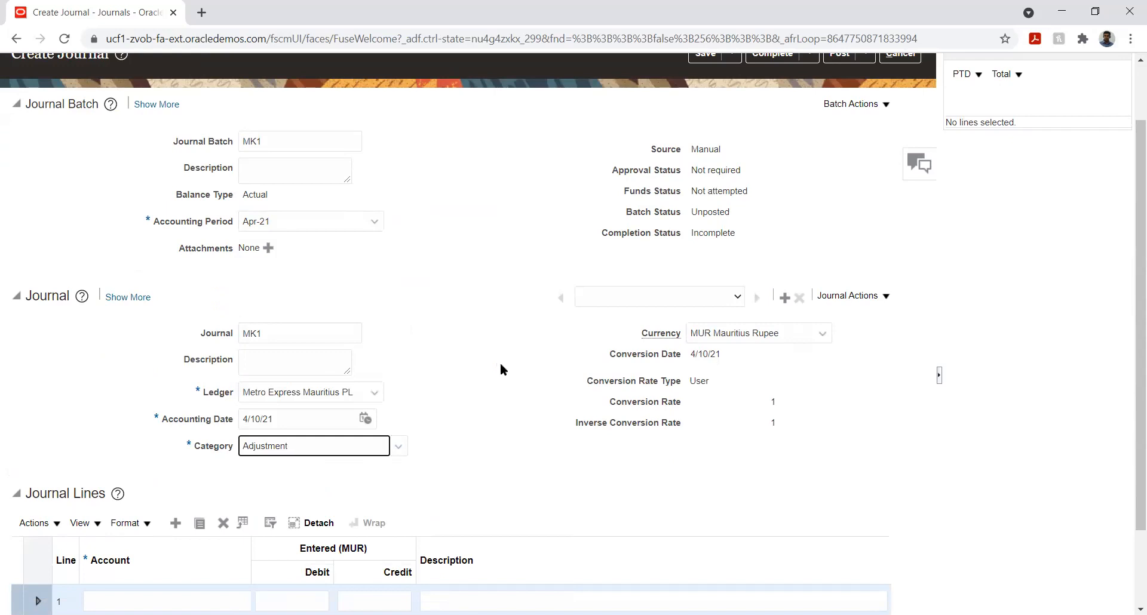
# Step: Set the journal currency to INR Indian Rupee and review the conversion rate type options
pyautogui.click(759, 335)
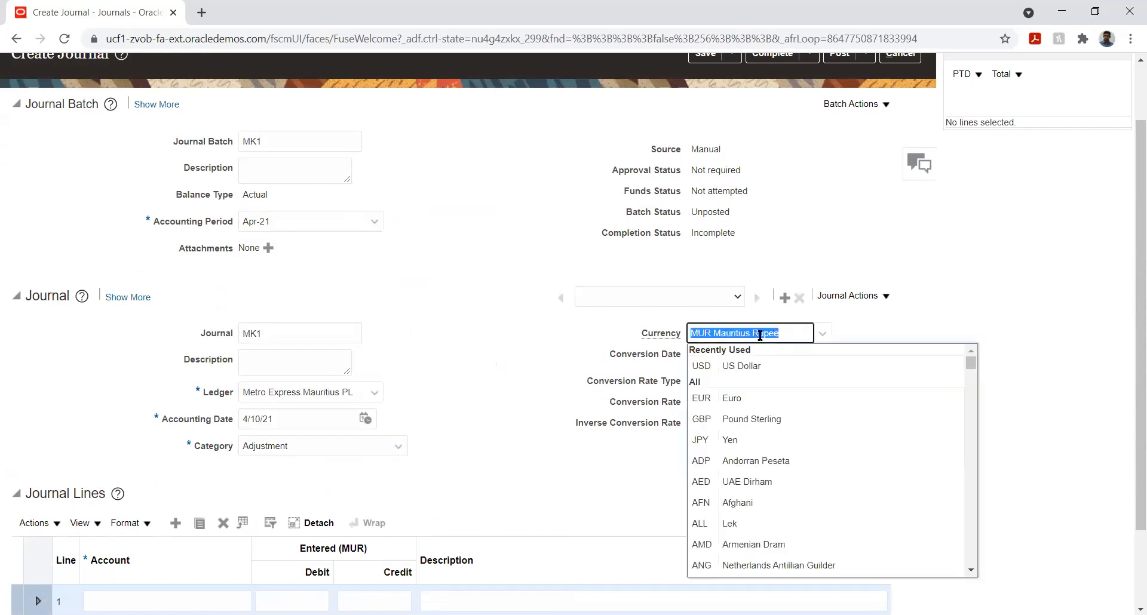
pyautogui.write('in')
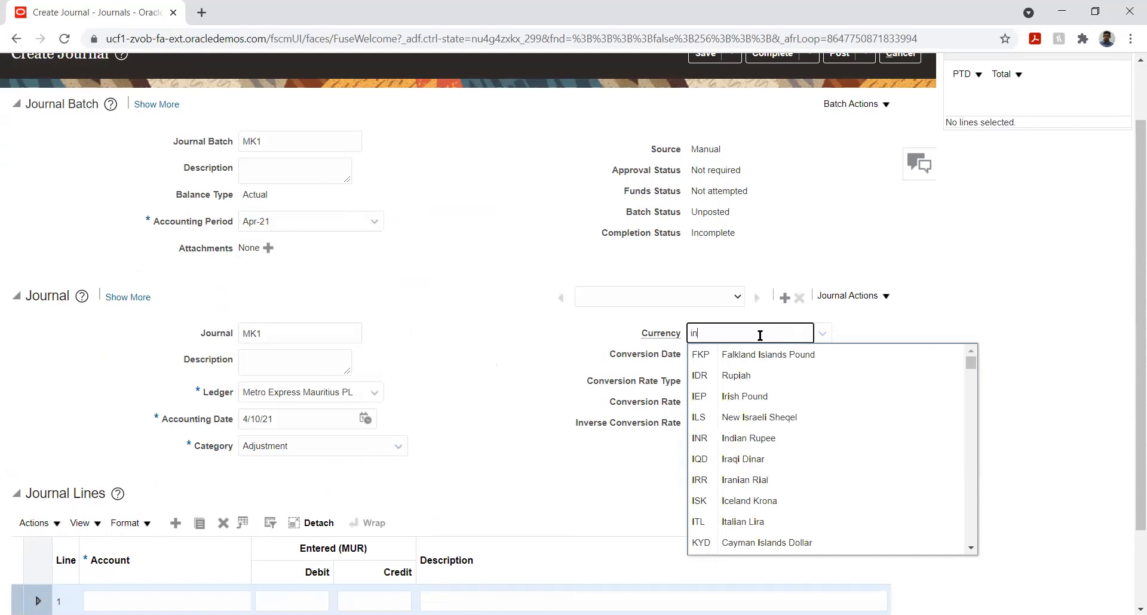
pyautogui.click(754, 351)
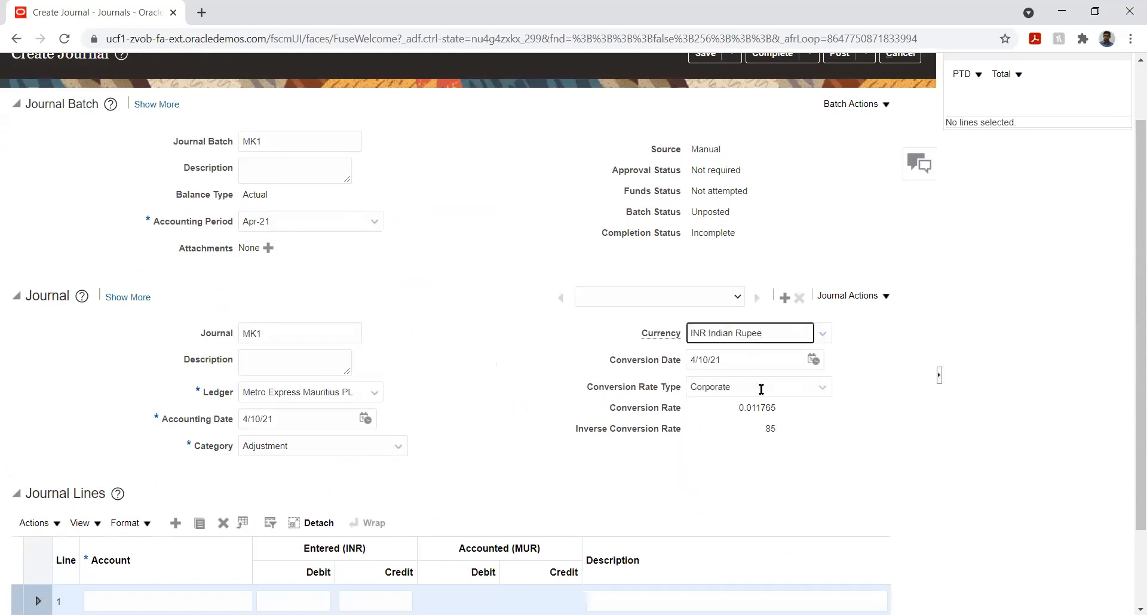
pyautogui.click(794, 392)
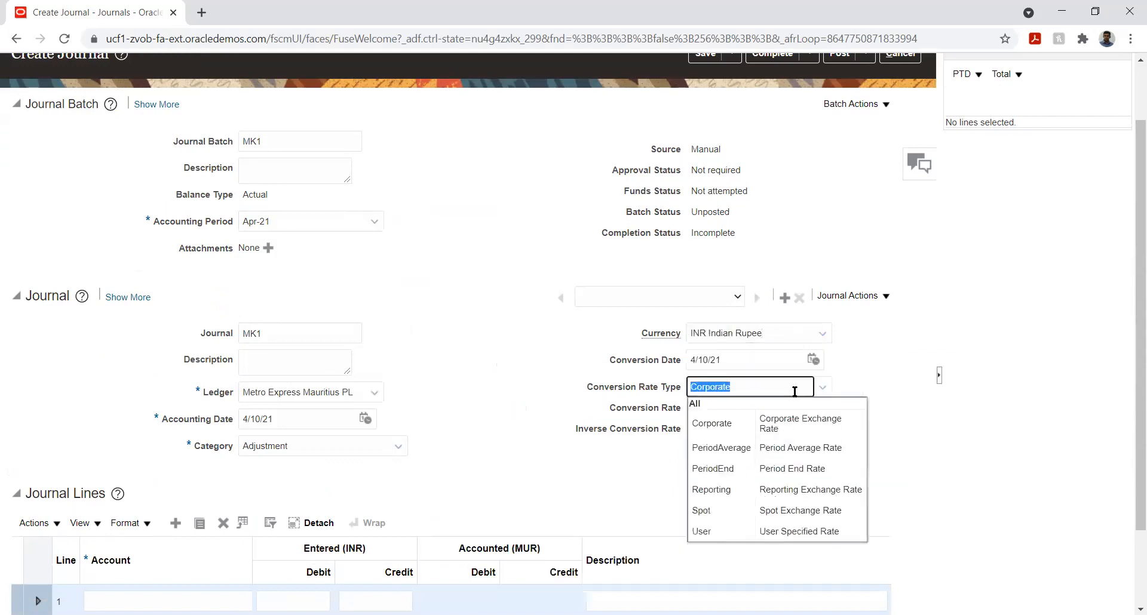
pyautogui.click(490, 355)
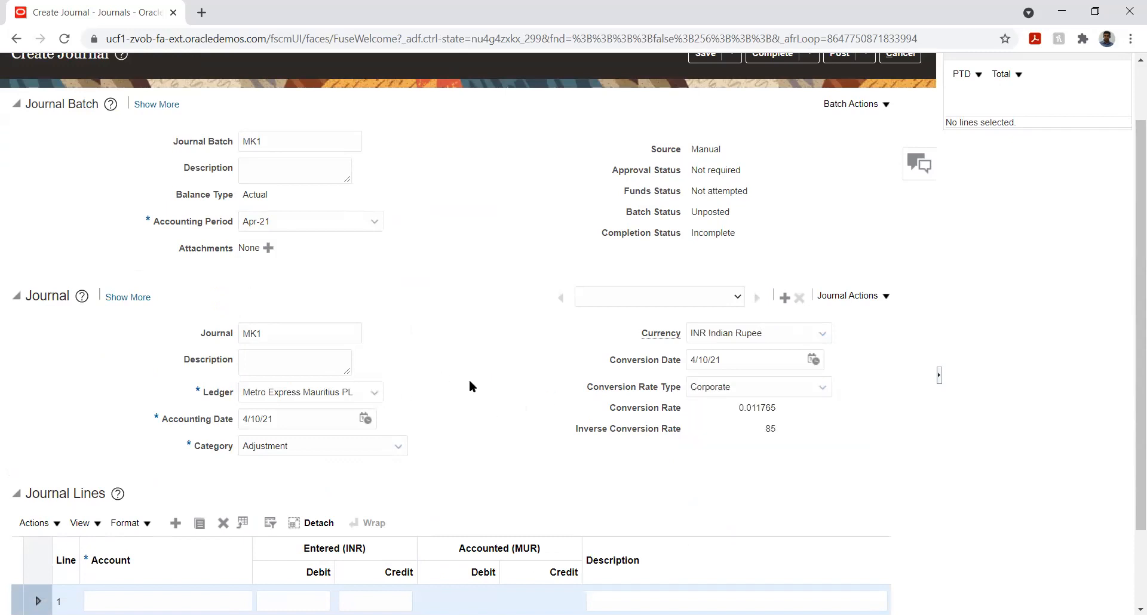
# Step: Open the account segments for journal line 1 and set Company to 01 and Department to 001
pyautogui.scroll(-2, 469, 385)
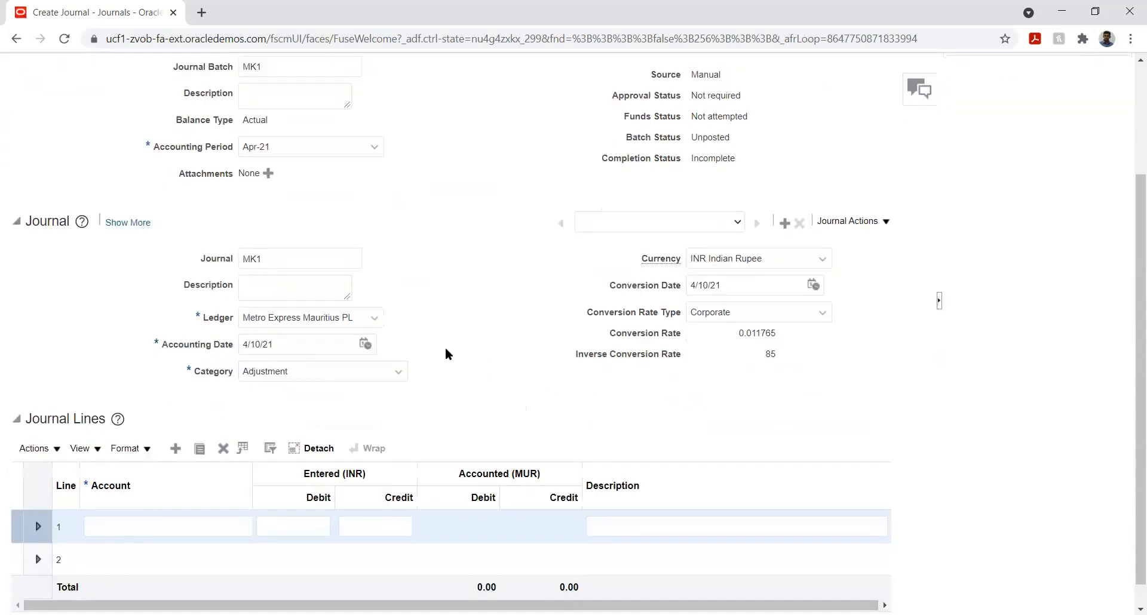
pyautogui.scroll(-1, 445, 350)
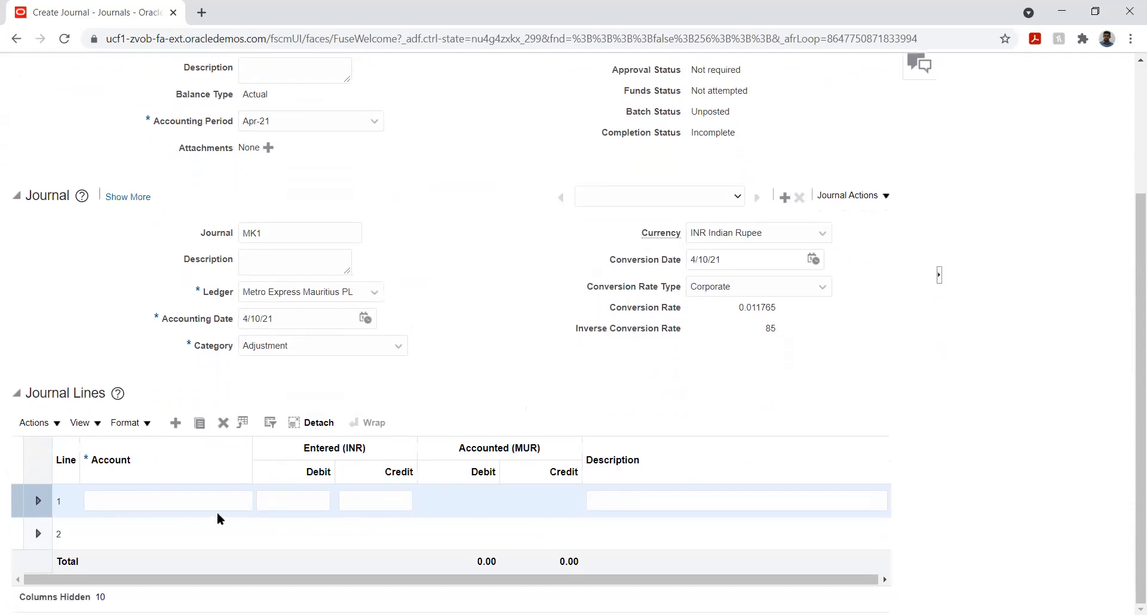
pyautogui.click(200, 500)
pyautogui.press('Tab')
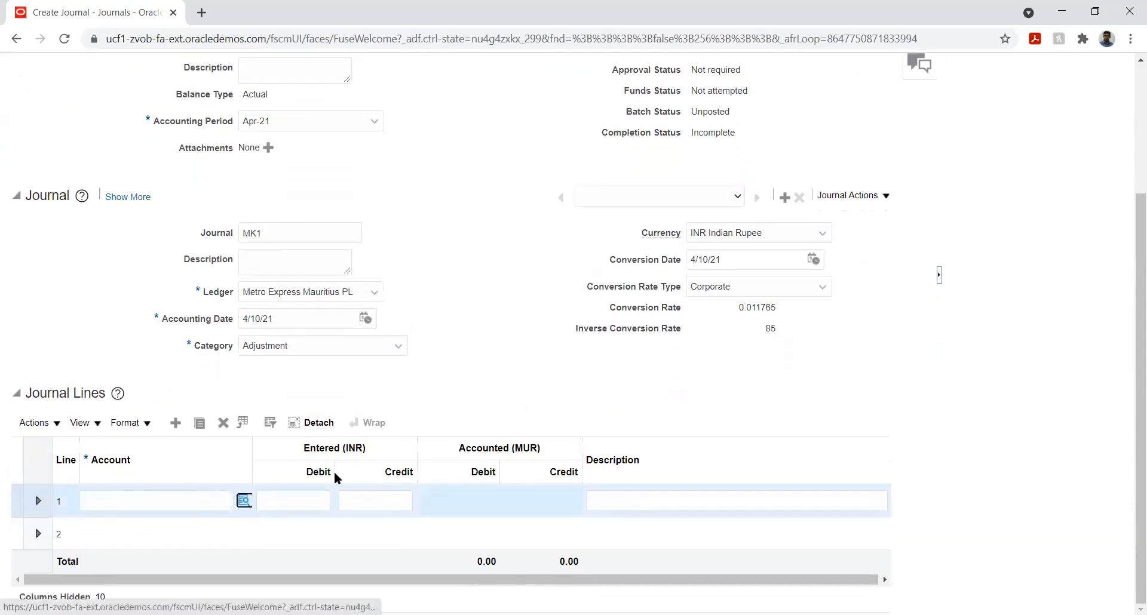
pyautogui.click(245, 503)
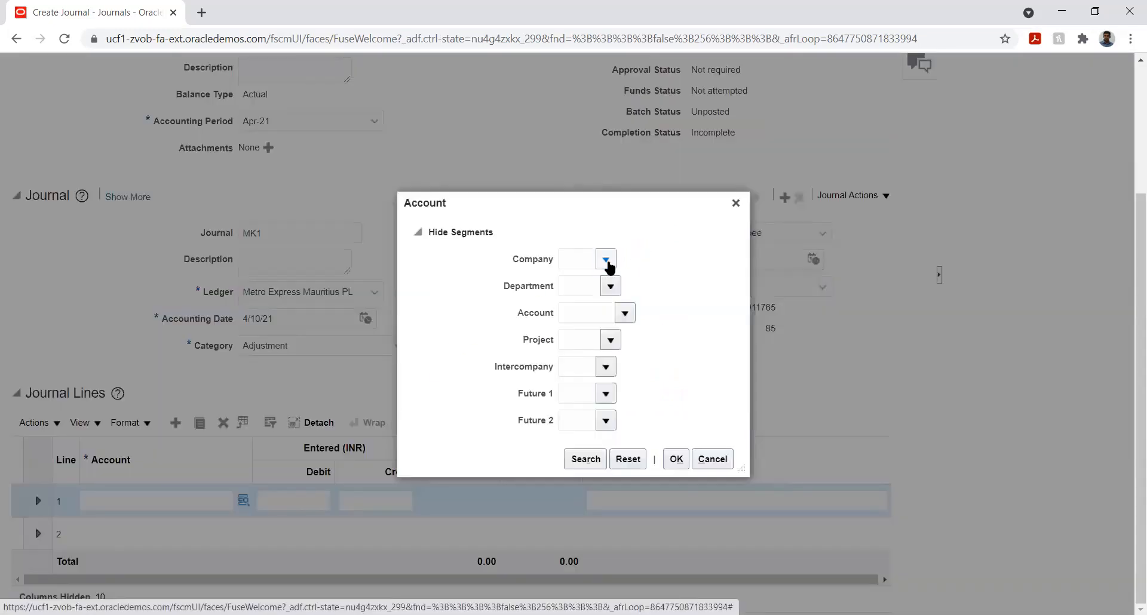
pyautogui.click(607, 261)
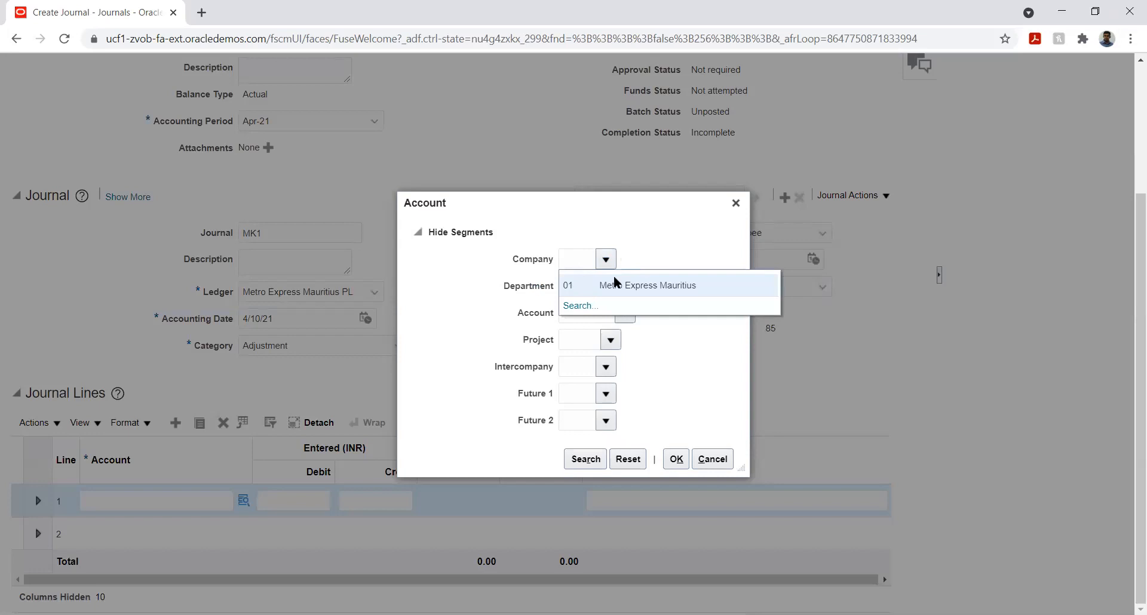
pyautogui.click(615, 285)
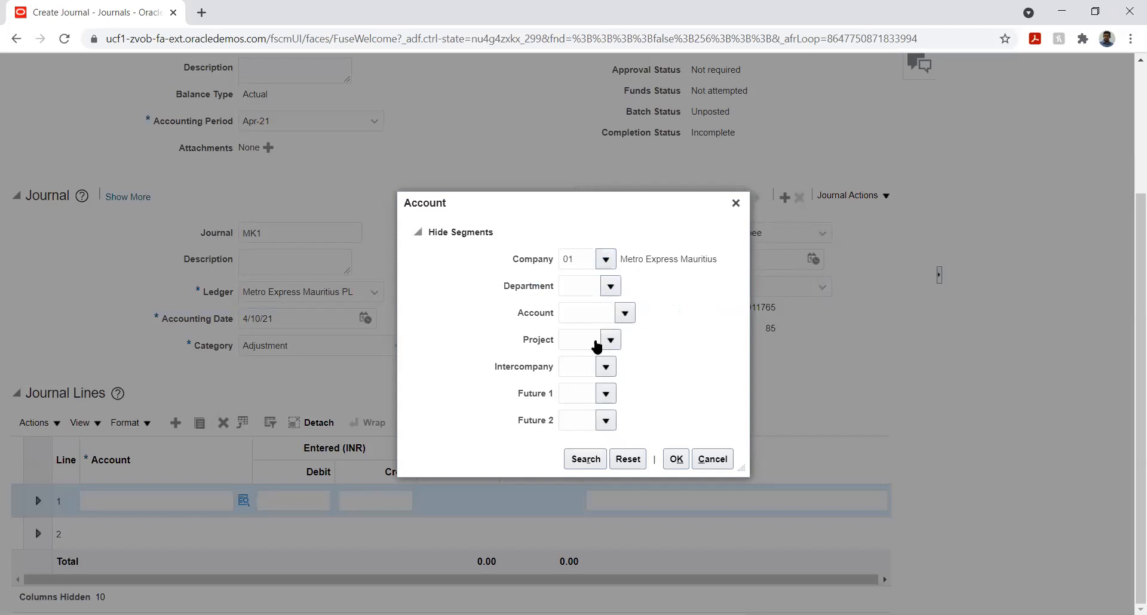
pyautogui.click(610, 290)
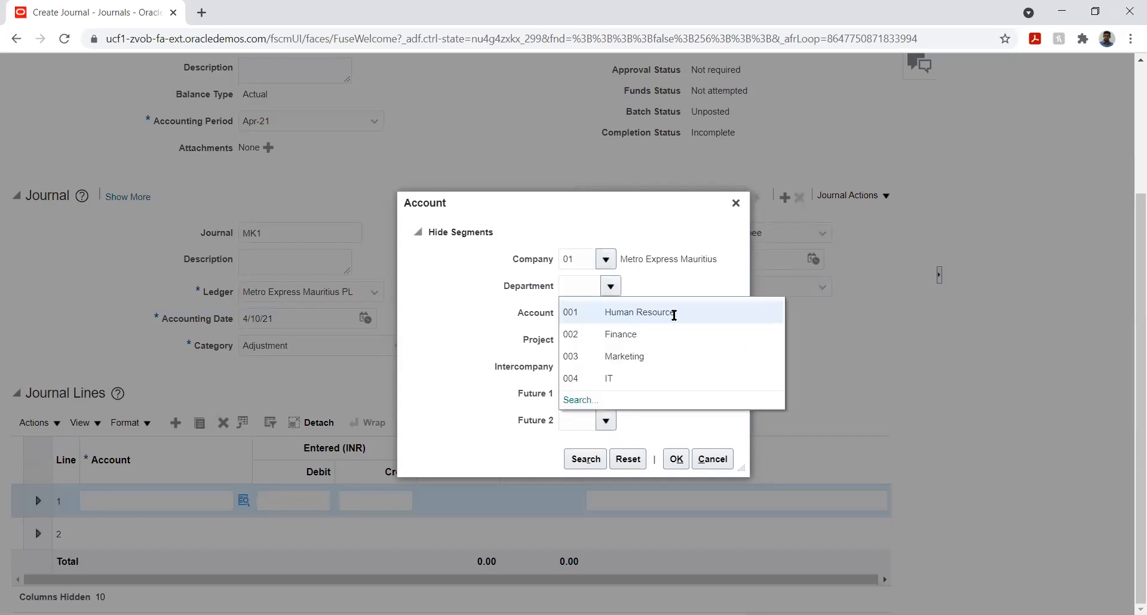
pyautogui.click(638, 311)
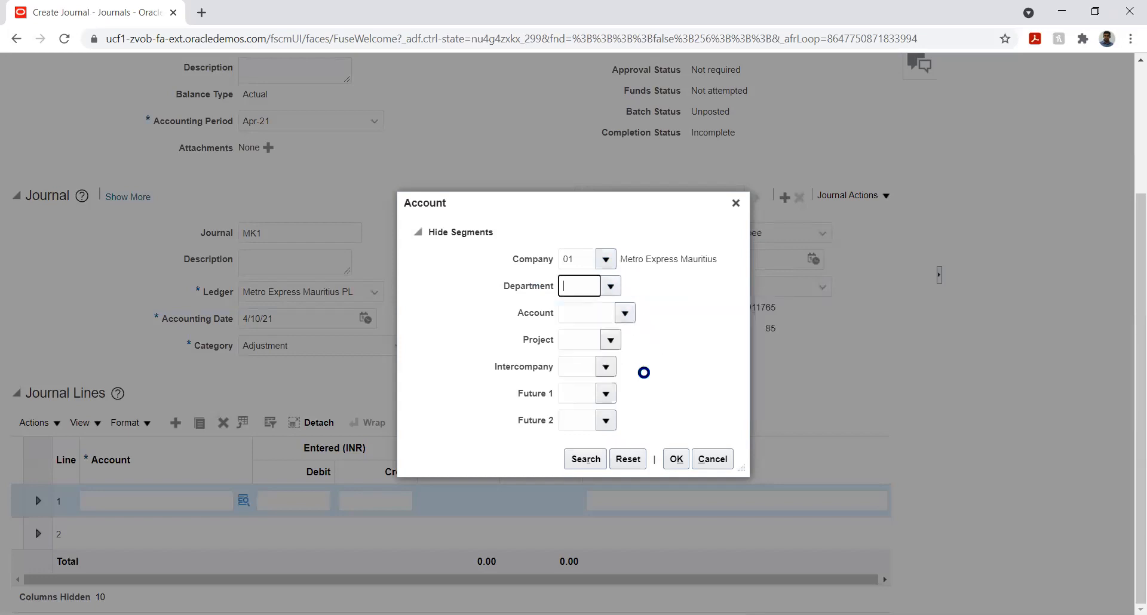
# Step: Search account values by description %expe% and select 24220 Accrued Expenses
pyautogui.click(626, 315)
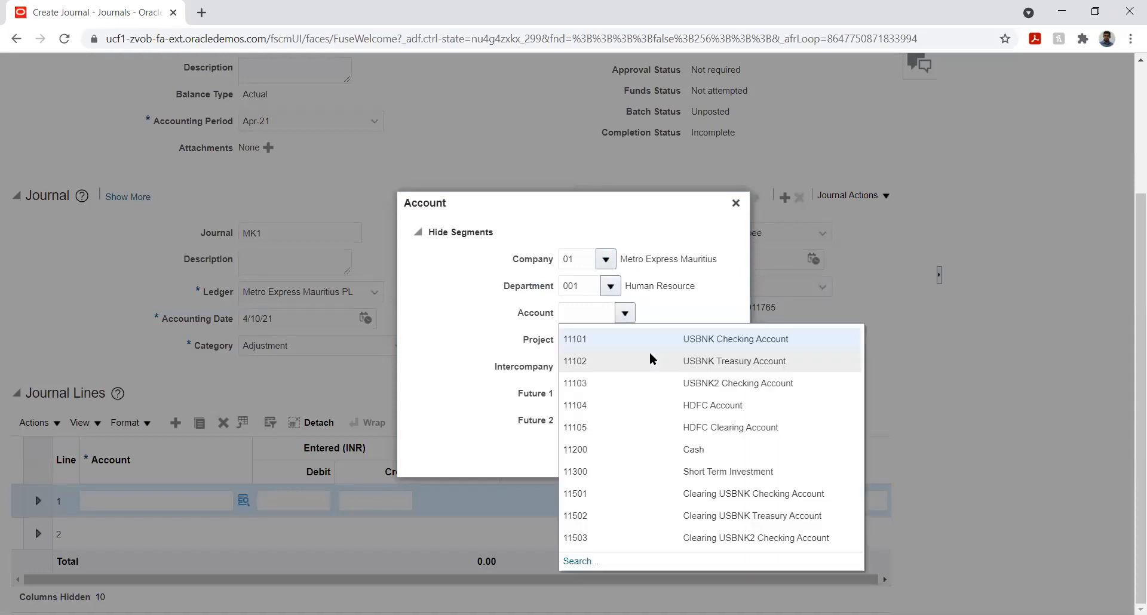
pyautogui.click(576, 562)
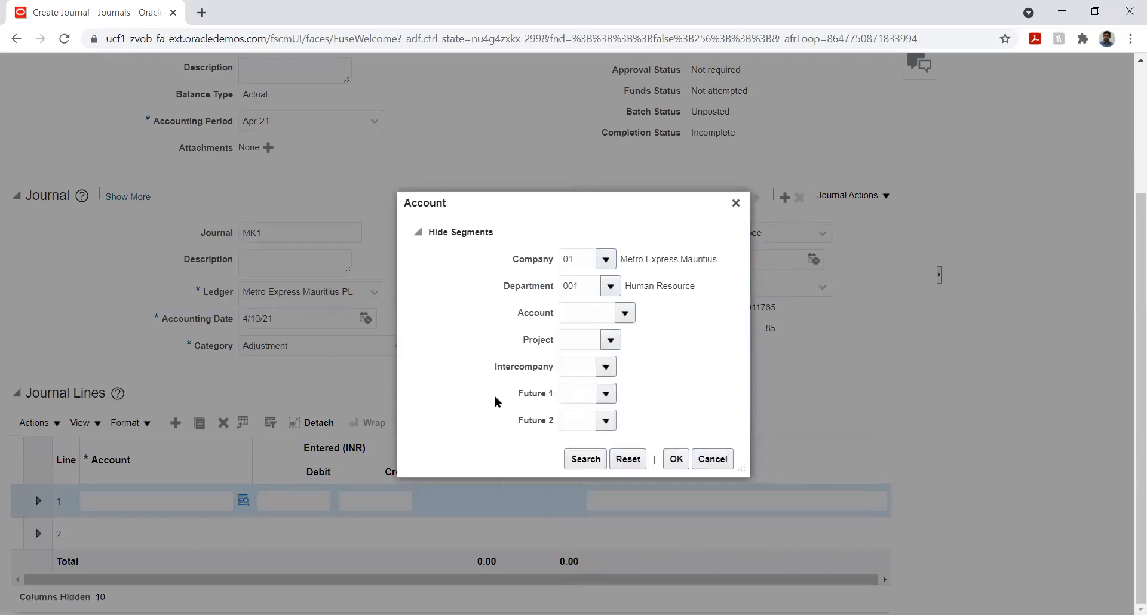
pyautogui.click(550, 334)
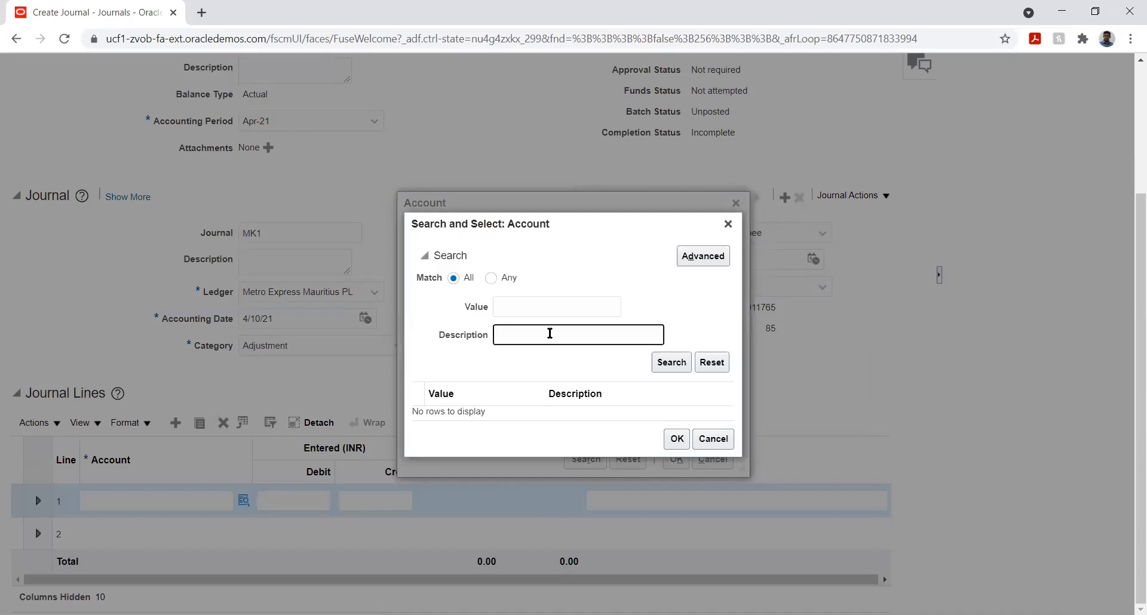
pyautogui.write('%expe%')
pyautogui.press('Return')
pyautogui.click(558, 305)
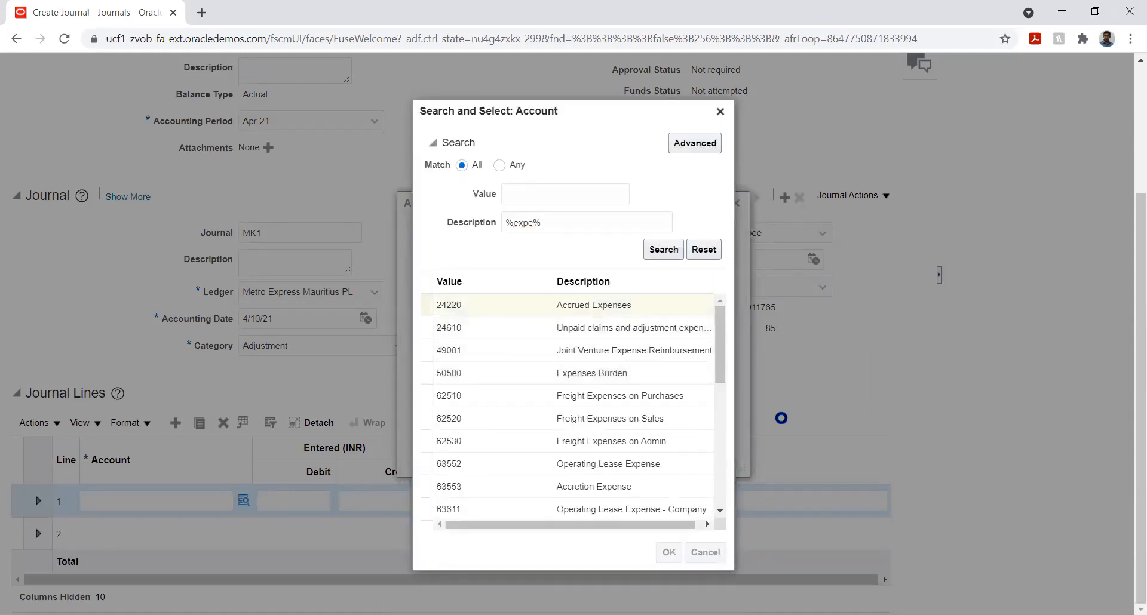
pyautogui.click(611, 339)
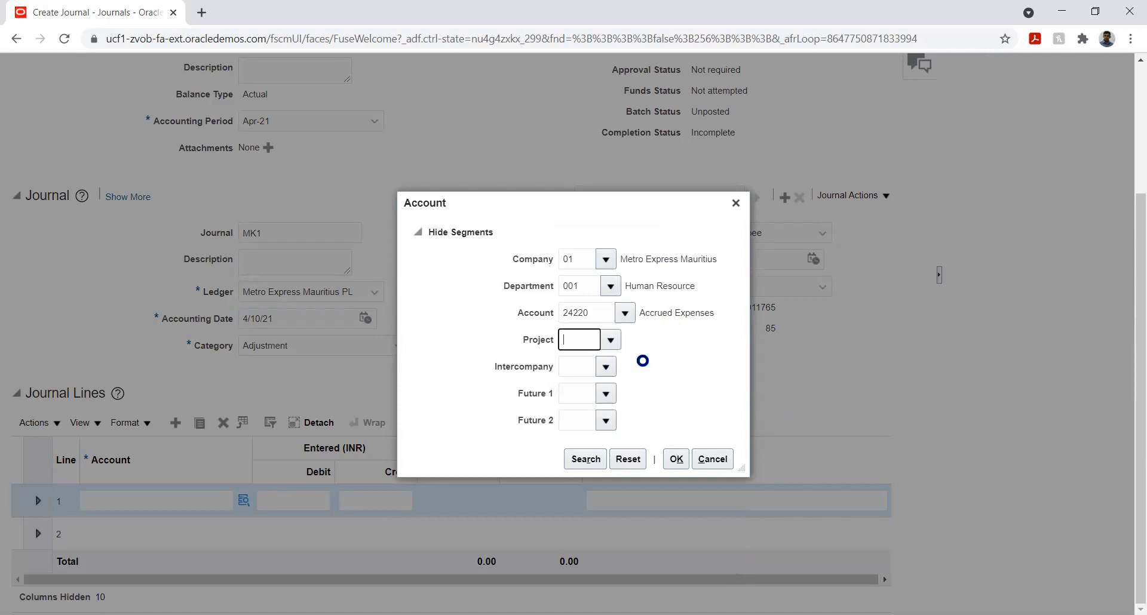
# Step: Set Project and Intercompany to 01, both Future segments to 00, and confirm the account combination
pyautogui.click(610, 368)
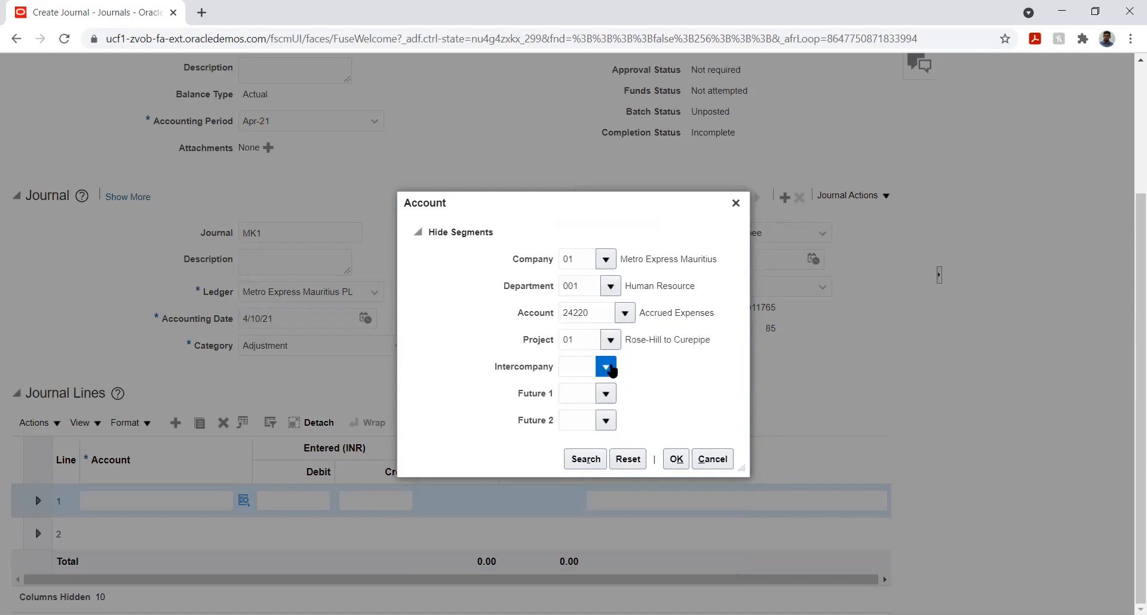
pyautogui.click(626, 393)
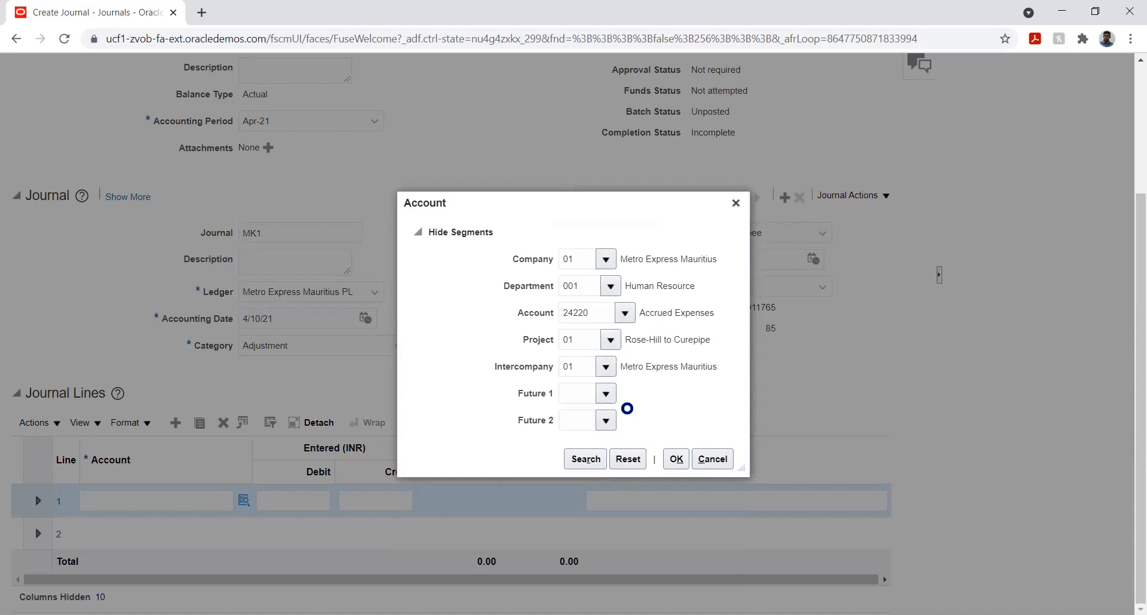
pyautogui.click(621, 403)
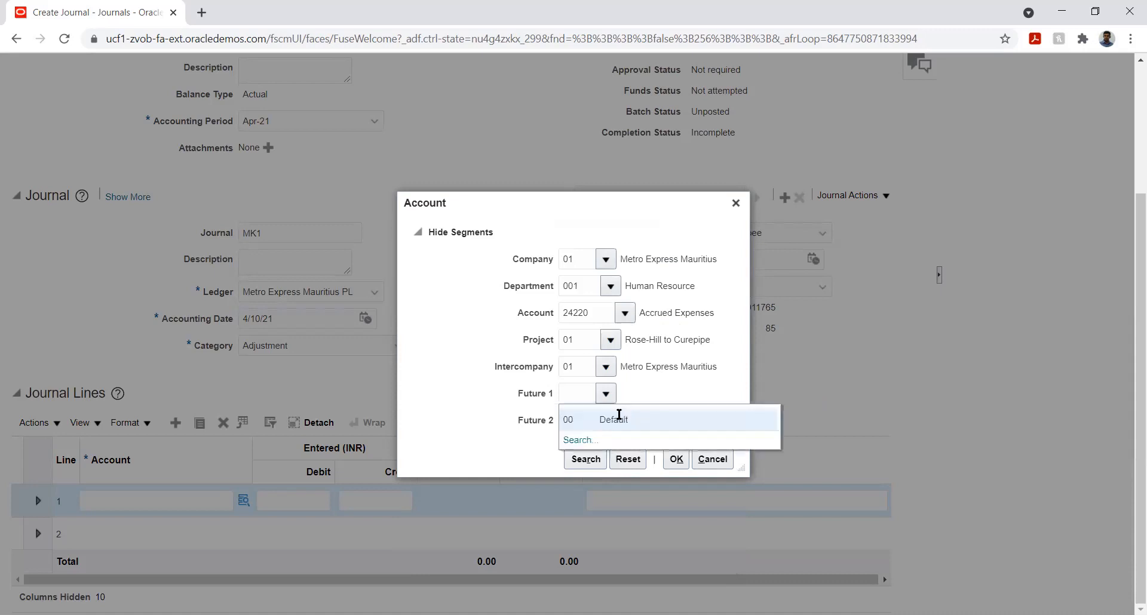
pyautogui.click(618, 415)
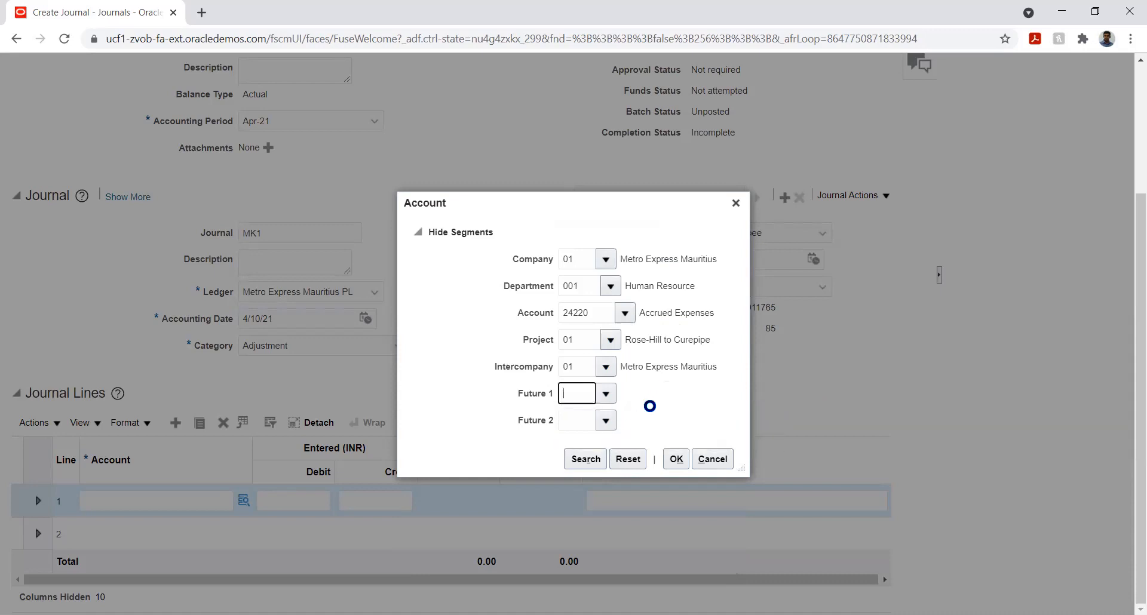
pyautogui.click(607, 420)
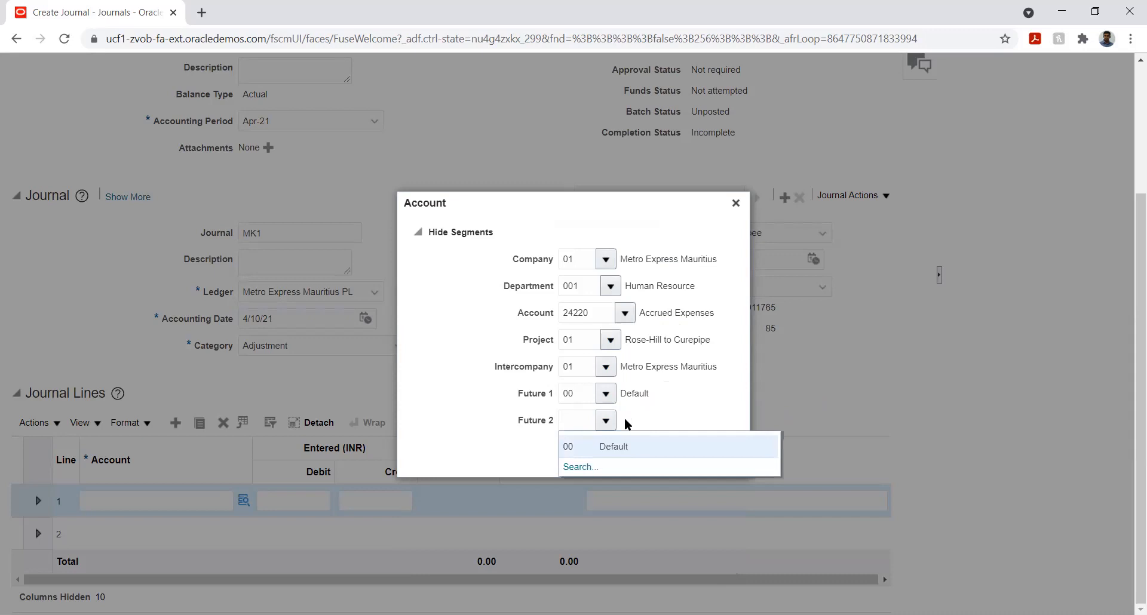
pyautogui.click(598, 441)
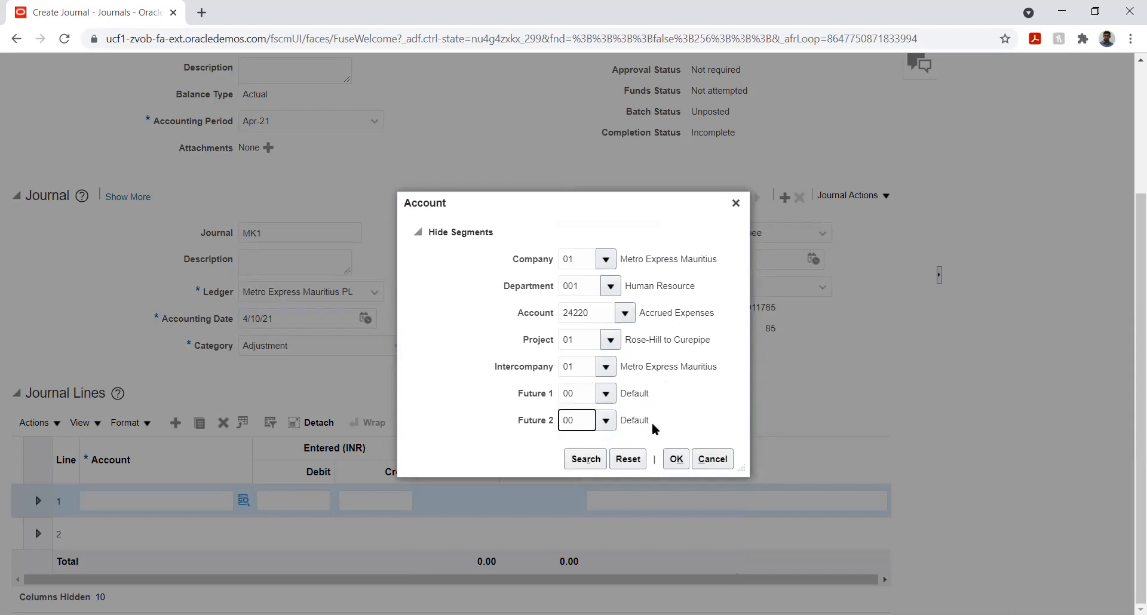
pyautogui.click(676, 459)
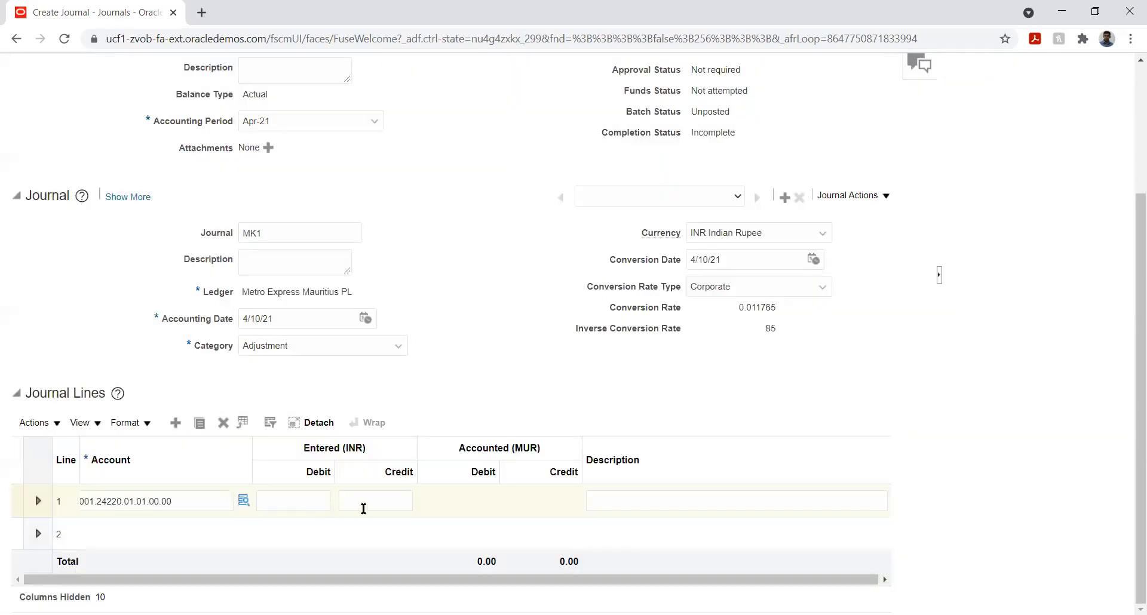
# Step: Enter a debit of 20,000 INR on journal line 1
pyautogui.click(311, 502)
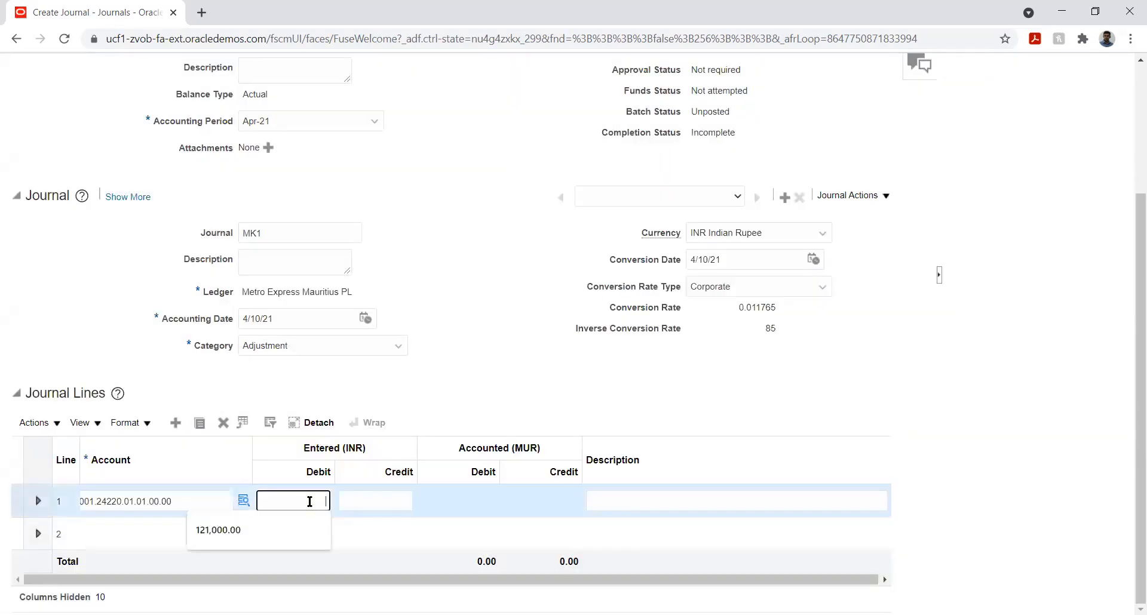
pyautogui.write('2')
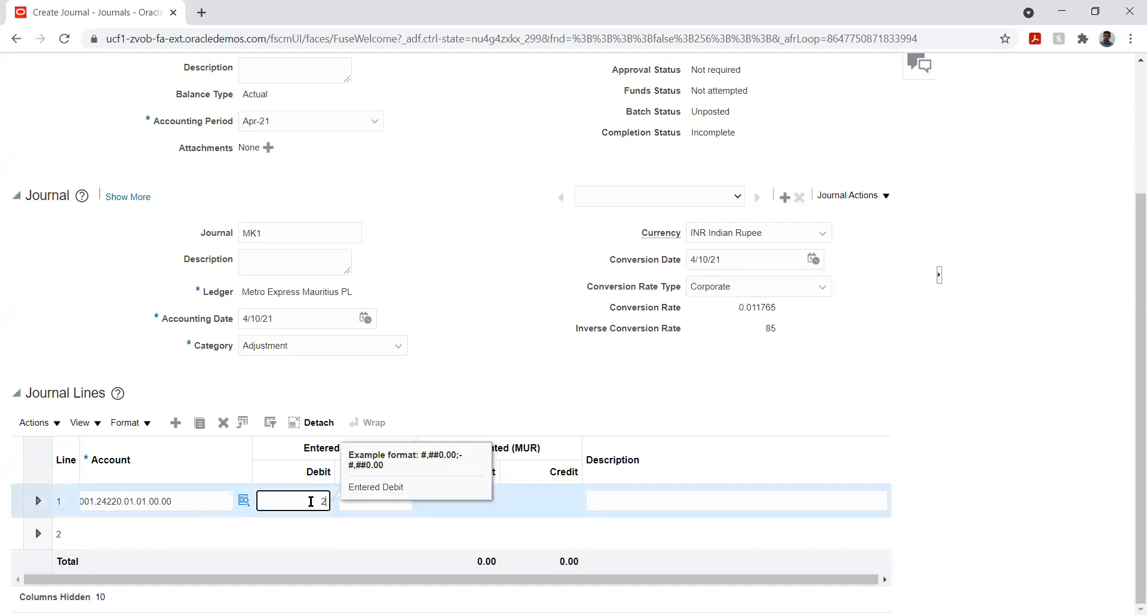
pyautogui.write('0000')
pyautogui.press('Tab')
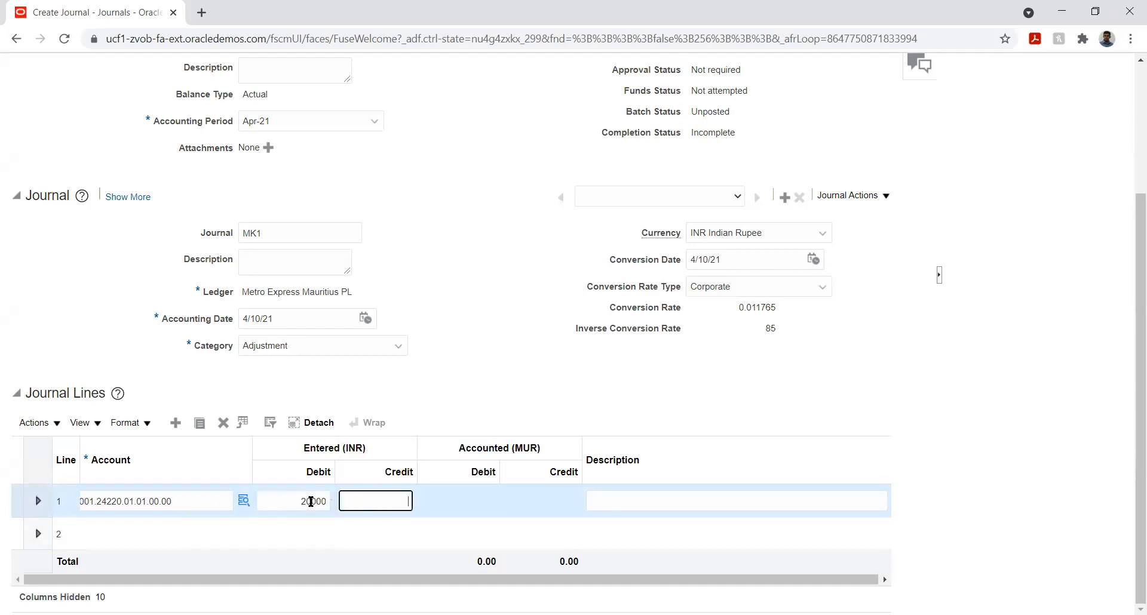
pyautogui.press('Tab')
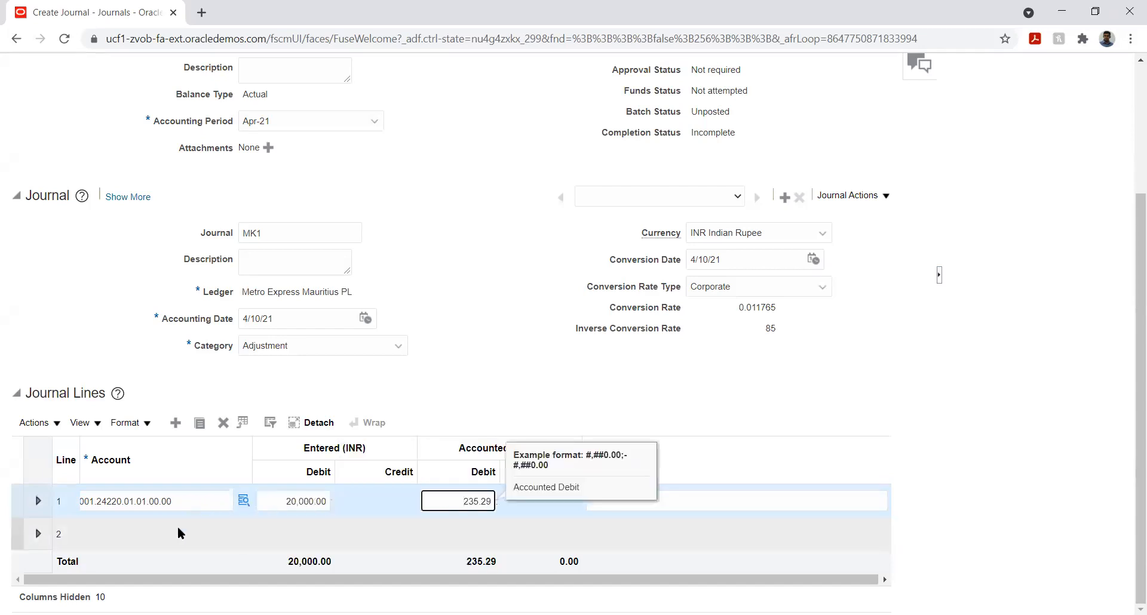
# Step: Copy line 1's account combination and paste it into journal line 2
pyautogui.doubleClick(176, 500)
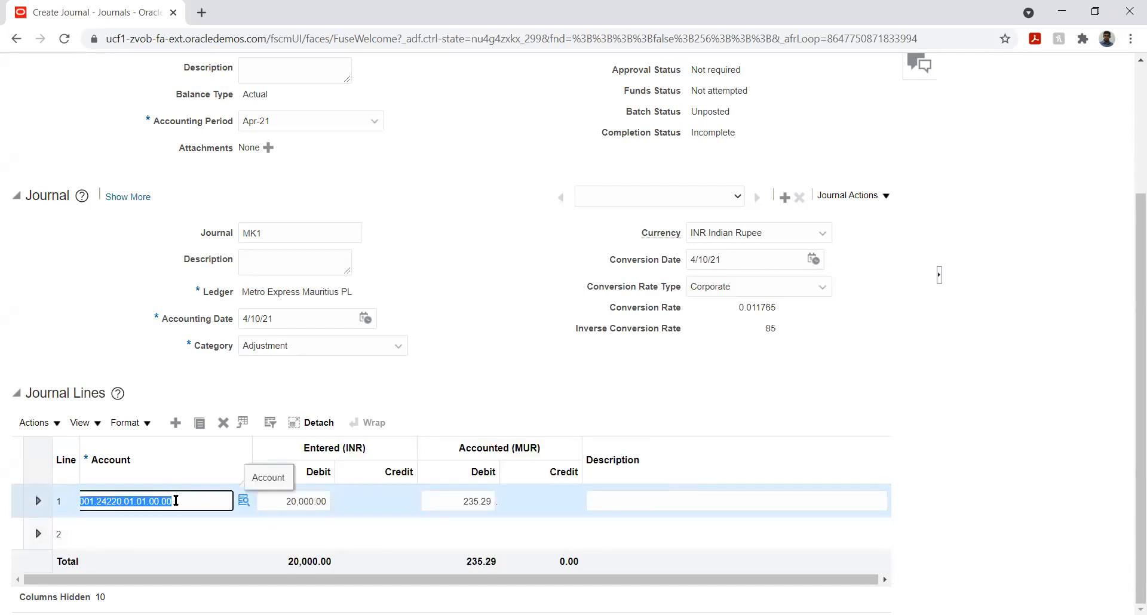
pyautogui.click(123, 531)
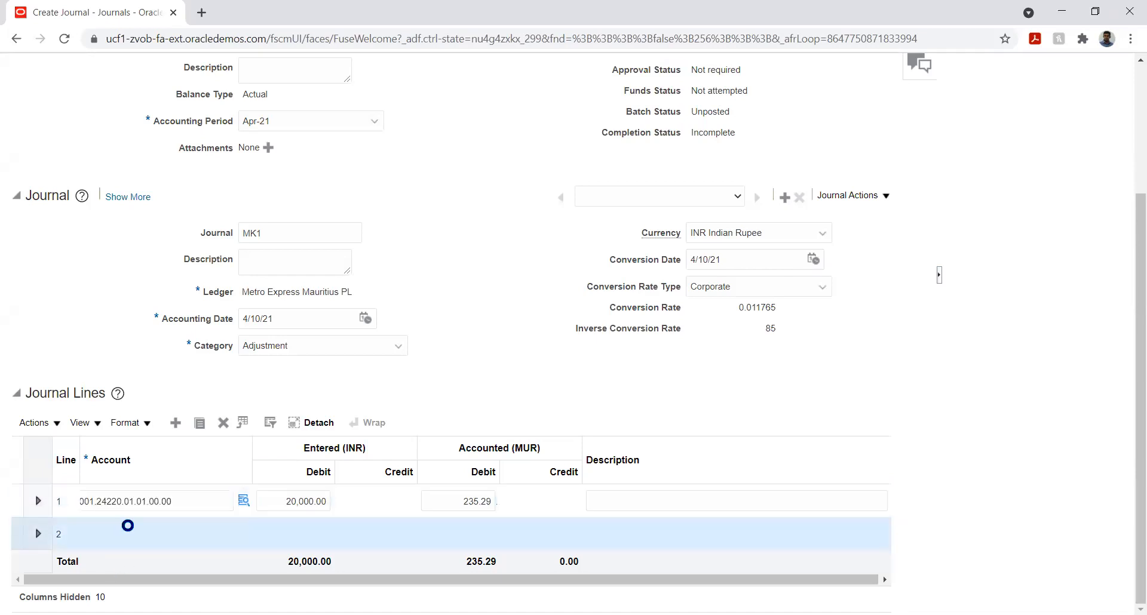
pyautogui.write('01.001.24220.01.01.00.00')
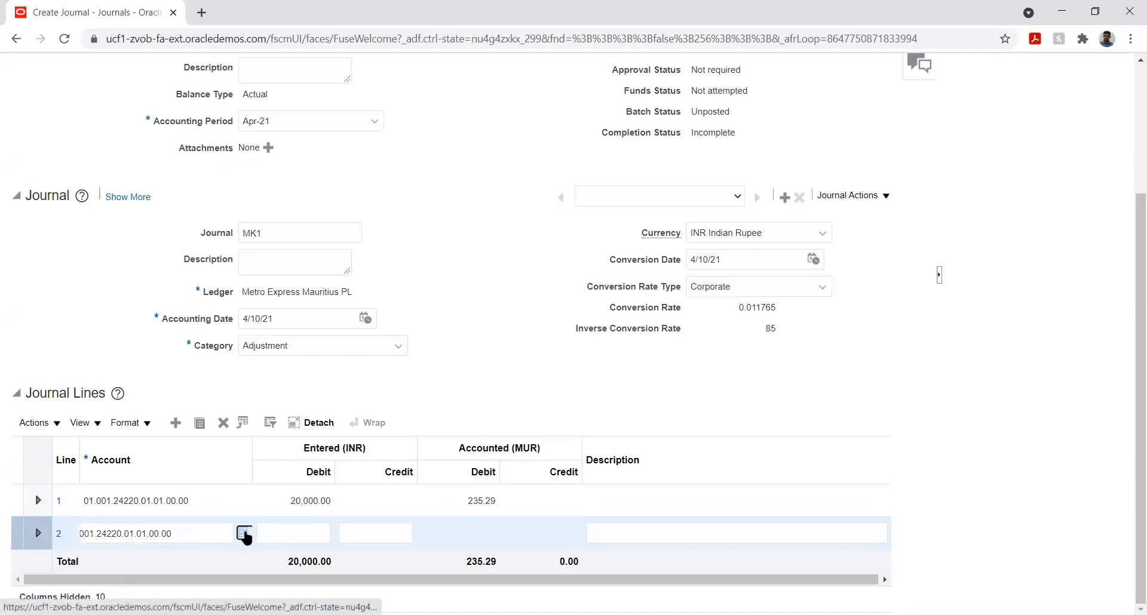
# Step: Change journal line 2's account segment to 11200 Cash by searching account descriptions for %cash%, and confirm the combination
pyautogui.click(244, 533)
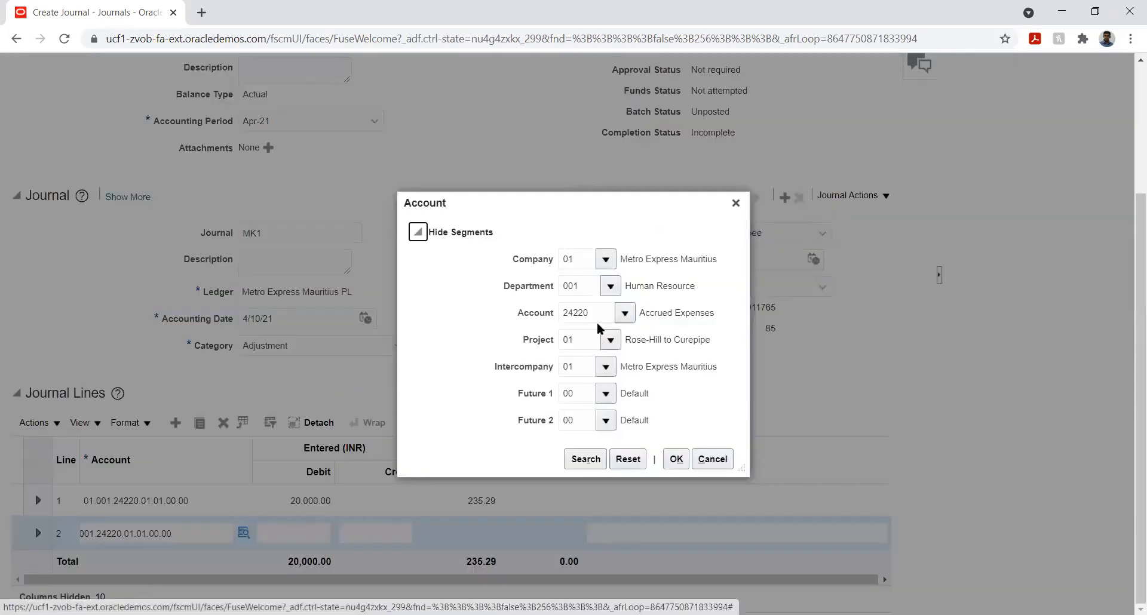
pyautogui.click(623, 314)
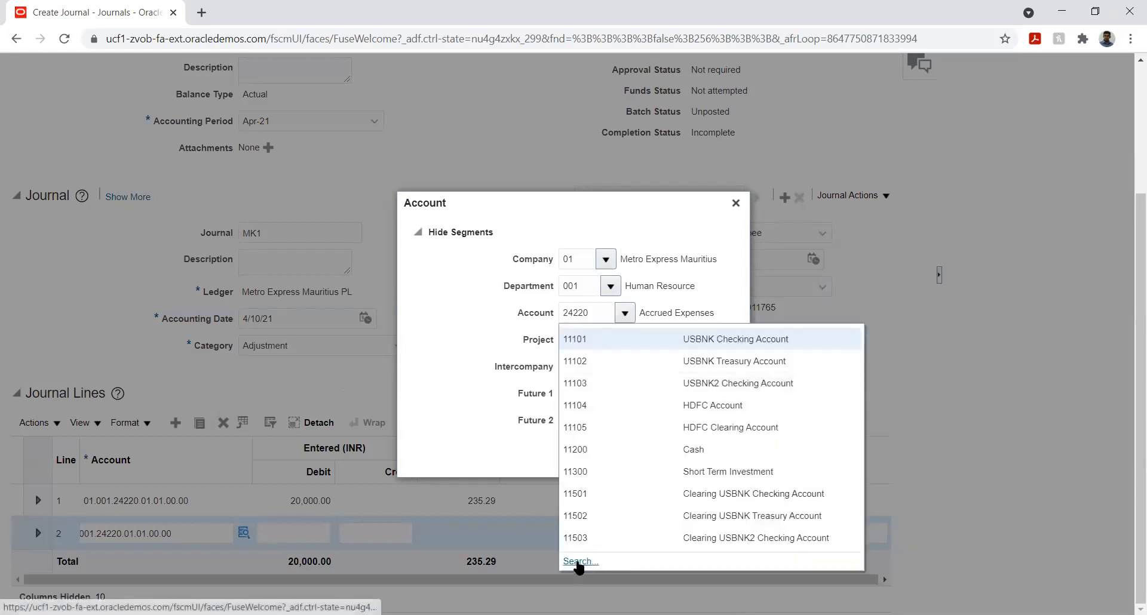
pyautogui.click(577, 563)
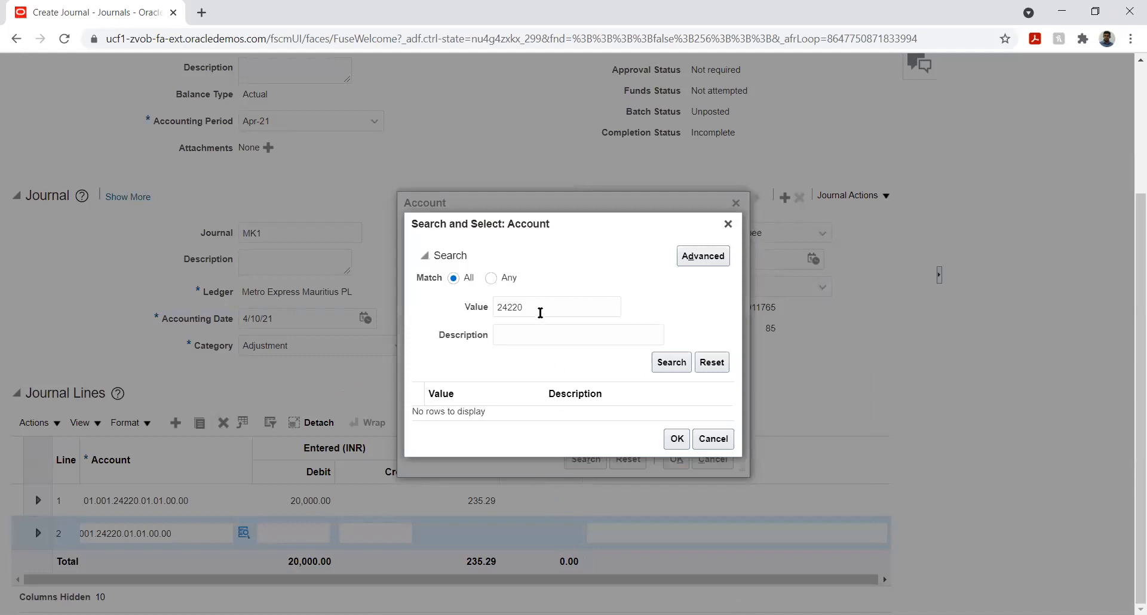
pyautogui.doubleClick(540, 312)
pyautogui.press('BackSpace')
pyautogui.click(539, 334)
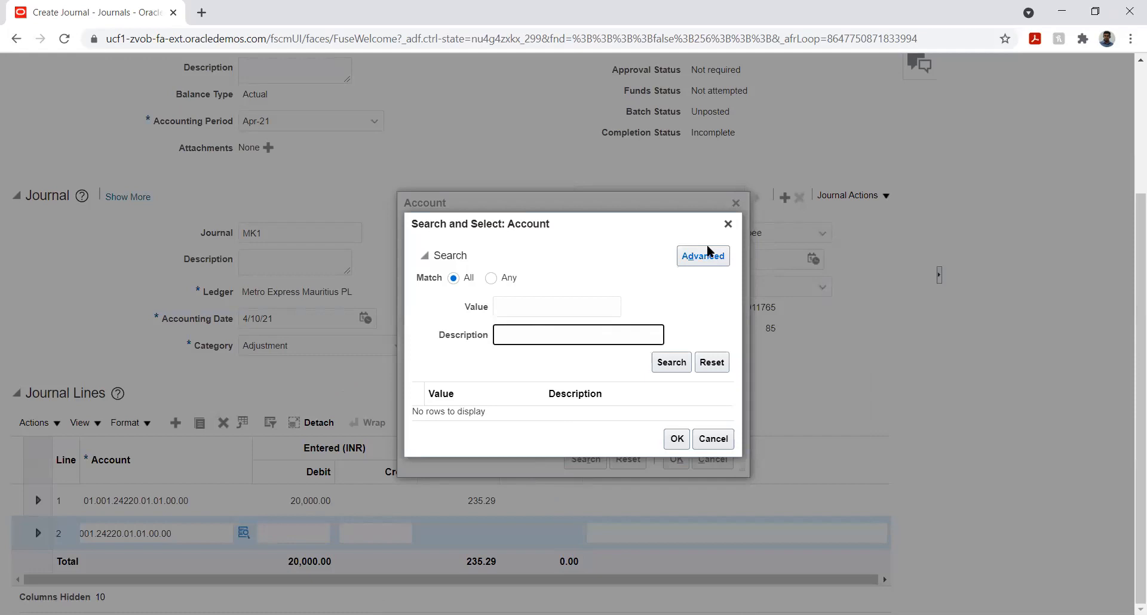
pyautogui.write('%cash%')
pyautogui.doubleClick(556, 379)
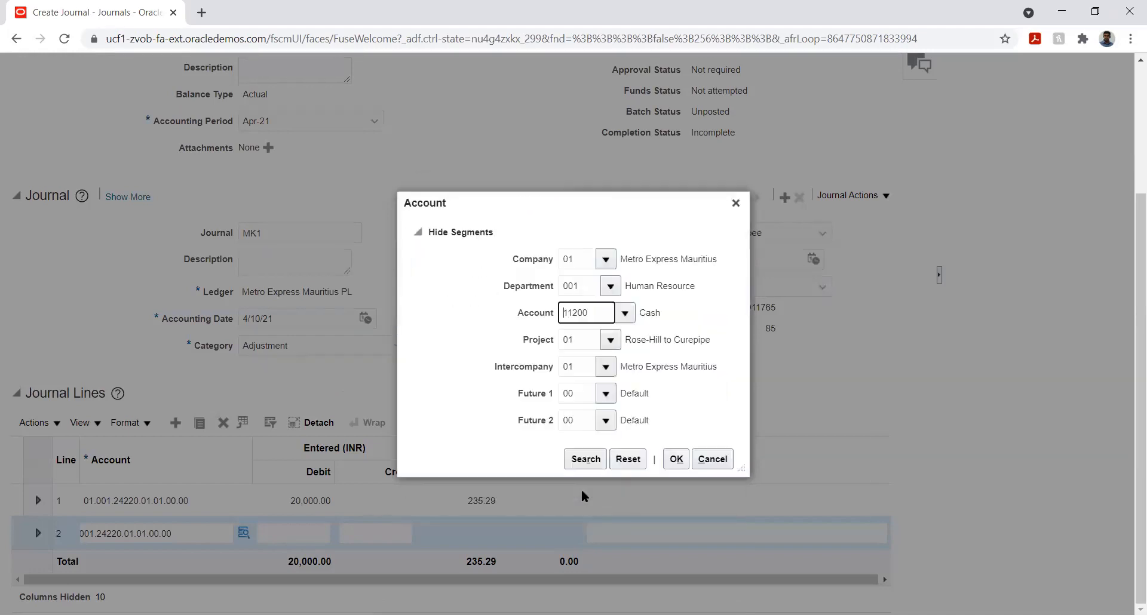
pyautogui.click(675, 459)
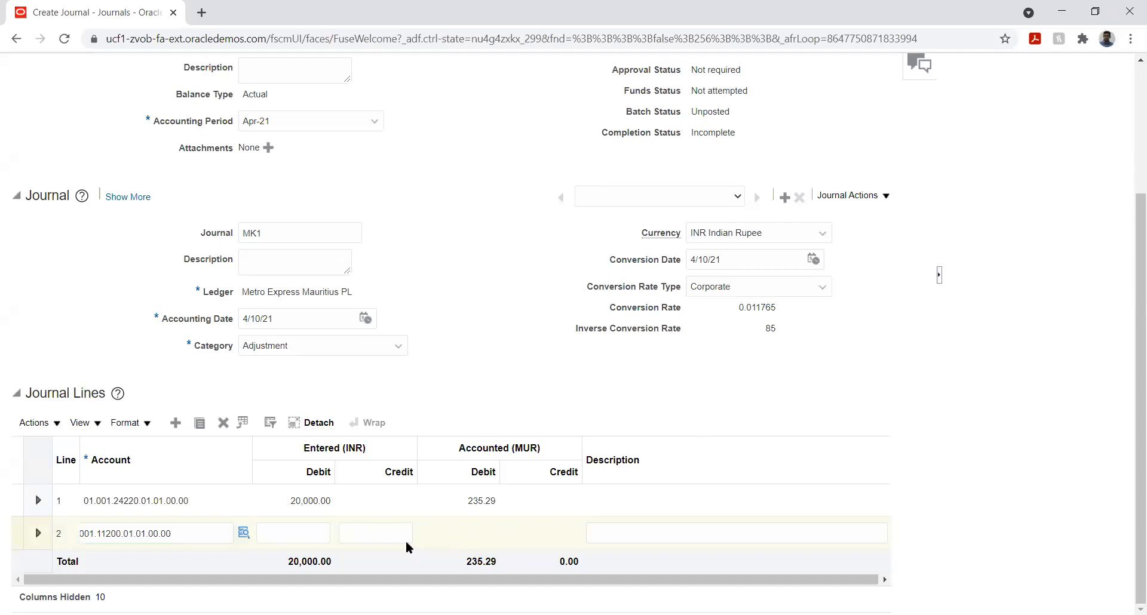
# Step: Enter a credit of 20,000 INR on journal line 2
pyautogui.click(391, 529)
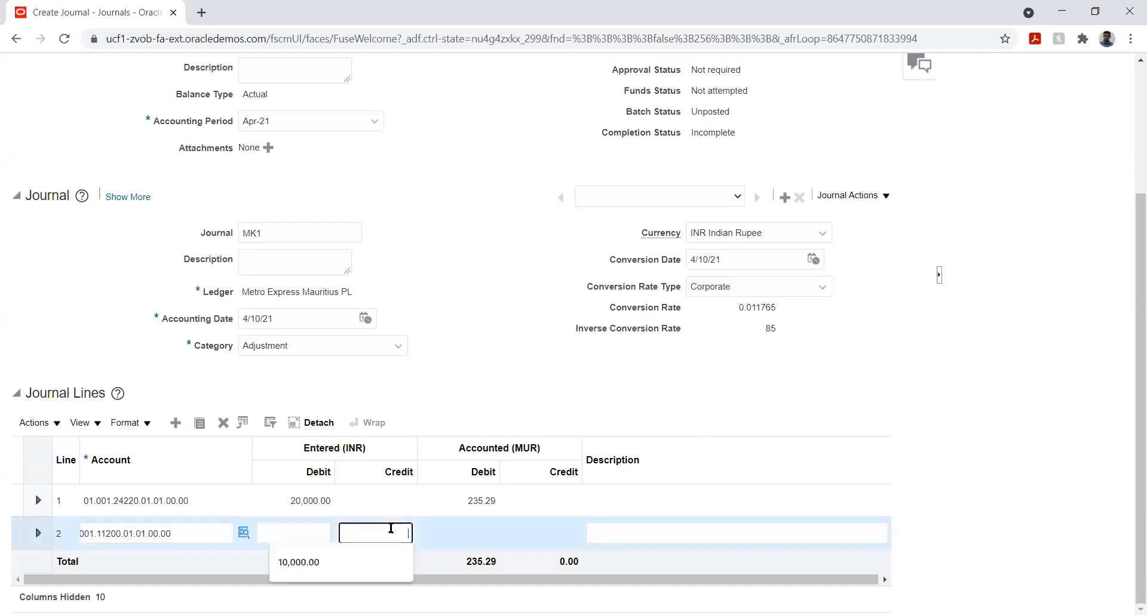
pyautogui.write('20000')
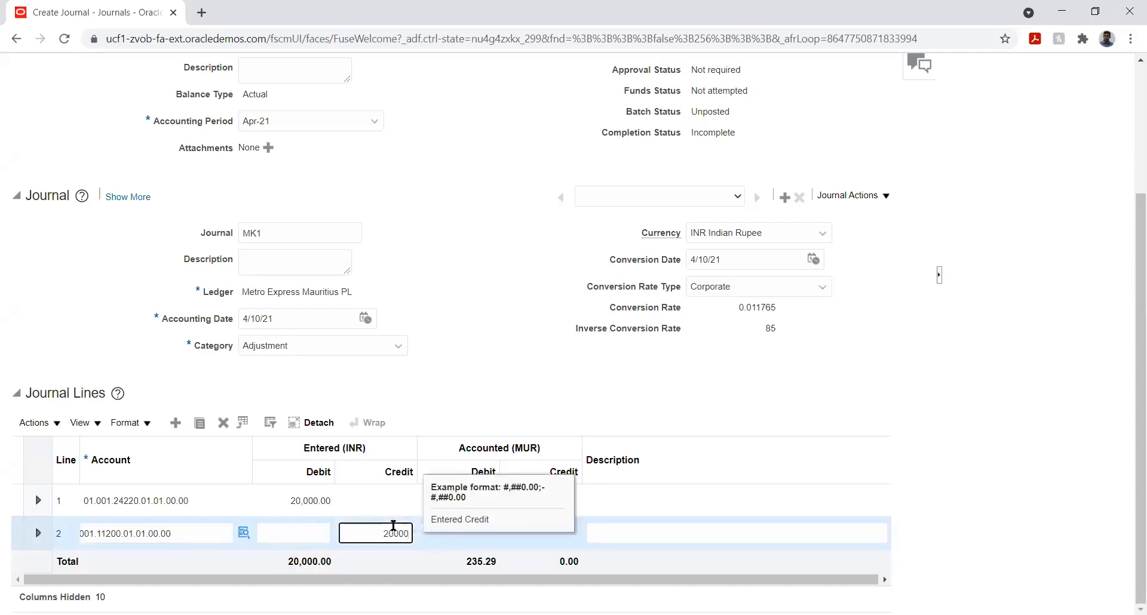
pyautogui.press('Tab')
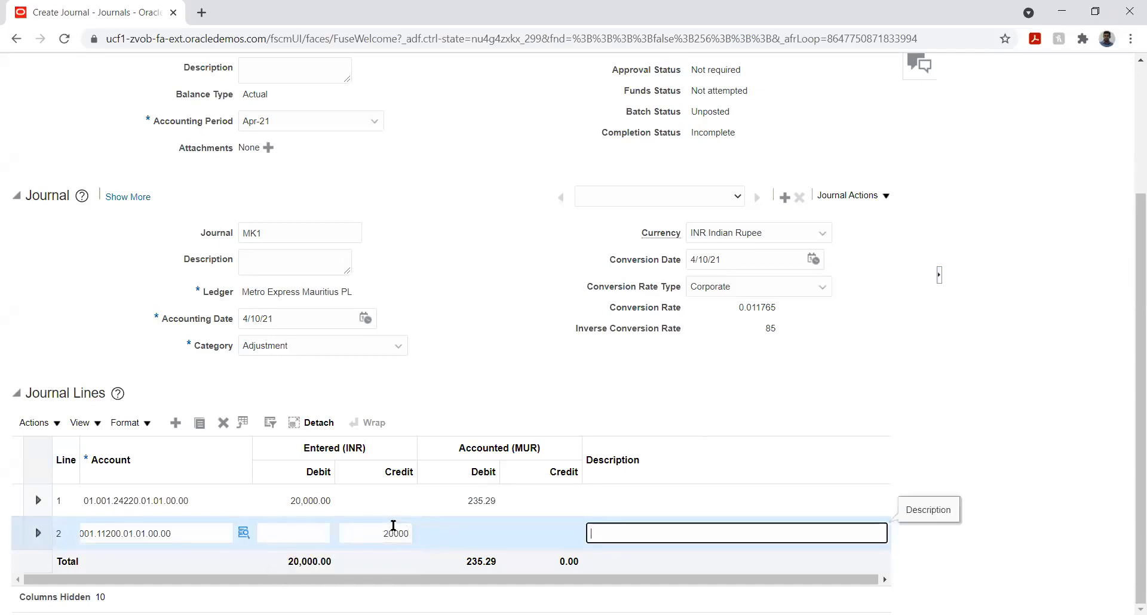
pyautogui.click(853, 387)
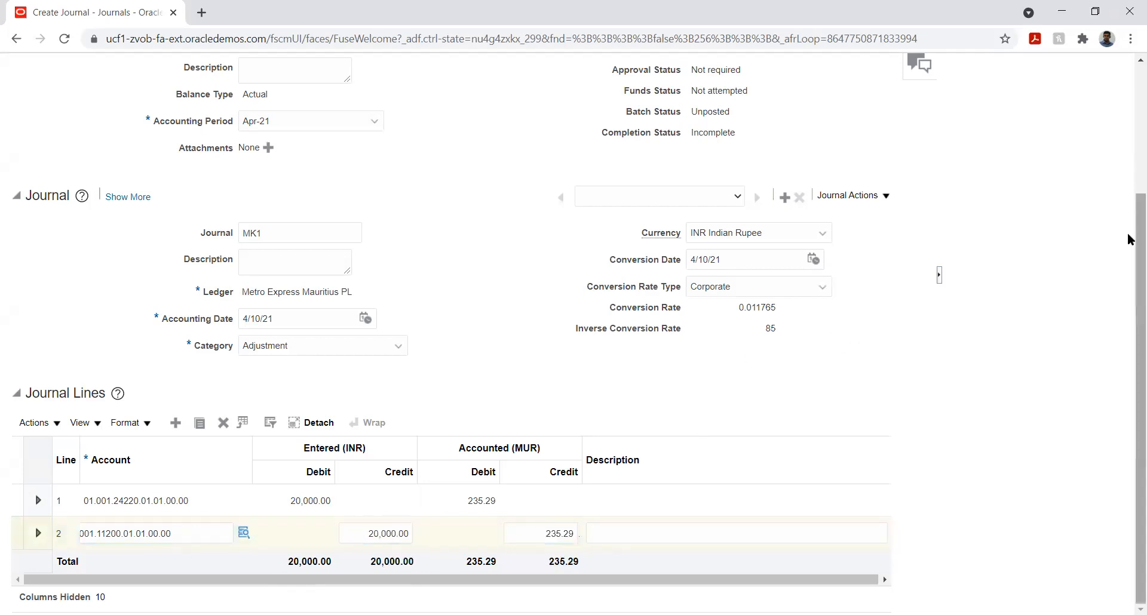
# Step: Post the journal
pyautogui.scroll(3, 1129, 230)
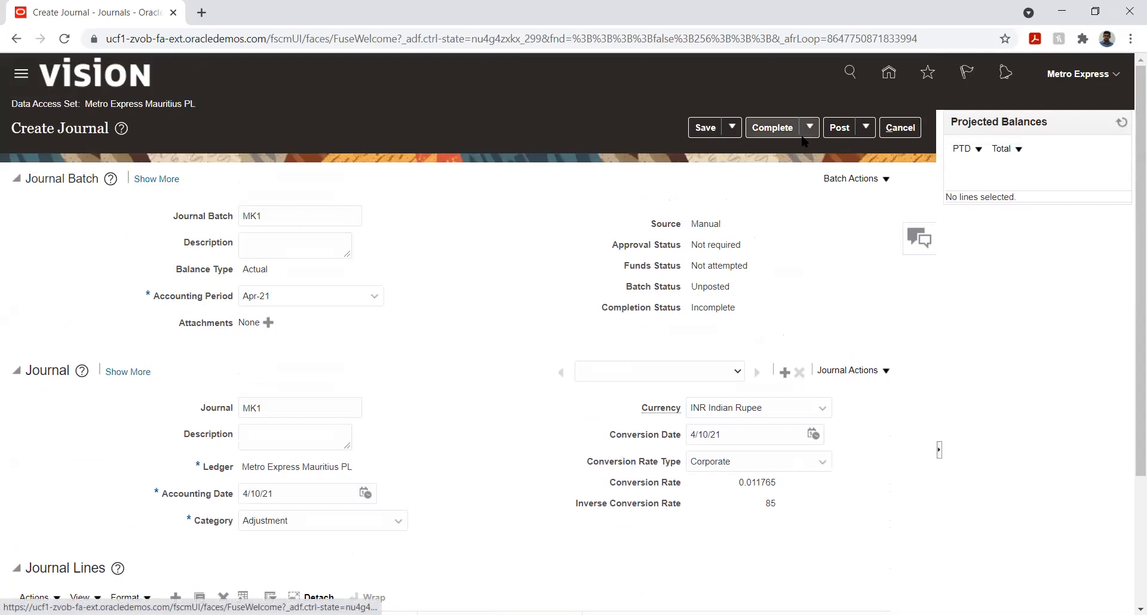
pyautogui.click(839, 128)
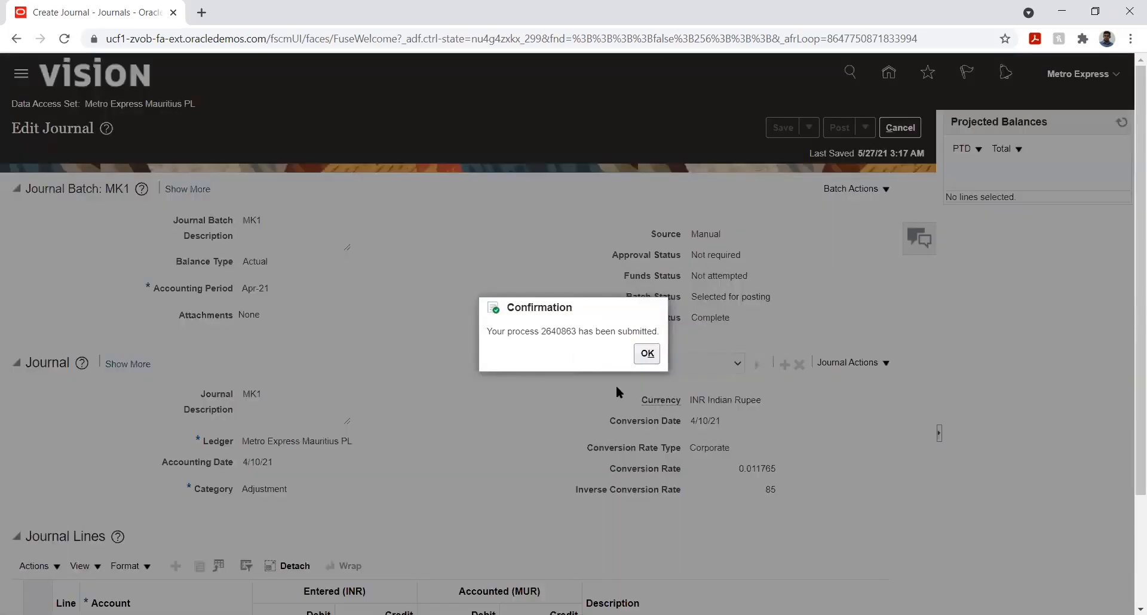
# Step: Open Scheduled Processes from the navigator and refresh the list to check the status of recent processes
pyautogui.click(644, 355)
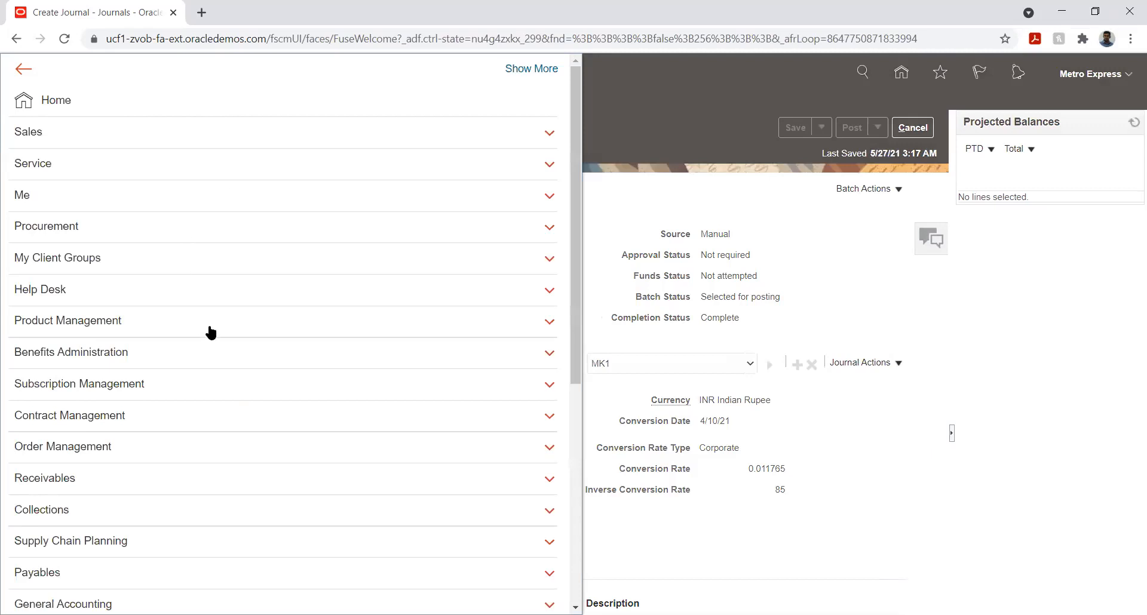
pyautogui.scroll(-6, 212, 327)
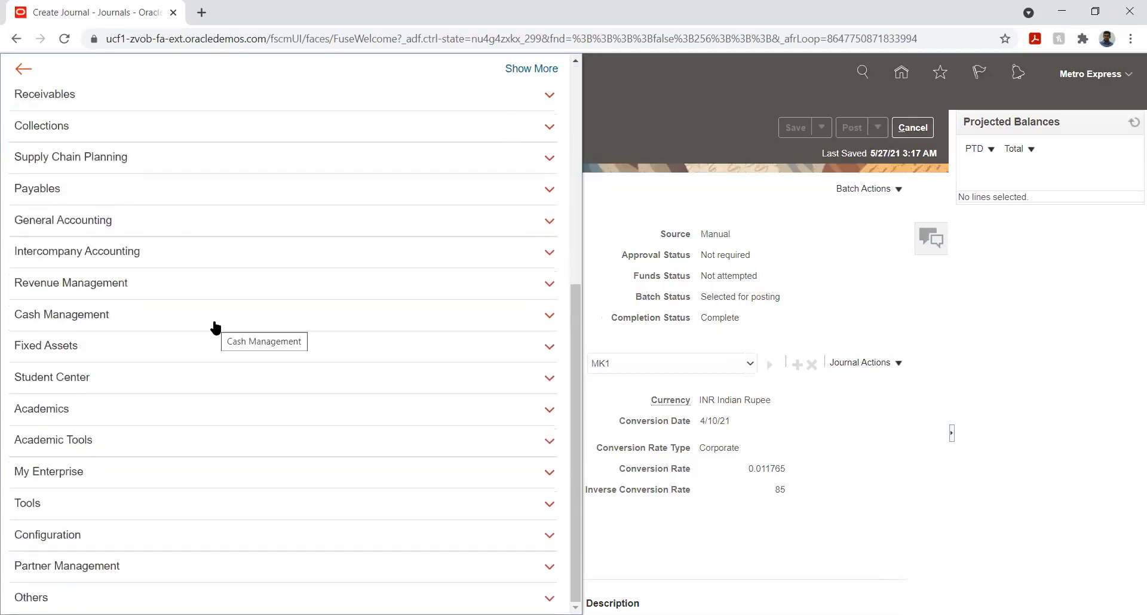
pyautogui.click(113, 508)
pyautogui.scroll(-3, 299, 328)
pyautogui.scroll(-1, 307, 323)
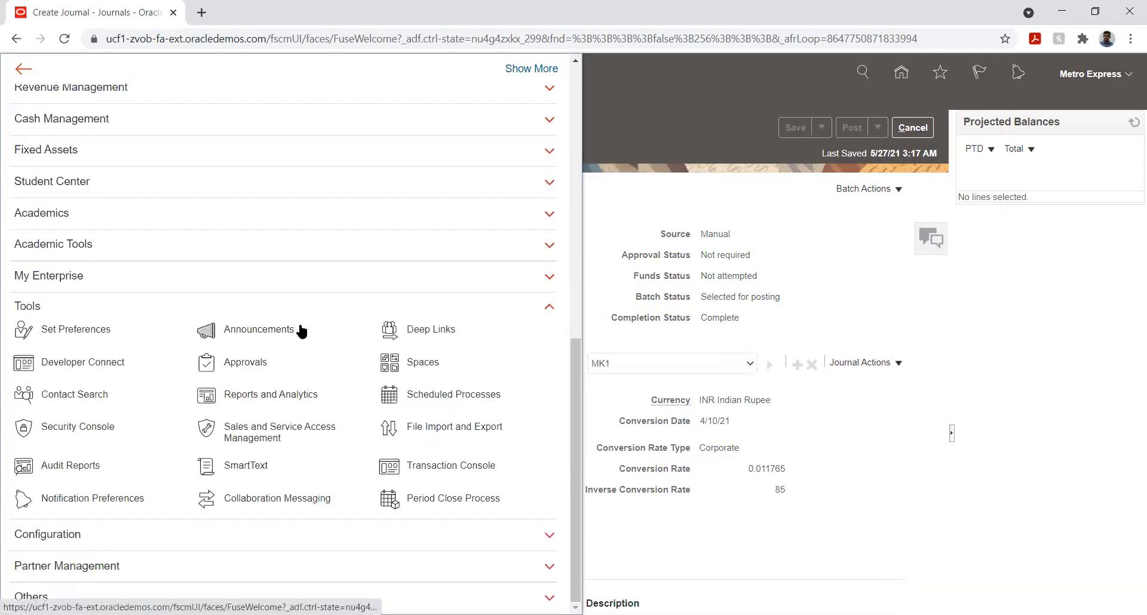
pyautogui.click(439, 396)
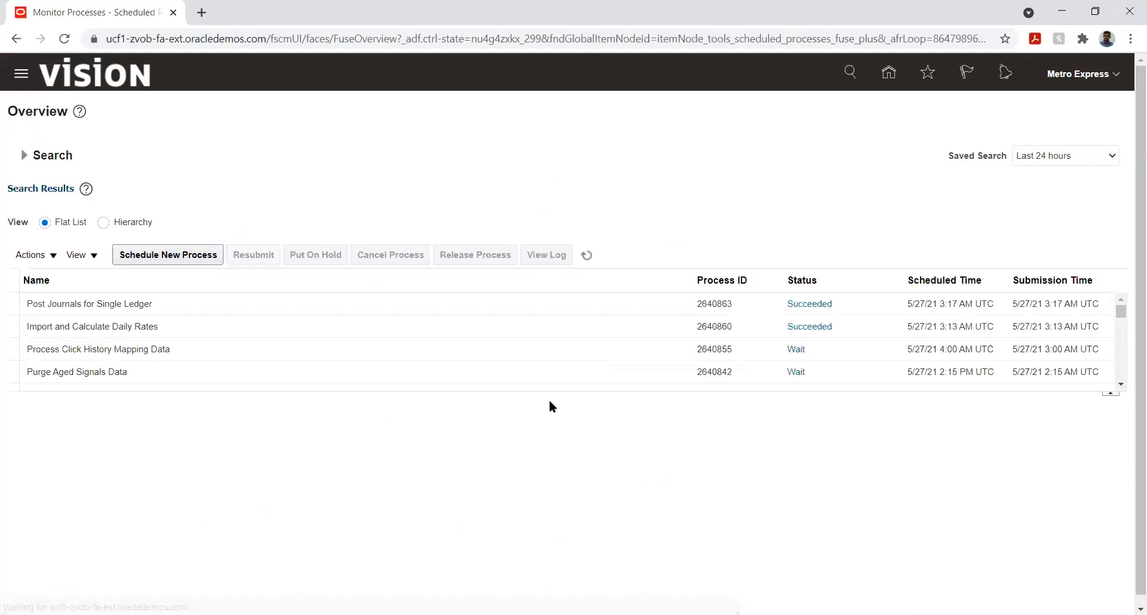
pyautogui.click(587, 256)
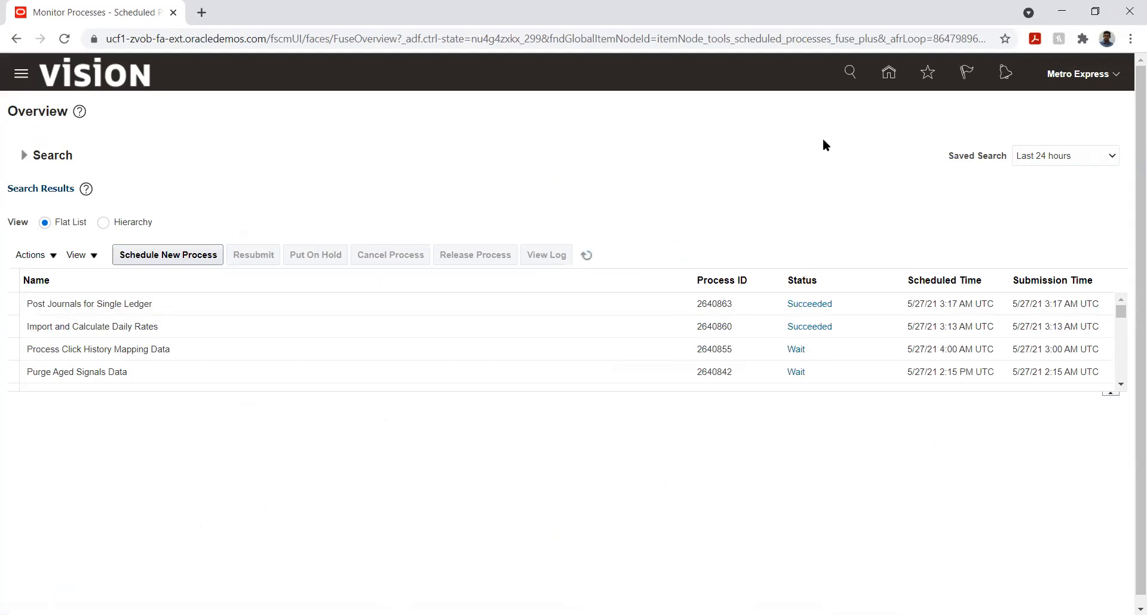
# Step: Open Revalue Balances from the General Accounting Dashboard and start creating a new revaluation
pyautogui.click(887, 76)
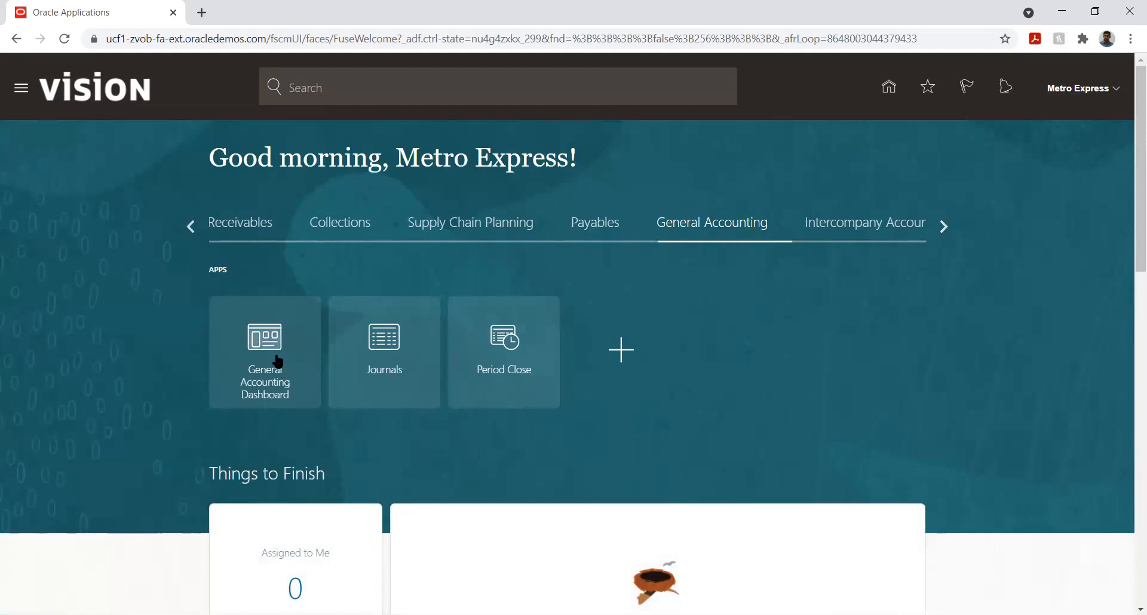
pyautogui.click(273, 375)
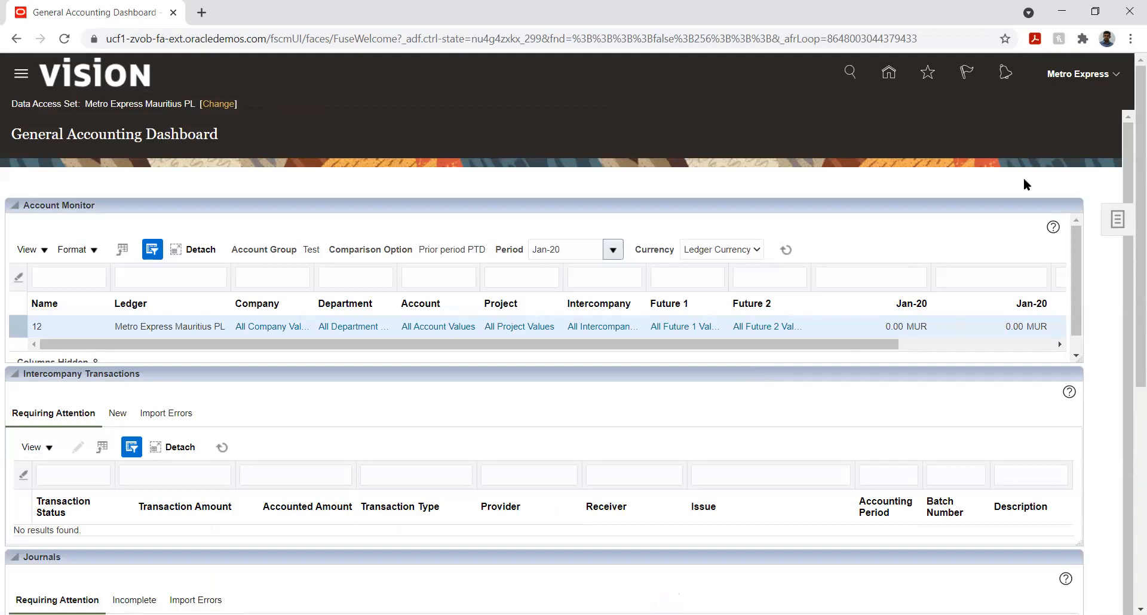
pyautogui.click(1116, 220)
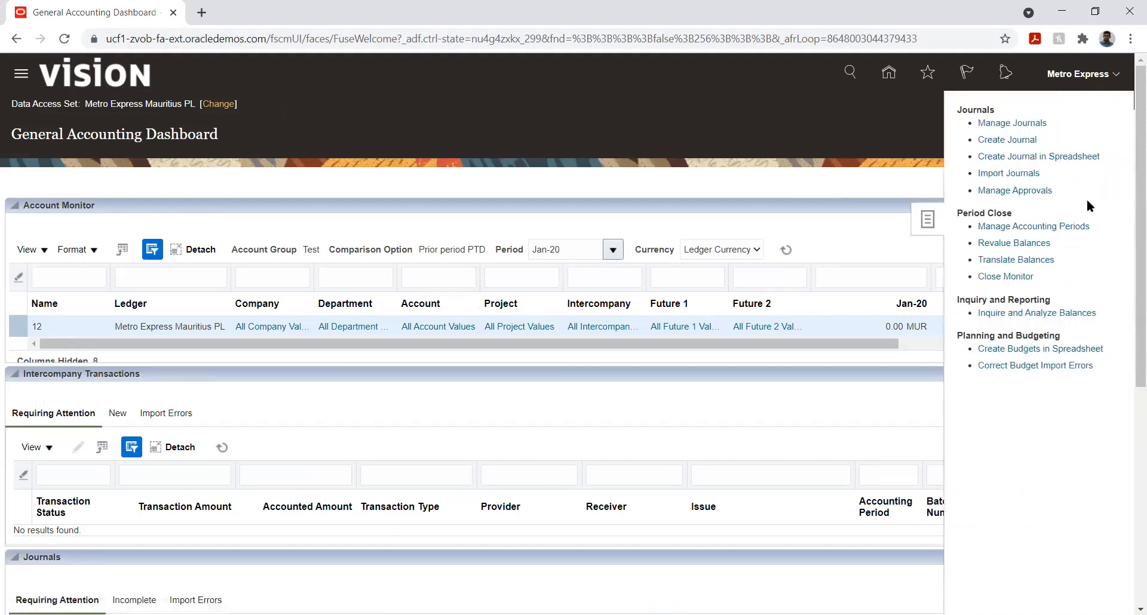
pyautogui.click(1025, 244)
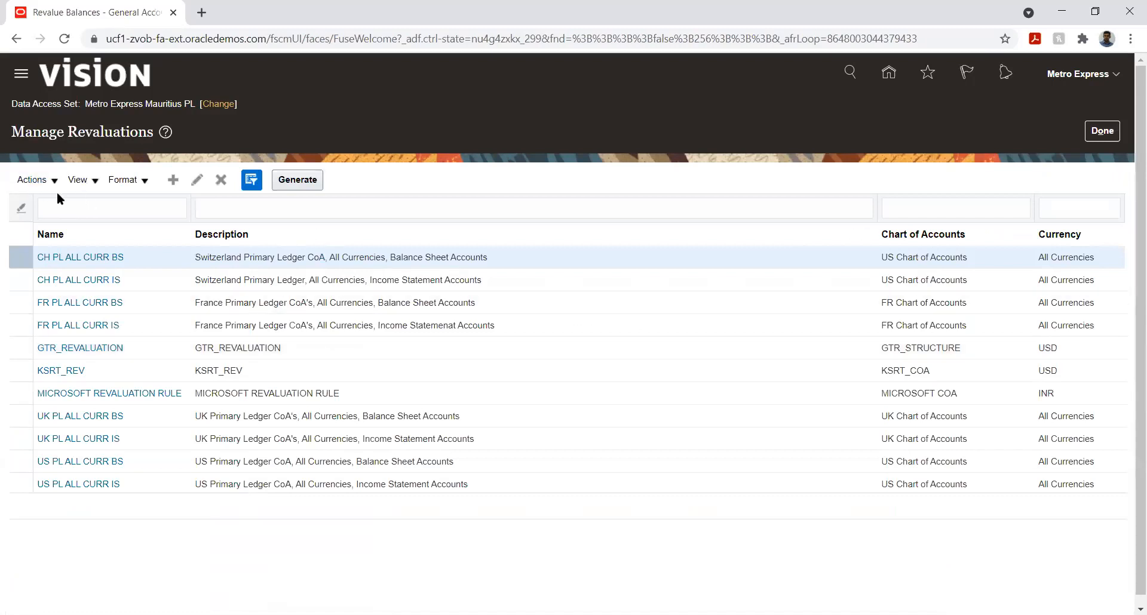
pyautogui.click(173, 395)
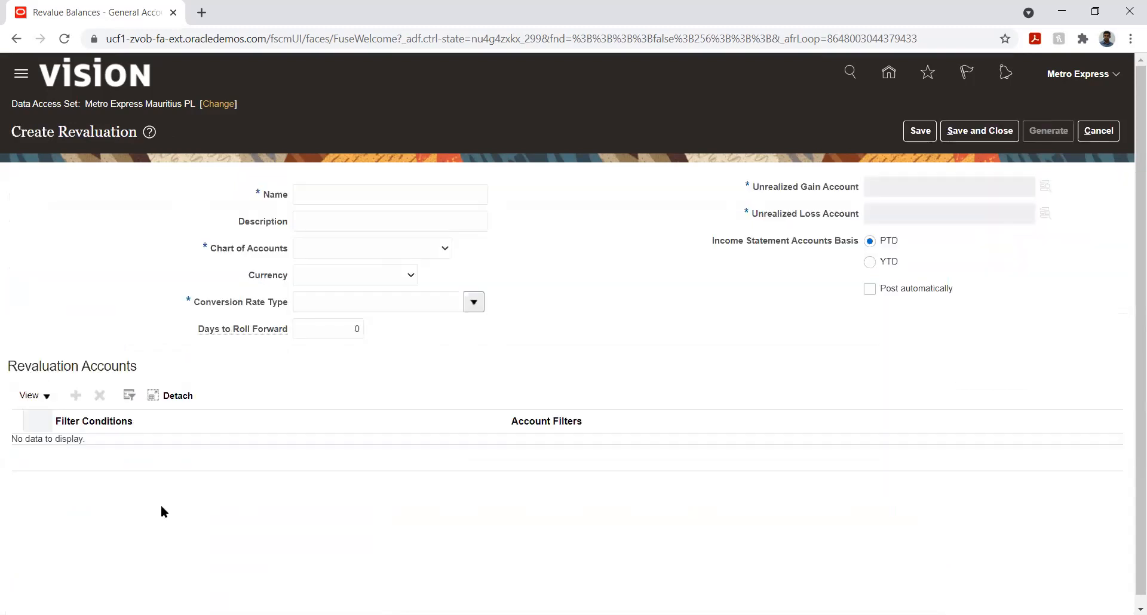
# Step: Name the revaluation HW REV
pyautogui.click(332, 197)
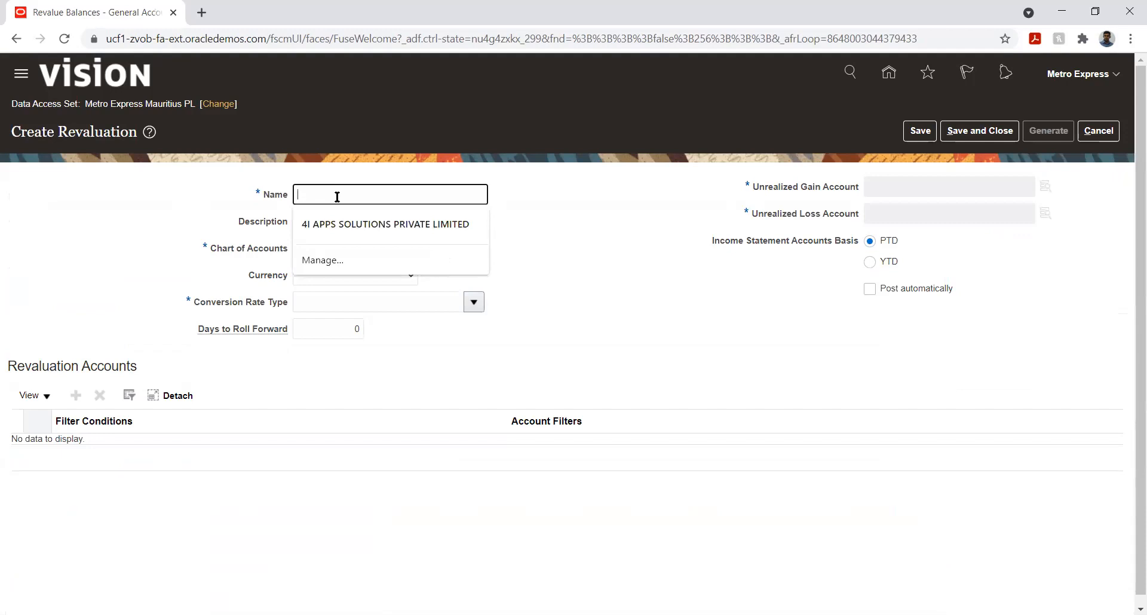
pyautogui.write('HW')
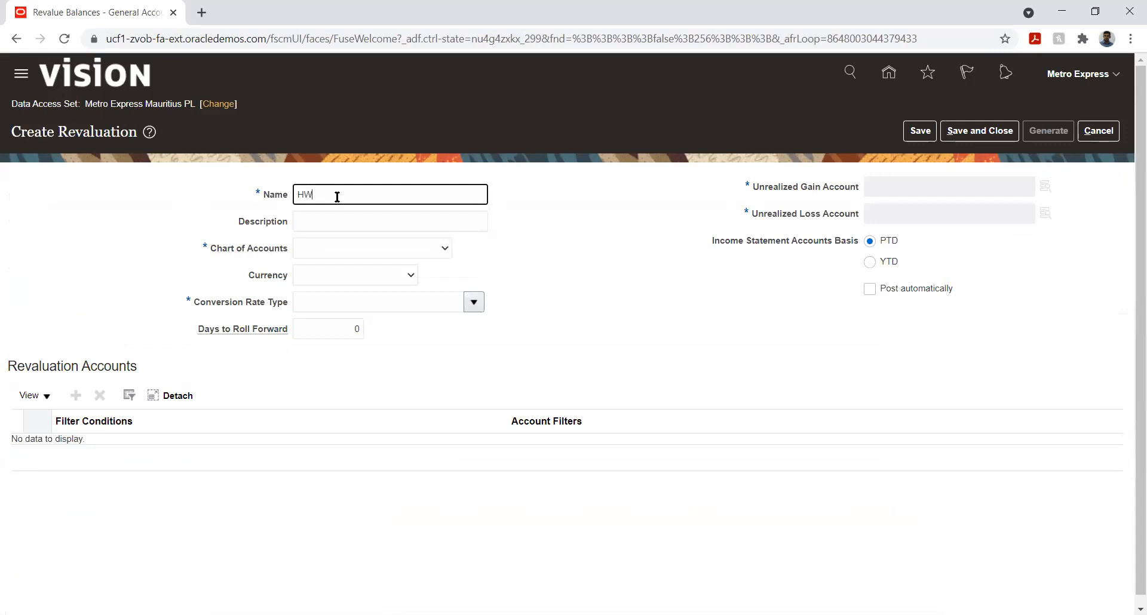
pyautogui.write(' REV')
# Step: Set the revaluation's chart of accounts to Metro Express Structure Instance
pyautogui.click(341, 249)
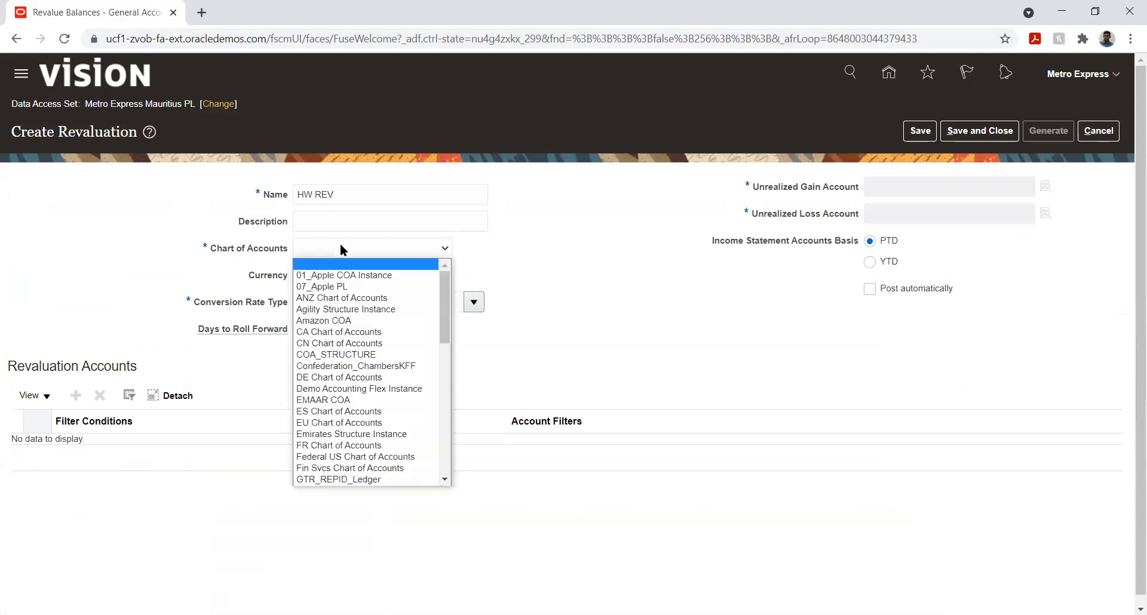
pyautogui.press('h')
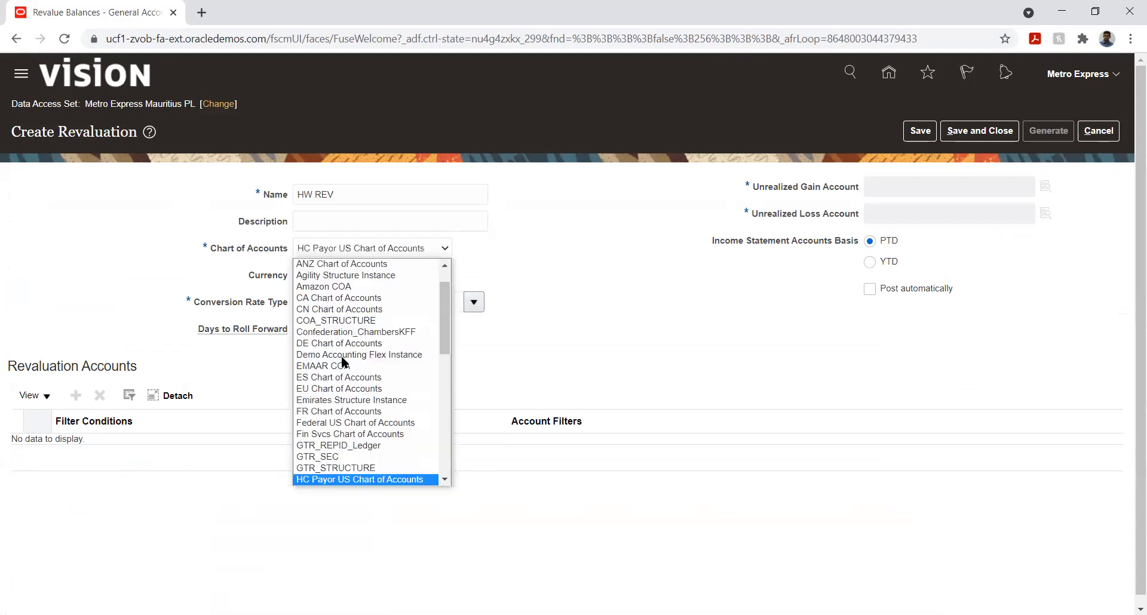
pyautogui.press('p')
pyautogui.press('Down')
pyautogui.press('Down')
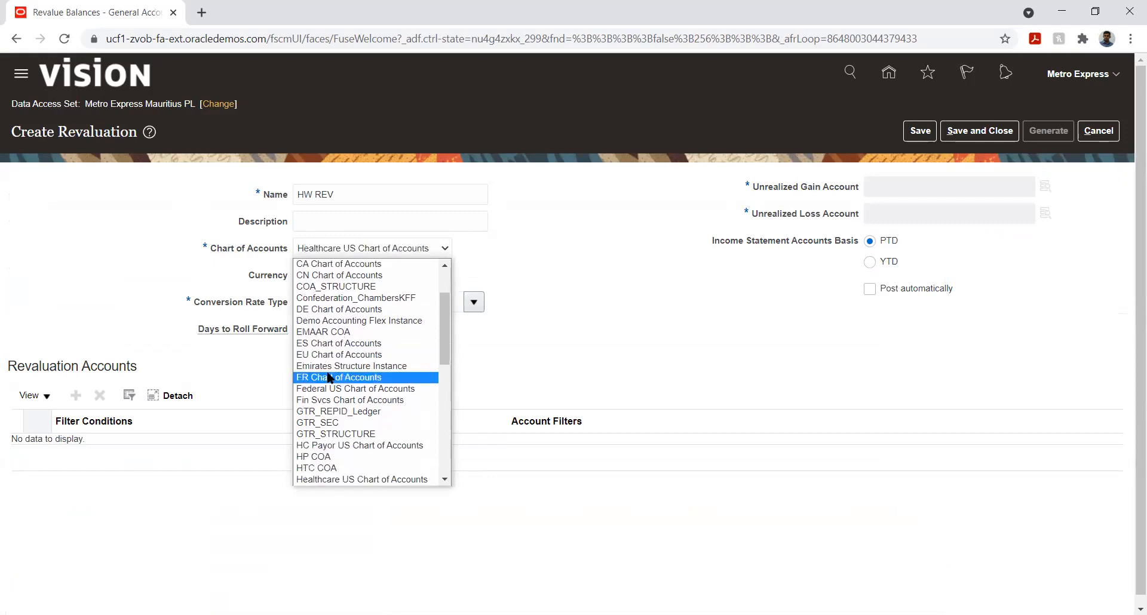
pyautogui.press('m')
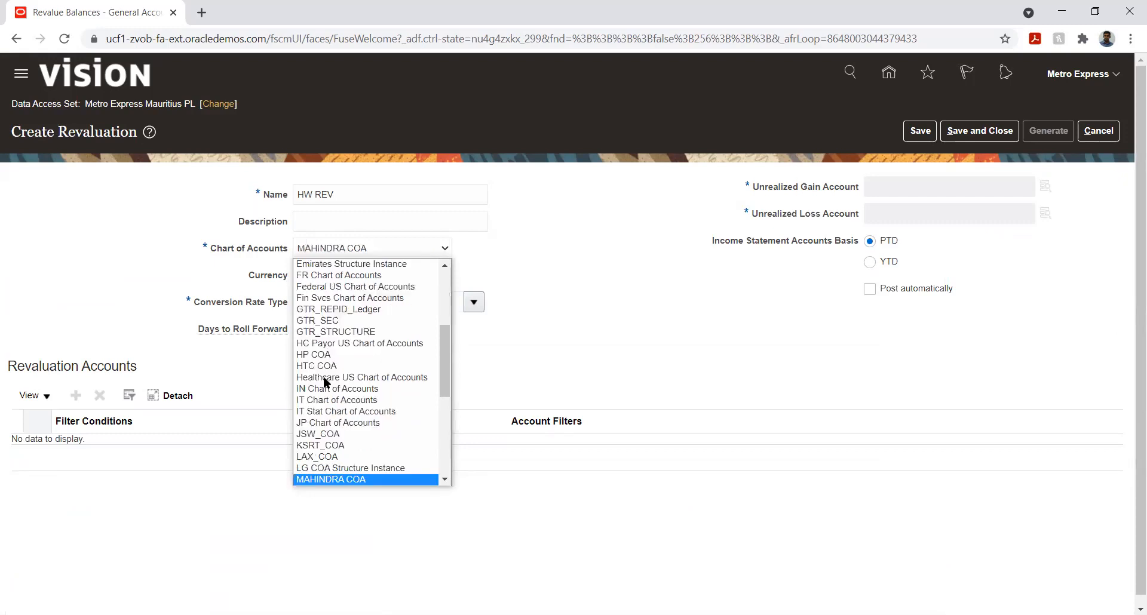
pyautogui.press('Down')
pyautogui.press('Down')
pyautogui.press('Down')
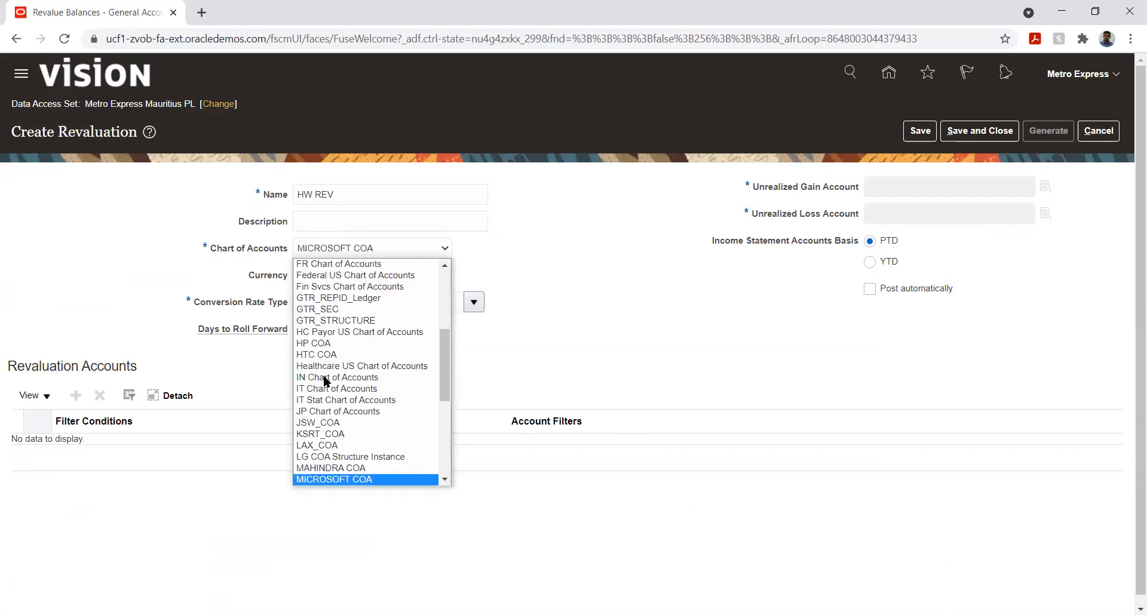
pyautogui.press('Down')
pyautogui.press('m')
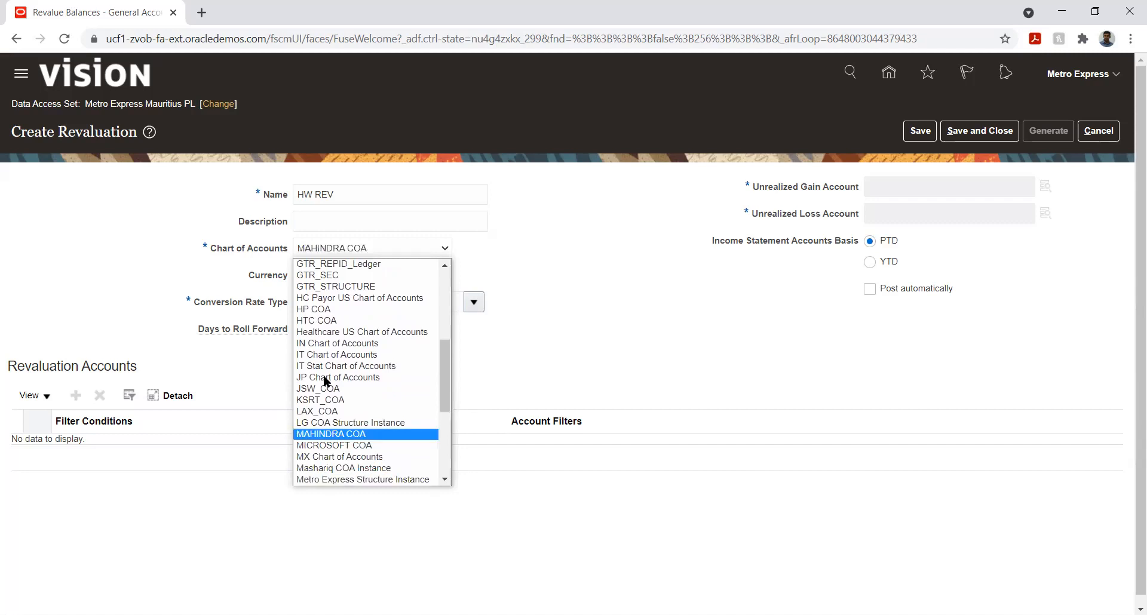
pyautogui.scroll(-1, 349, 462)
pyautogui.click(348, 468)
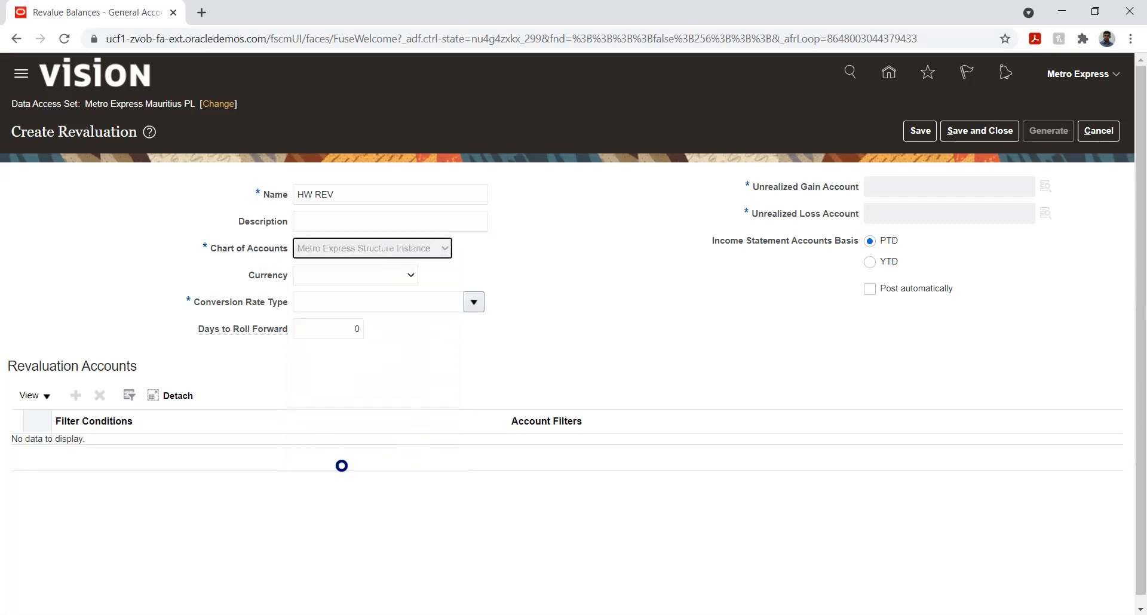
# Step: Set the revaluation currency to LVL - Latvian Lats
pyautogui.click(393, 274)
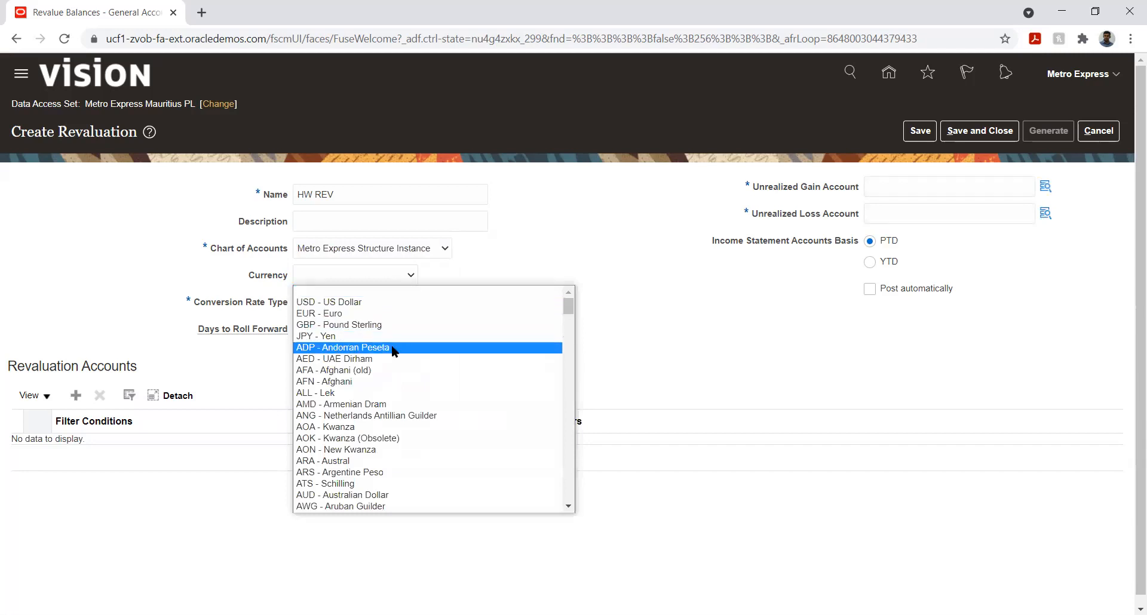
pyautogui.press('m')
pyautogui.press('m')
pyautogui.press('m')
pyautogui.press('m')
pyautogui.press('m')
pyautogui.press('m')
pyautogui.press('m')
pyautogui.press('m')
pyautogui.press('m')
pyautogui.press('m')
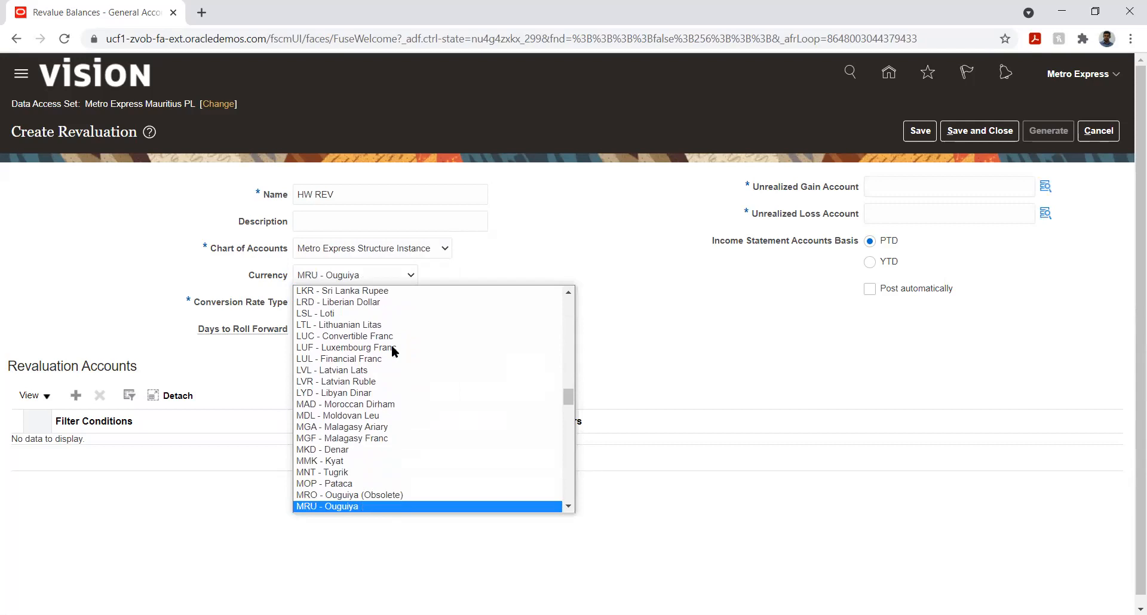
pyautogui.press('m')
pyautogui.press('m')
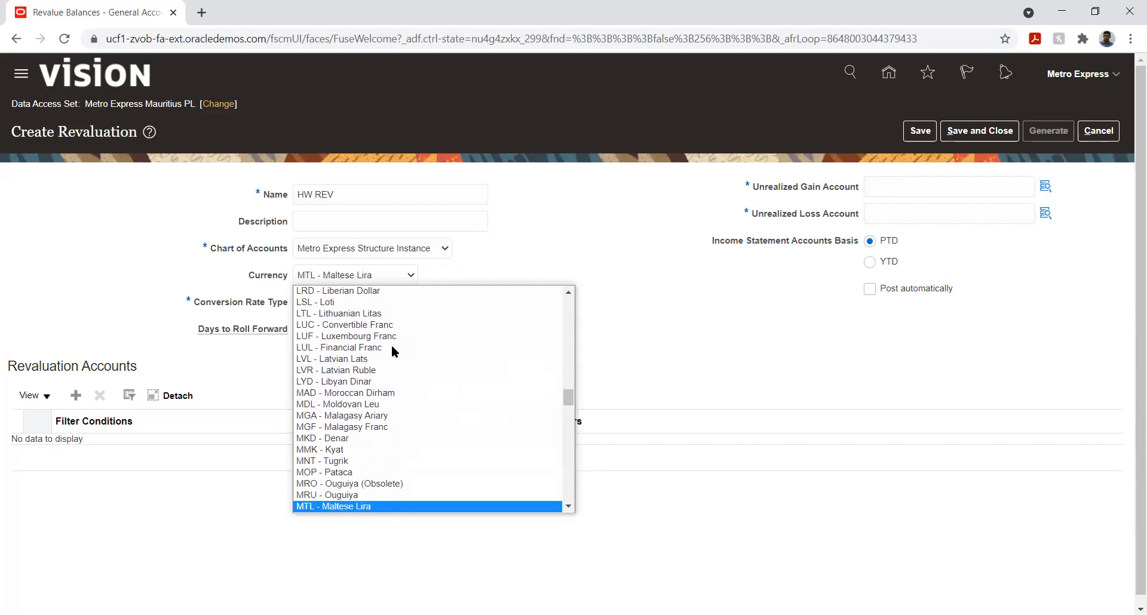
pyautogui.click(392, 346)
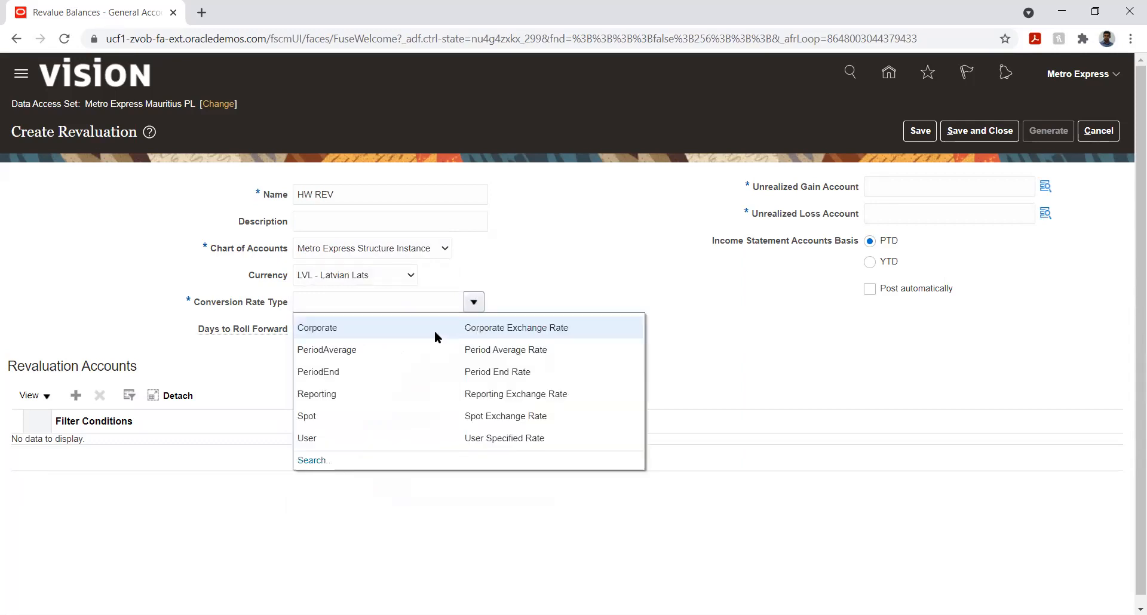
# Step: Set the conversion rate type to Corporate
pyautogui.click(435, 331)
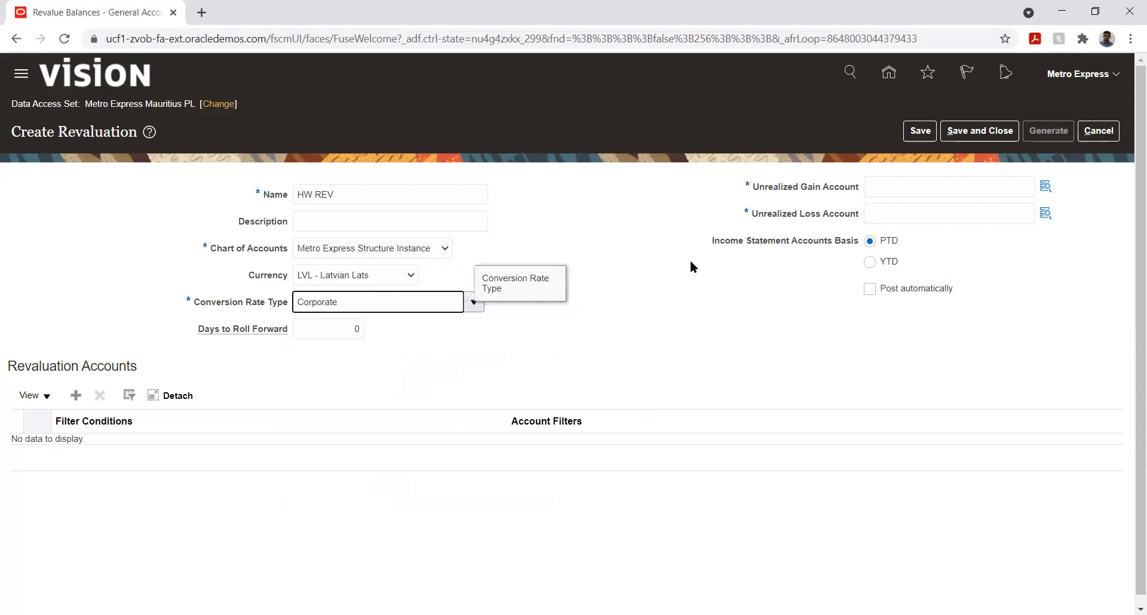
# Step: Open the Unrealized Gain Account combination and set Company 01 and Department 001
pyautogui.click(1046, 187)
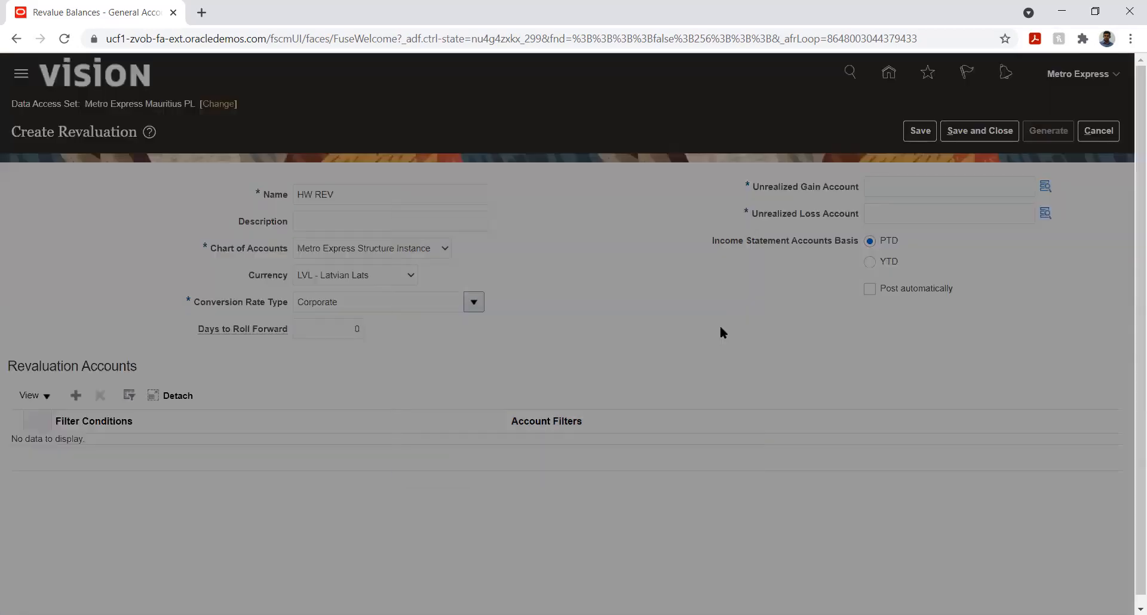
pyautogui.click(607, 261)
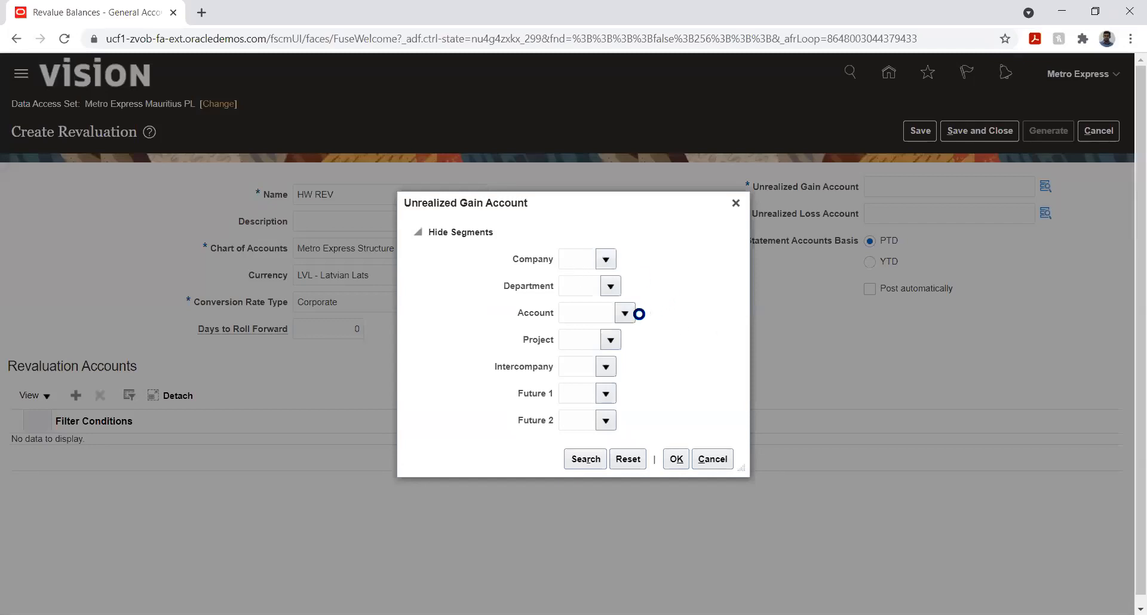
pyautogui.click(600, 289)
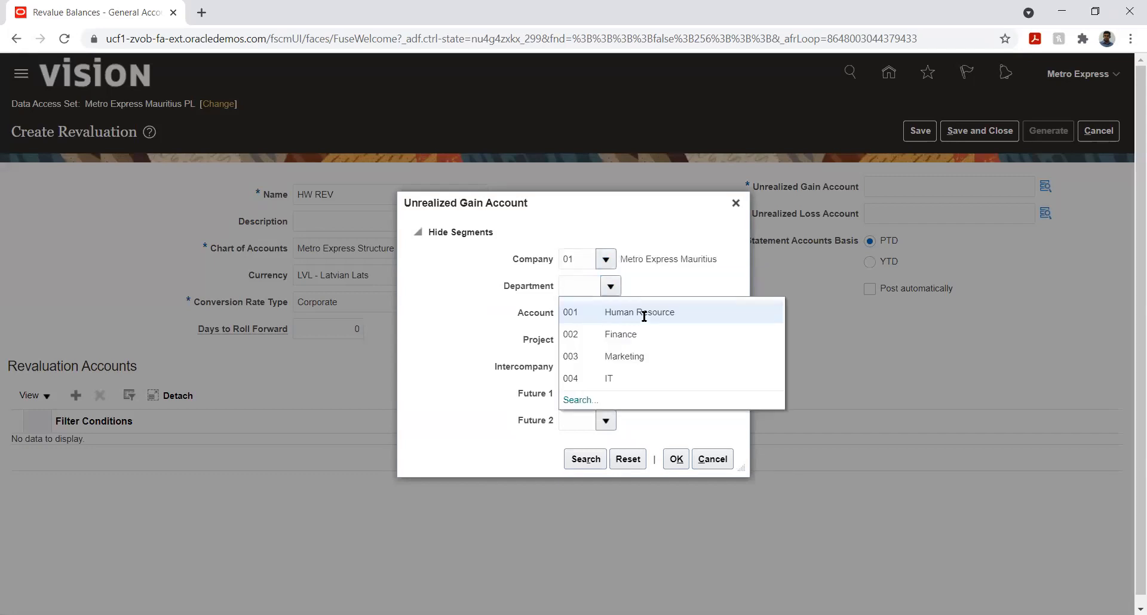
pyautogui.click(621, 317)
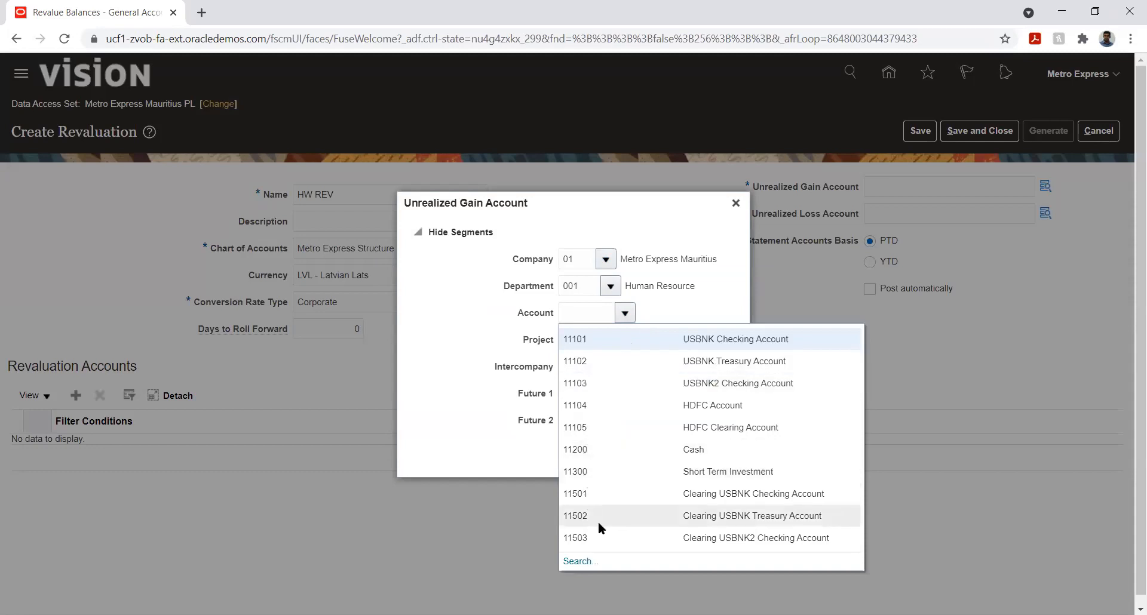
pyautogui.click(579, 562)
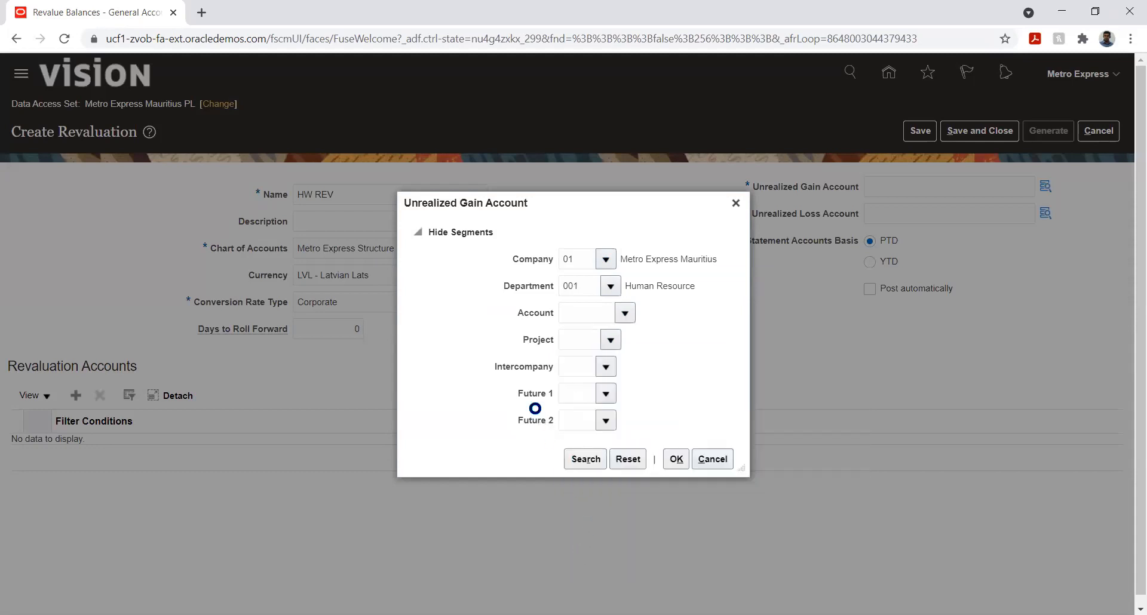
# Step: Search accounts by description %unreal% and choose 78630 Unrealised F/X Gain as the Account segment
pyautogui.click(537, 336)
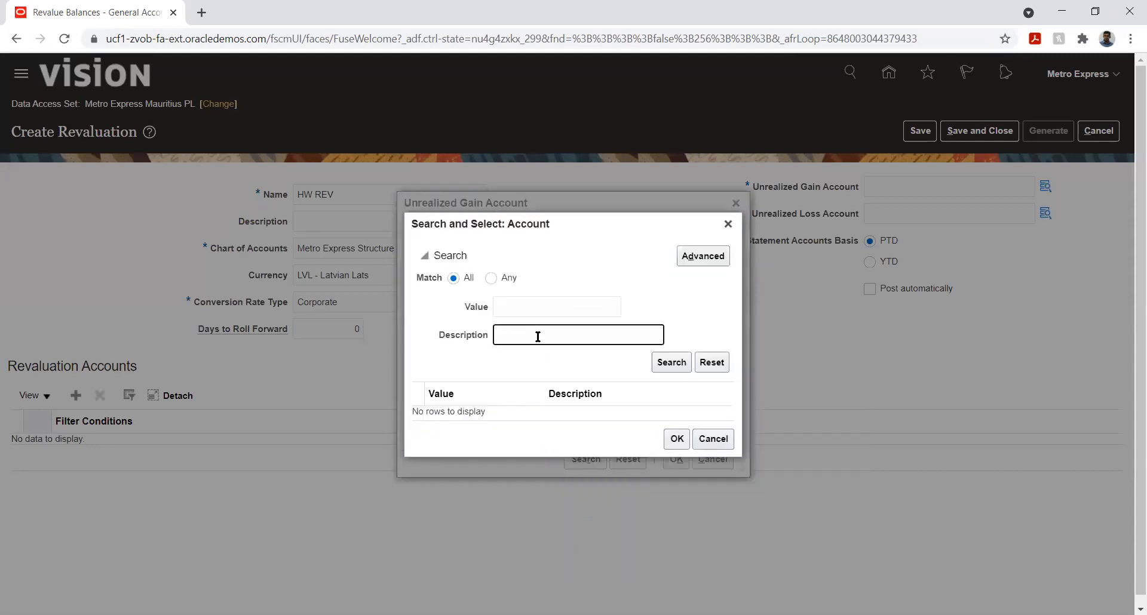
pyautogui.write('%unreal%')
pyautogui.press('Return')
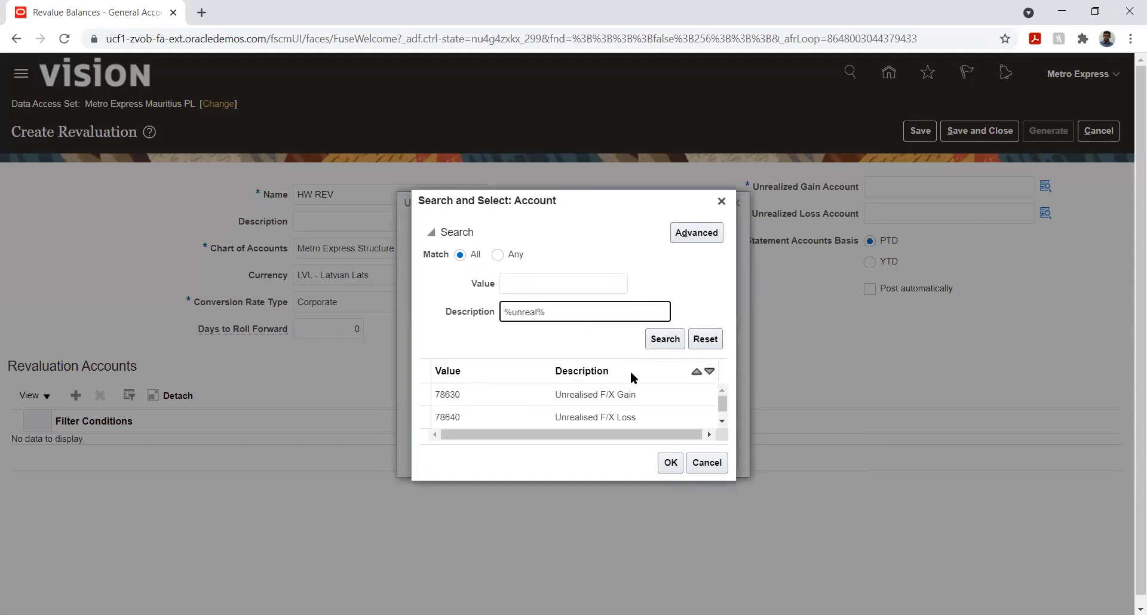
pyautogui.click(603, 393)
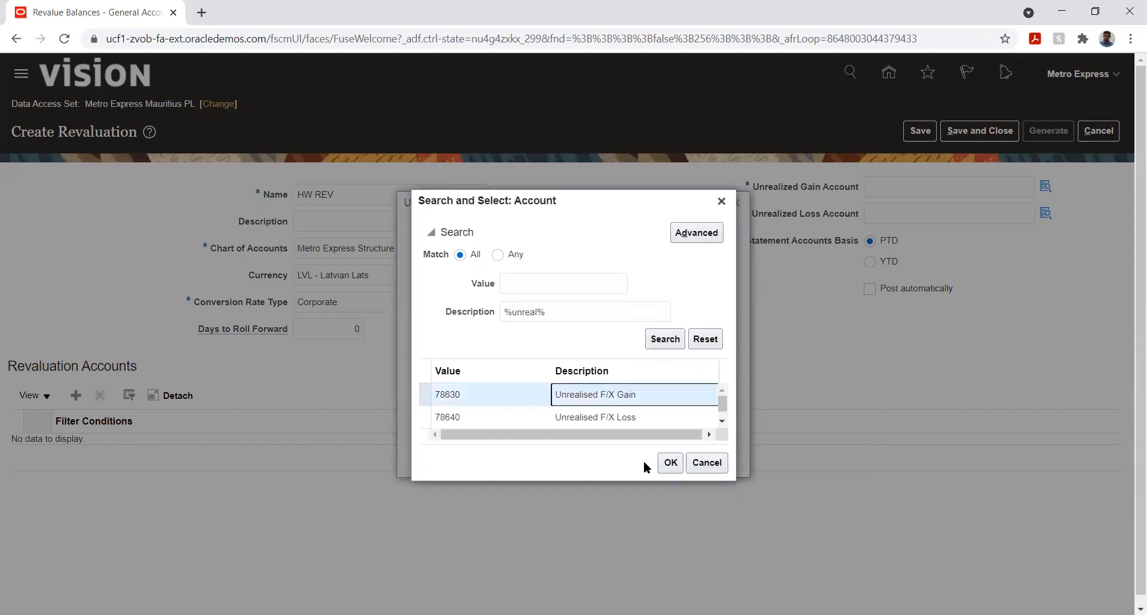
pyautogui.click(670, 463)
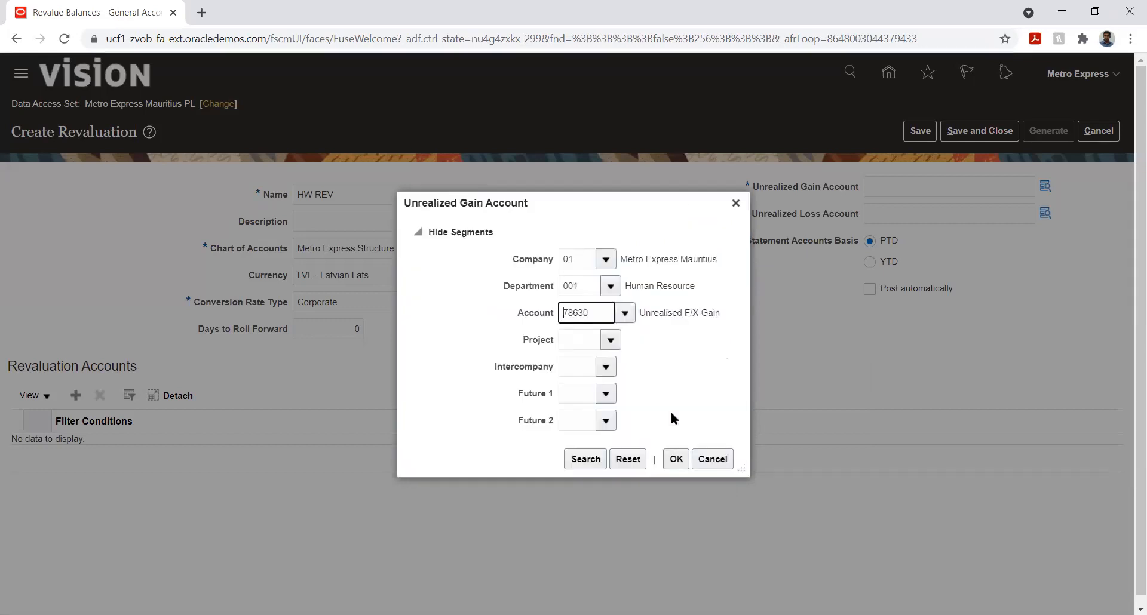
# Step: Set Project 01, Intercompany 01, Future 1 00 and Future 2 00, then confirm the gain account
pyautogui.click(610, 339)
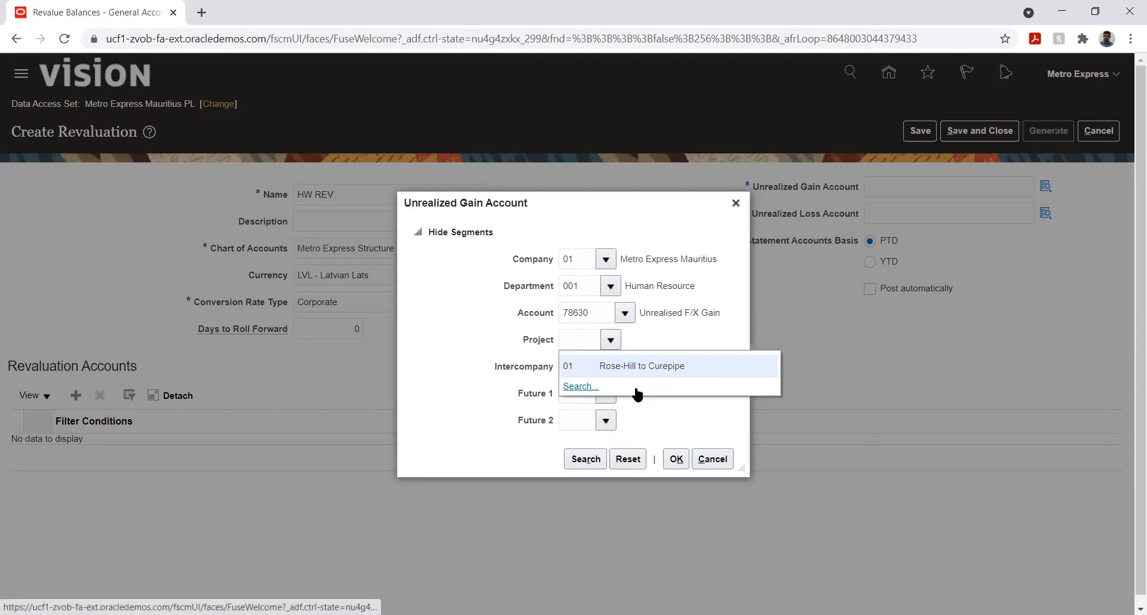
pyautogui.click(635, 364)
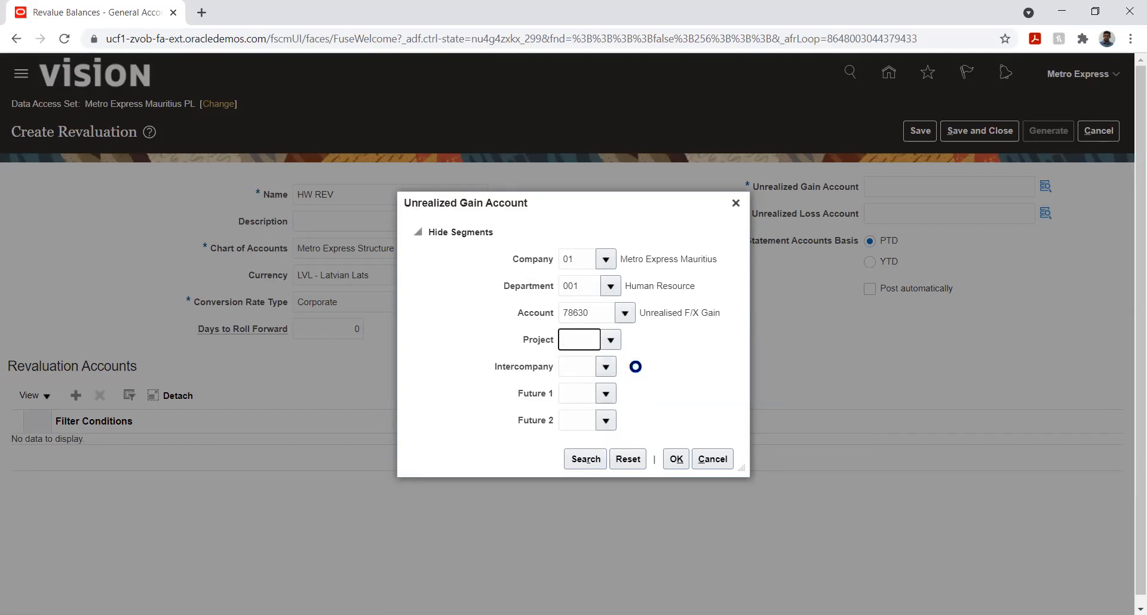
pyautogui.click(607, 368)
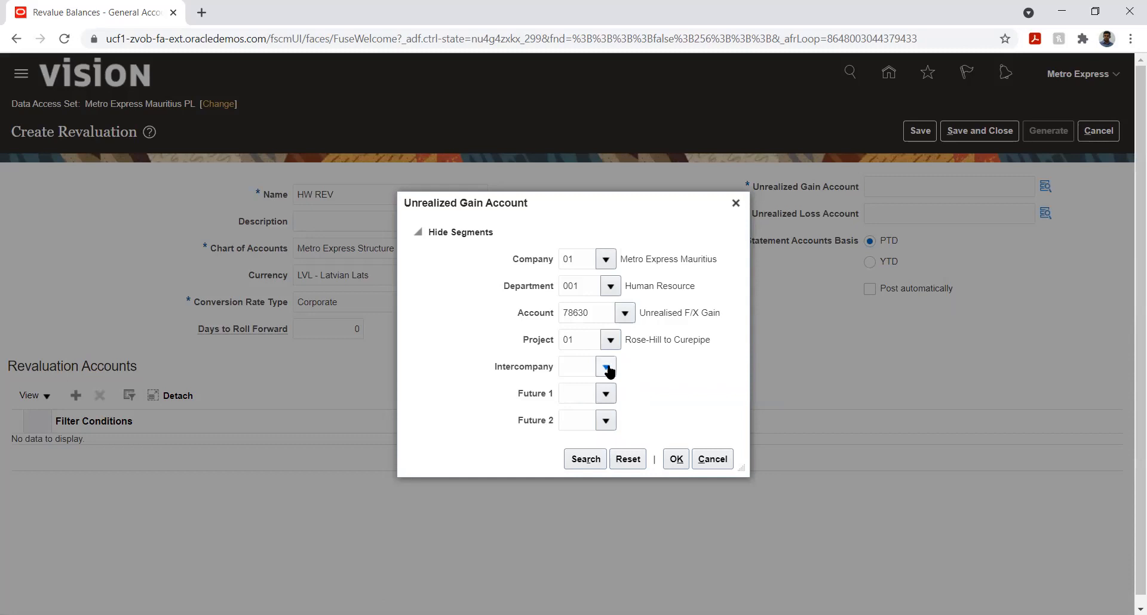
pyautogui.click(616, 393)
pyautogui.click(606, 394)
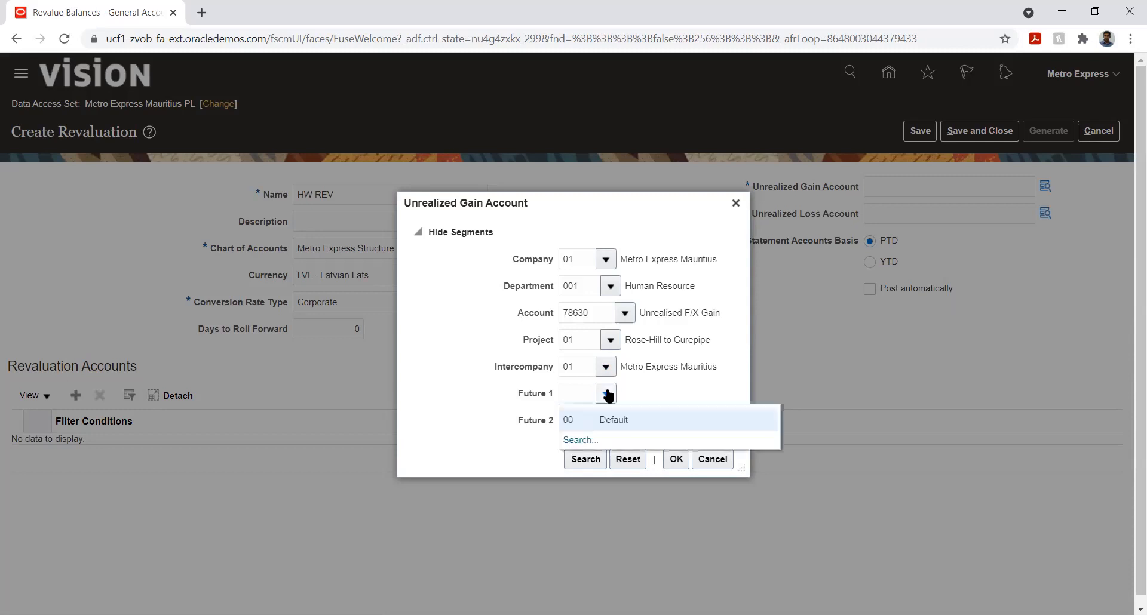
pyautogui.click(610, 418)
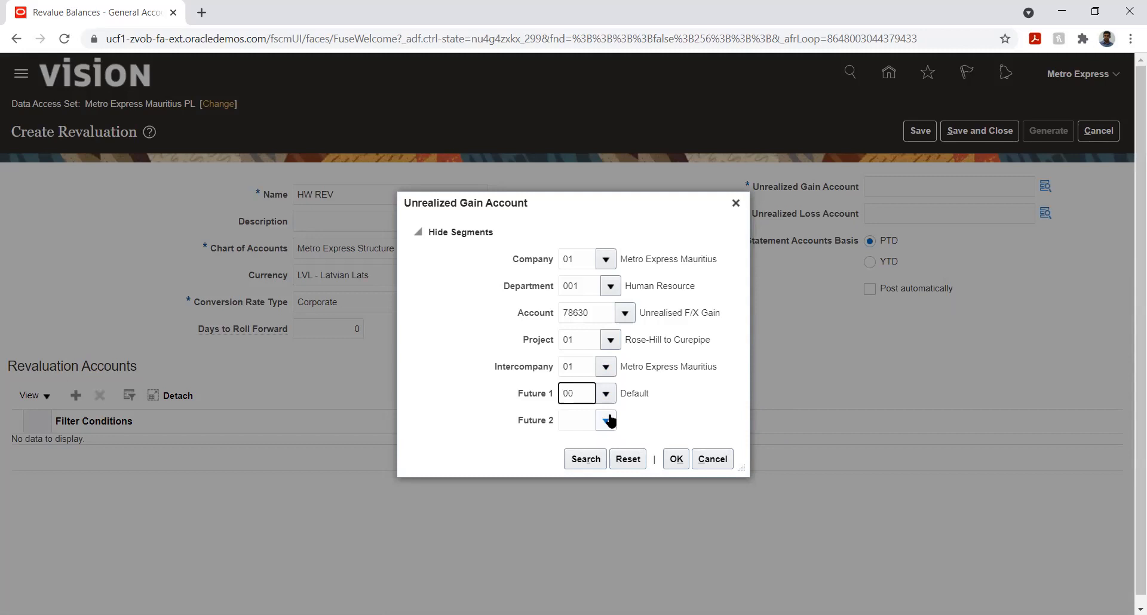
pyautogui.click(604, 422)
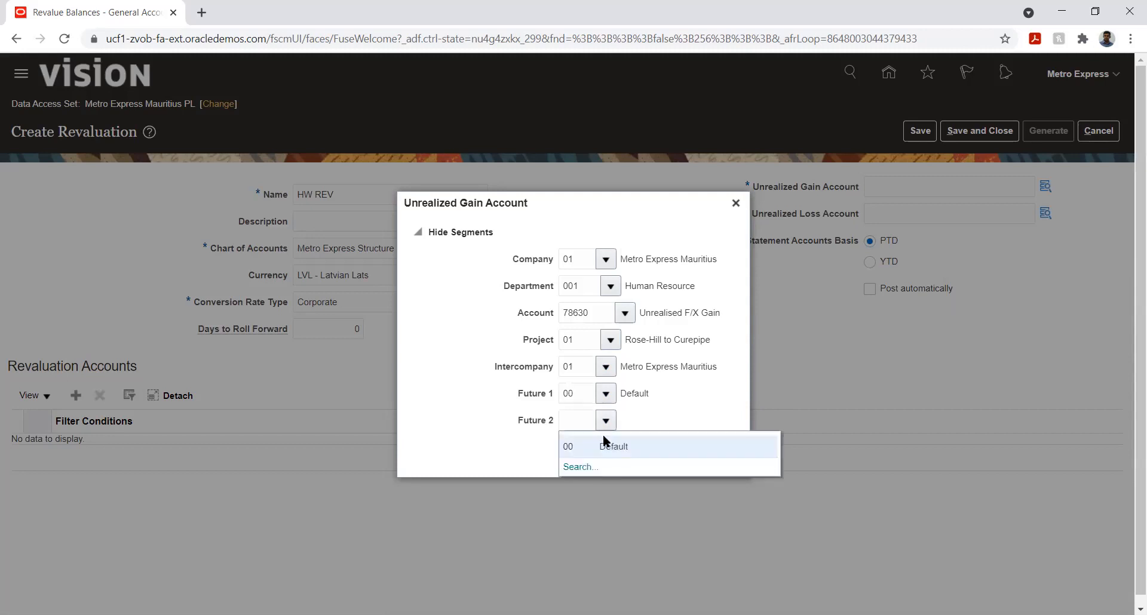
pyautogui.click(605, 440)
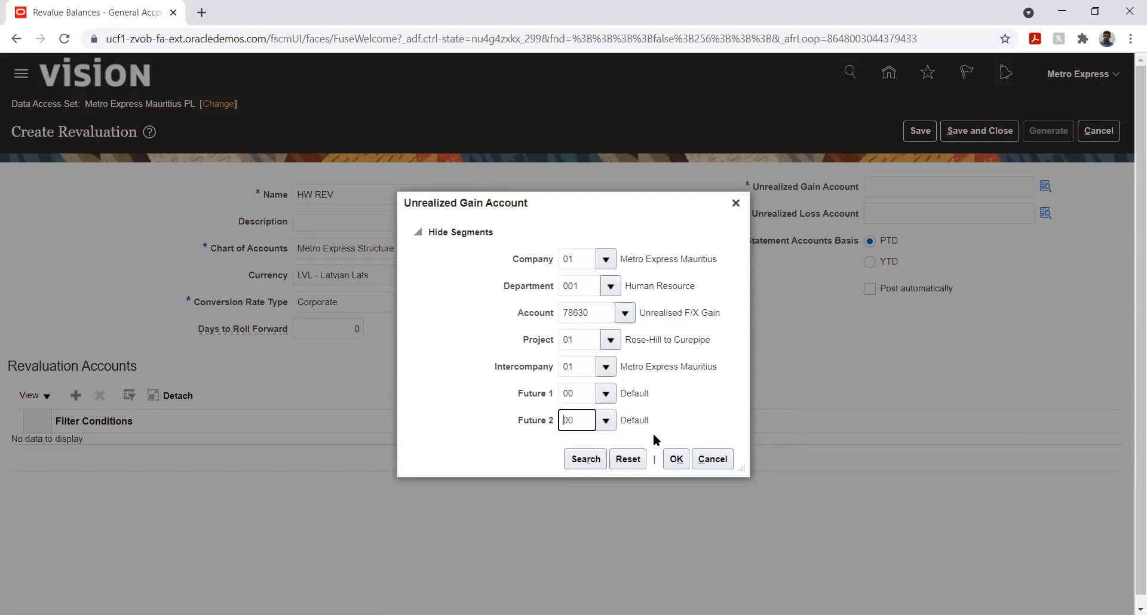
pyautogui.click(674, 460)
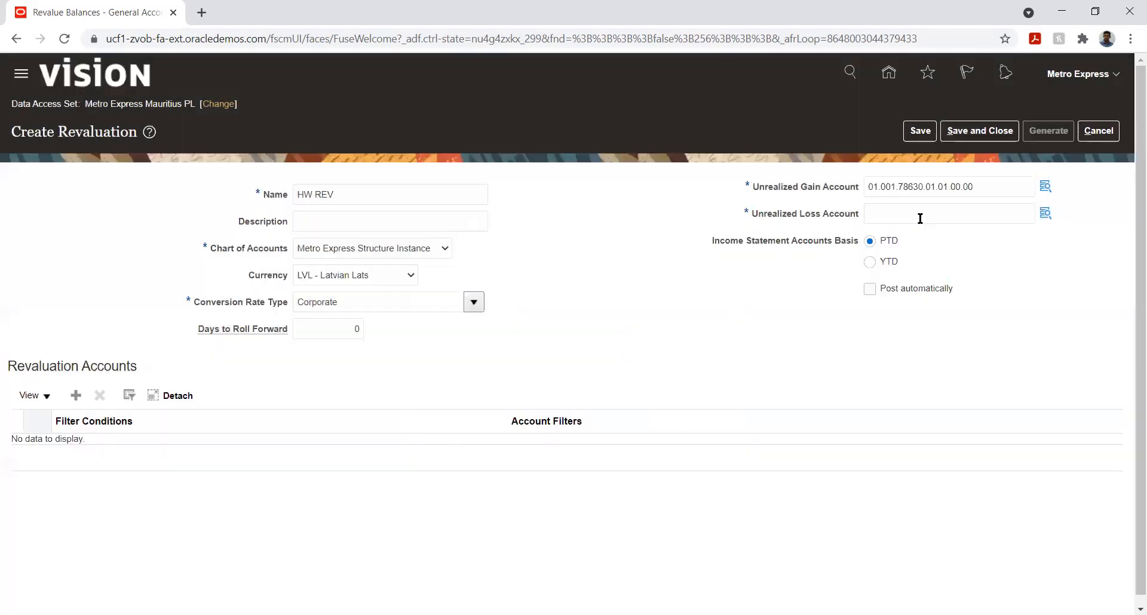
# Step: Copy the gain account combination into the Unrealized Loss Account field
pyautogui.doubleClick(980, 187)
pyautogui.hotkey('ctrl', 'c')
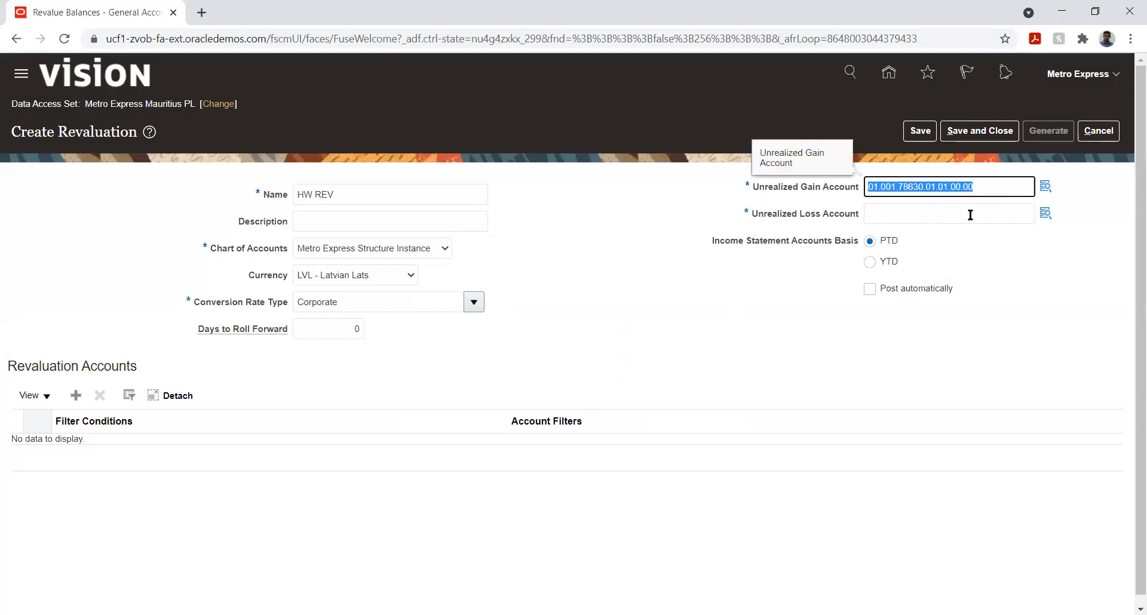
pyautogui.click(971, 213)
pyautogui.hotkey('ctrl', 'v')
# Step: Change the loss account's Account segment to 78640 Unrealised F/X Loss by searching %unreal%, and confirm
pyautogui.click(1045, 213)
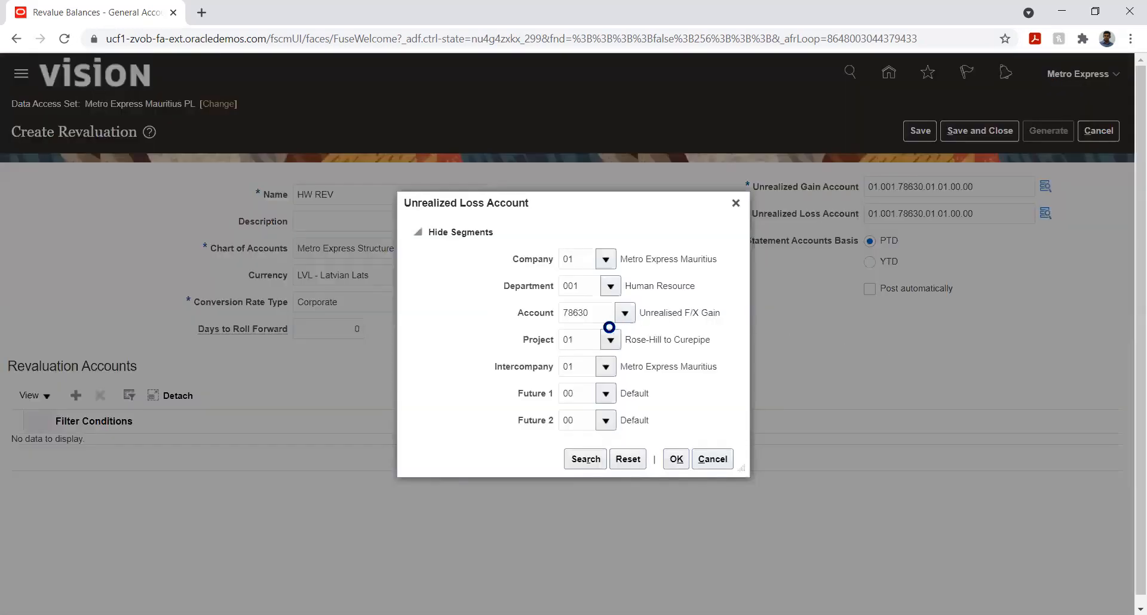
pyautogui.click(625, 315)
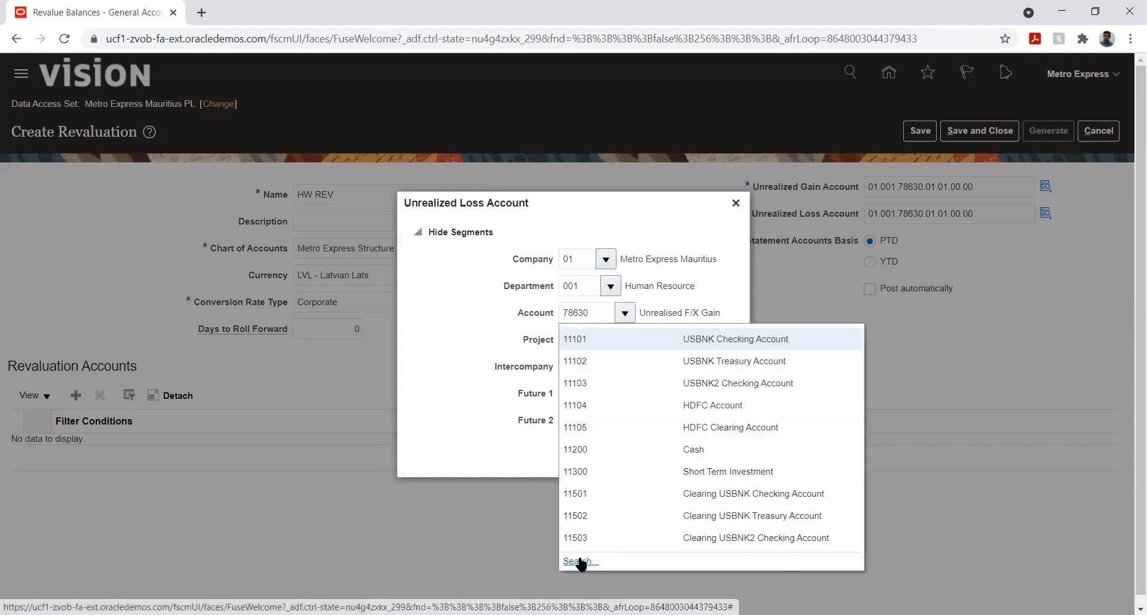
pyautogui.click(580, 562)
pyautogui.doubleClick(559, 313)
pyautogui.press('BackSpace')
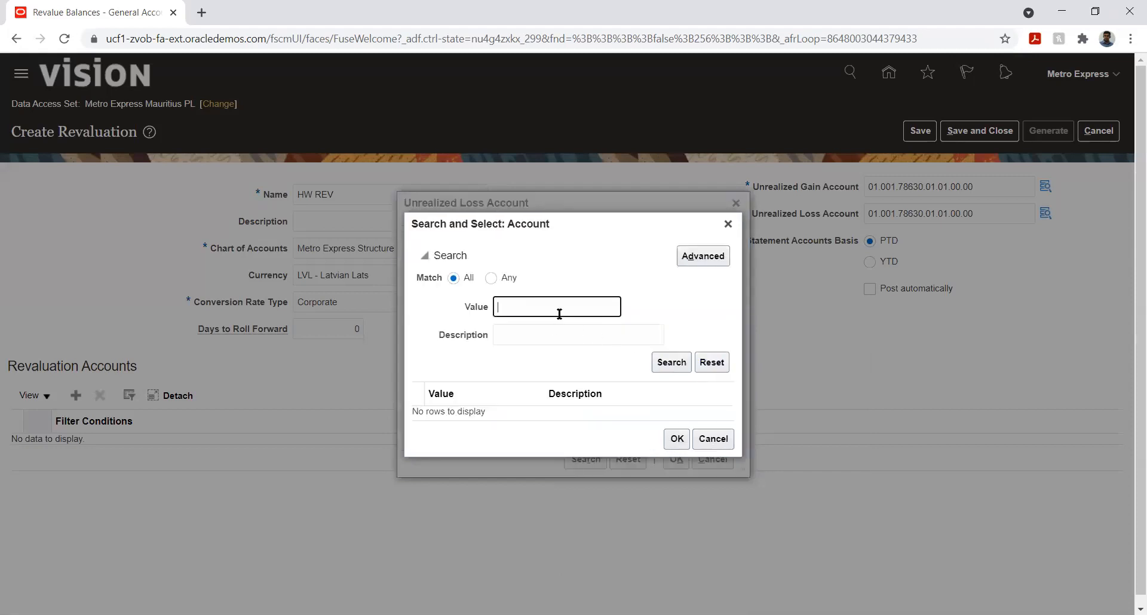
pyautogui.click(545, 333)
pyautogui.write('%')
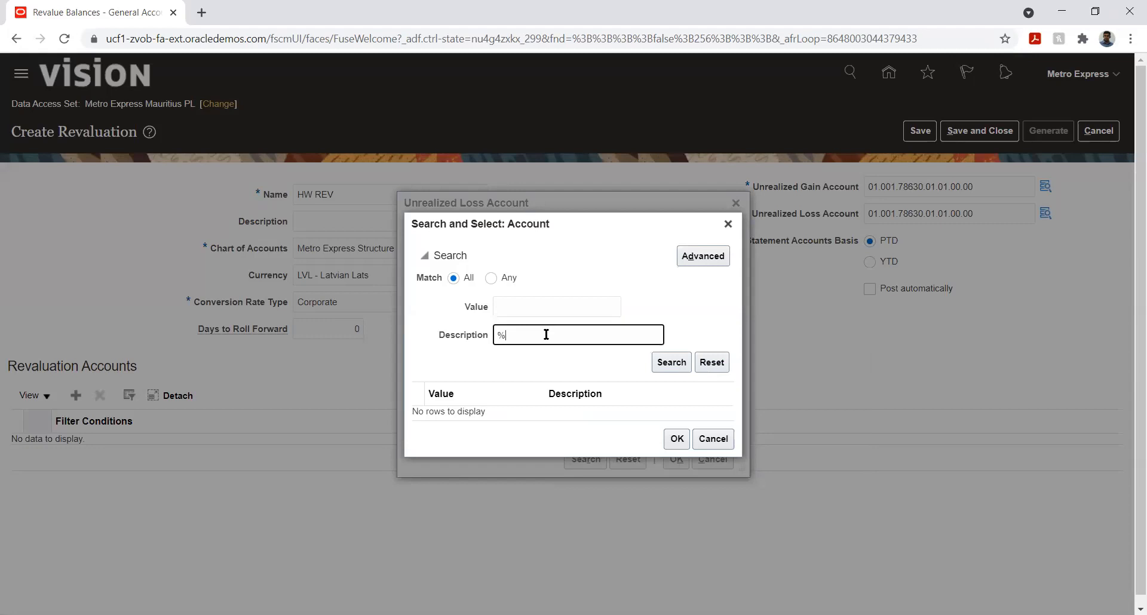
pyautogui.write('unreal%')
pyautogui.click(653, 363)
pyautogui.click(606, 414)
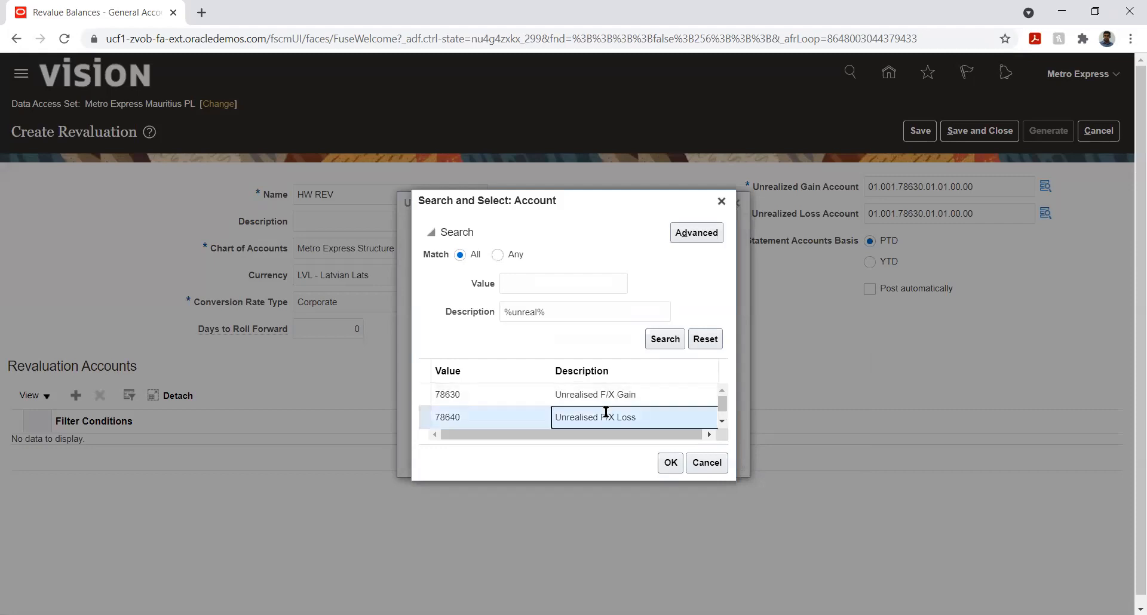
pyautogui.click(666, 464)
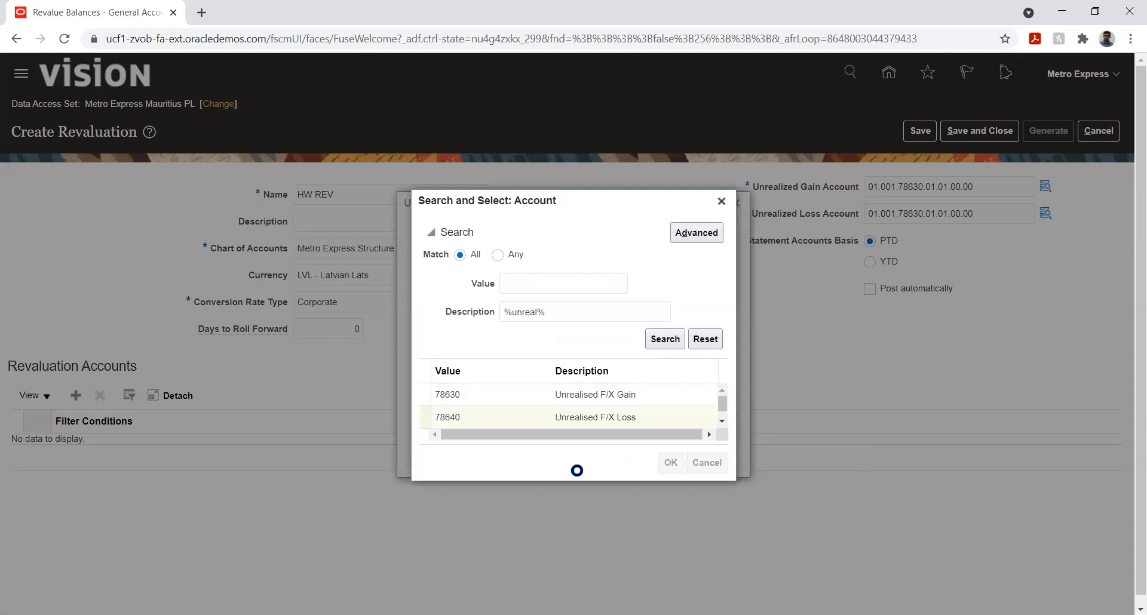
pyautogui.click(674, 459)
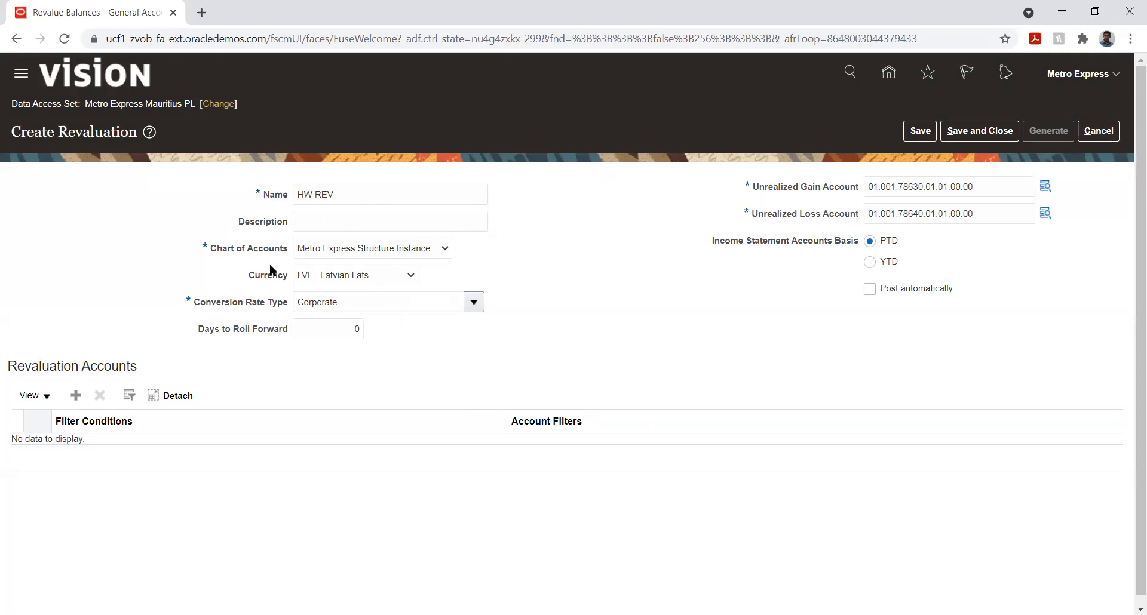
# Step: Change the revaluation currency to MUR - Mauritius Rupee
pyautogui.click(333, 274)
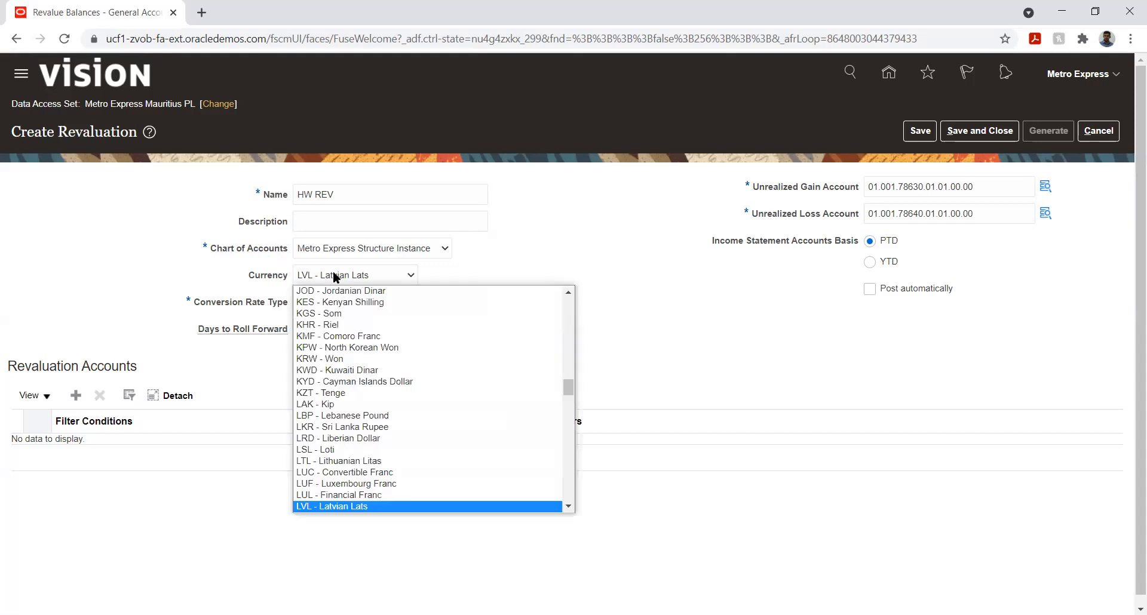
pyautogui.press('Down')
pyautogui.press('Down')
pyautogui.press('Down')
pyautogui.press('Down')
pyautogui.press('Down')
pyautogui.press('Down')
pyautogui.press('Down')
pyautogui.press('Down')
pyautogui.press('Down')
pyautogui.press('Down')
pyautogui.press('Down')
pyautogui.press('Down')
pyautogui.press('Down')
pyautogui.press('Down')
pyautogui.press('Down')
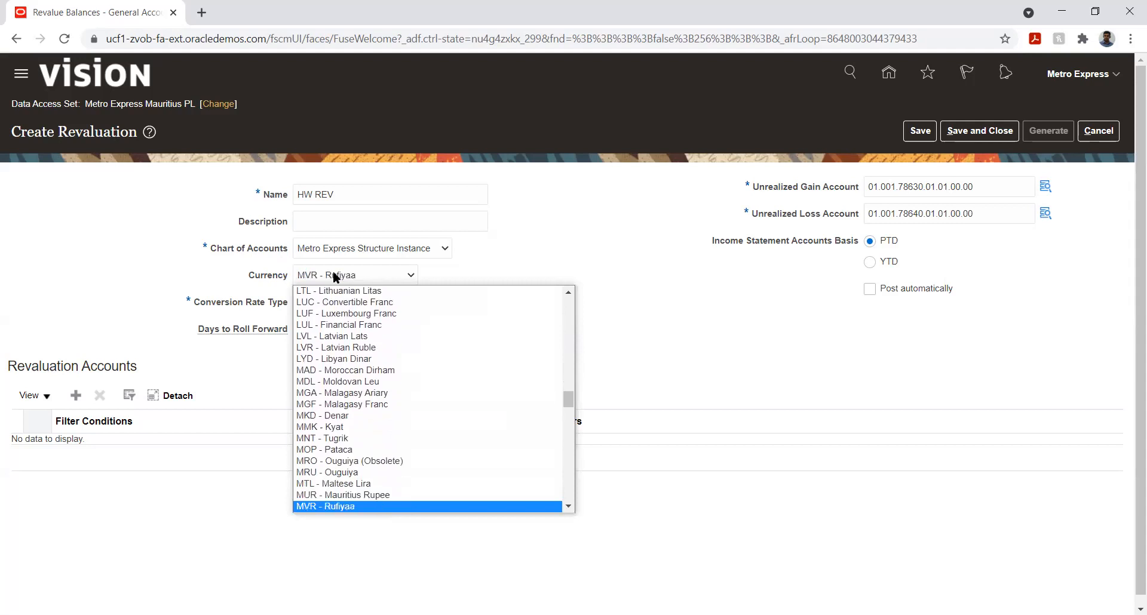
pyautogui.press('Up')
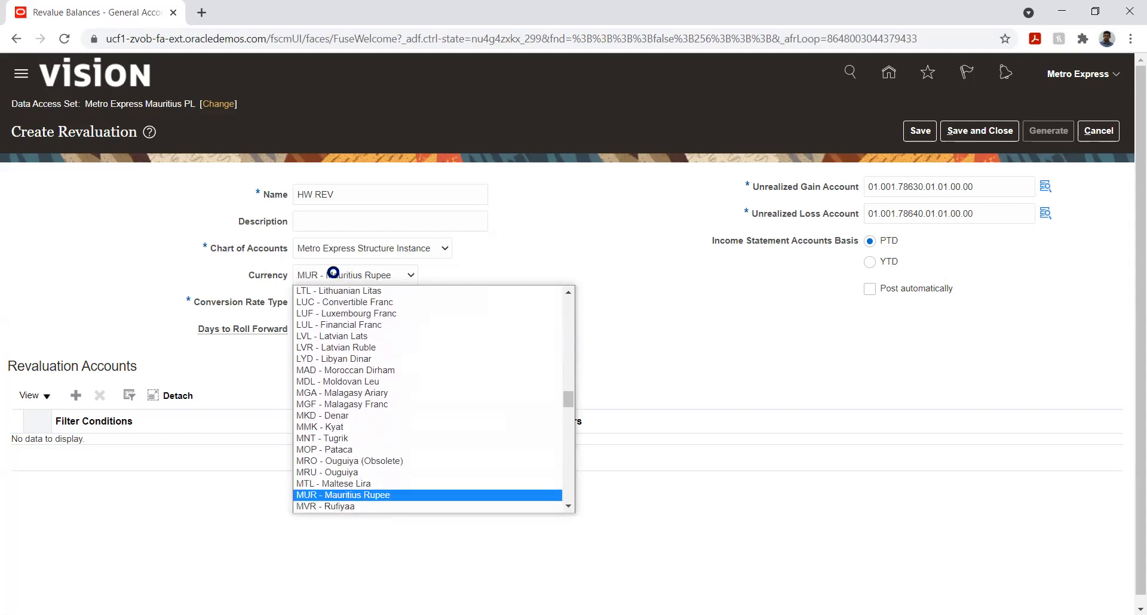
pyautogui.press('Return')
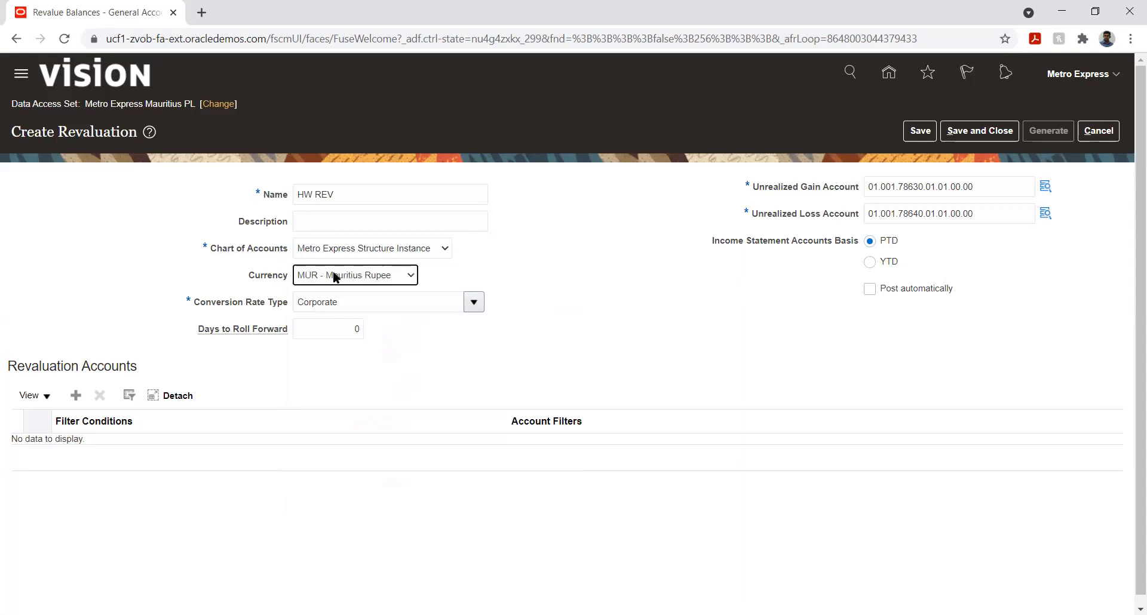
pyautogui.click(392, 339)
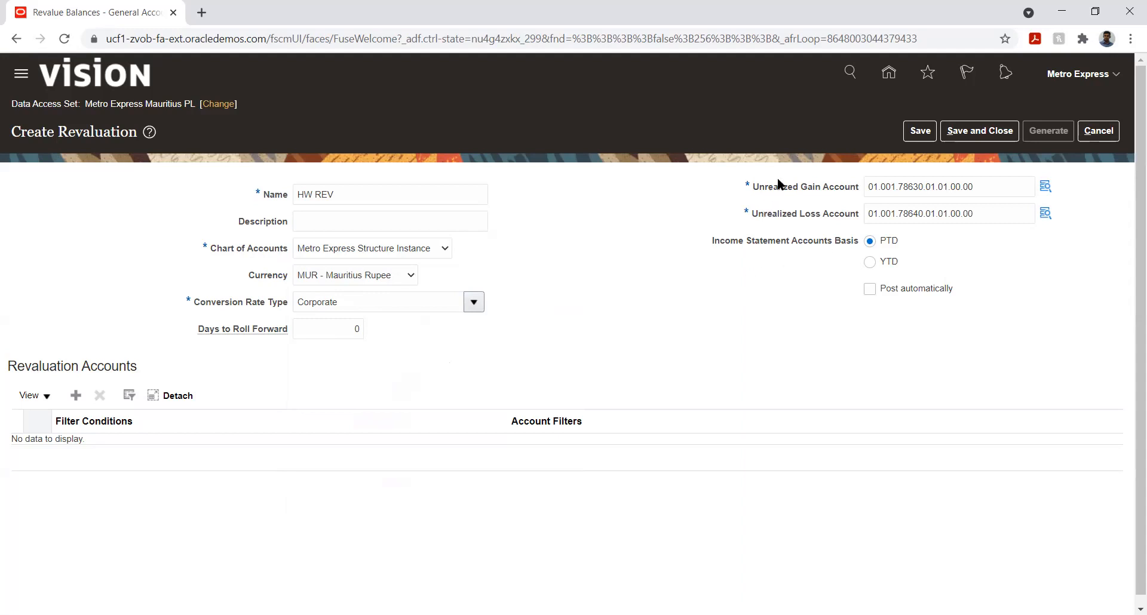
pyautogui.moveTo(767, 187); pyautogui.dragTo(849, 187)
pyautogui.moveTo(763, 215); pyautogui.dragTo(787, 216)
pyautogui.click(805, 231)
# Step: Add a revaluation account row with the filter condition Account Equals 11200, and save the revaluation
pyautogui.click(76, 395)
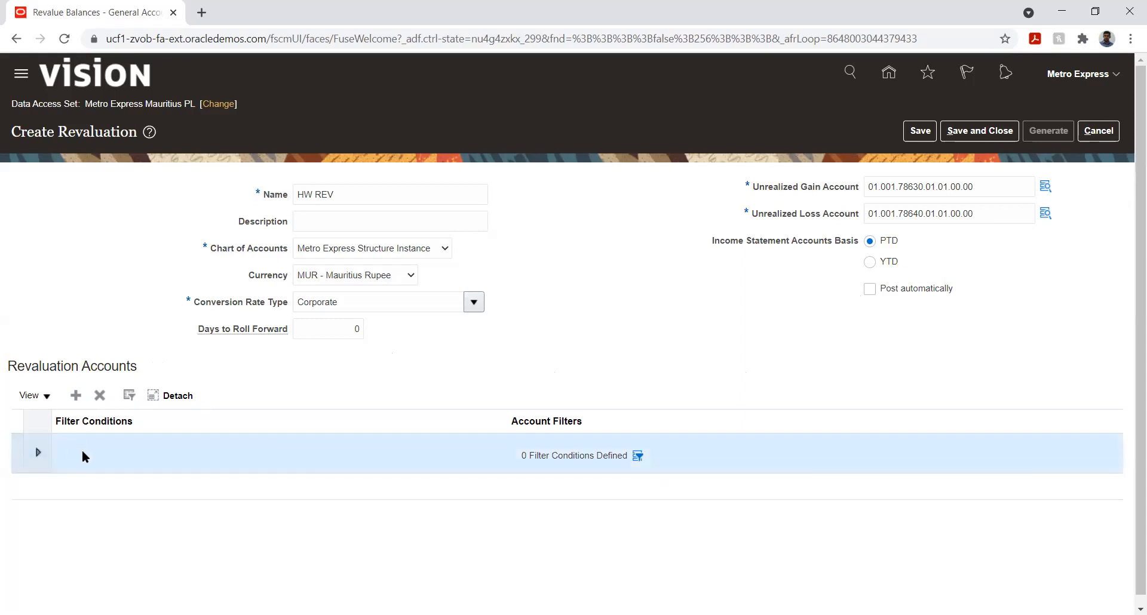
pyautogui.click(38, 454)
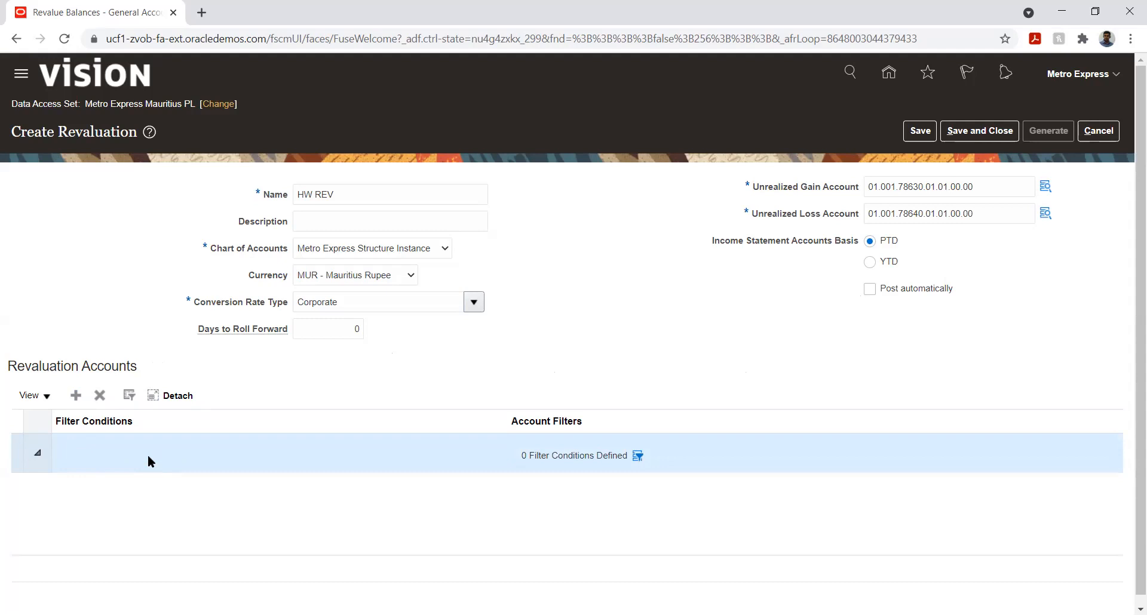
pyautogui.click(99, 395)
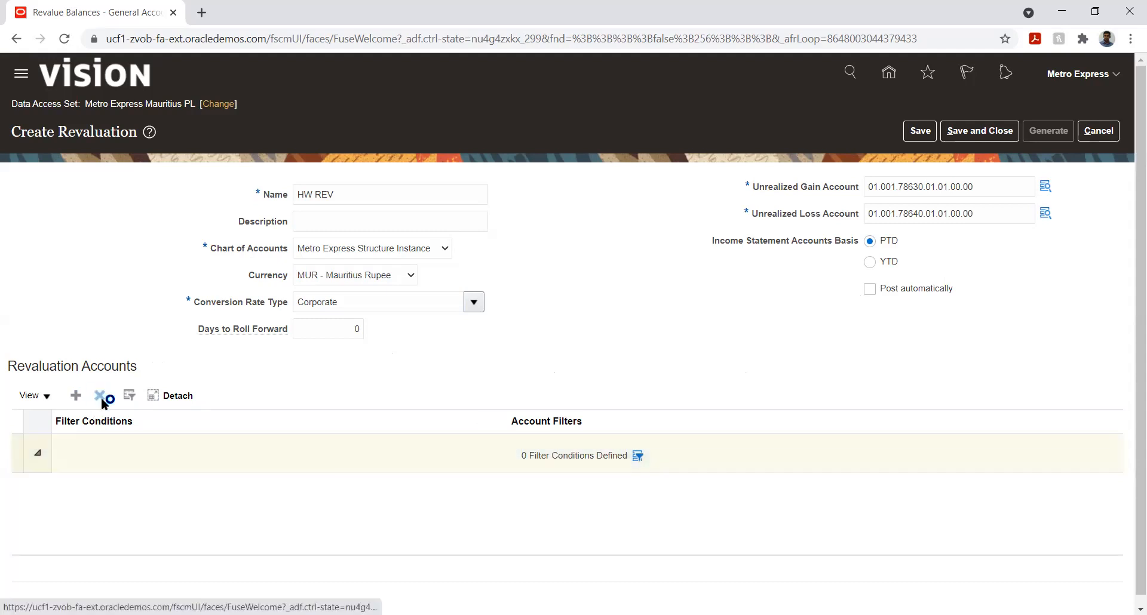
pyautogui.click(76, 396)
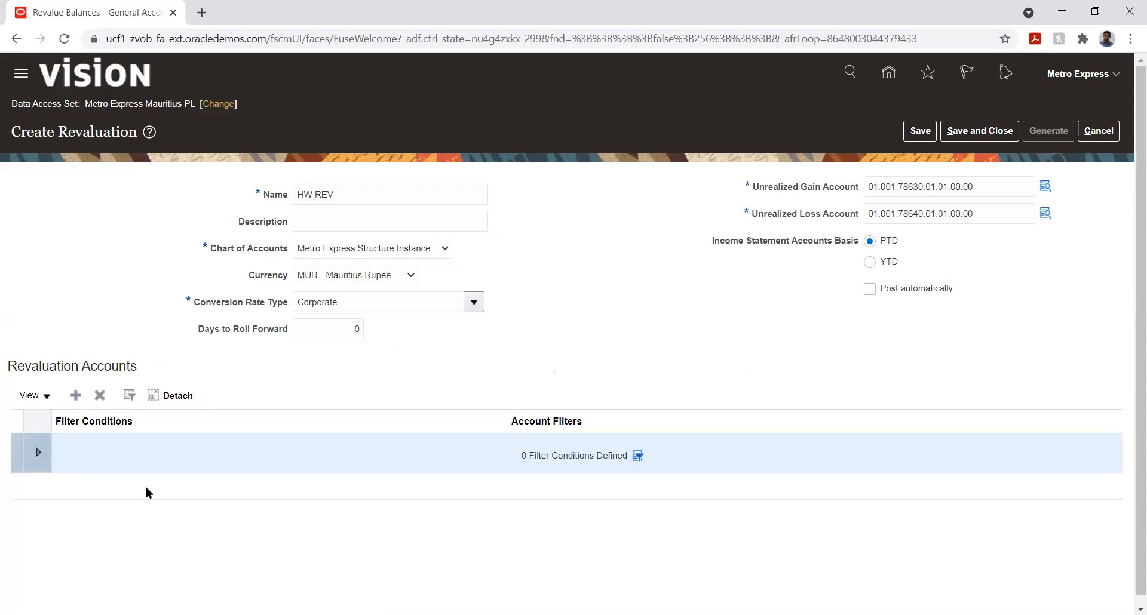
pyautogui.click(637, 456)
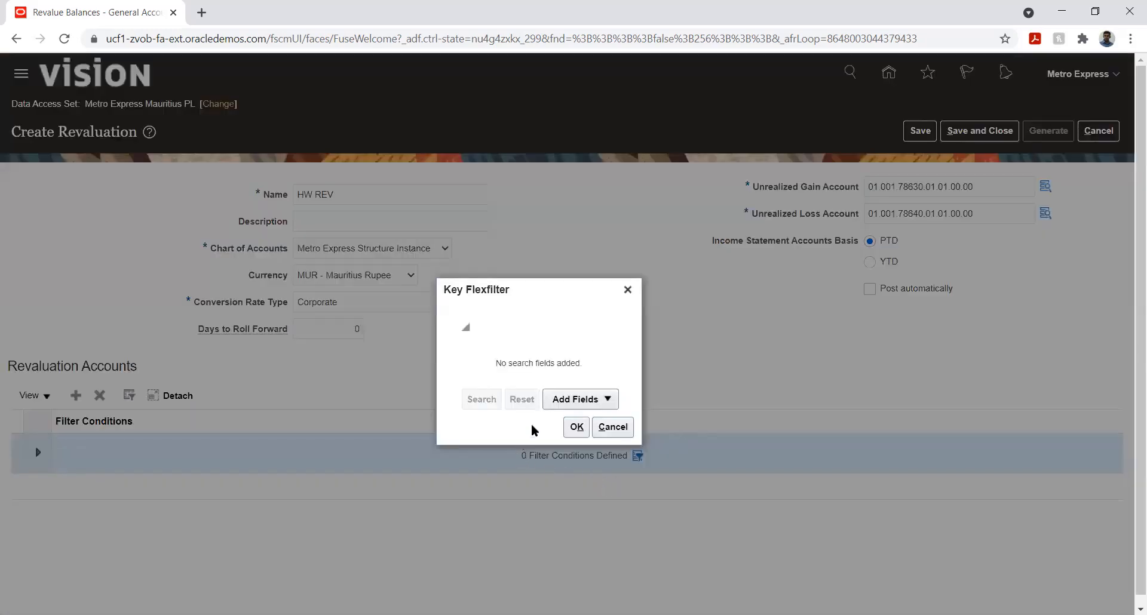
pyautogui.click(590, 400)
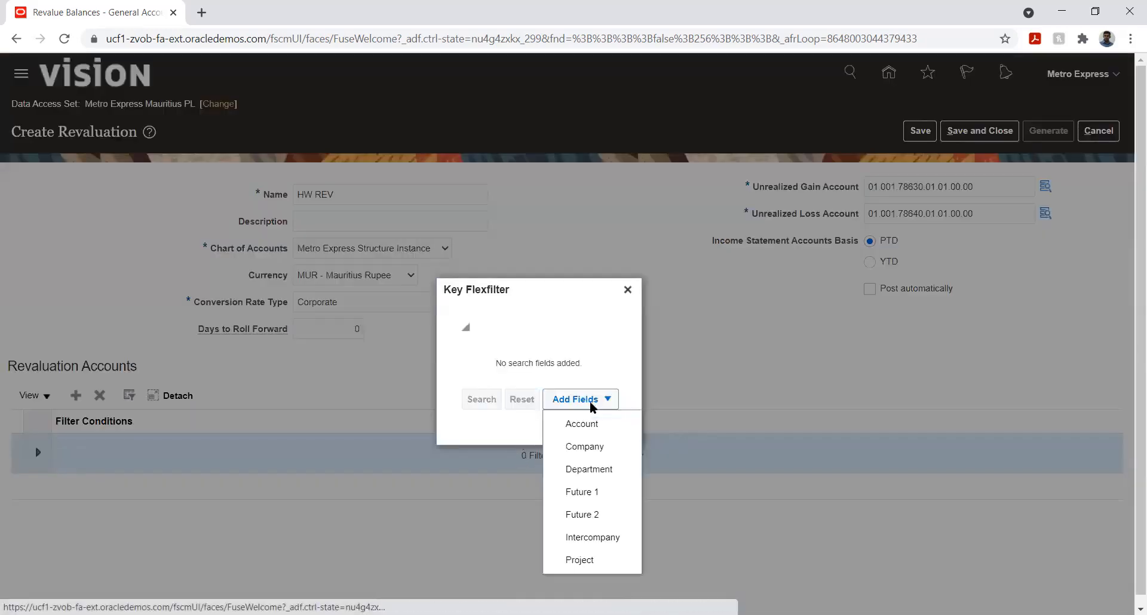
pyautogui.click(582, 426)
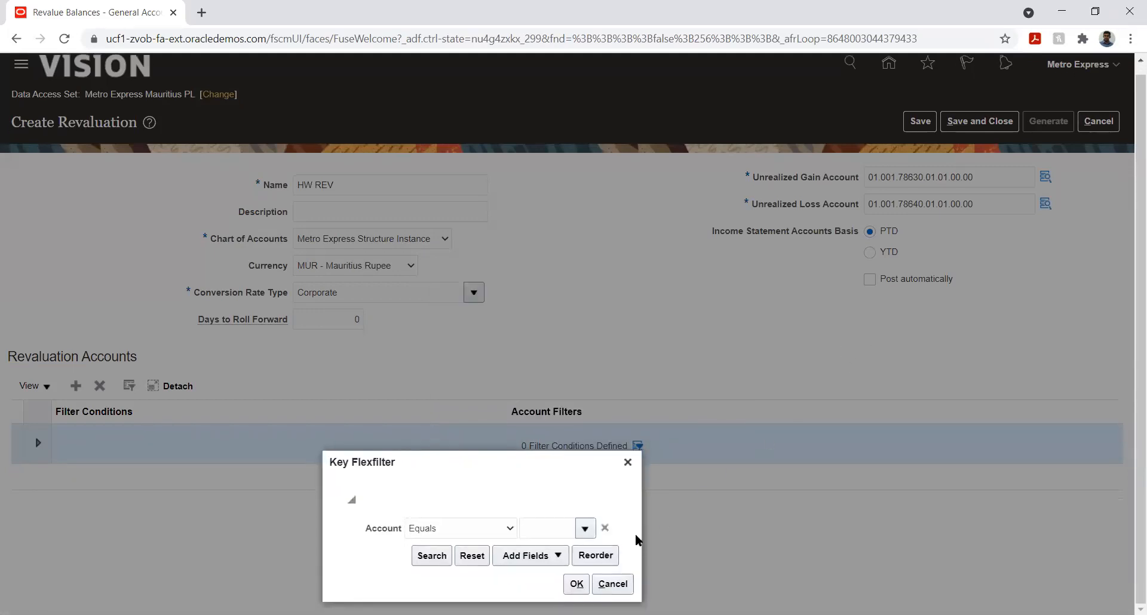
pyautogui.click(577, 537)
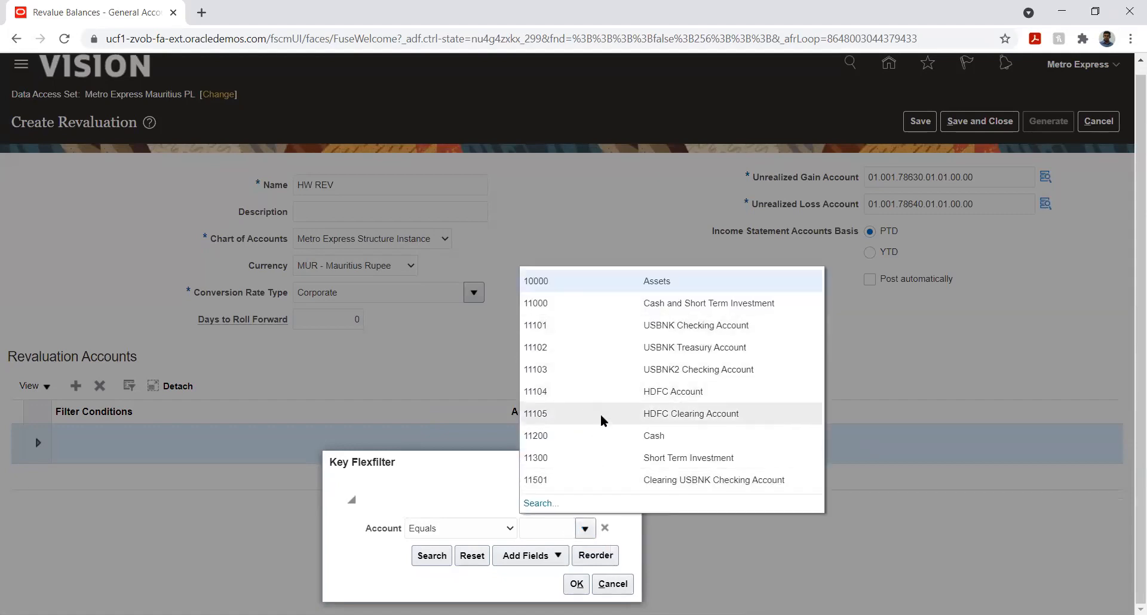
pyautogui.press('Escape')
pyautogui.write('11200')
pyautogui.click(576, 584)
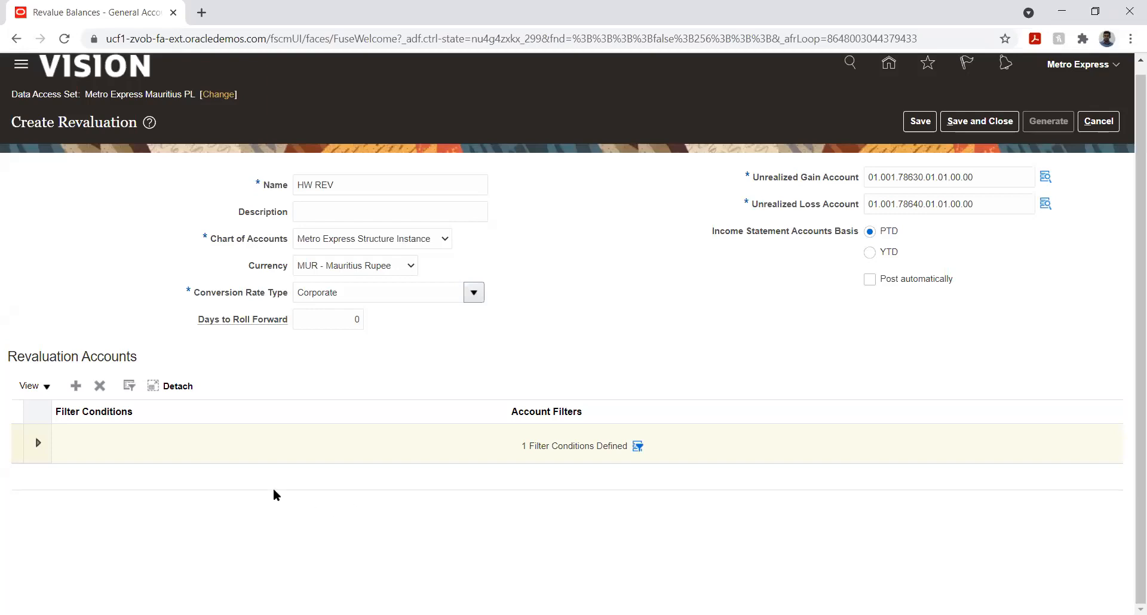
pyautogui.click(914, 121)
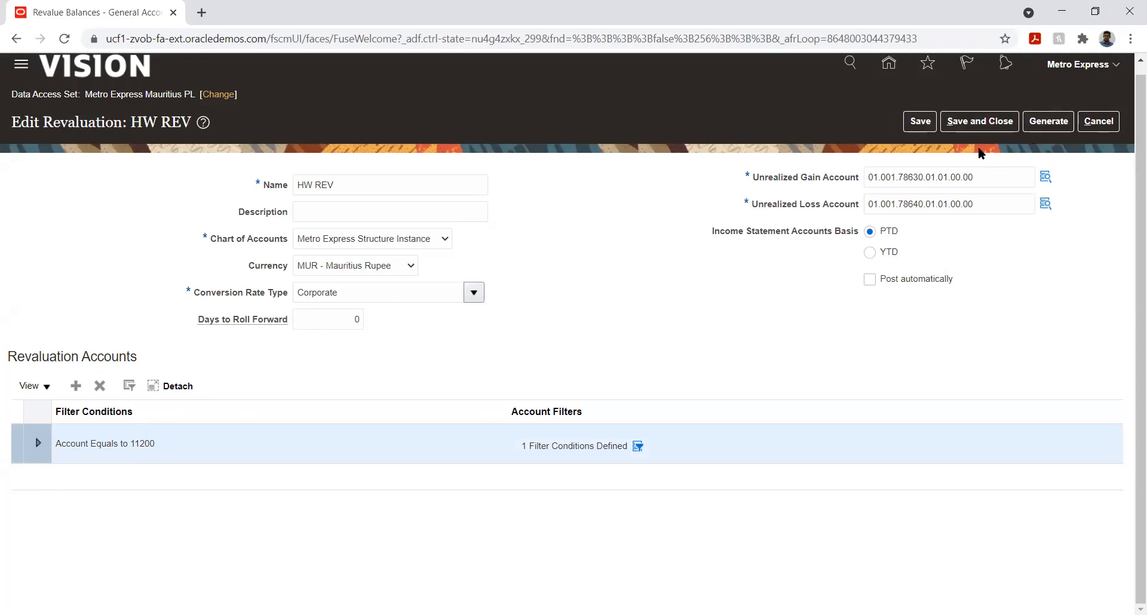
# Step: Start generating the revaluation with ledger Metro Express Mauritius PL, revaluation HW REV and accounting period Apr-21
pyautogui.click(1049, 122)
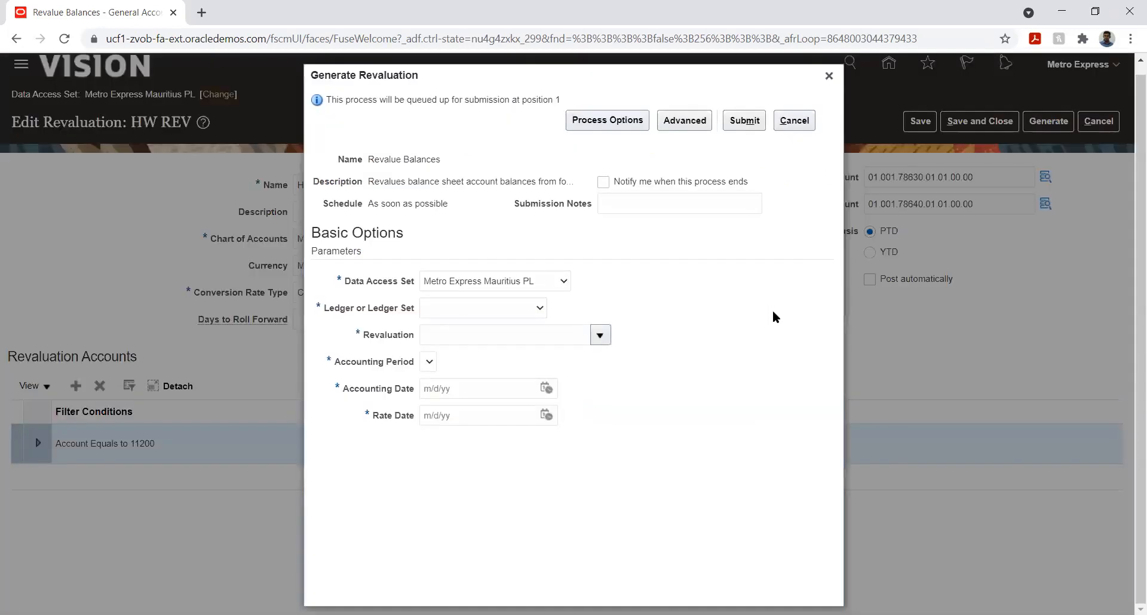
pyautogui.click(482, 309)
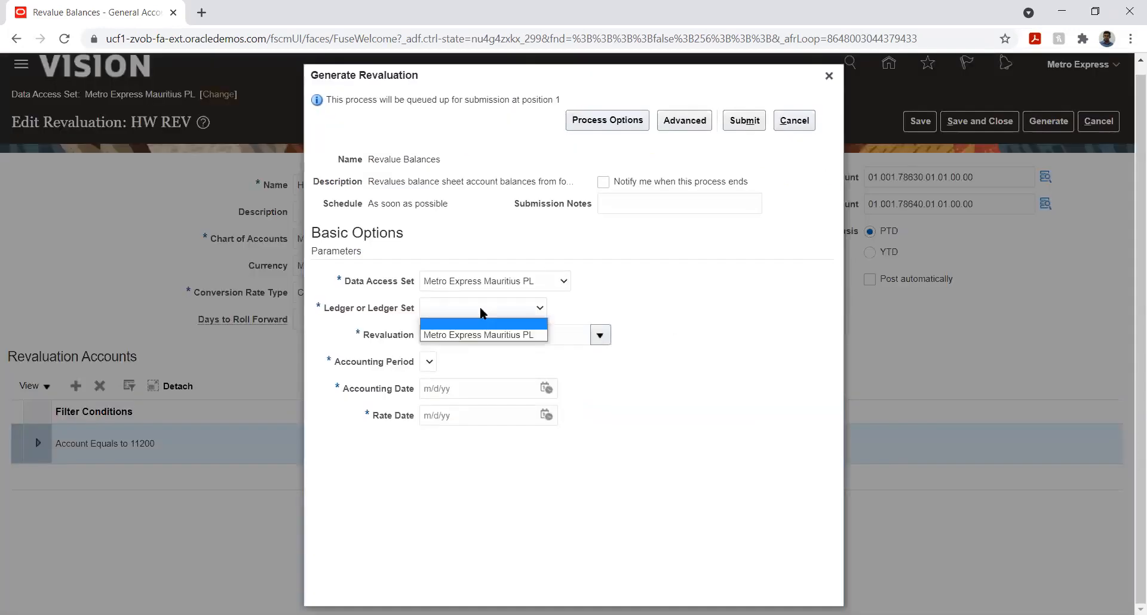
pyautogui.click(471, 335)
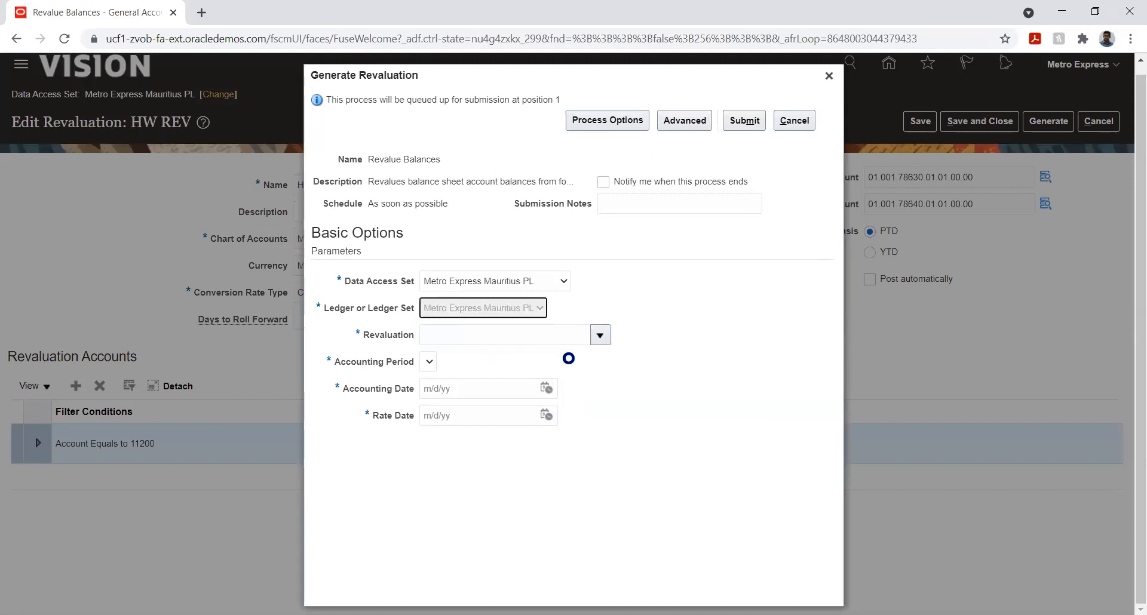
pyautogui.click(600, 335)
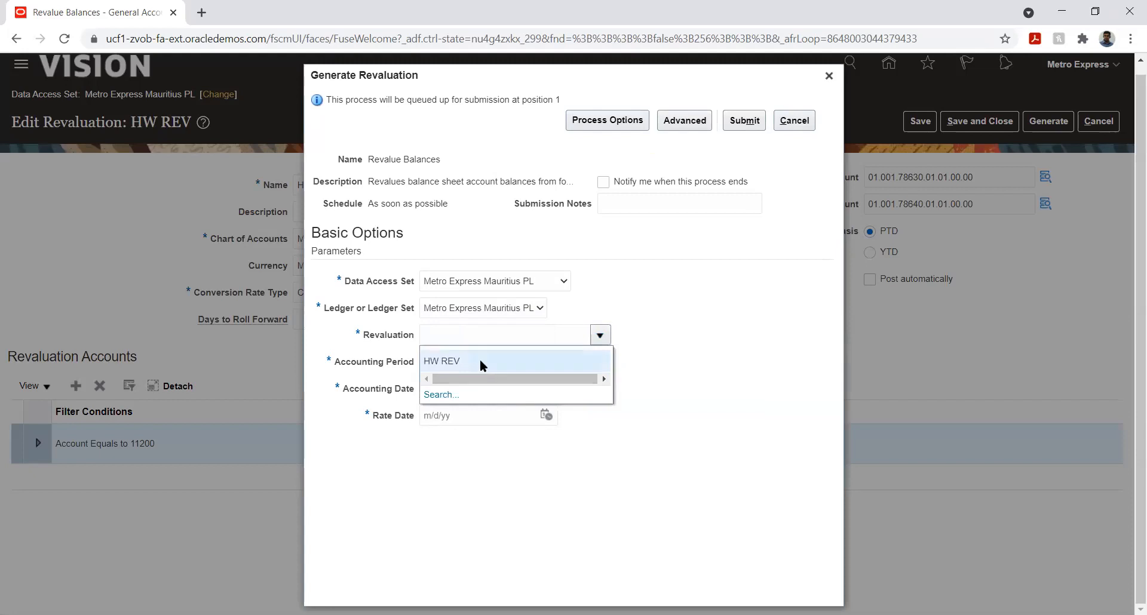
pyautogui.click(557, 362)
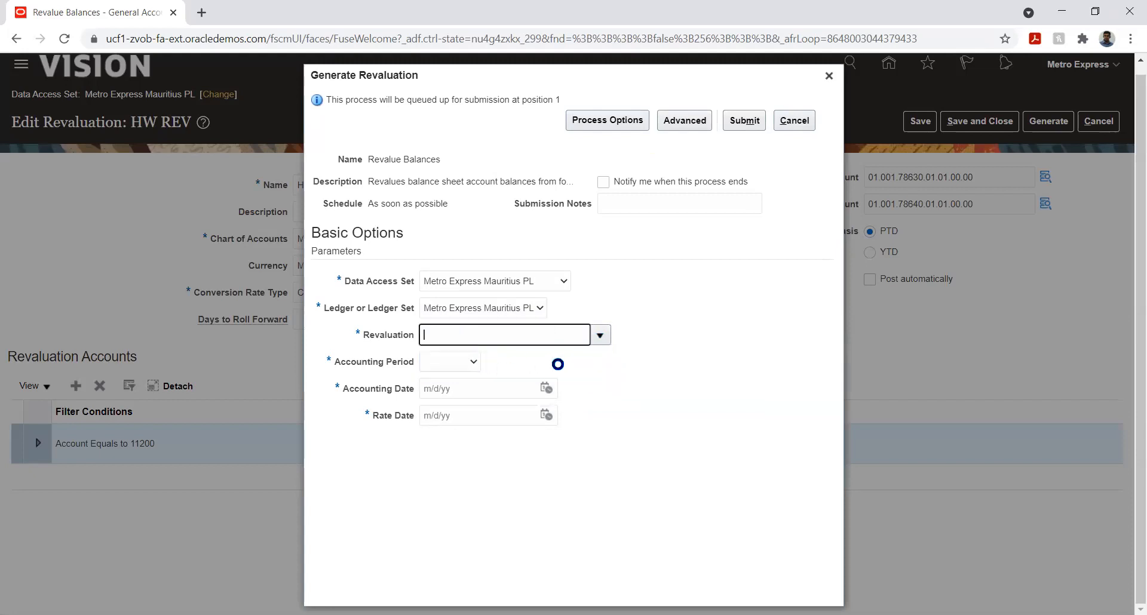
pyautogui.click(467, 364)
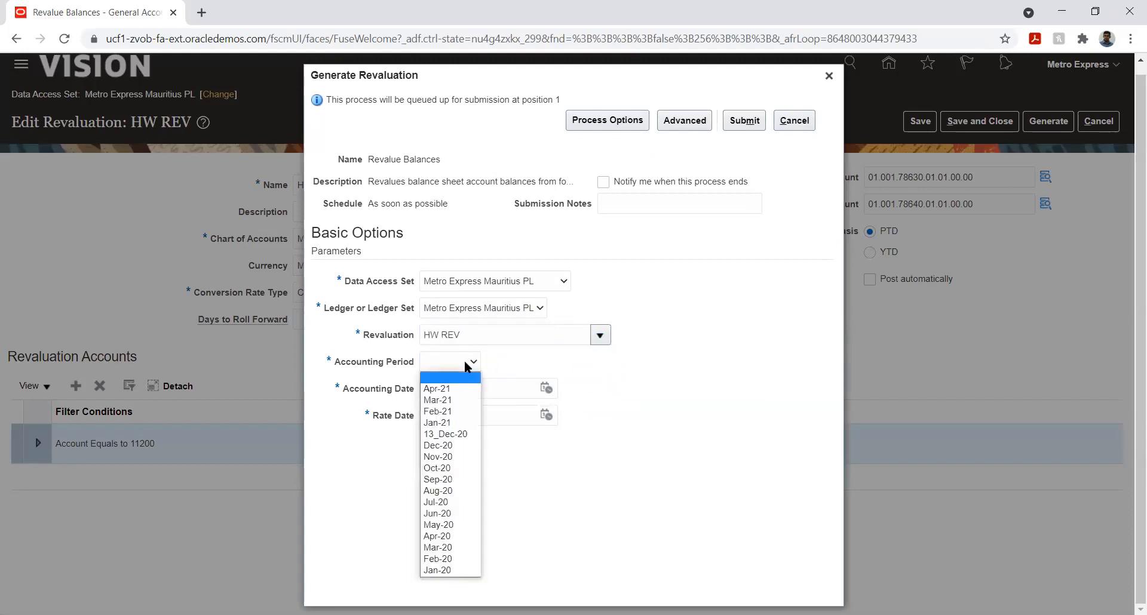
pyautogui.click(449, 389)
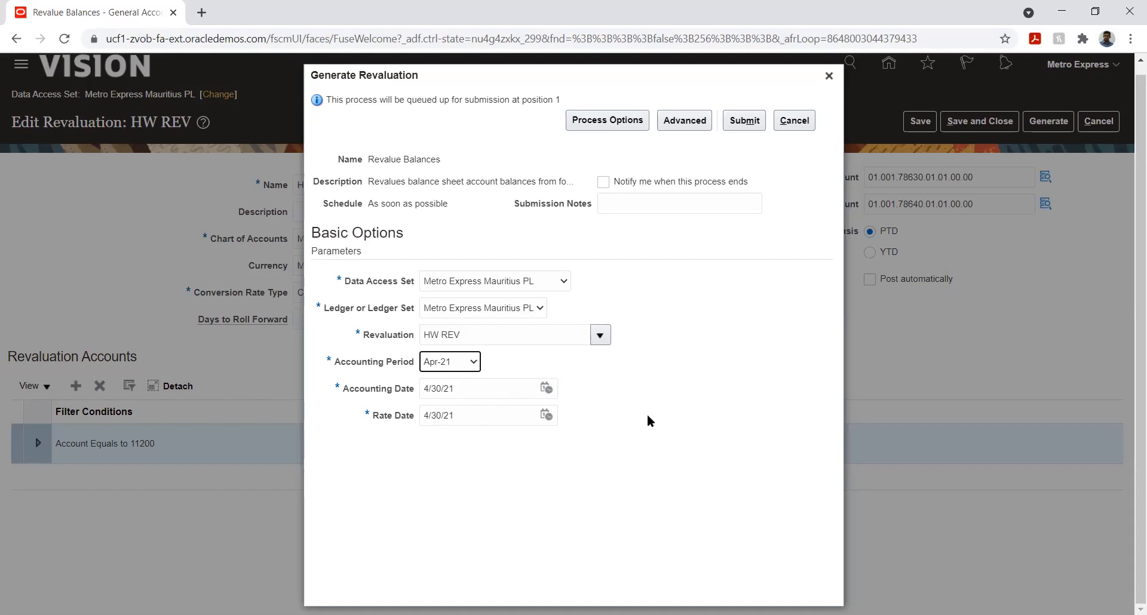
# Step: Submit the revaluation generation, acknowledge the confirmation, and close the HW REV revaluation without further changes
pyautogui.click(744, 121)
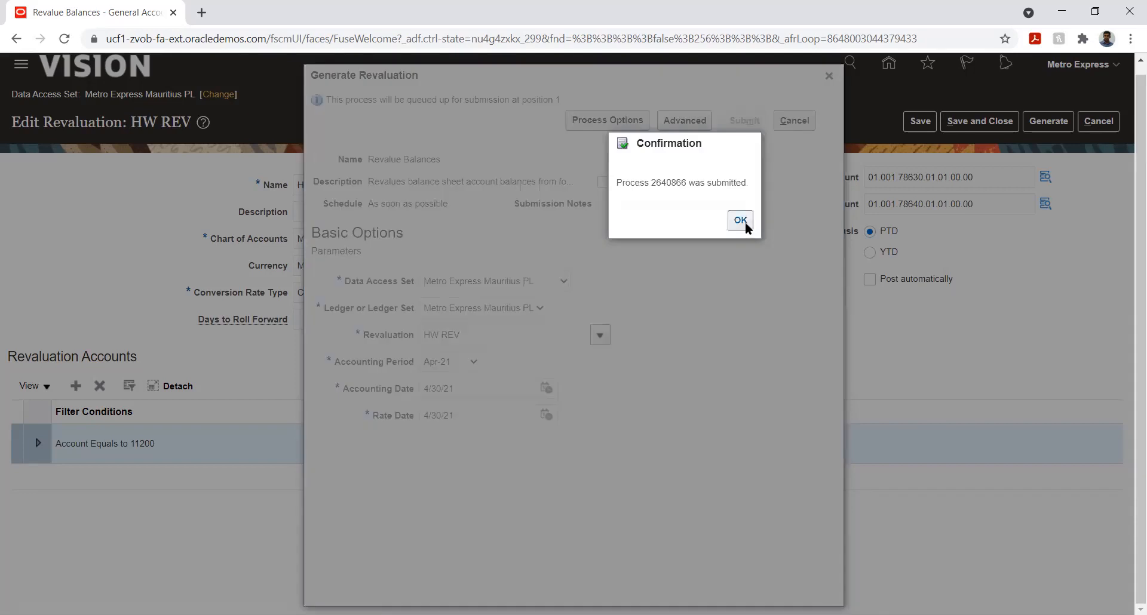
pyautogui.click(738, 226)
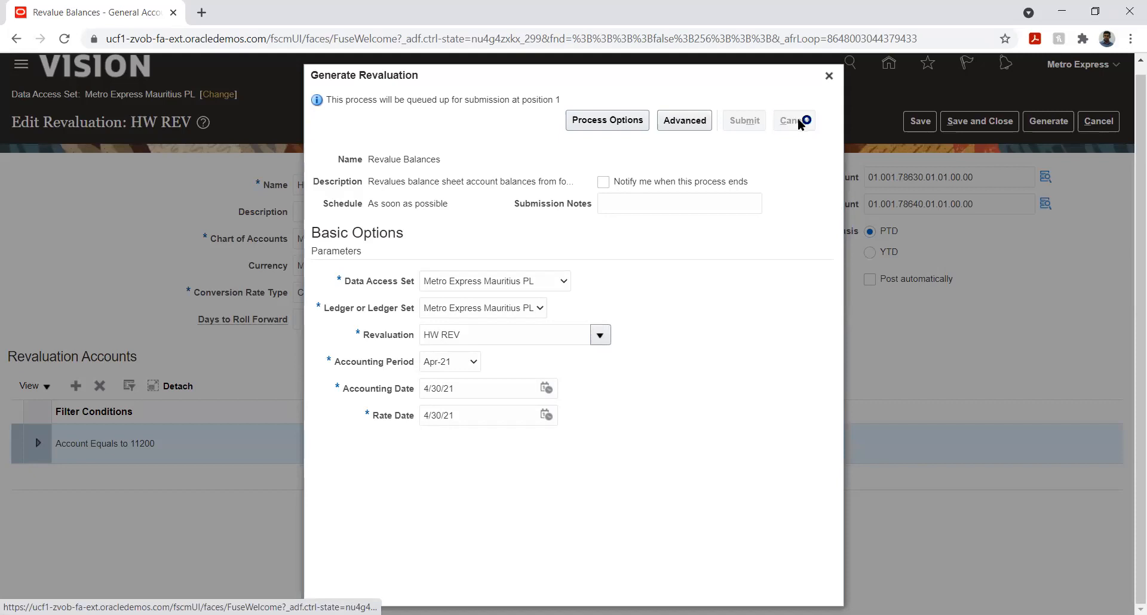
pyautogui.click(829, 76)
pyautogui.click(1099, 124)
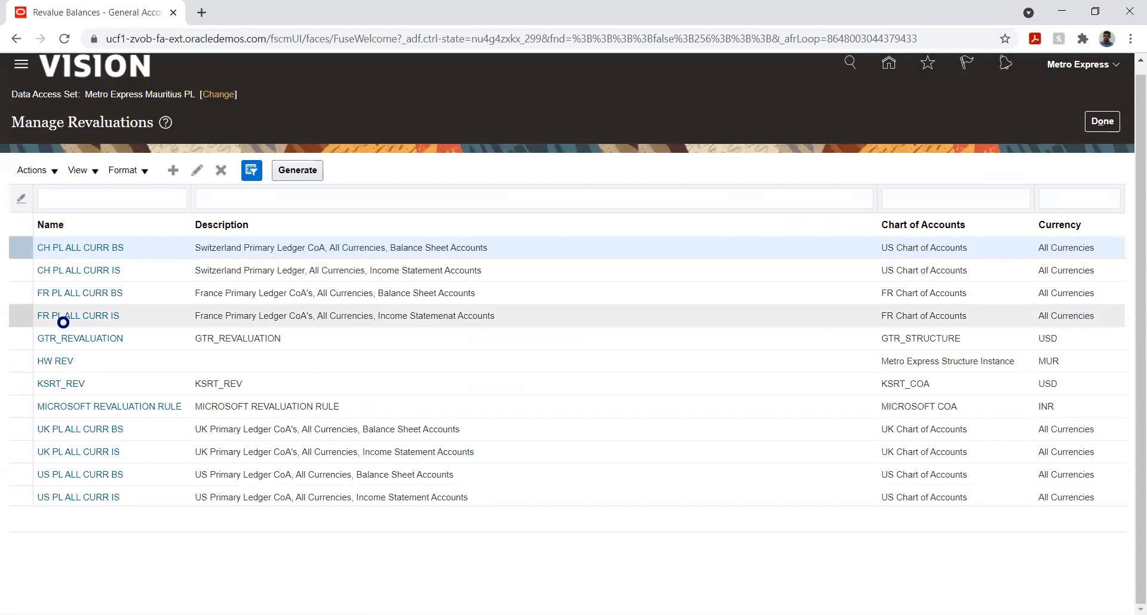
# Step: Open Scheduled Processes and select the Revalue Balances process to view its details
pyautogui.scroll(-8, 164, 379)
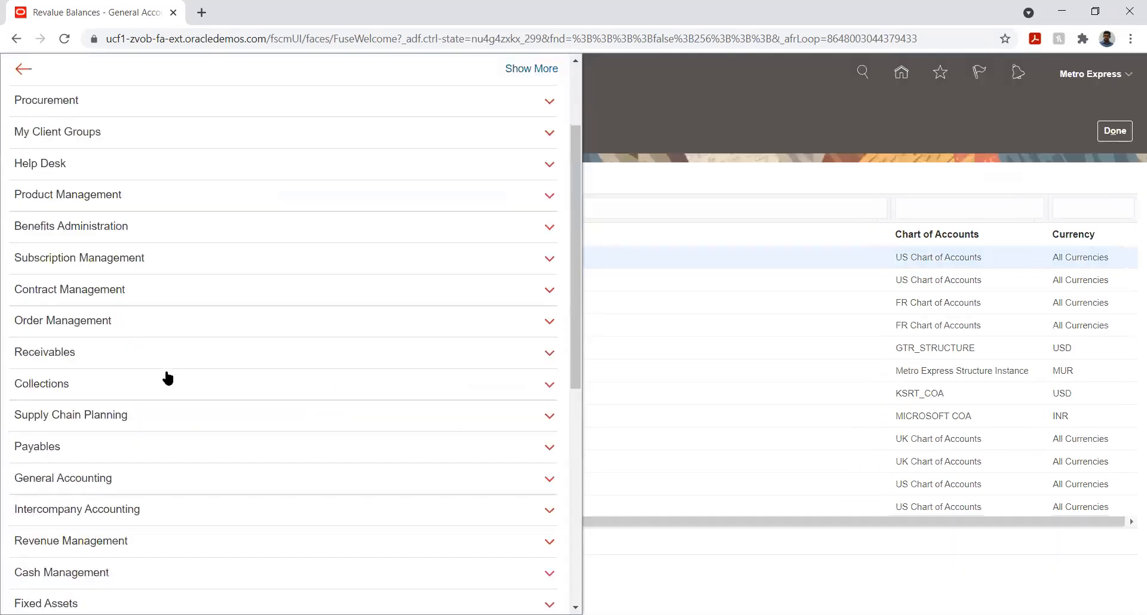
pyautogui.scroll(-1, 168, 377)
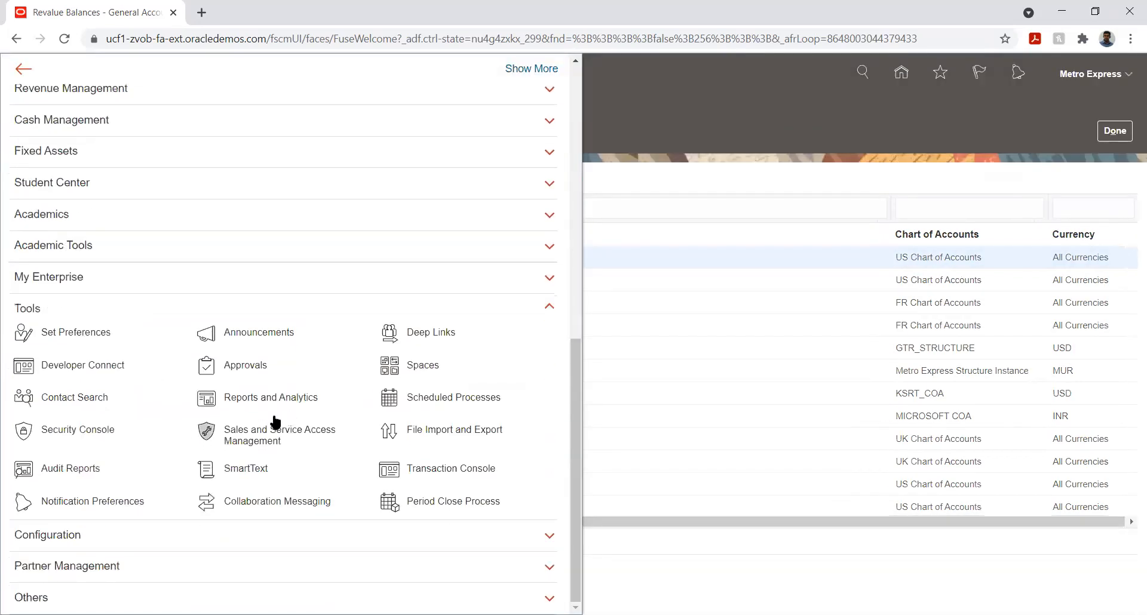
pyautogui.click(419, 399)
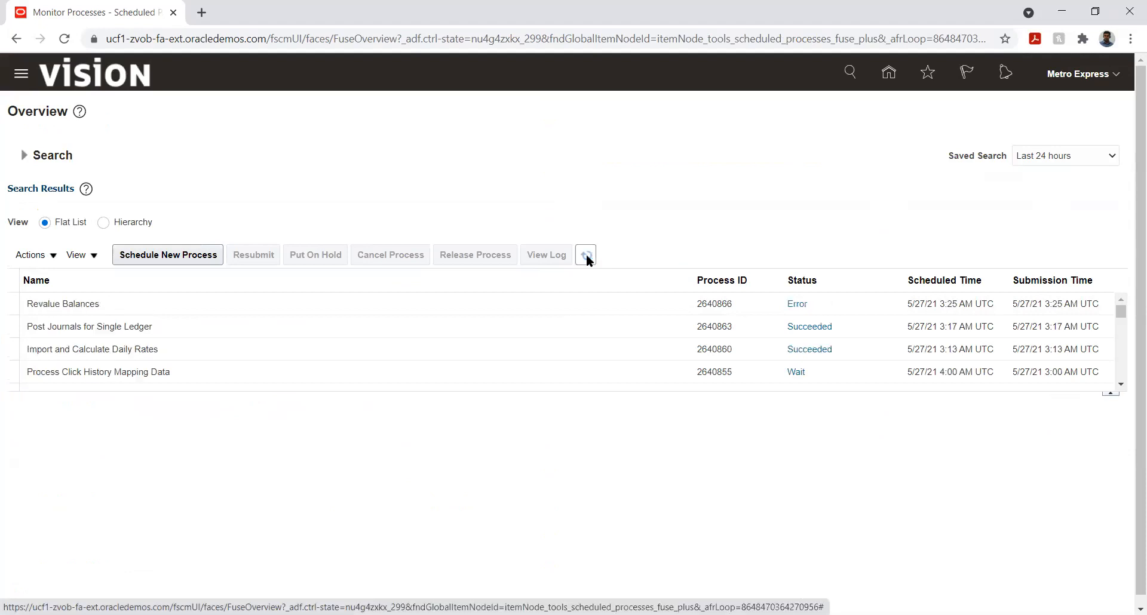
pyautogui.click(69, 306)
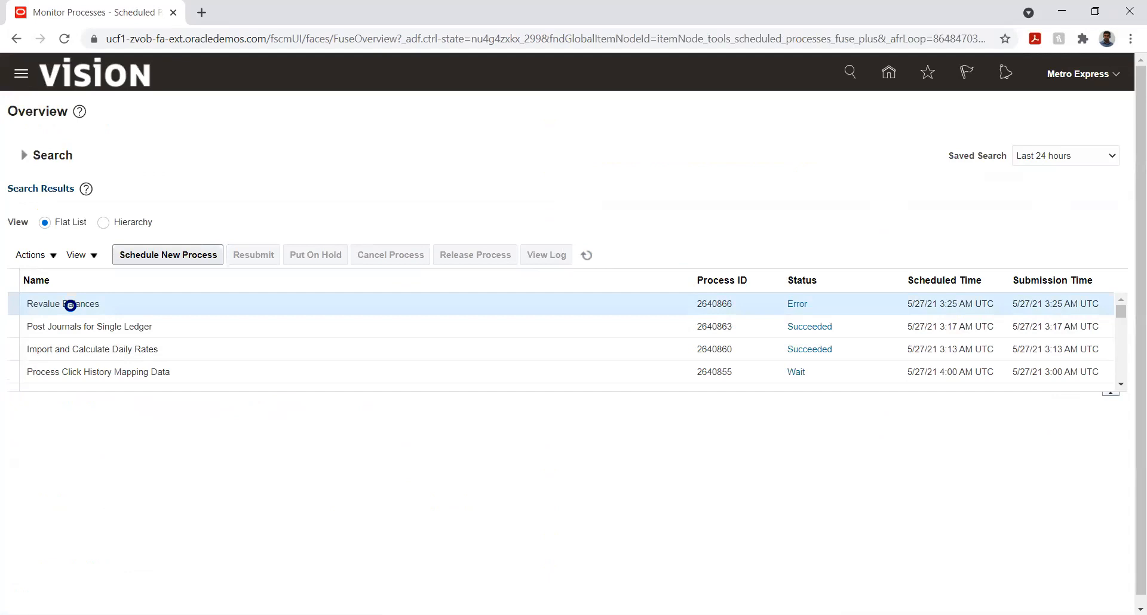
pyautogui.scroll(-1, 4, 445)
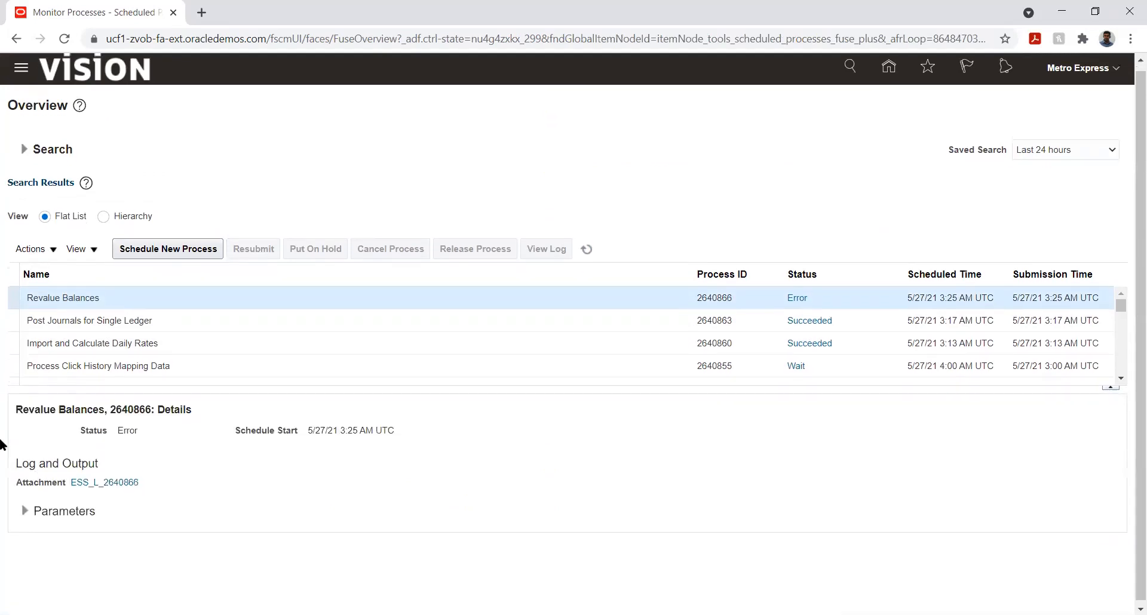
# Step: Download and open the log attachment of the Revalue Balances process
pyautogui.click(131, 479)
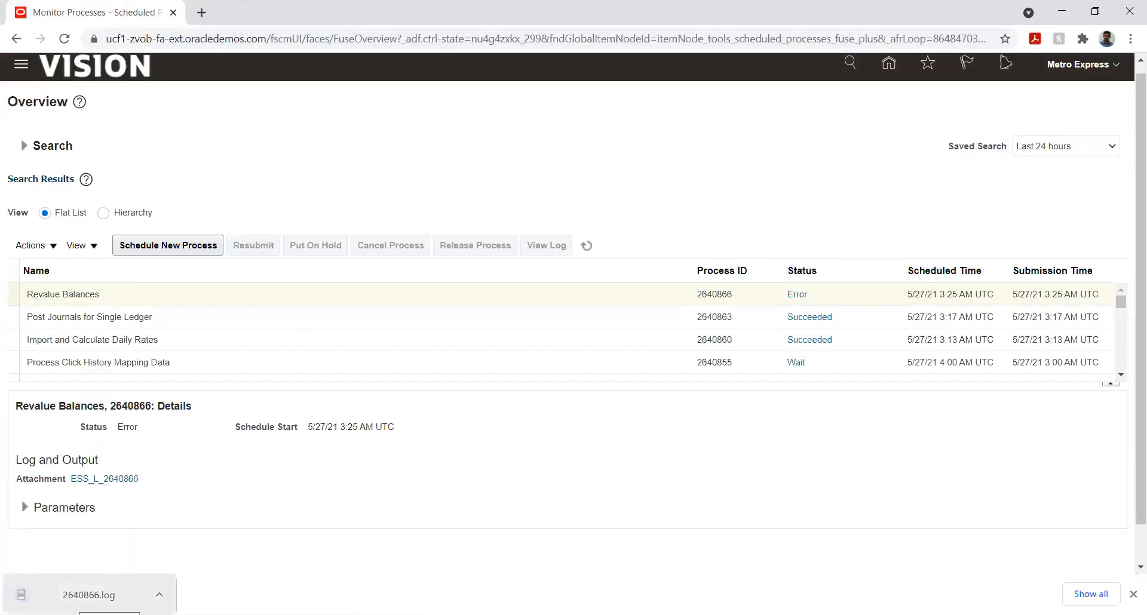
pyautogui.click(90, 594)
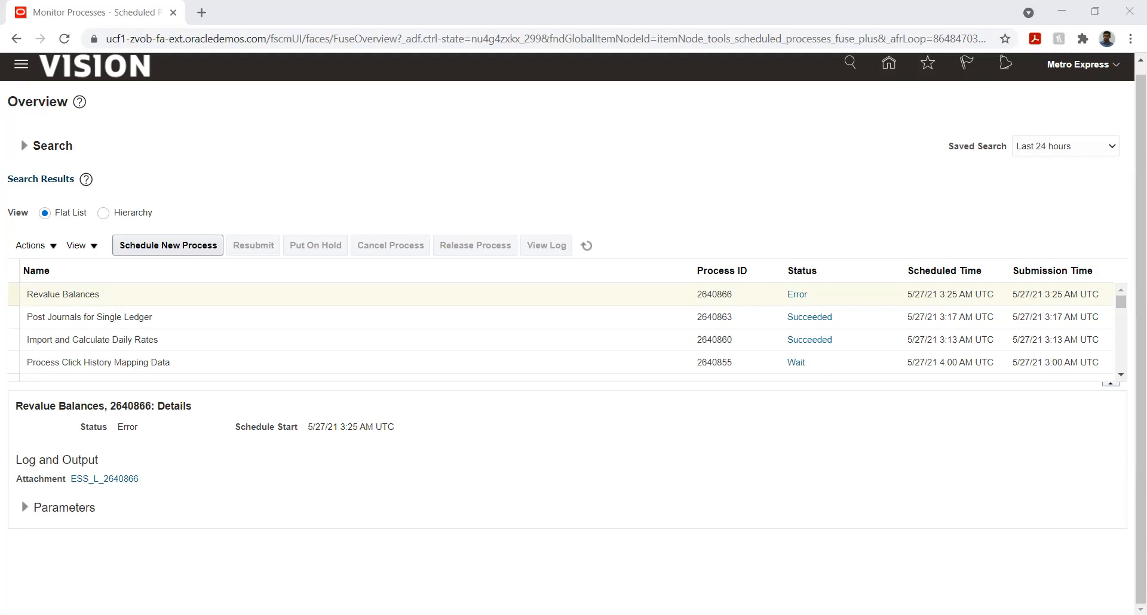
# Step: Return home and open Revalue Balances from the General Accounting Dashboard tasks
pyautogui.click(889, 65)
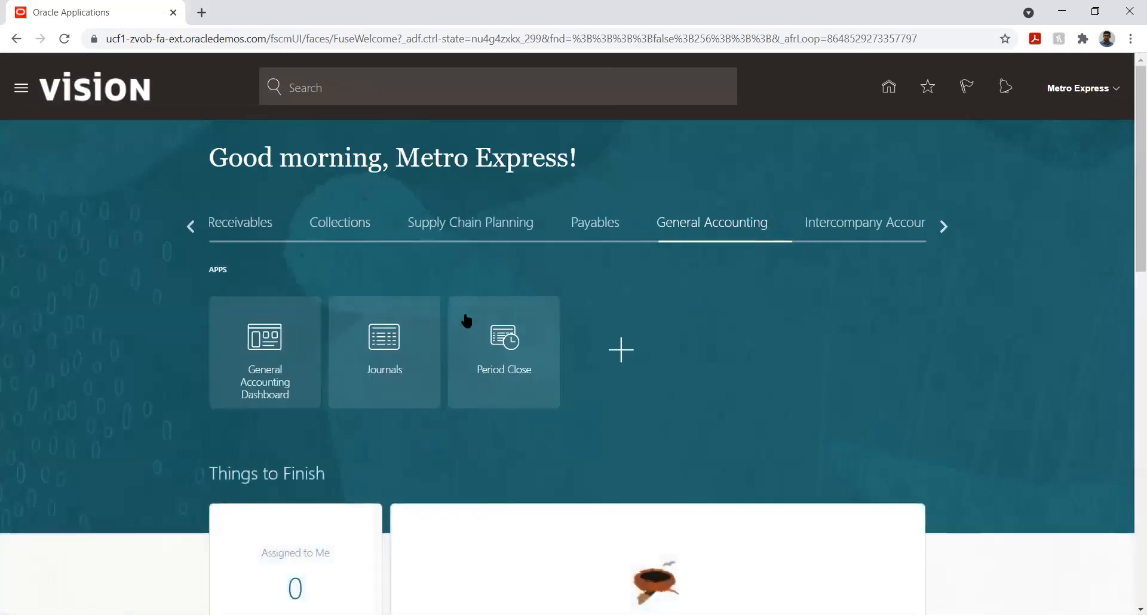
pyautogui.click(261, 333)
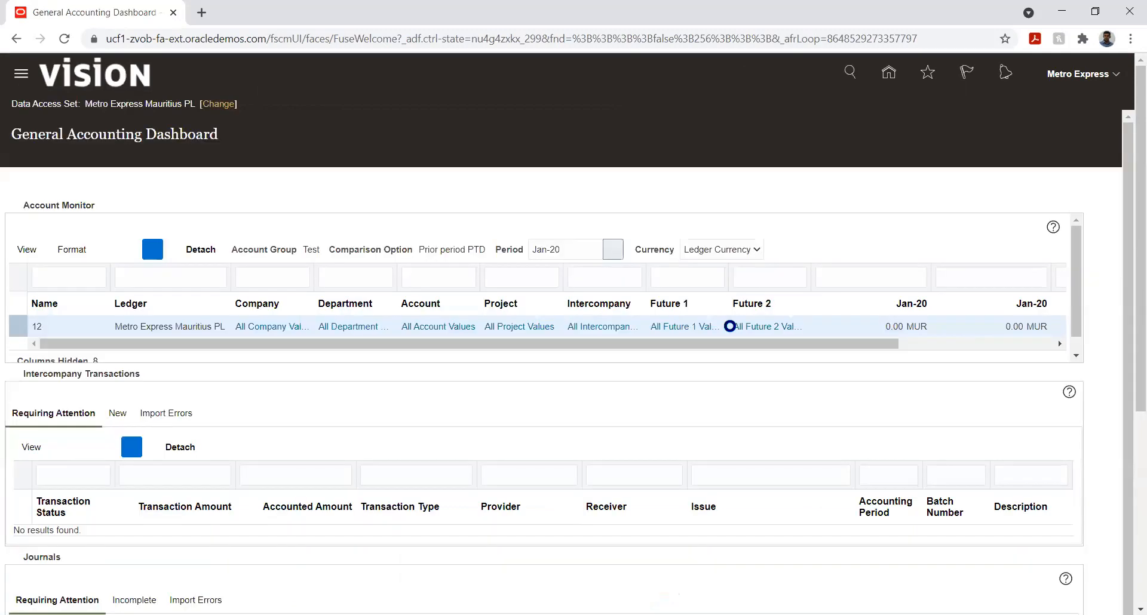
pyautogui.click(1118, 219)
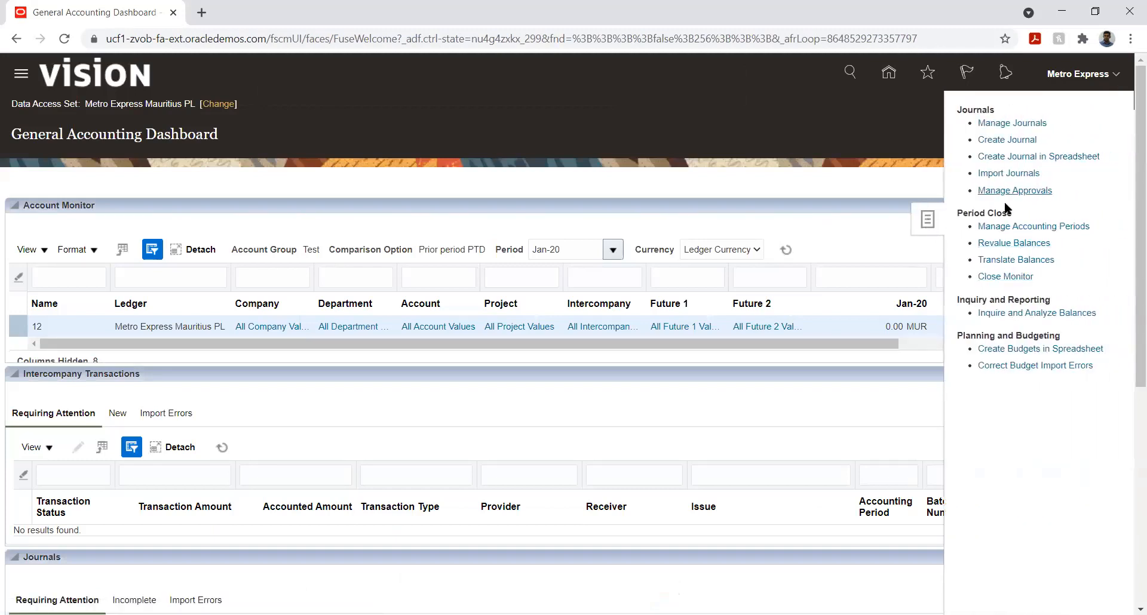
pyautogui.click(982, 243)
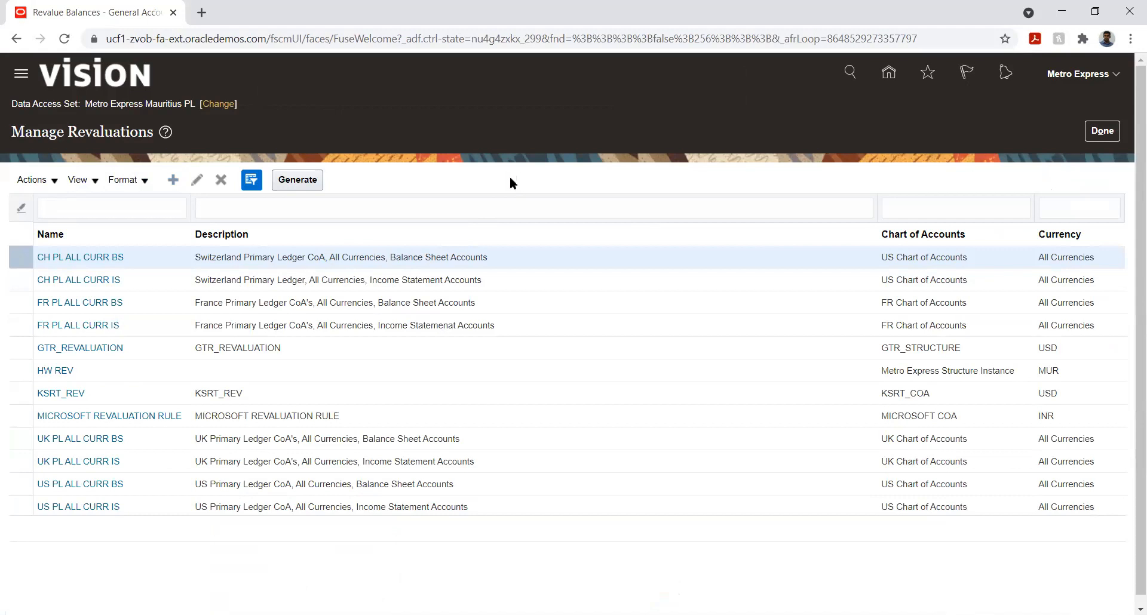
# Step: Create a new revaluation named HW New
pyautogui.click(363, 187)
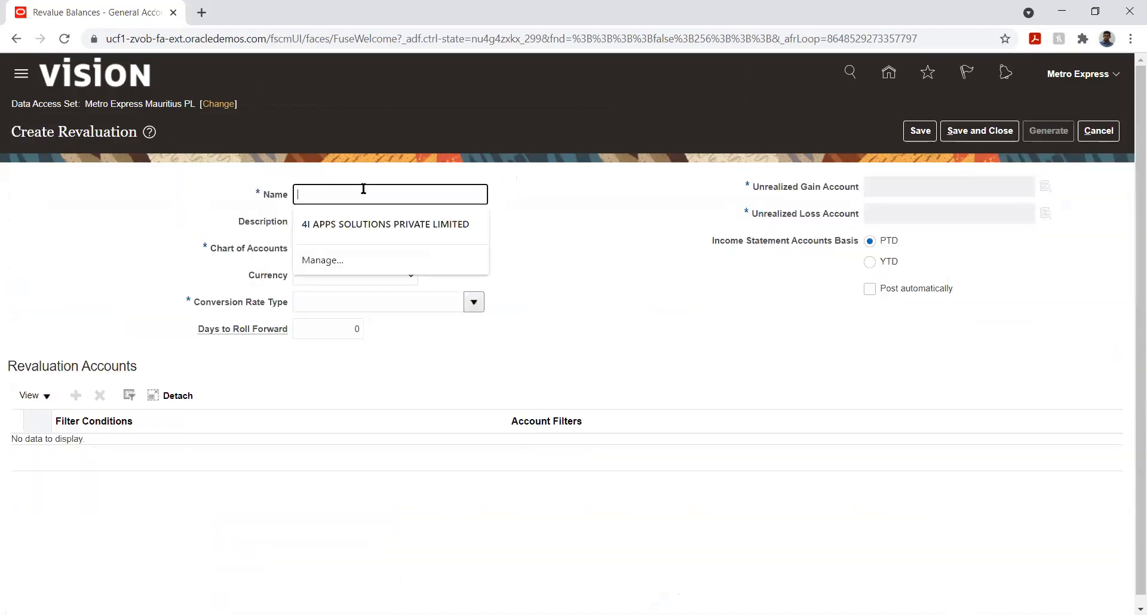
pyautogui.write('HW ')
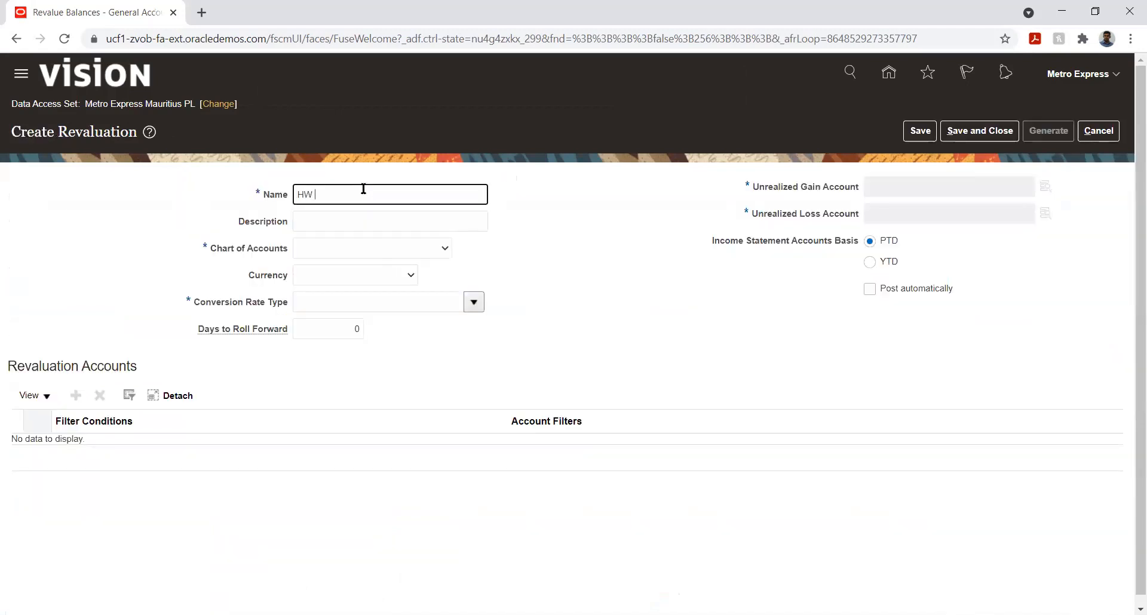
pyautogui.write('Nee')
pyautogui.press('BackSpace')
pyautogui.write('w')
pyautogui.press('Tab')
pyautogui.press('Tab')
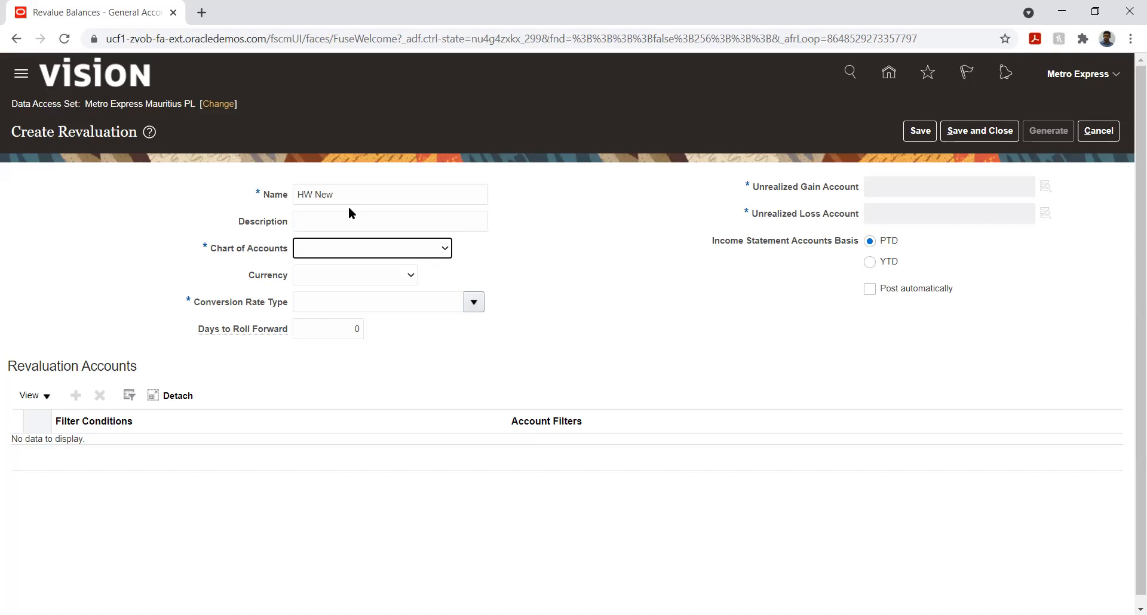
# Step: Set the chart of accounts to Metro Express Structure Instance and the currency to MUR - Mauritius Rupee
pyautogui.press('Down')
pyautogui.press('Down')
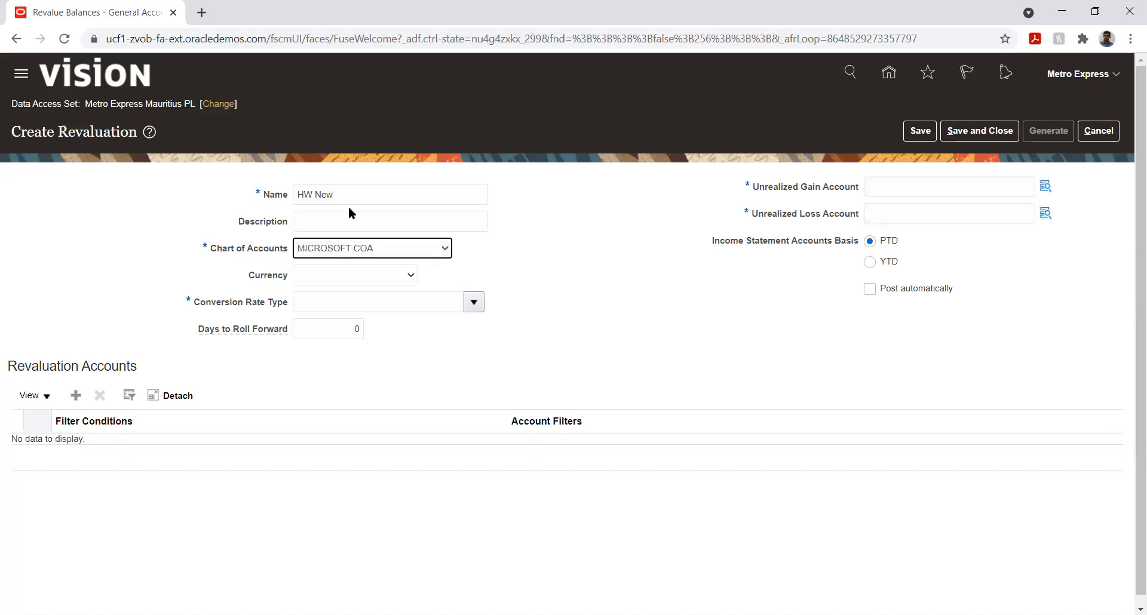
pyautogui.press('Down')
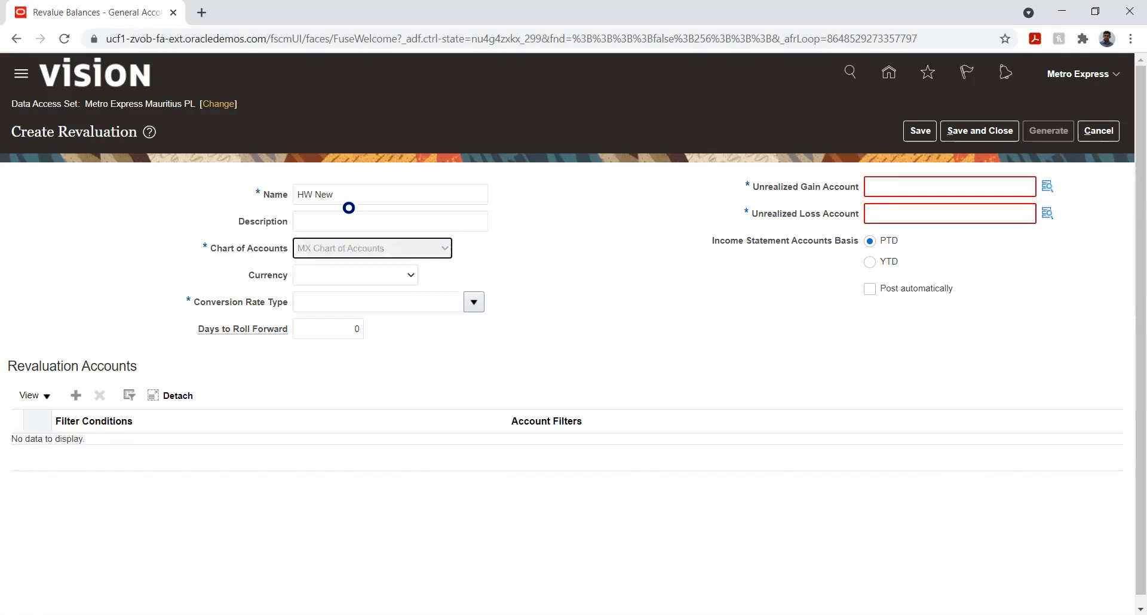
pyautogui.press('Down')
pyautogui.press('Down')
pyautogui.press('Tab')
pyautogui.press('Down')
pyautogui.press('Down')
pyautogui.press('Down')
pyautogui.press('Down')
pyautogui.press('Down')
pyautogui.press('Down')
pyautogui.press('Down')
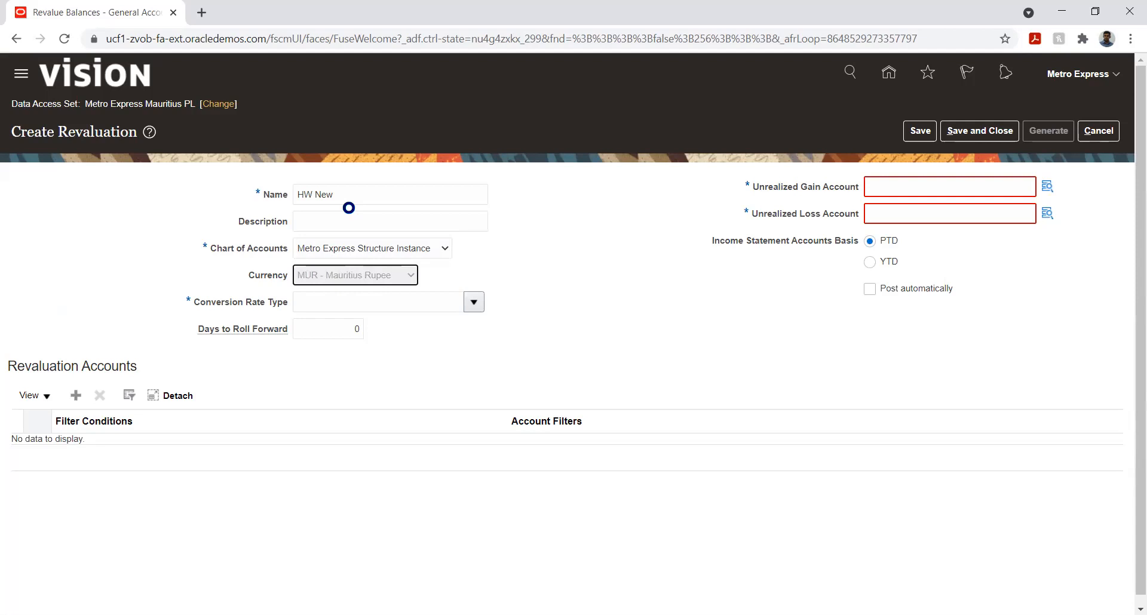
# Step: Set the conversion rate type to Corporate and paste 01.001.78630.01.01.00.00 as the unrealized gain account
pyautogui.click(474, 303)
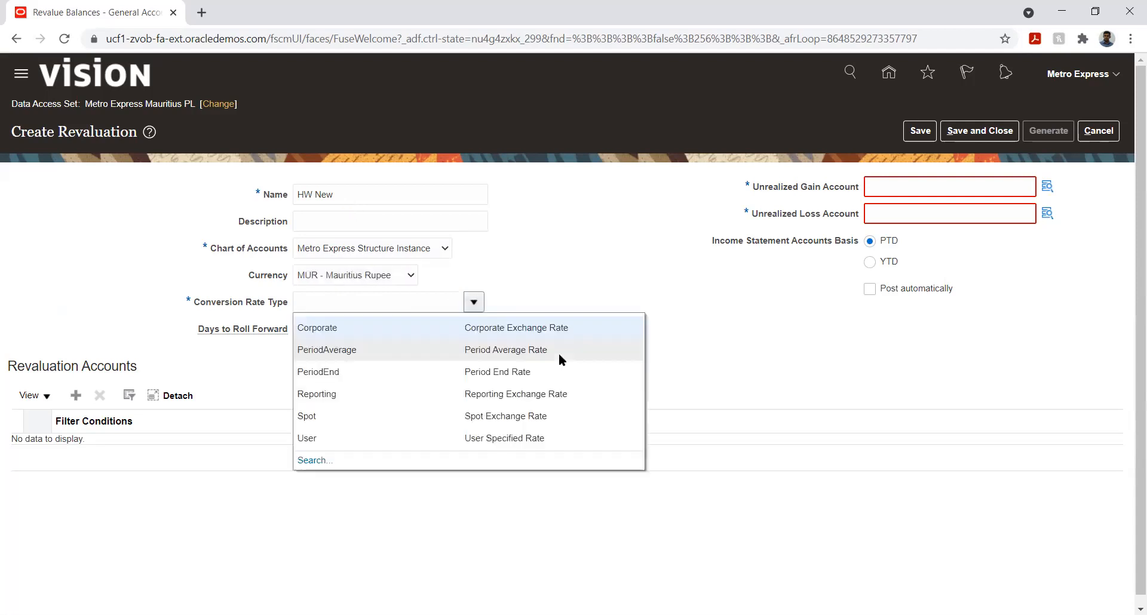
pyautogui.click(380, 329)
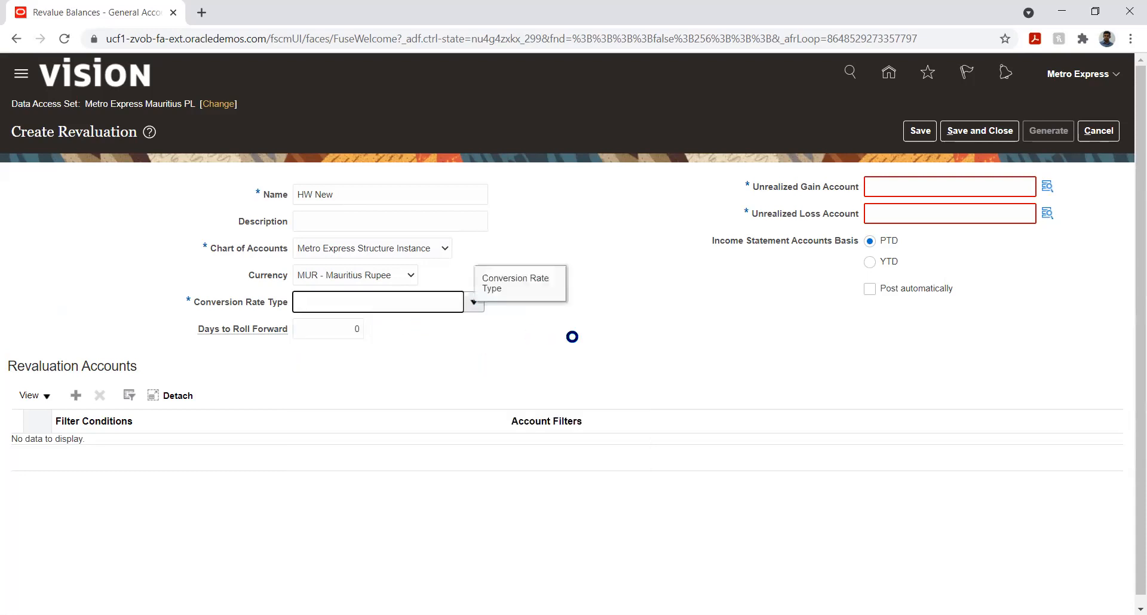
pyautogui.click(1047, 186)
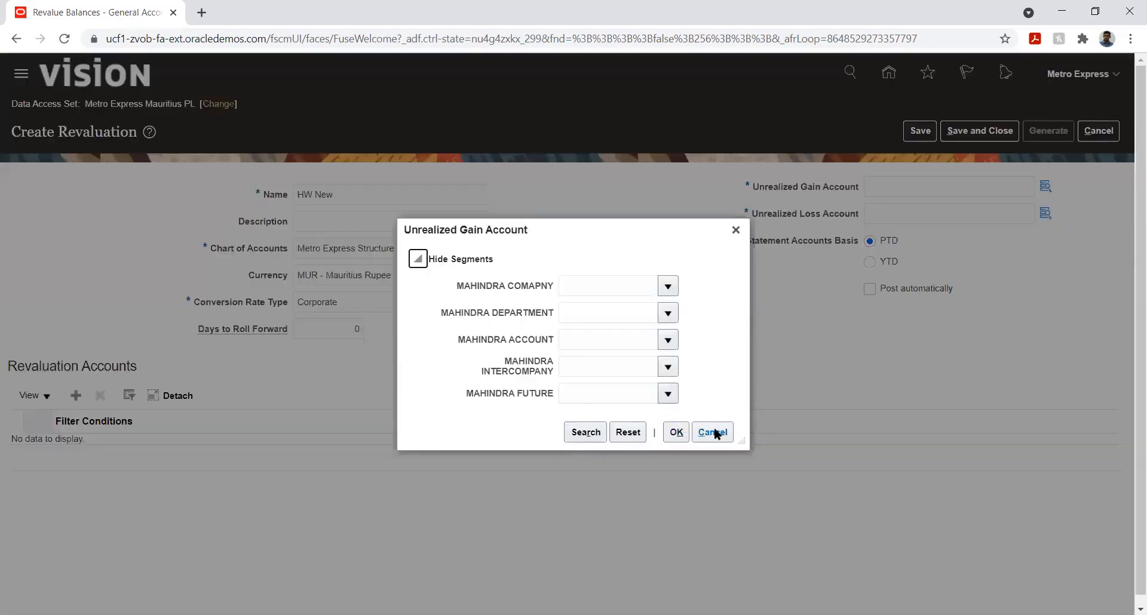
pyautogui.click(936, 186)
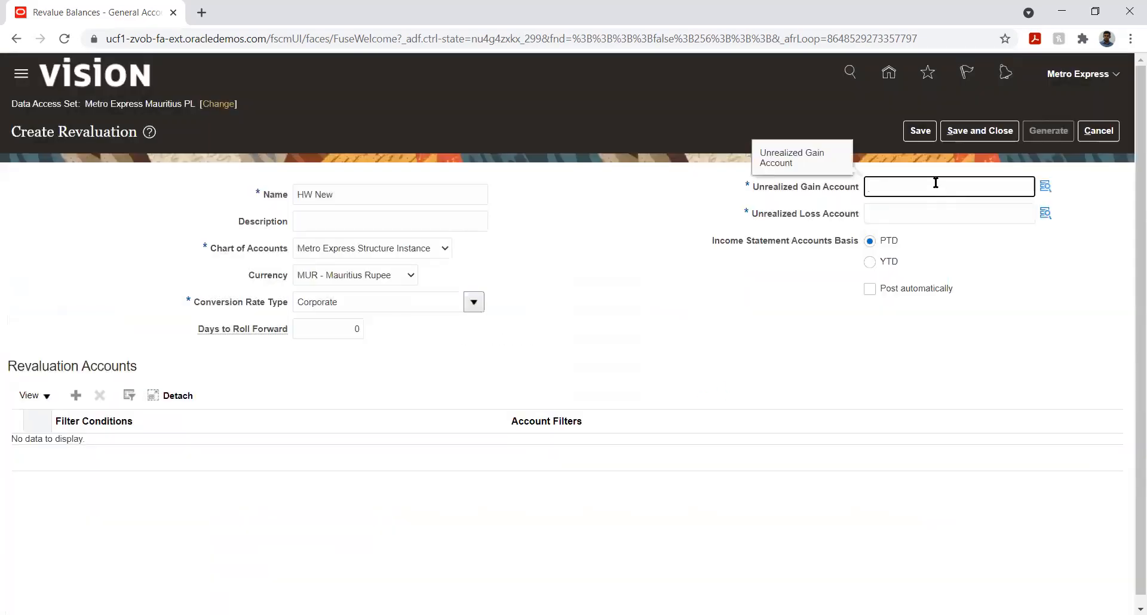
pyautogui.write('01.001.78630.01.01.00.00')
pyautogui.click(948, 214)
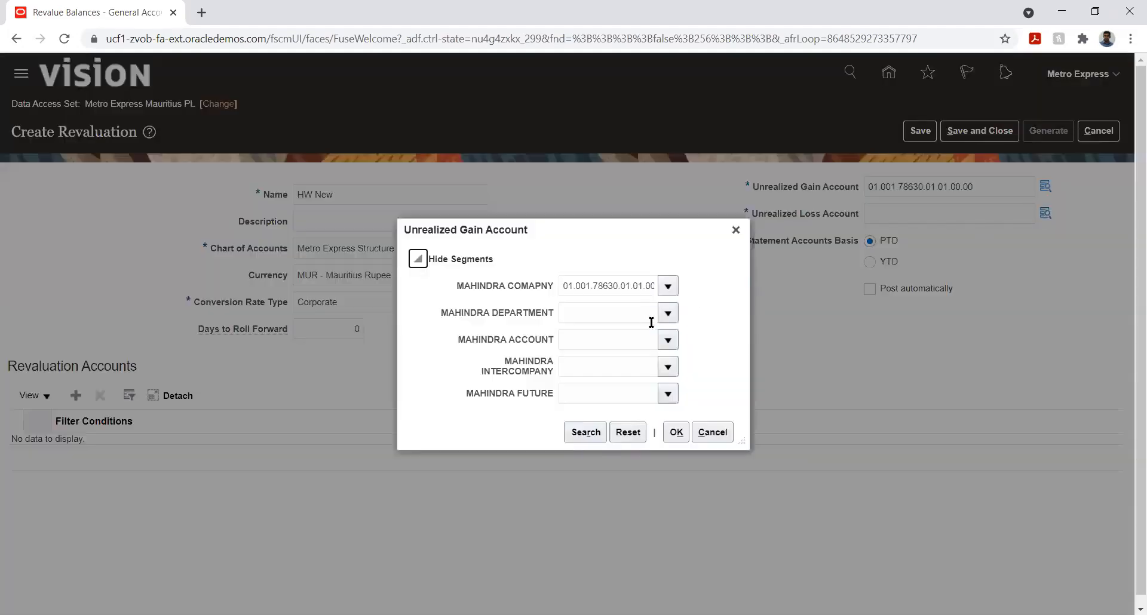
pyautogui.click(710, 432)
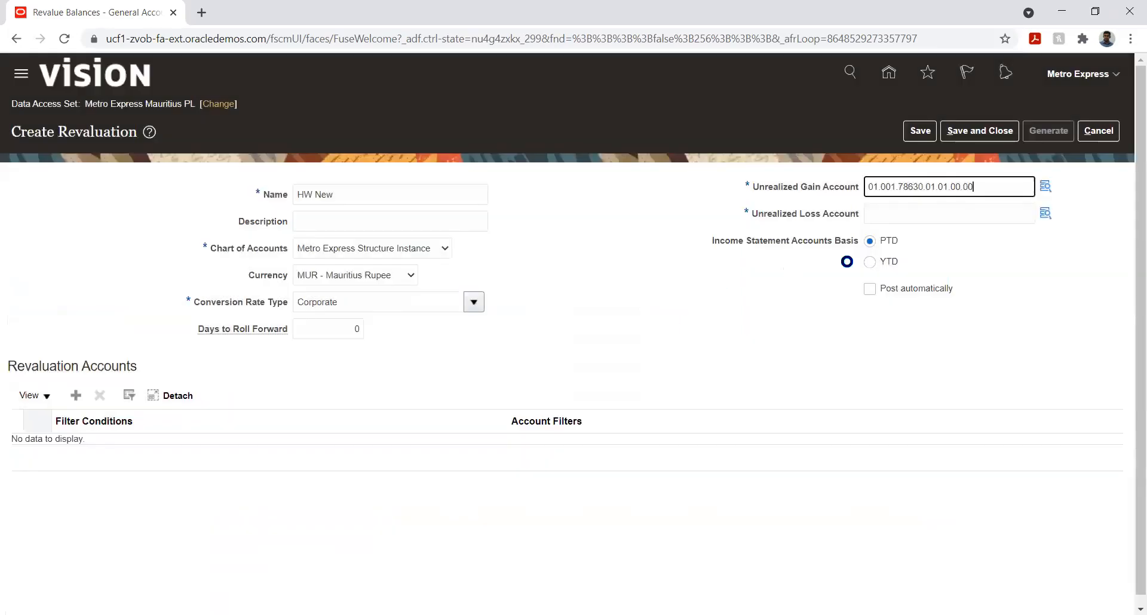
pyautogui.click(942, 215)
pyautogui.click(1045, 186)
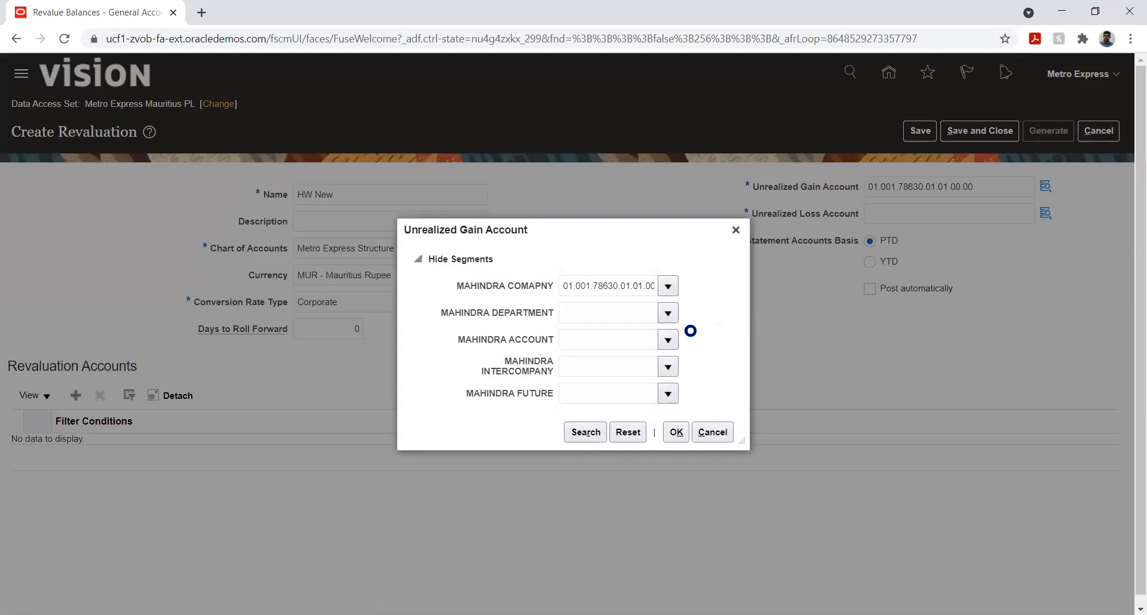
pyautogui.click(667, 288)
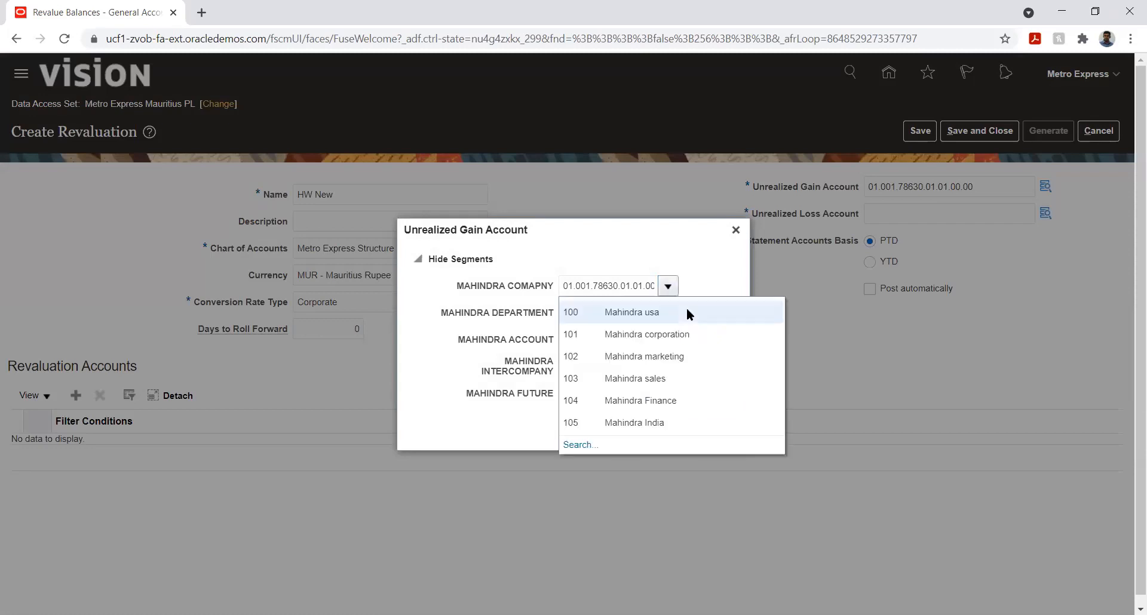
pyautogui.click(661, 310)
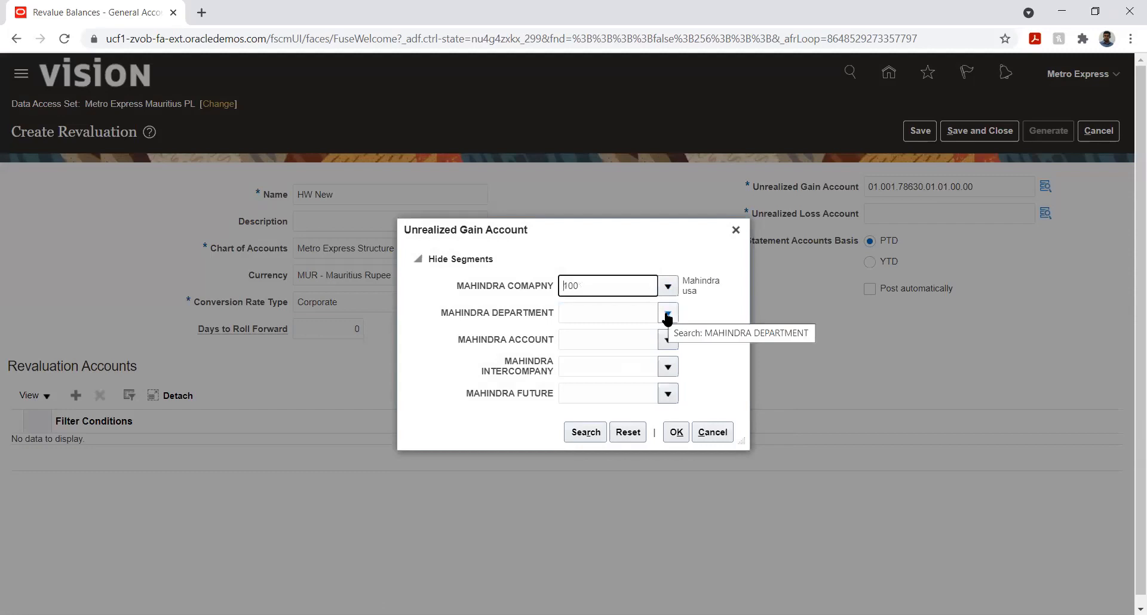
pyautogui.click(667, 315)
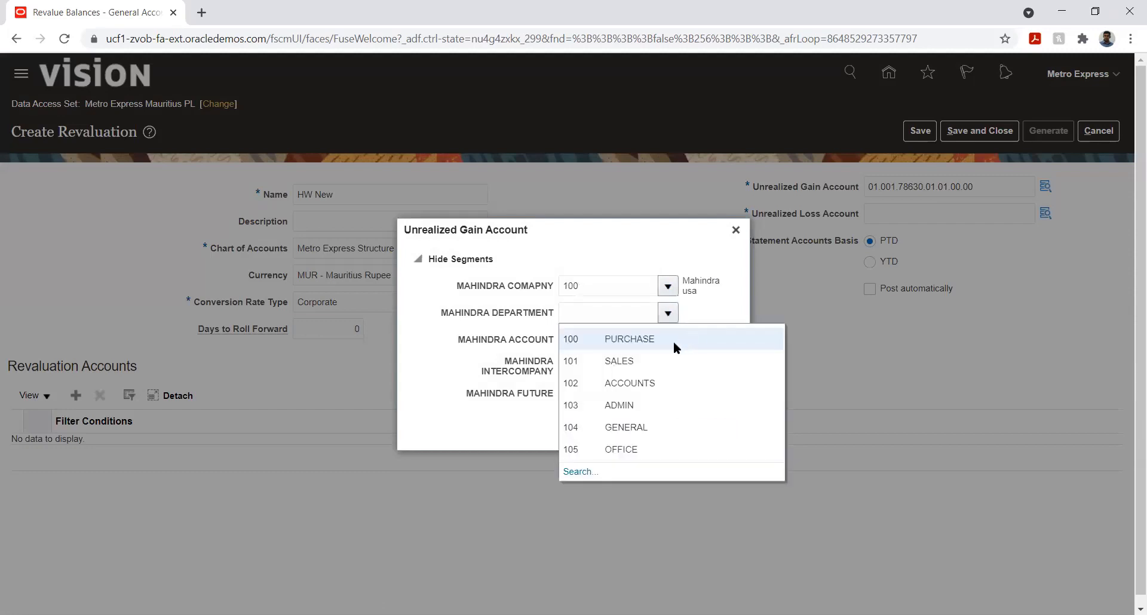
pyautogui.click(627, 339)
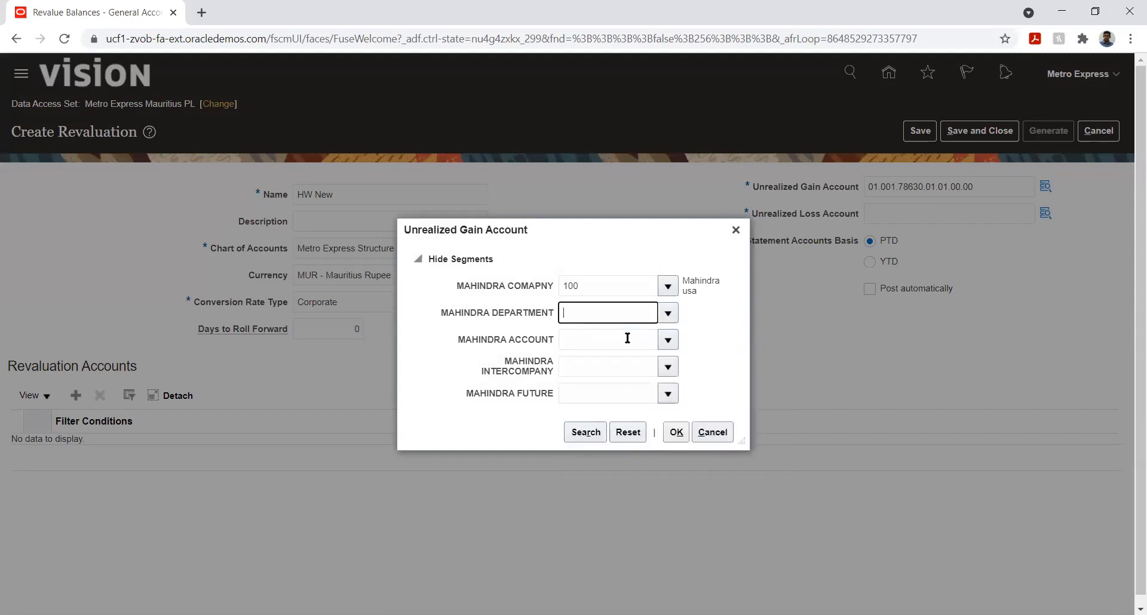
pyautogui.click(668, 342)
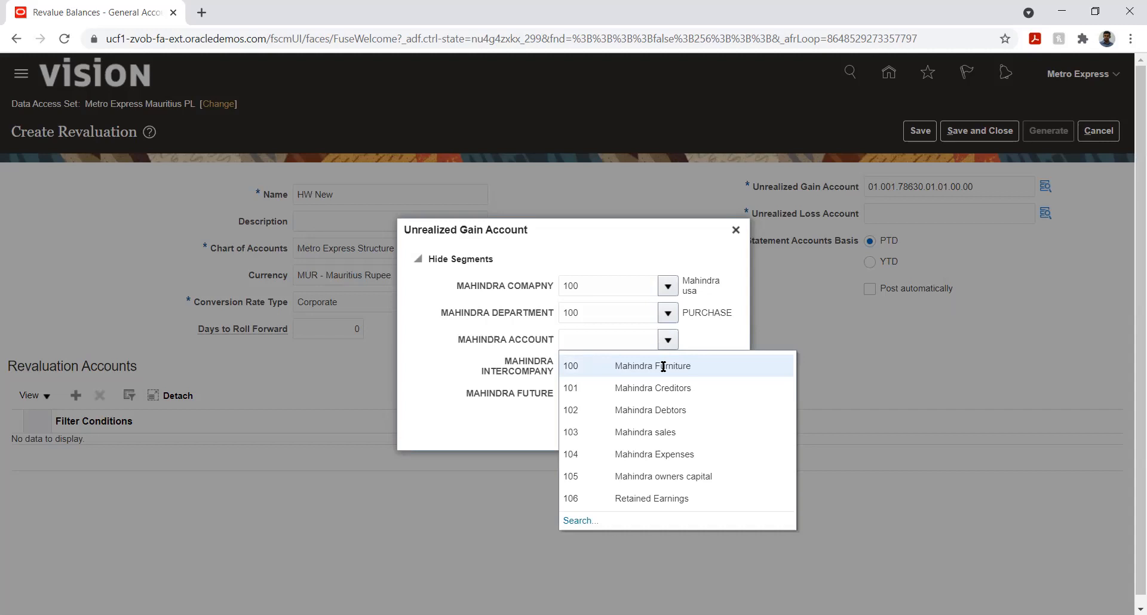
pyautogui.click(705, 257)
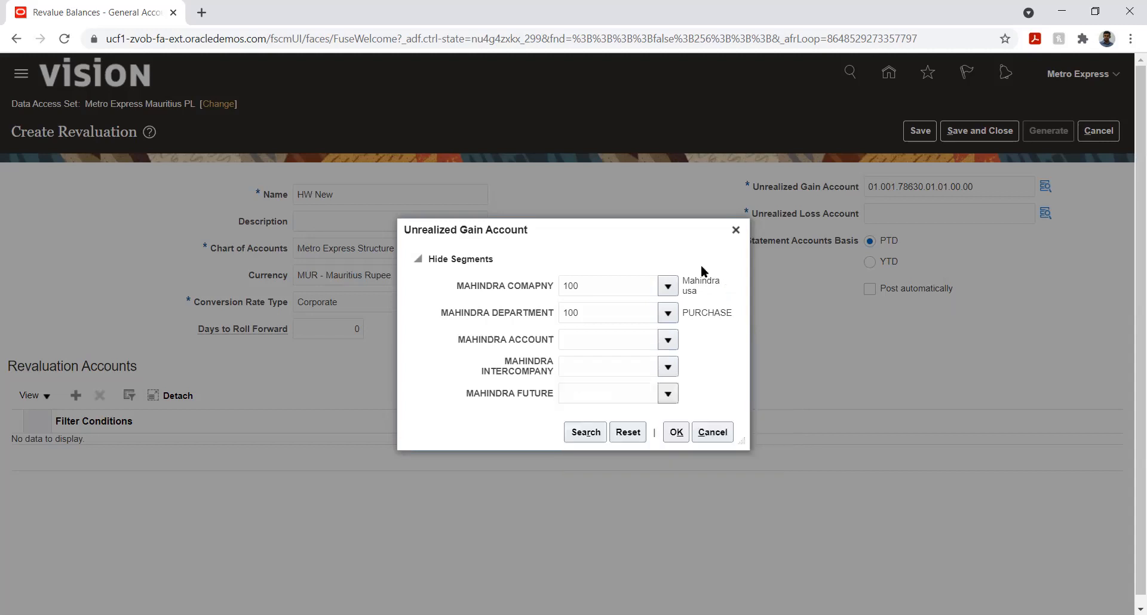
pyautogui.click(705, 433)
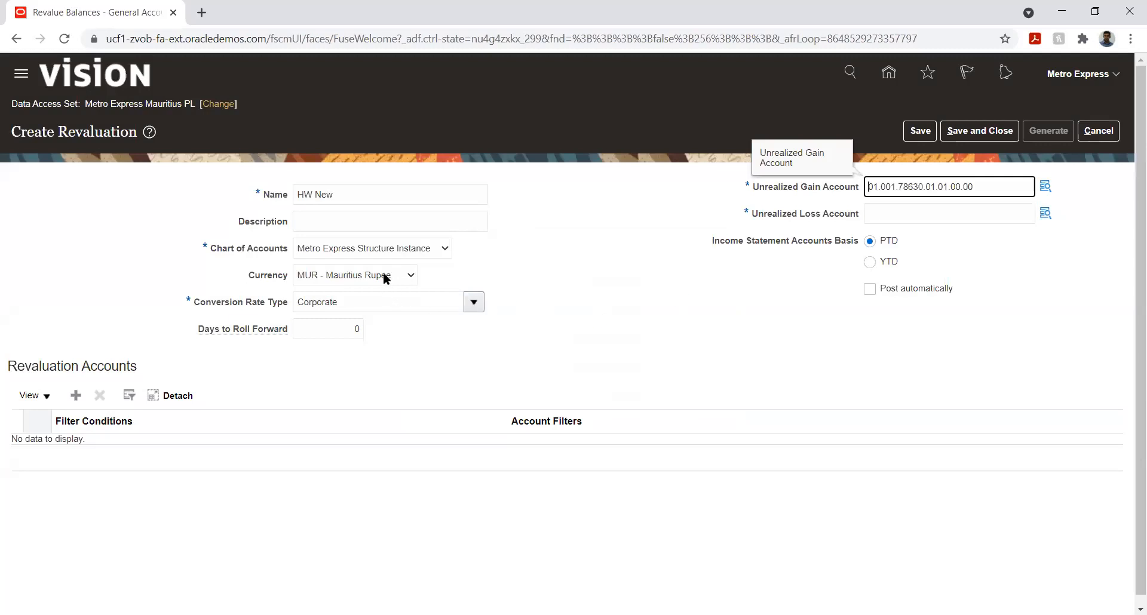
# Step: Reselect Metro Express Structure Instance as chart of accounts, clear the unrealized gain account, and open then cancel its account lookup
pyautogui.click(385, 251)
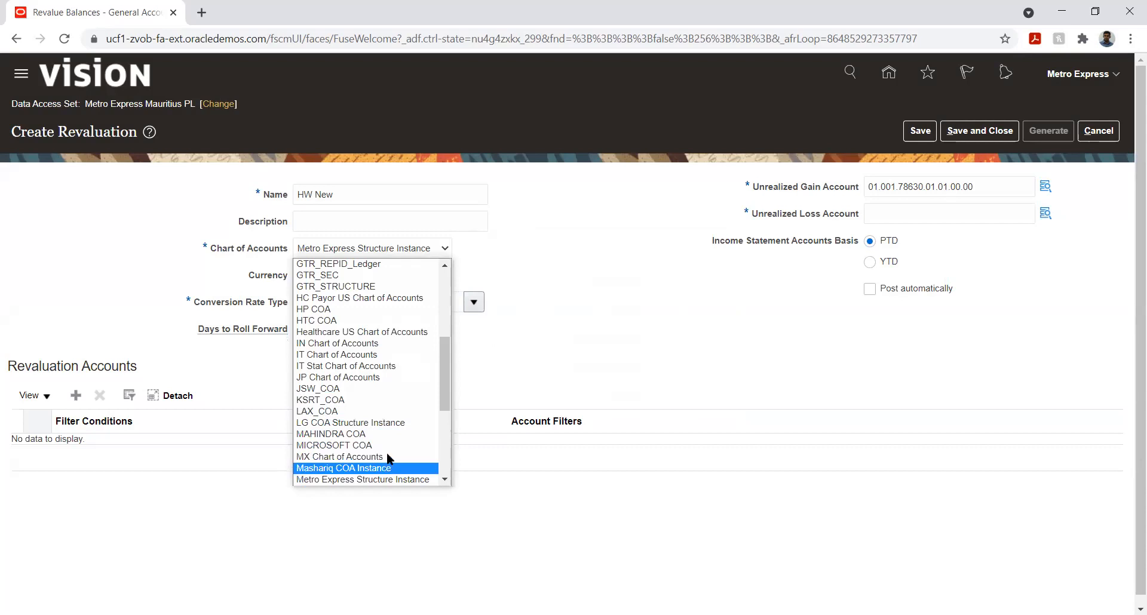
pyautogui.scroll(-4, 393, 418)
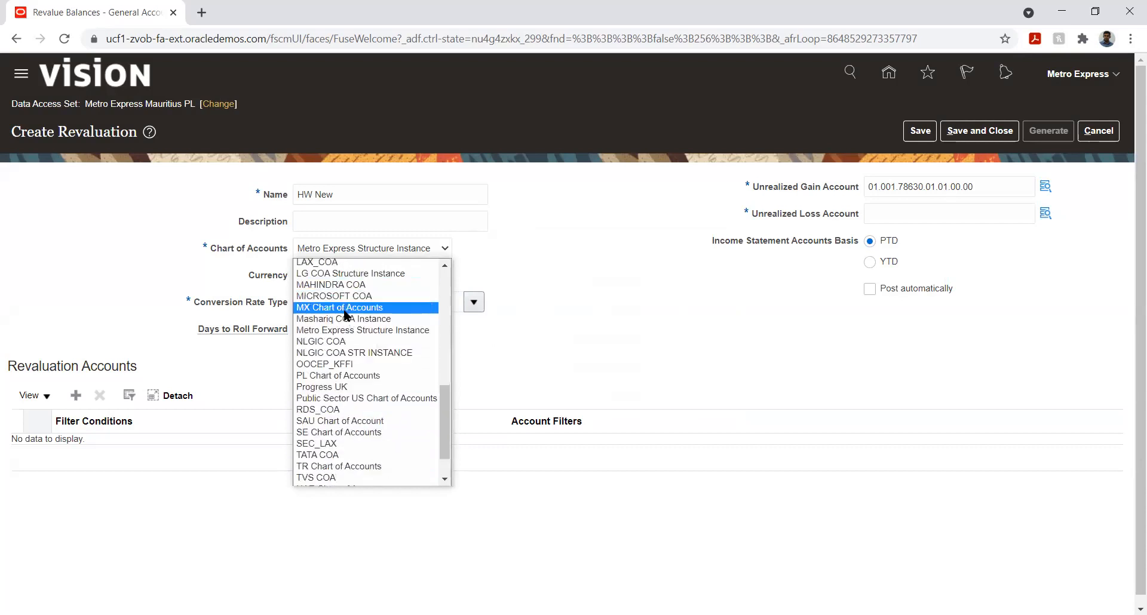
pyautogui.click(350, 332)
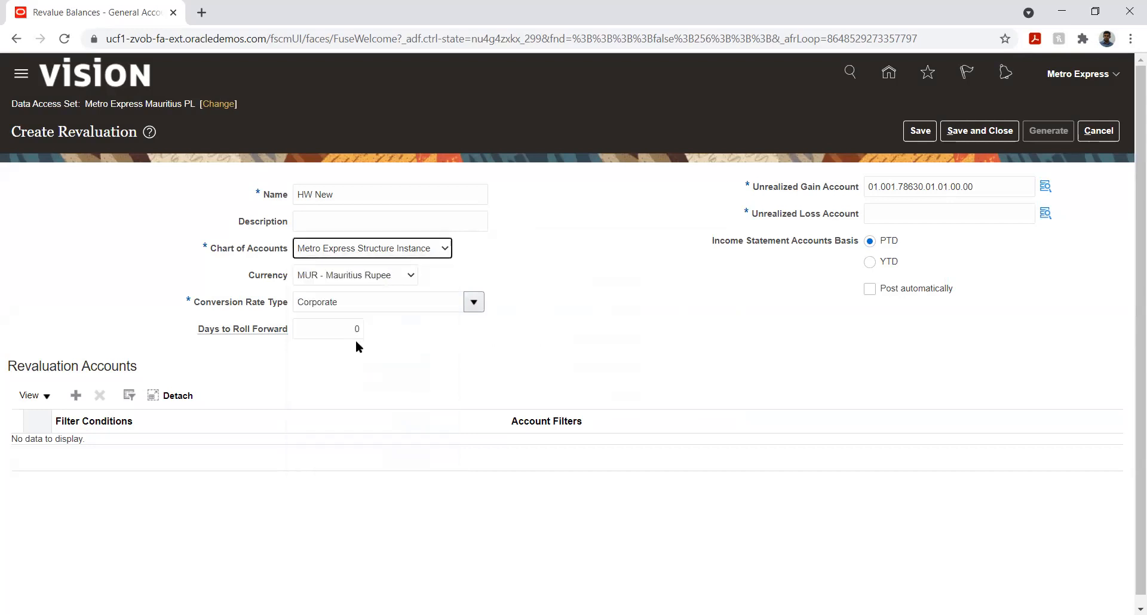
pyautogui.press('Tab')
pyautogui.press('Tab')
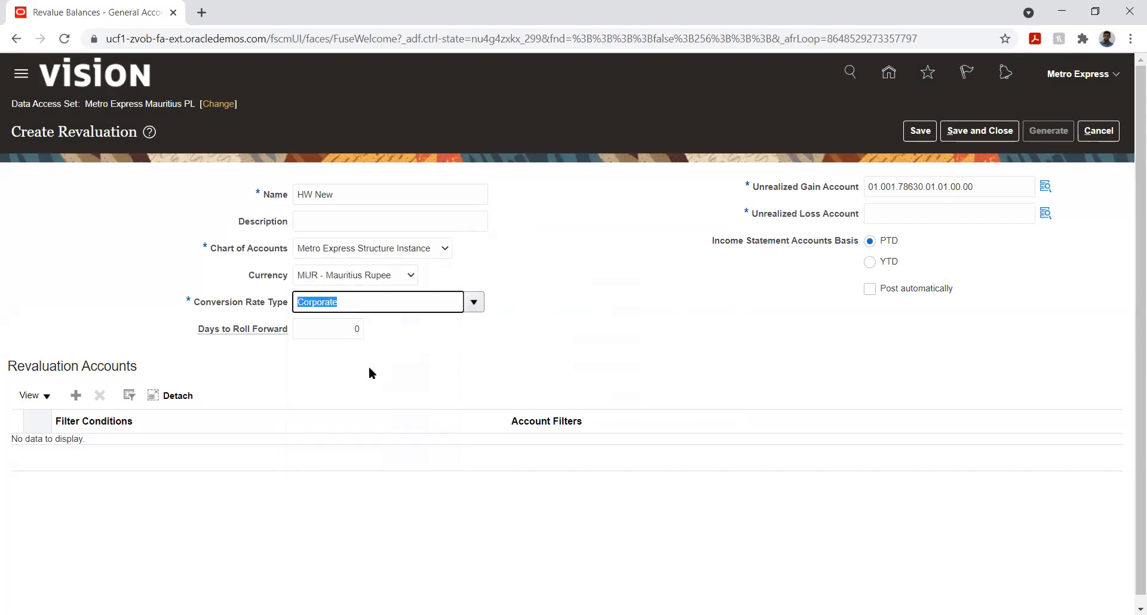
pyautogui.press('Tab')
pyautogui.press('Tab')
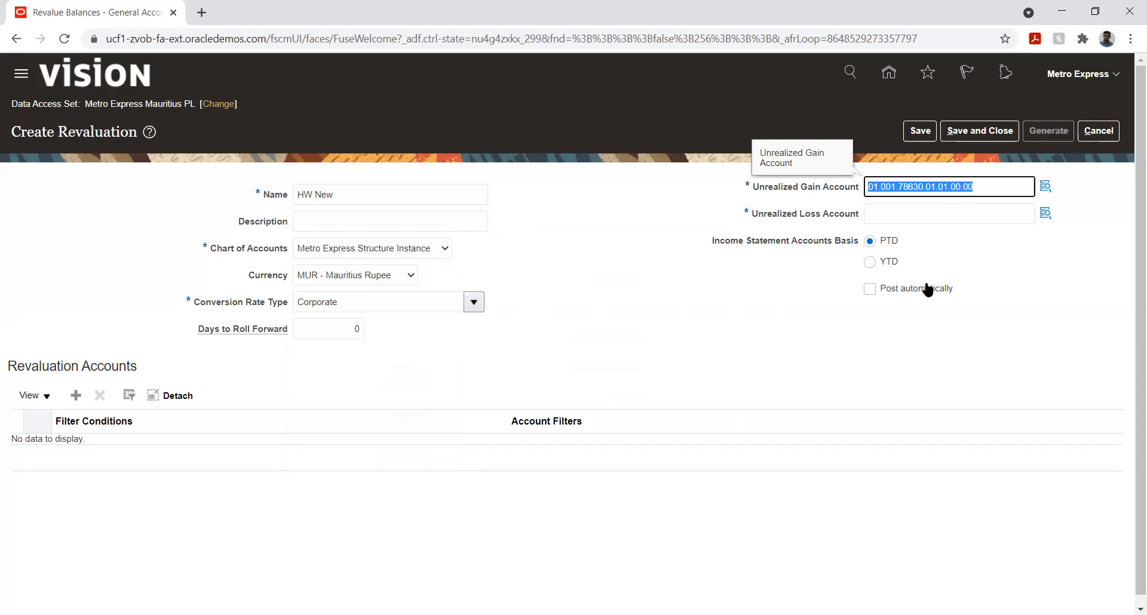
pyautogui.press('BackSpace')
pyautogui.press('Tab')
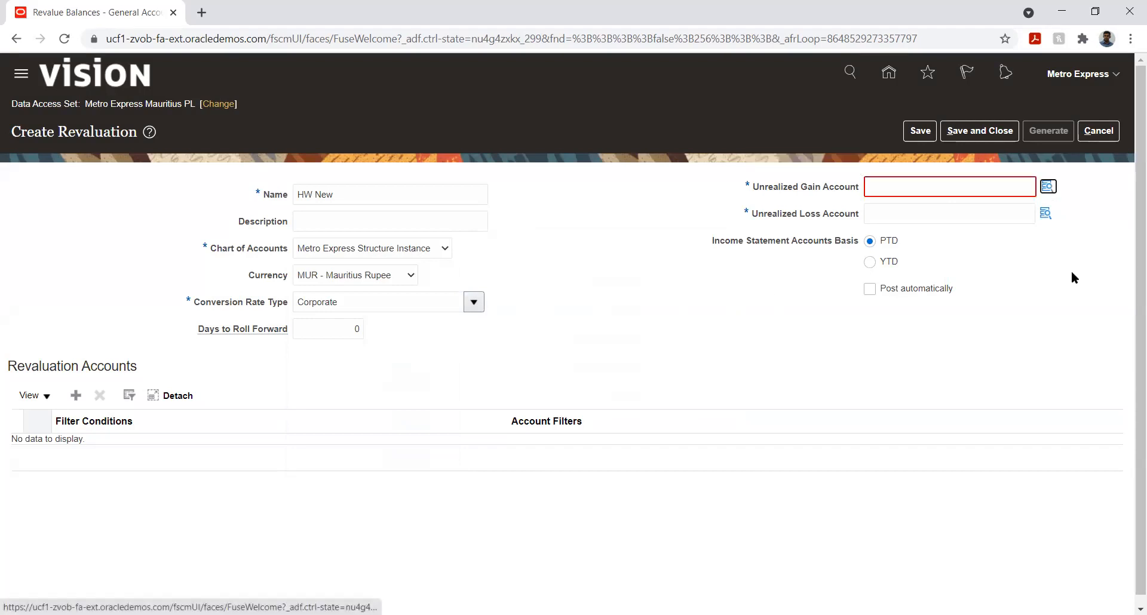
pyautogui.click(1047, 187)
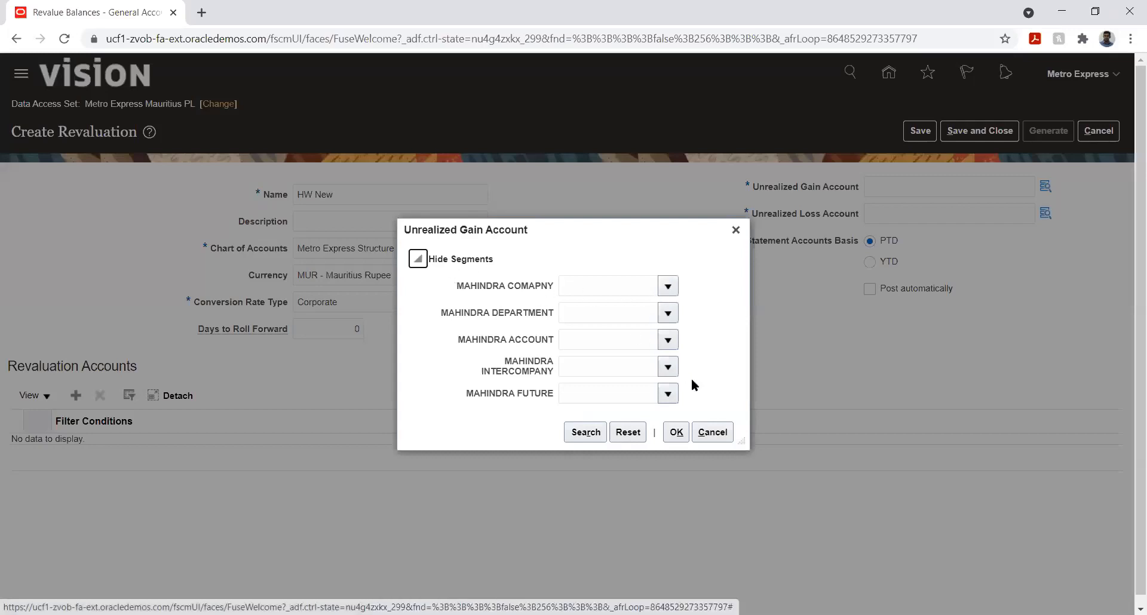
pyautogui.click(711, 432)
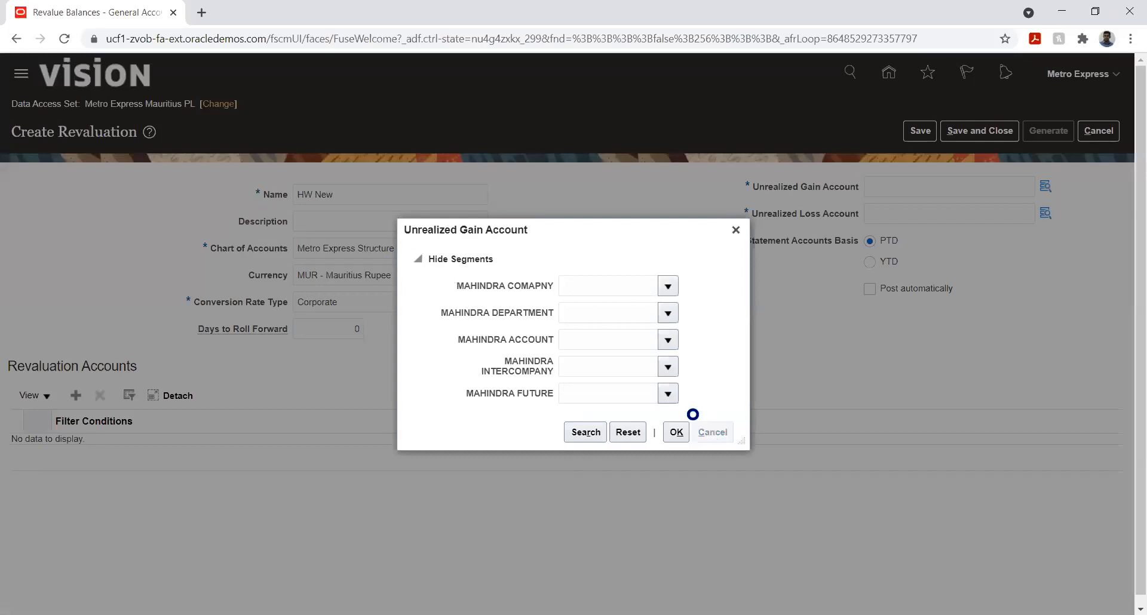
# Step: Switch the chart of accounts to MICROSOFT COA and try the unrealized gain account lookup again
pyautogui.click(428, 248)
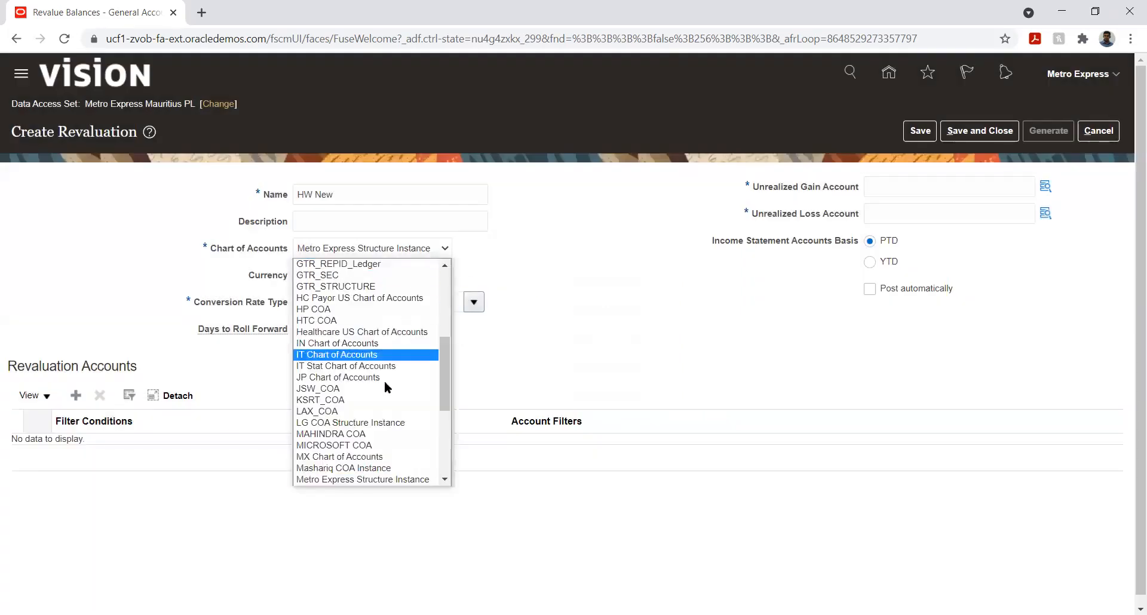
pyautogui.click(430, 445)
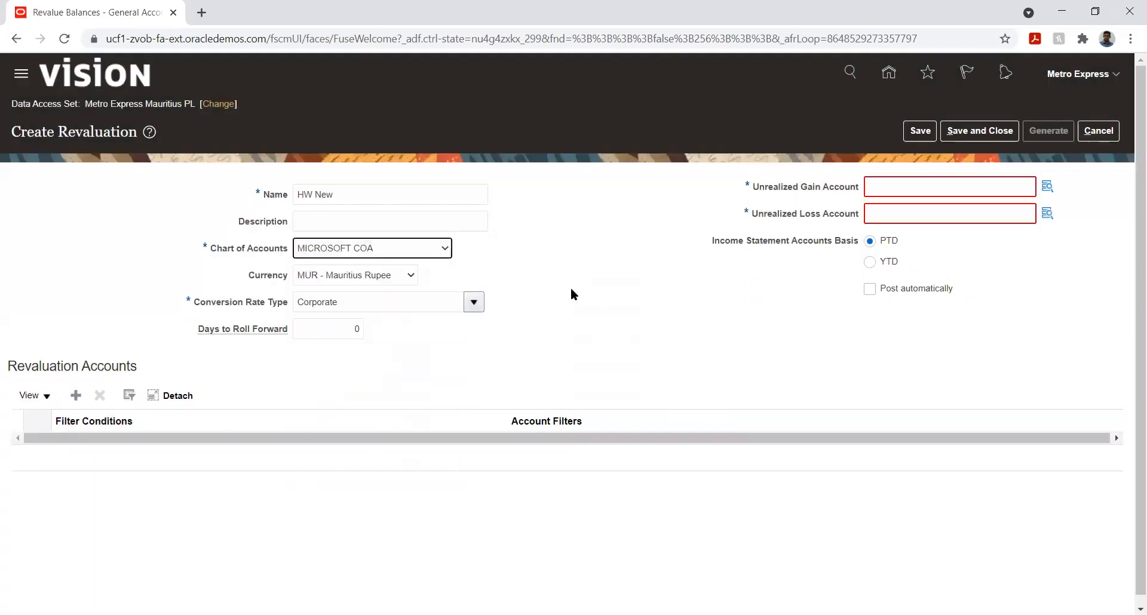
pyautogui.click(1047, 186)
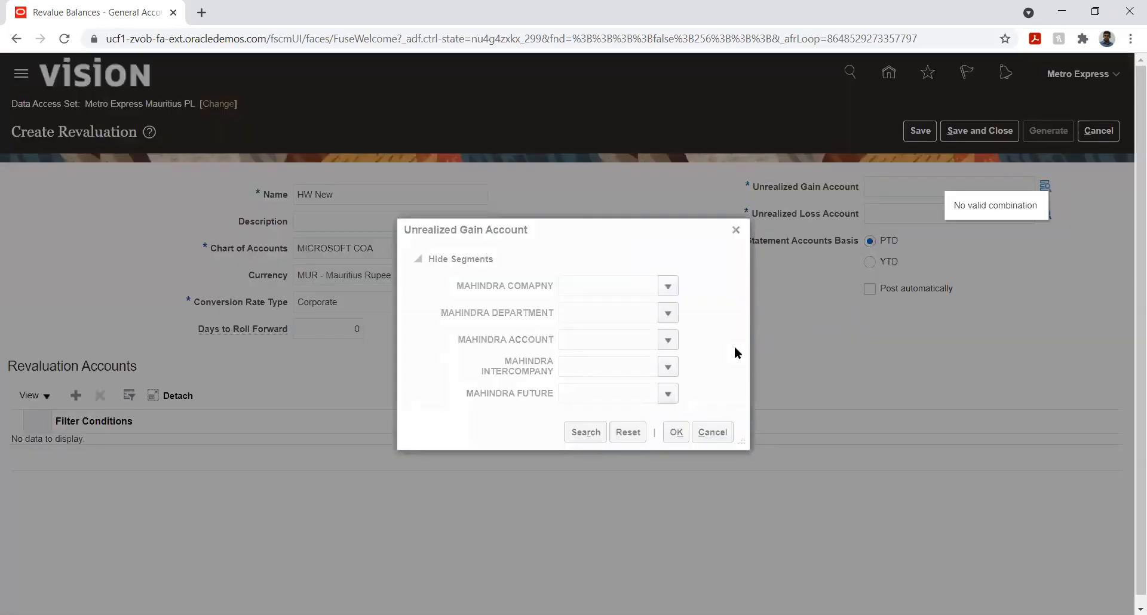
pyautogui.click(712, 432)
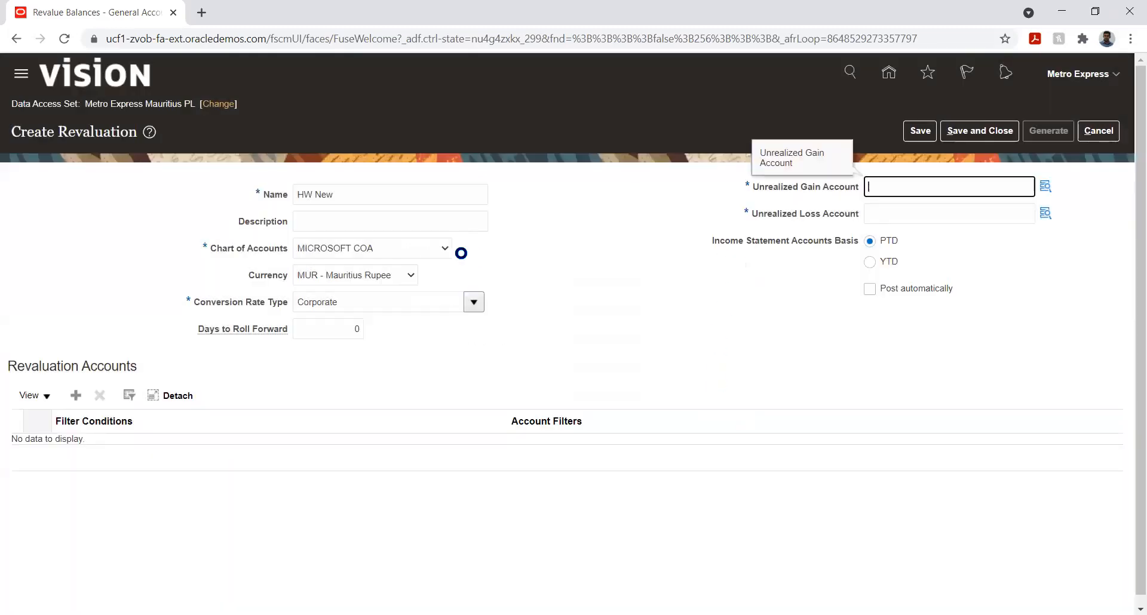
# Step: Switch the chart of accounts back to Metro Express Structure Instance, retry the gain account lookup, and cancel the new revaluation
pyautogui.click(390, 247)
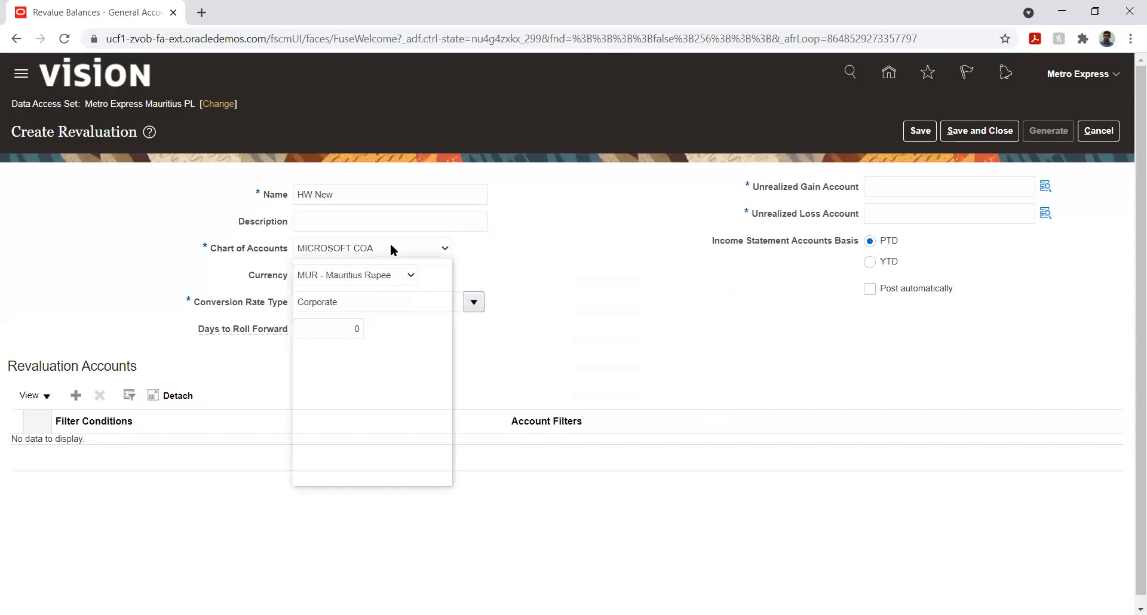
pyautogui.scroll(-3, 370, 356)
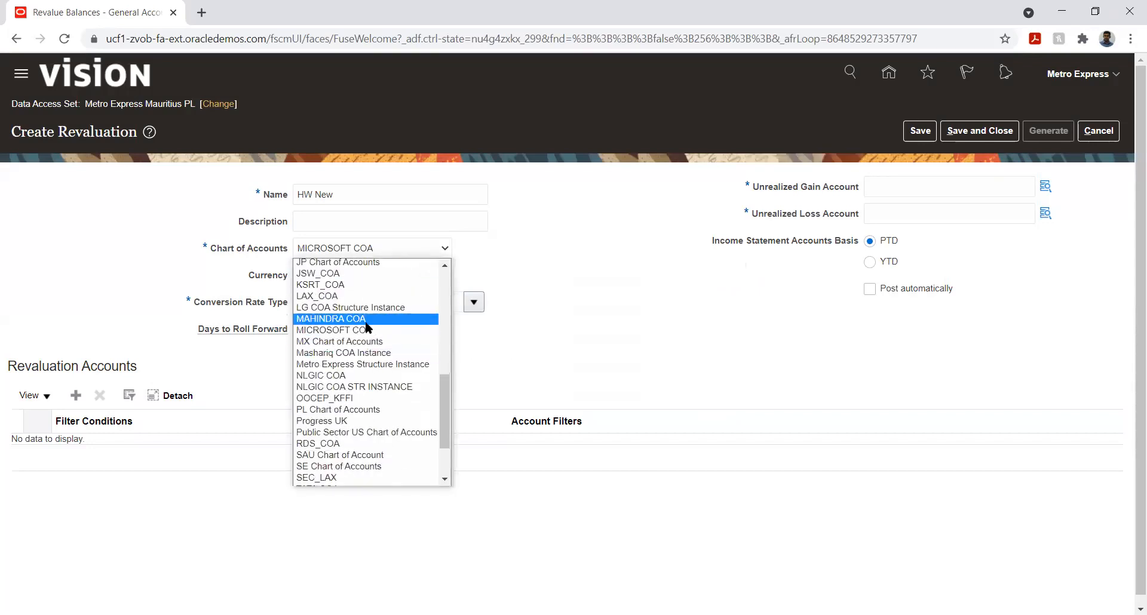
pyautogui.click(371, 364)
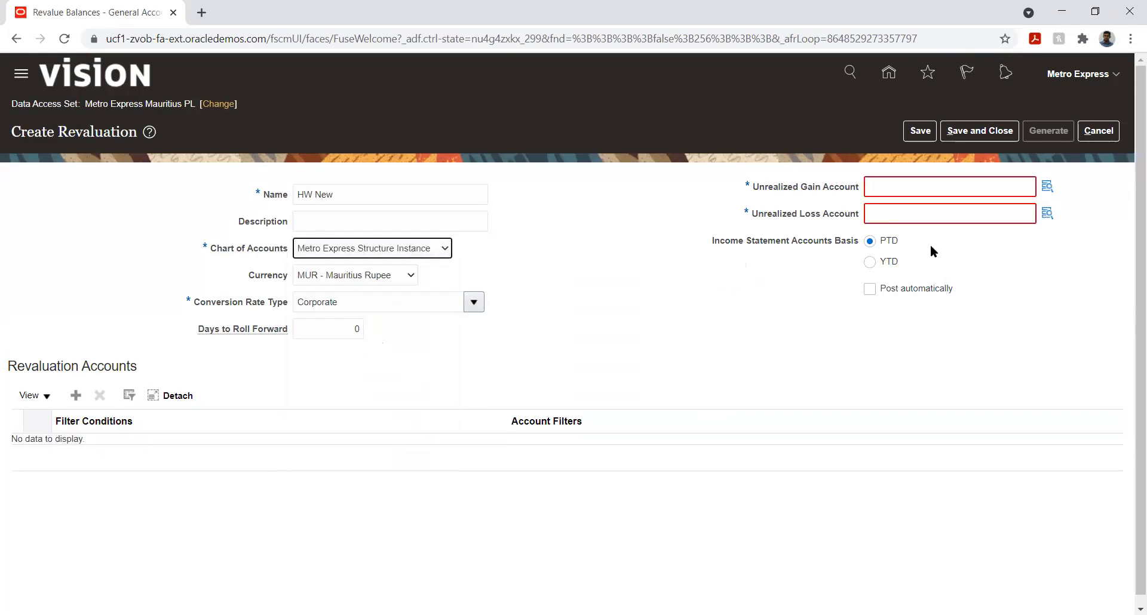
pyautogui.click(1047, 187)
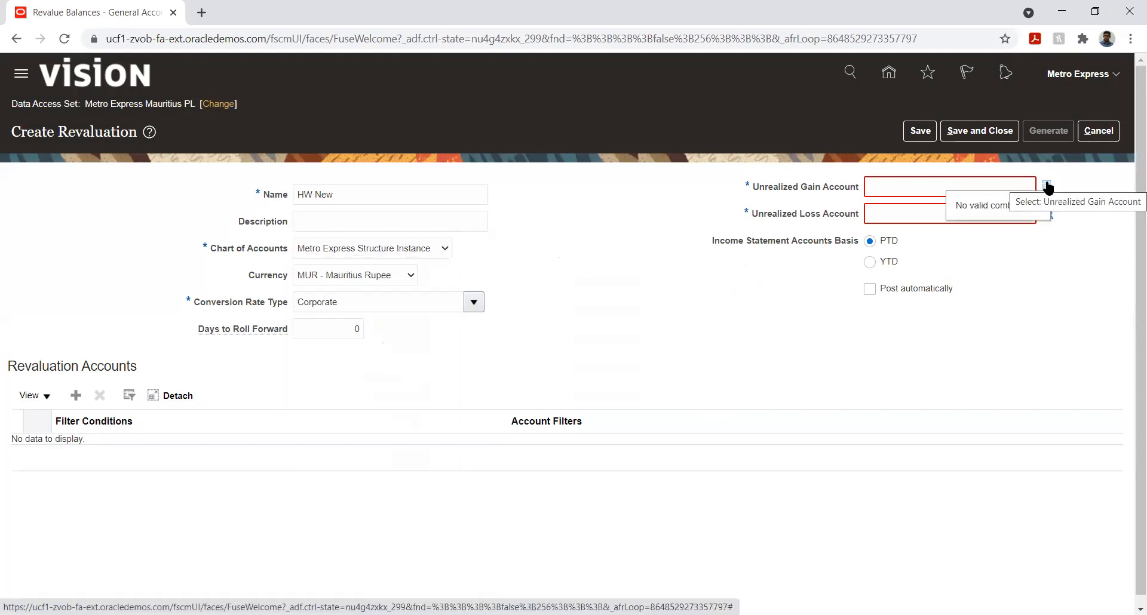
pyautogui.click(1099, 131)
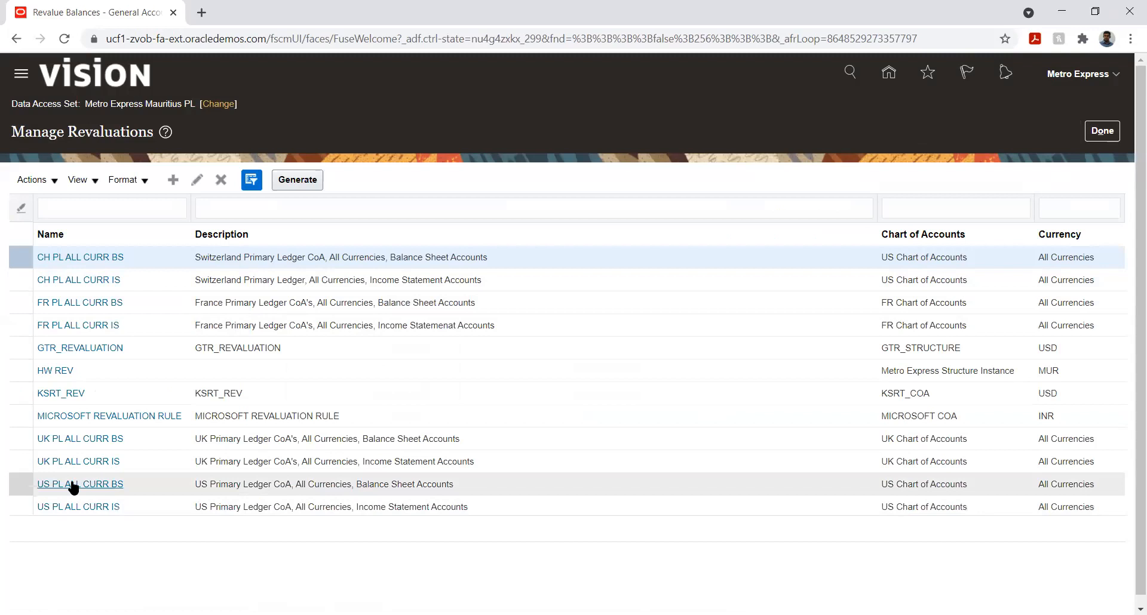
# Step: Open the HW REV revaluation, change its currency to INR - Indian Rupee, and save
pyautogui.click(47, 373)
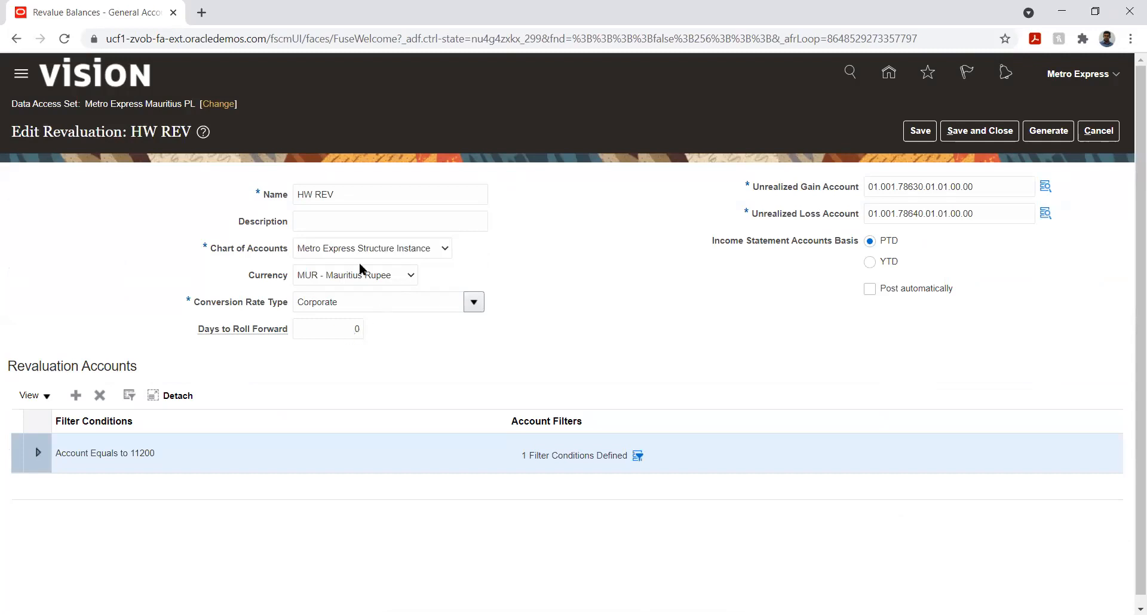
pyautogui.click(376, 273)
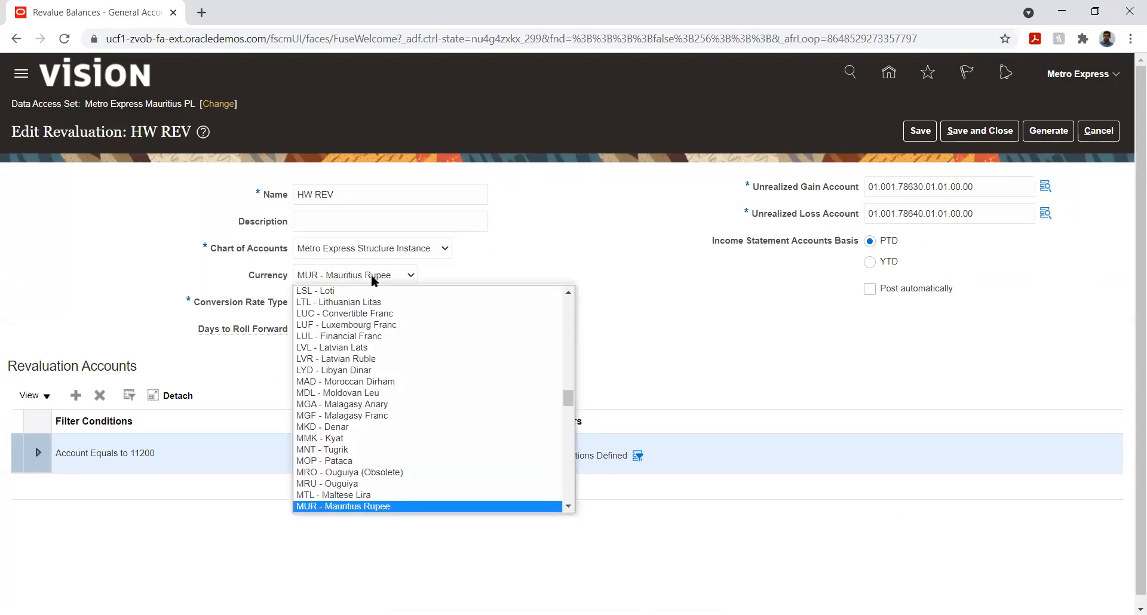
pyautogui.press('i')
pyautogui.press('Down')
pyautogui.press('Down')
pyautogui.press('Down')
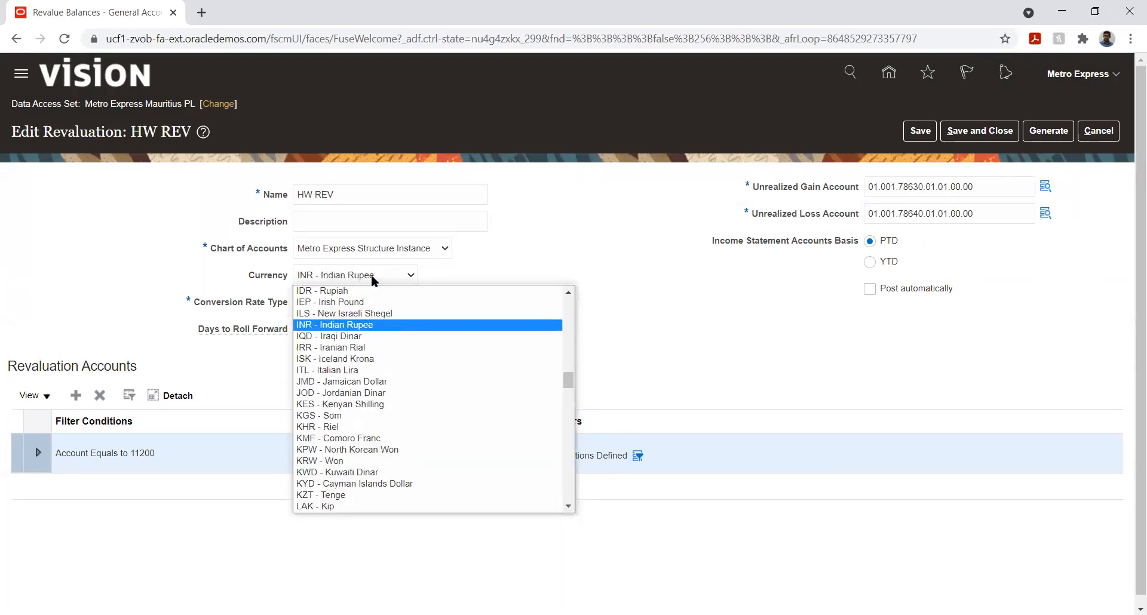
pyautogui.press('Return')
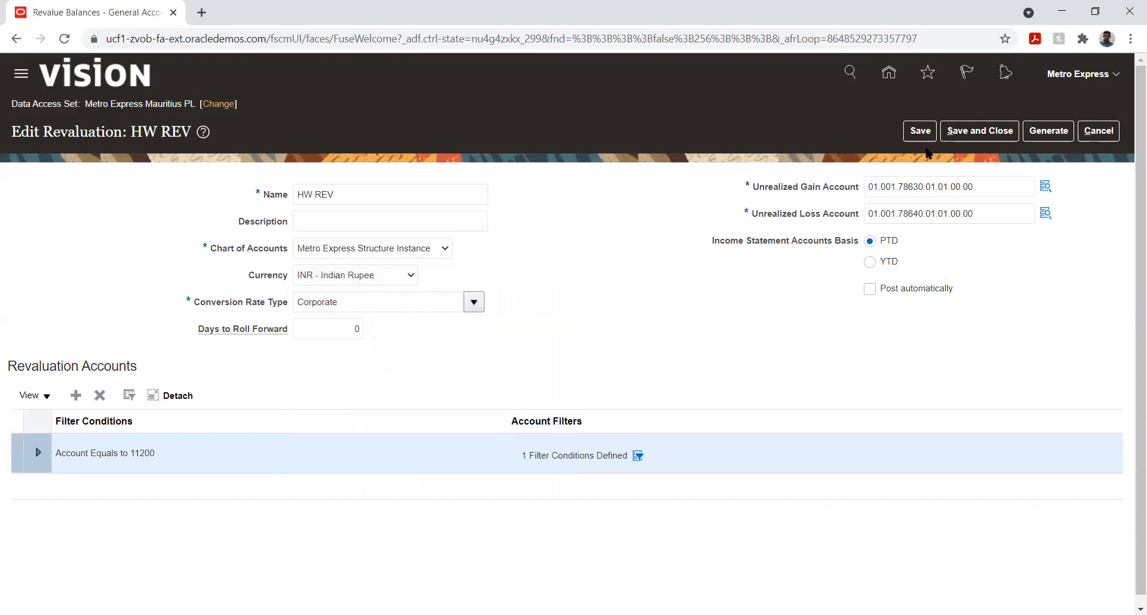
pyautogui.click(918, 132)
# Step: Generate the revaluation for ledger Metro Express Mauritius PL, revaluation HW REV and accounting period Apr-21, then submit
pyautogui.click(1036, 134)
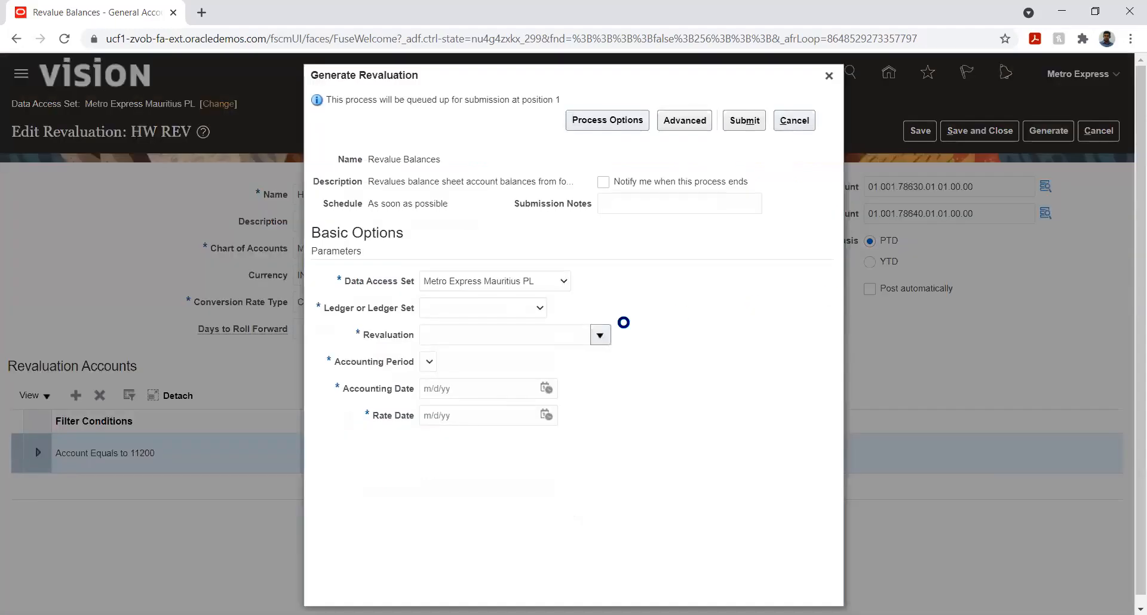
pyautogui.click(493, 307)
pyautogui.click(487, 335)
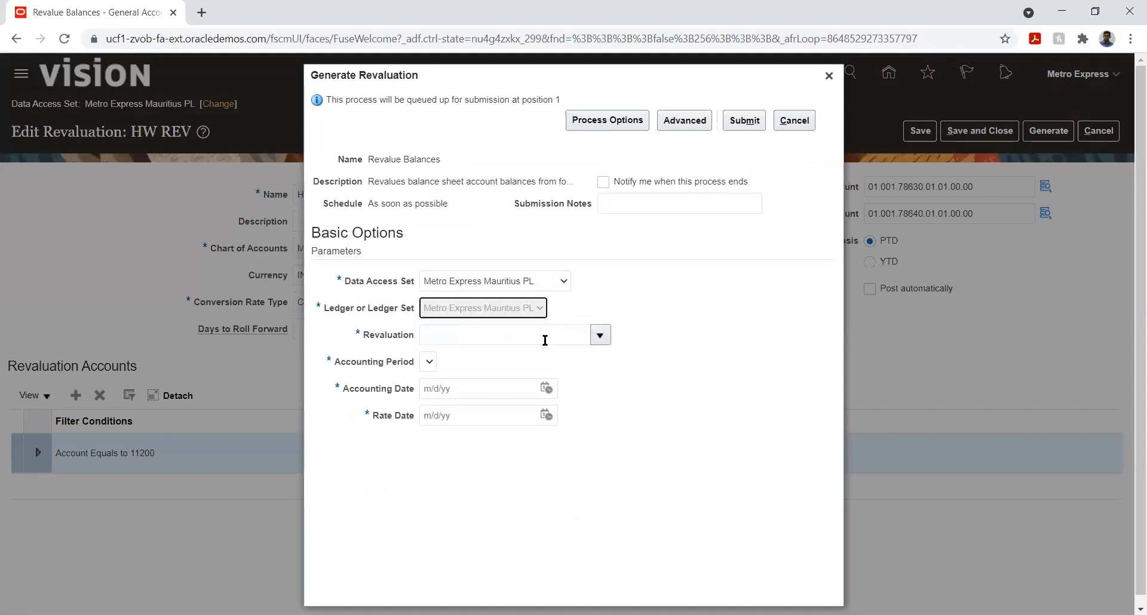
pyautogui.click(600, 337)
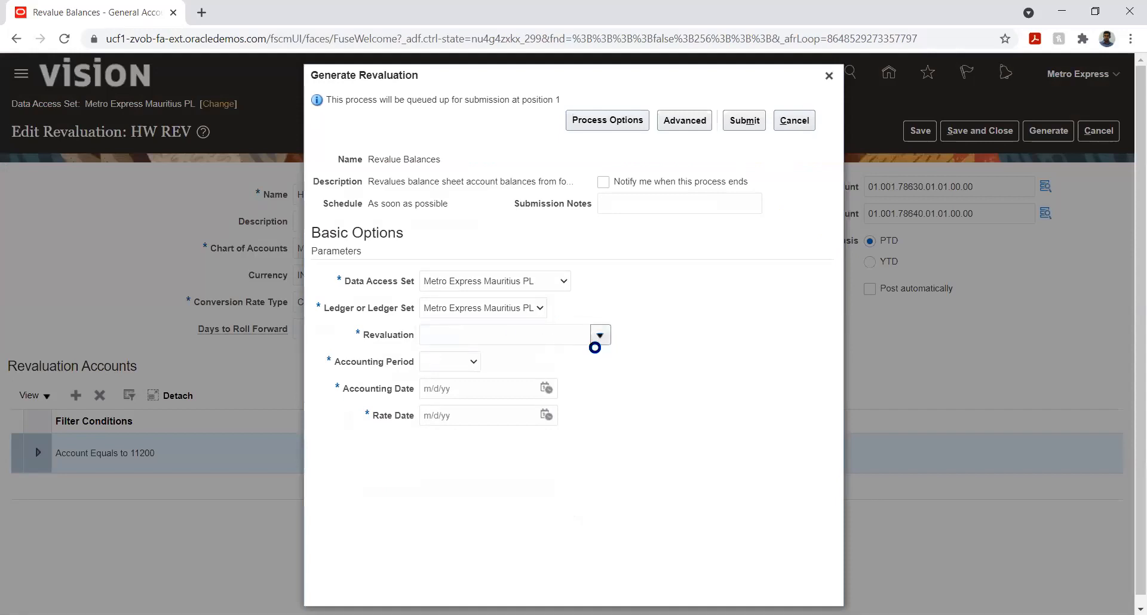
pyautogui.click(537, 355)
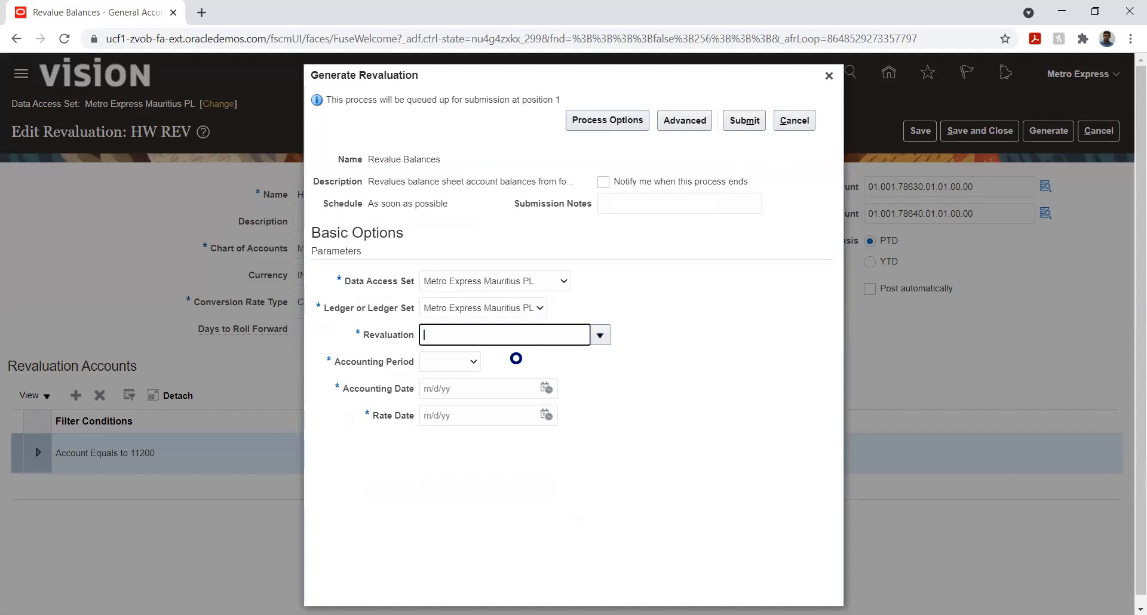
pyautogui.click(470, 364)
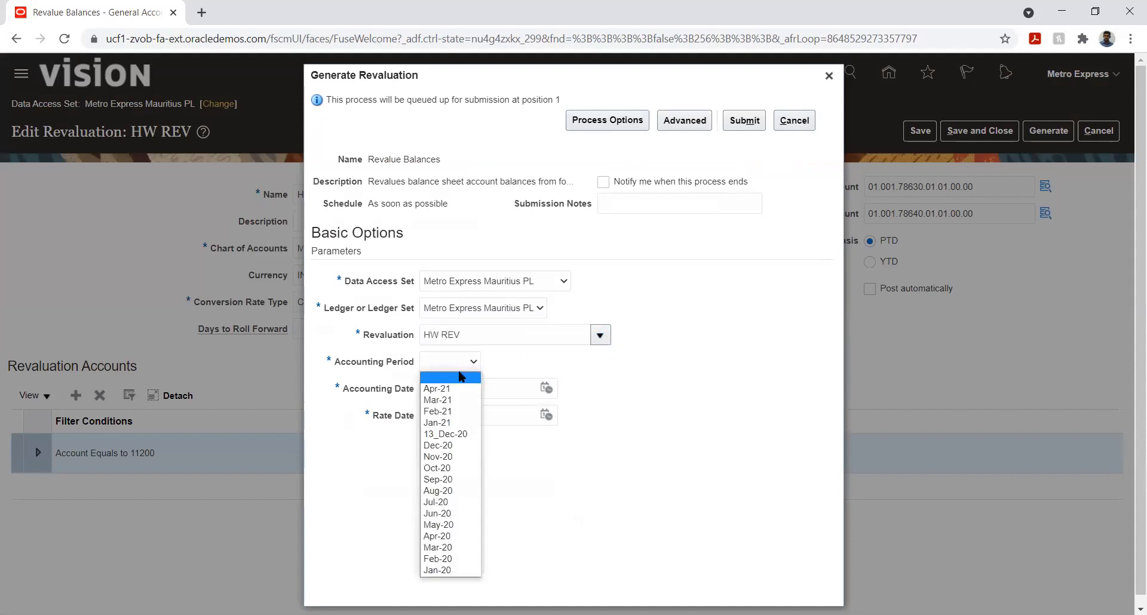
pyautogui.click(453, 387)
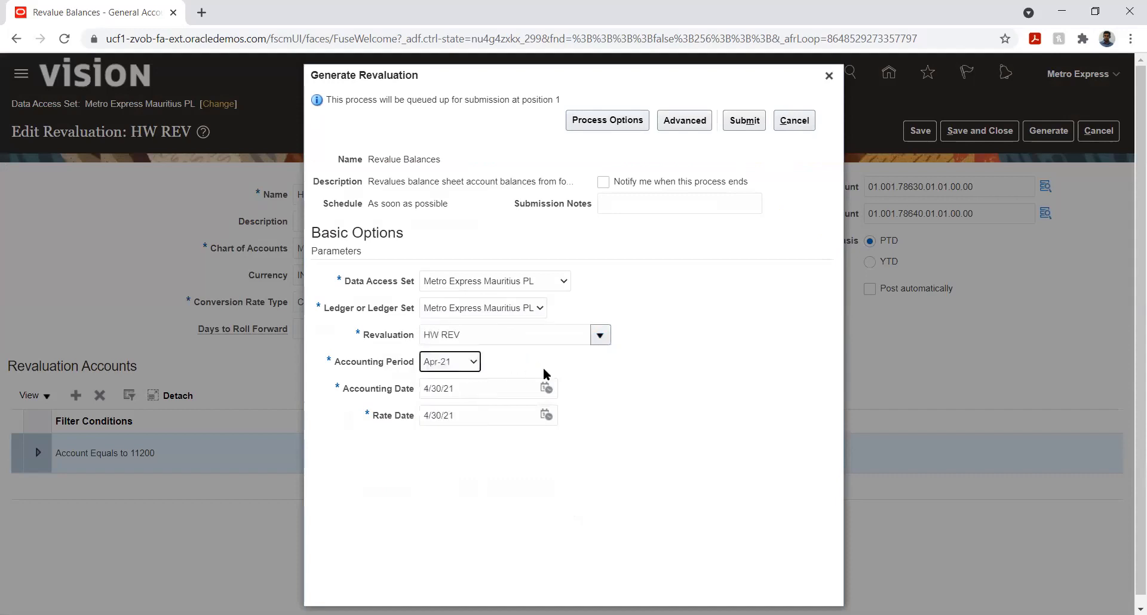
pyautogui.click(744, 121)
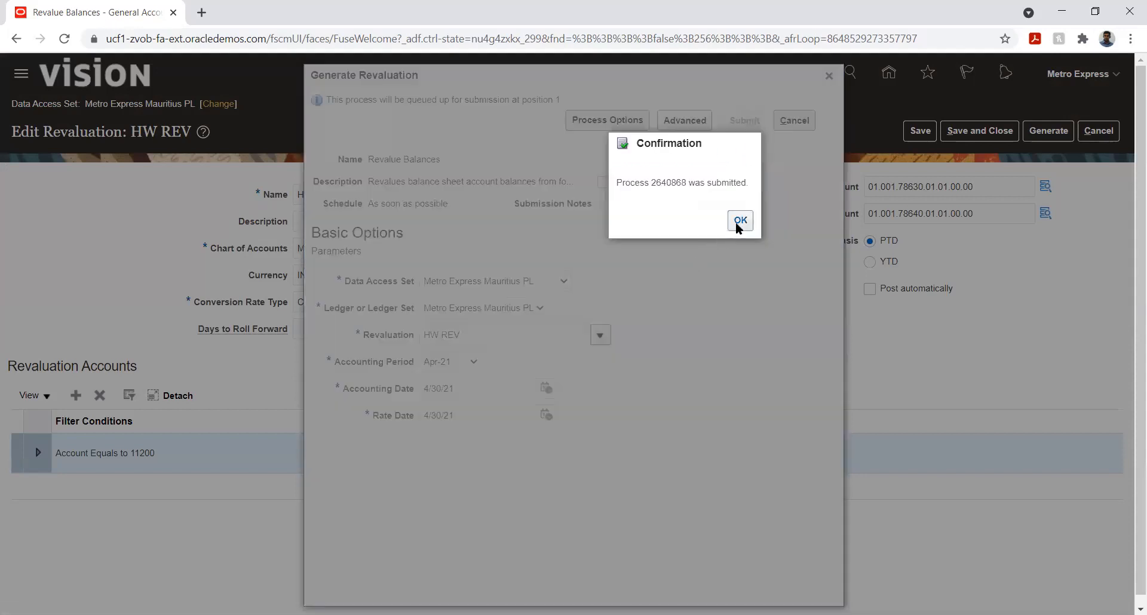
pyautogui.click(739, 221)
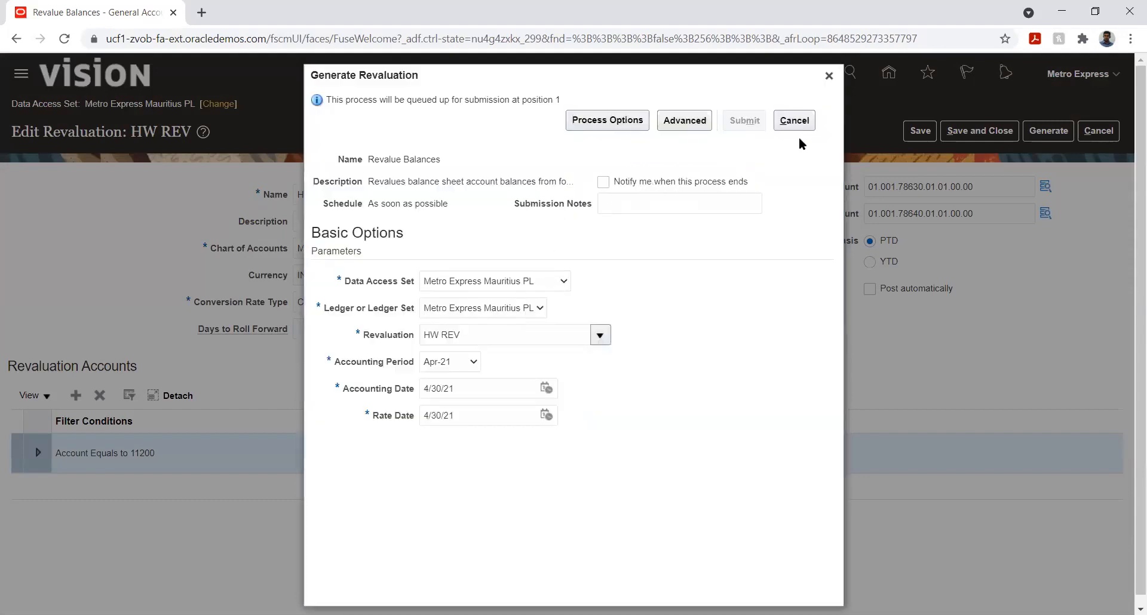
pyautogui.click(829, 76)
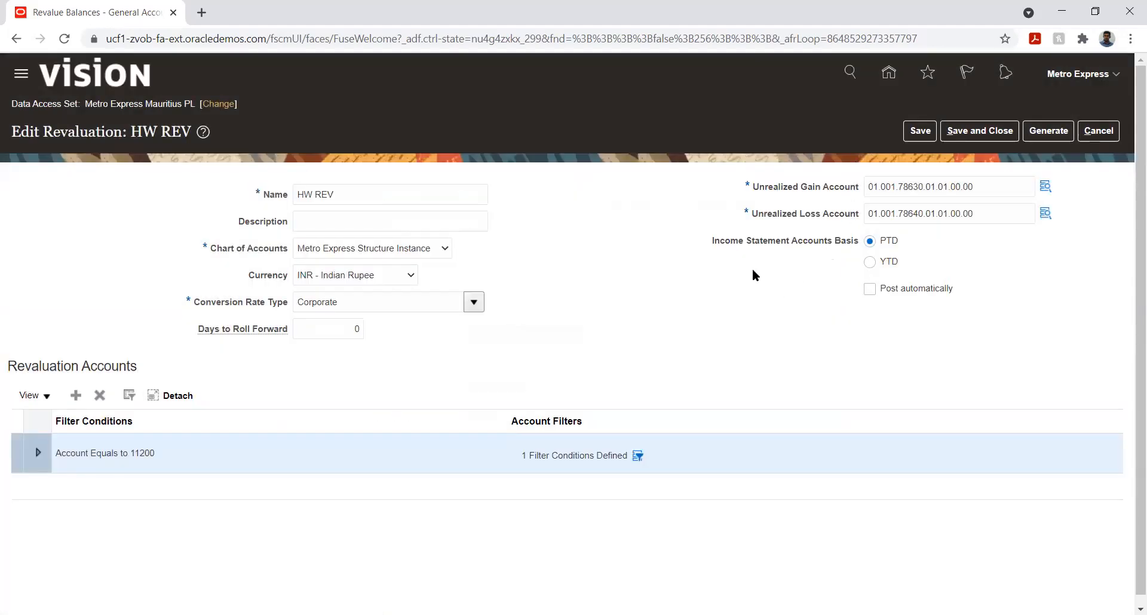
# Step: Open Scheduled Processes from the navigator tools and refresh the process list
pyautogui.click(21, 73)
pyautogui.scroll(-10, 165, 283)
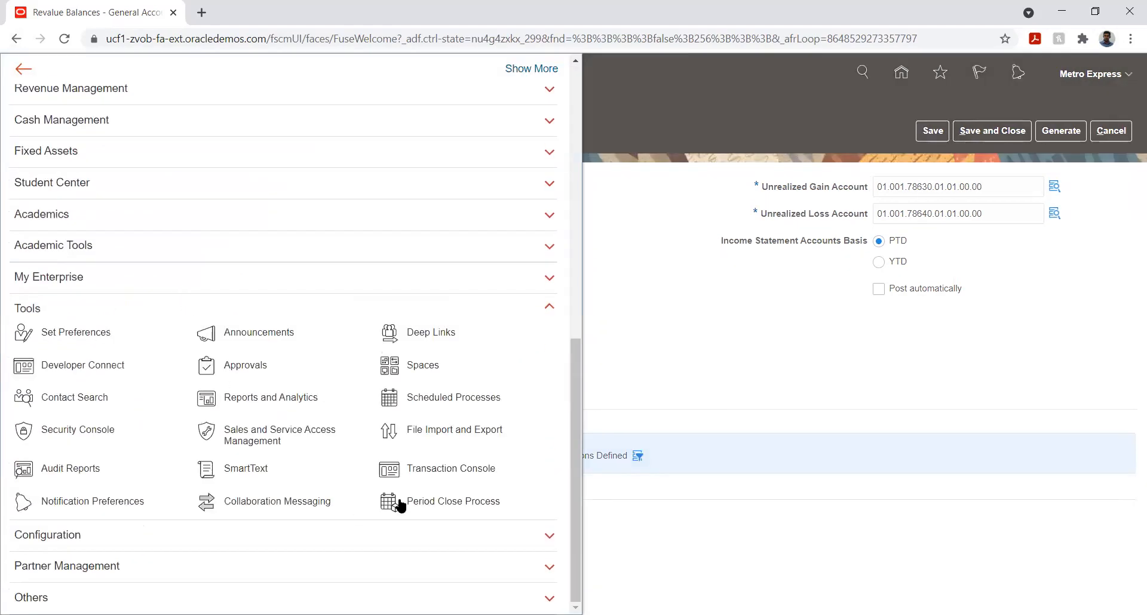
pyautogui.click(413, 429)
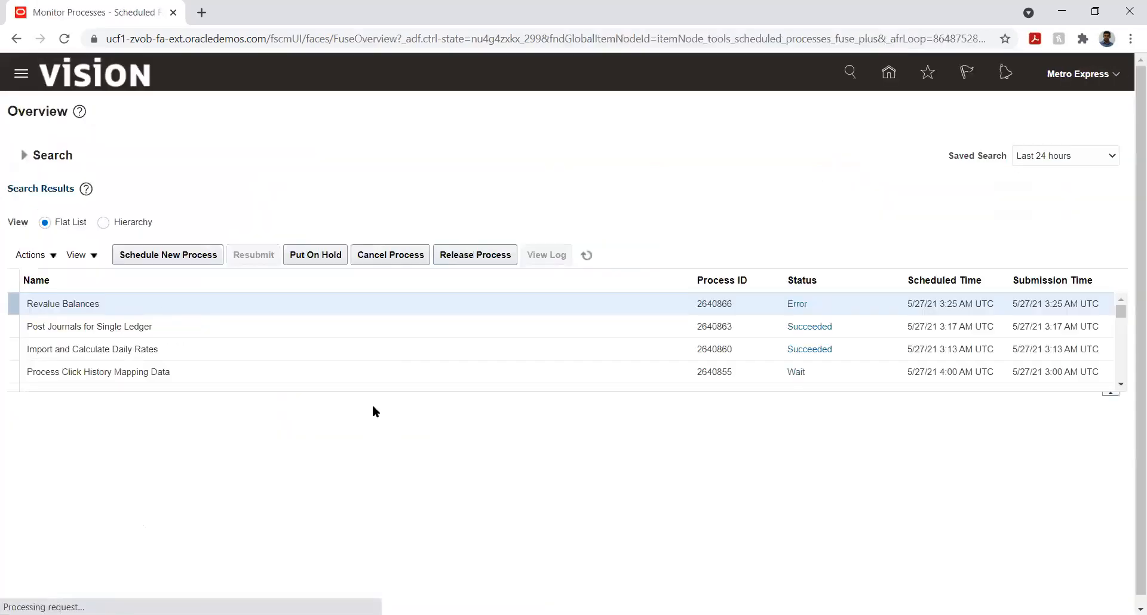
pyautogui.click(586, 256)
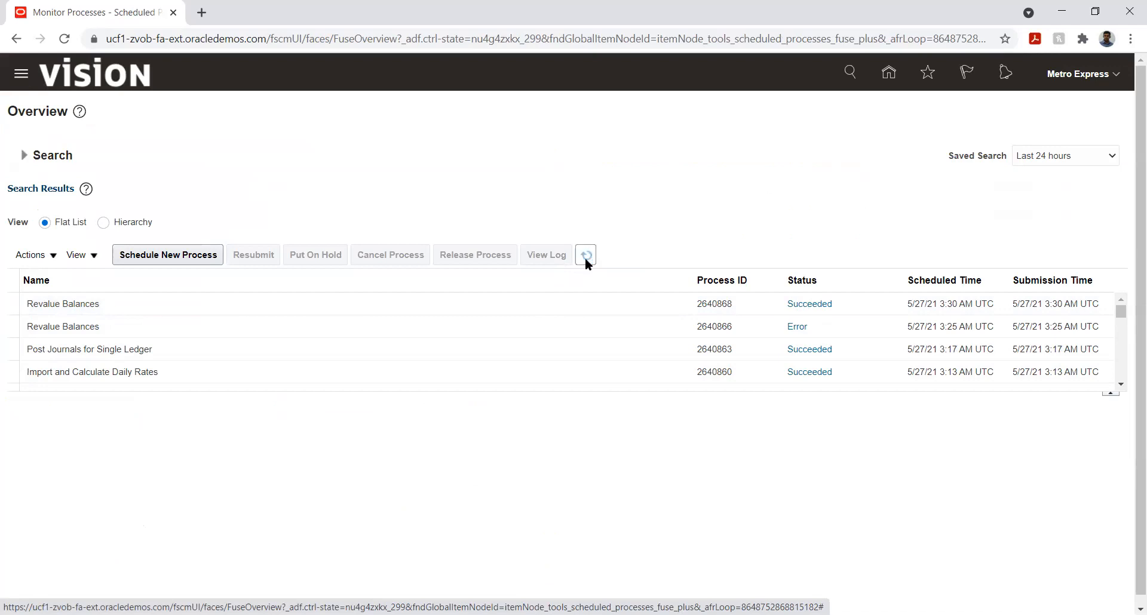
# Step: Select the latest Revalue Balances process and download its output file 2640868.txt from the attachments
pyautogui.click(281, 306)
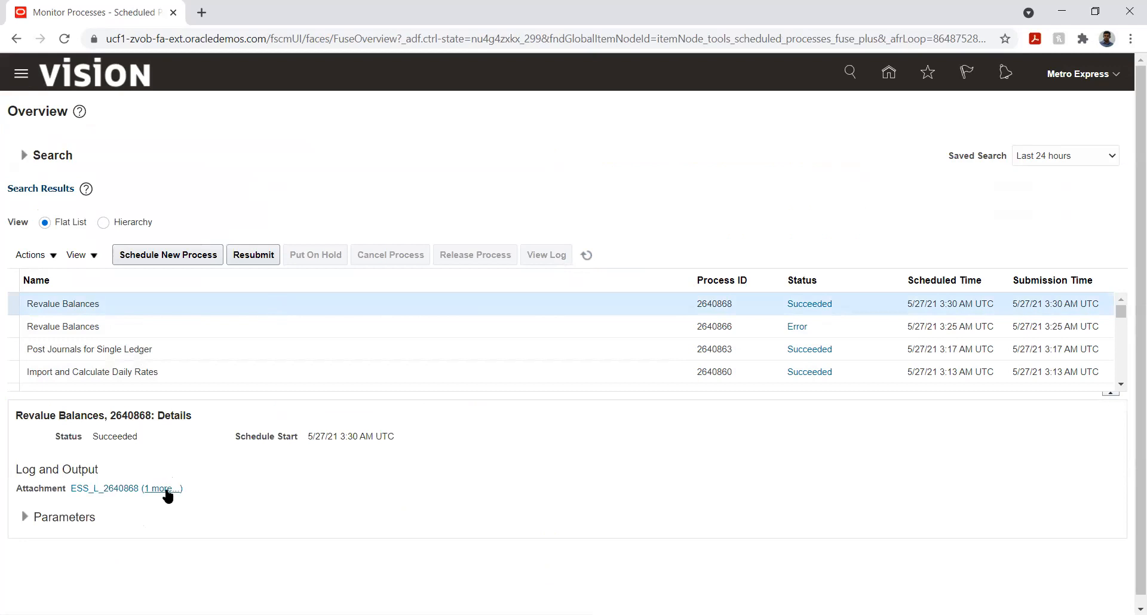
pyautogui.click(166, 489)
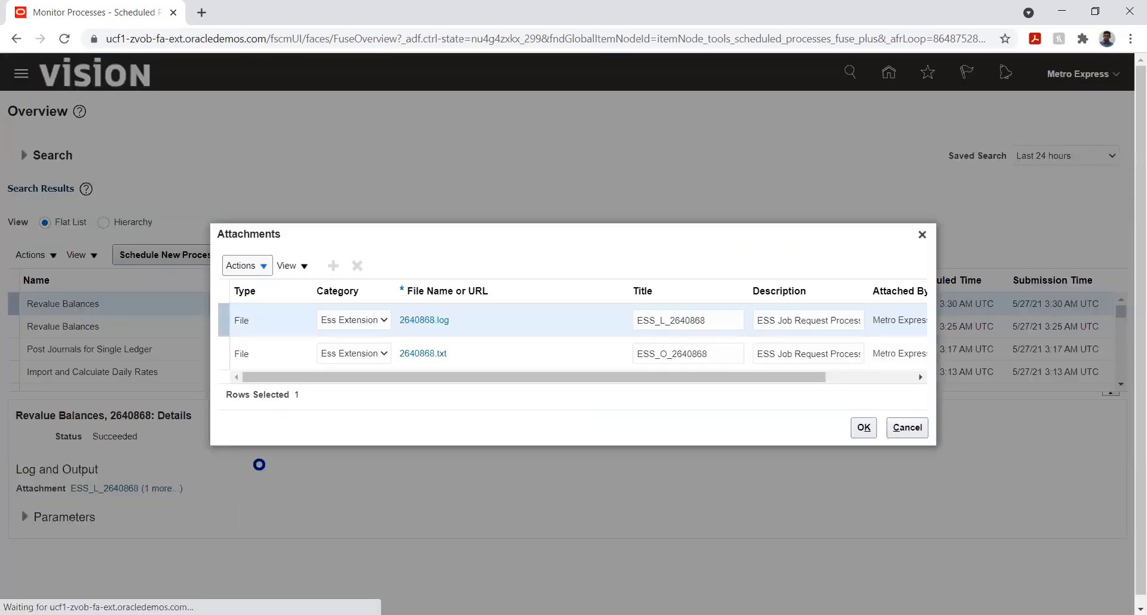
pyautogui.click(428, 352)
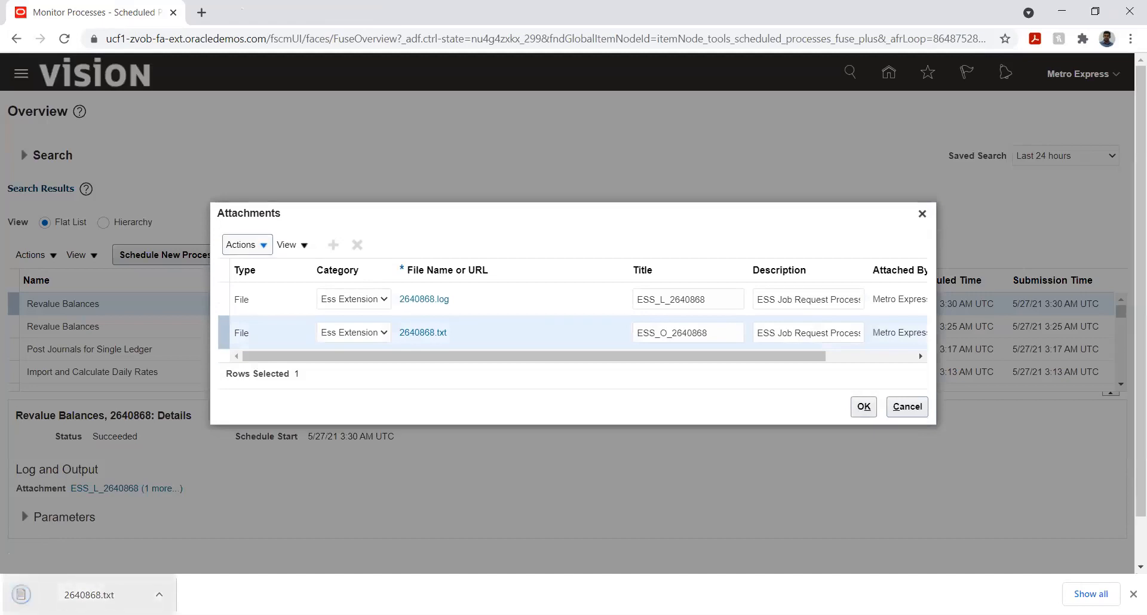
# Step: Open the downloaded revaluation output report and copy the journal batch name, then close the attachments dialog
pyautogui.click(89, 595)
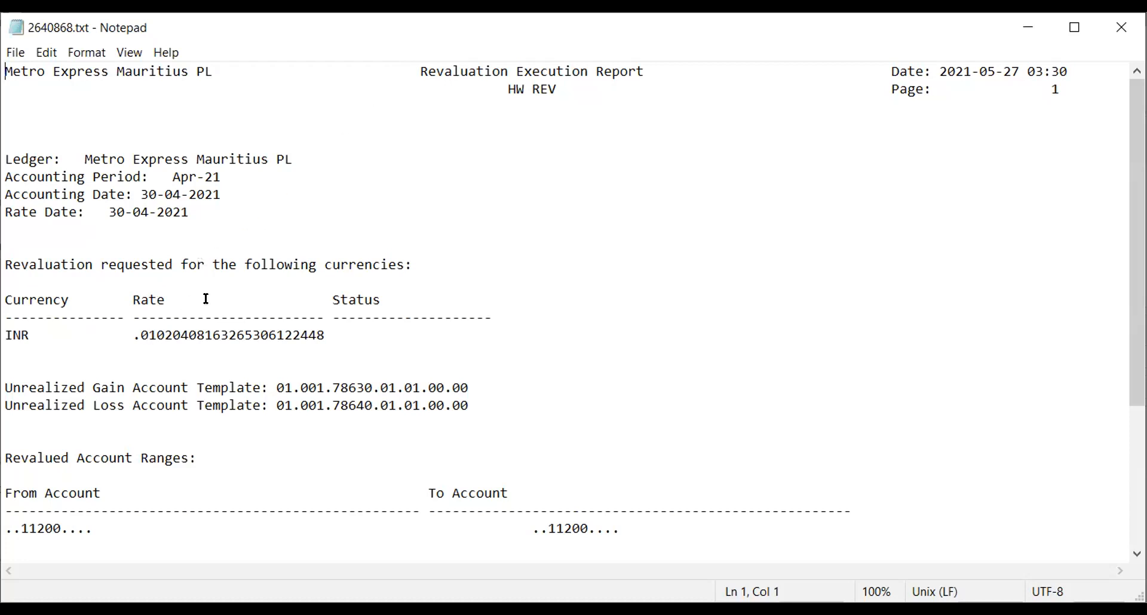
pyautogui.scroll(-4, 161, 299)
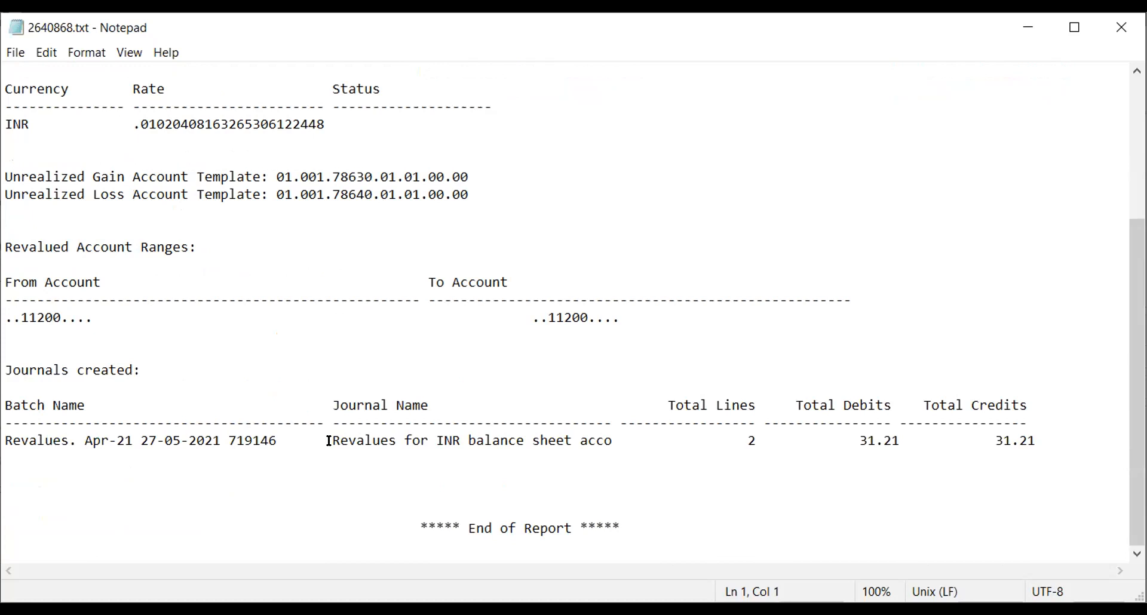
pyautogui.moveTo(329, 441); pyautogui.dragTo(603, 430)
pyautogui.moveTo(6, 434); pyautogui.dragTo(269, 430)
pyautogui.hotkey('ctrl', 'c')
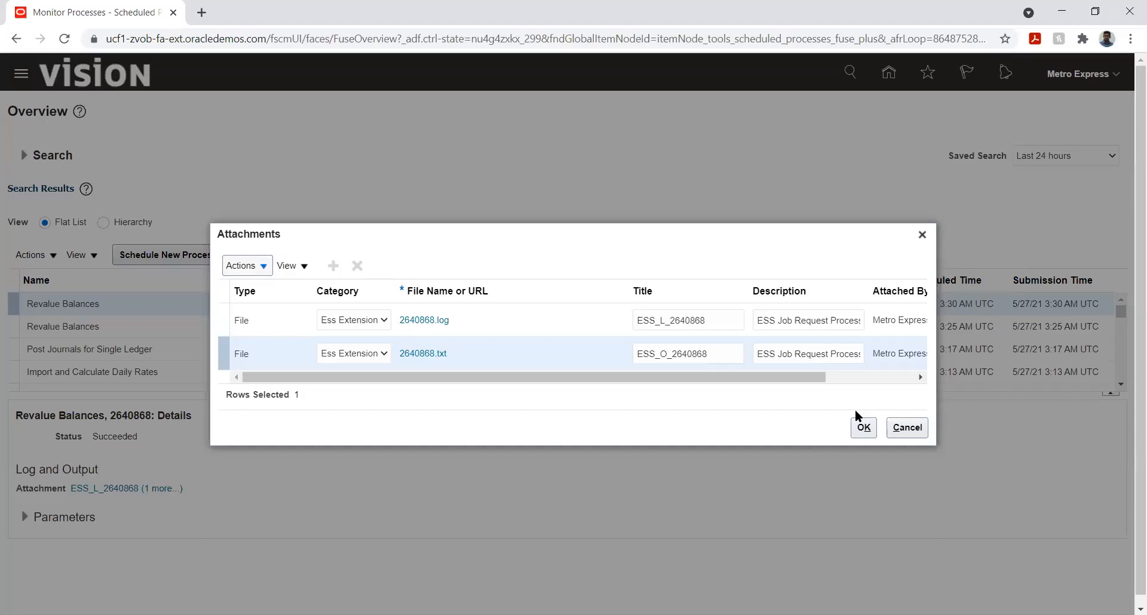
pyautogui.click(915, 426)
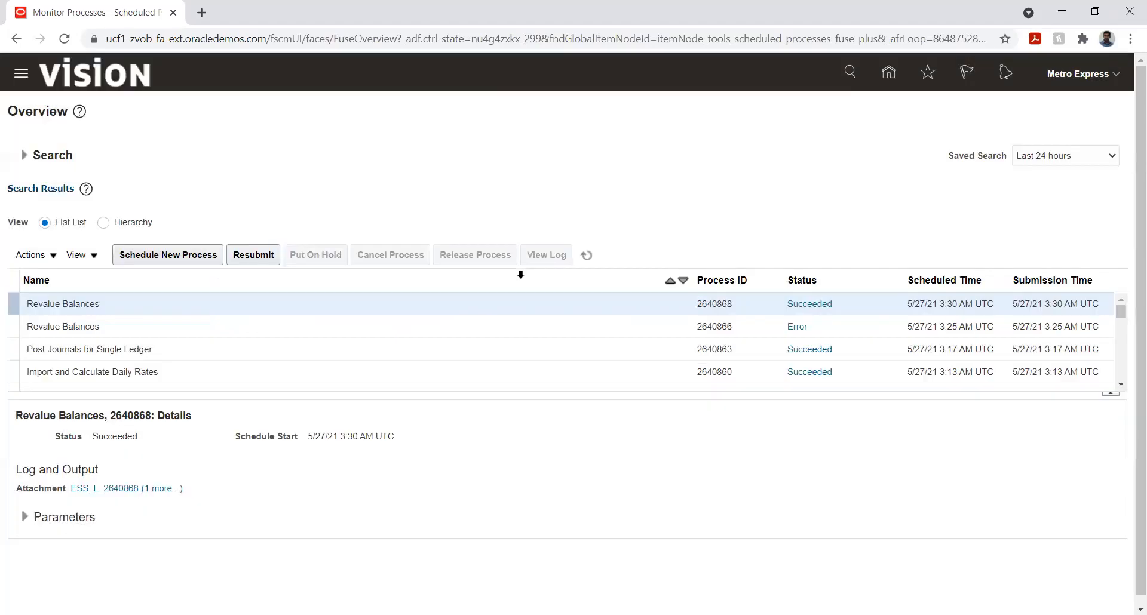
pyautogui.click(889, 73)
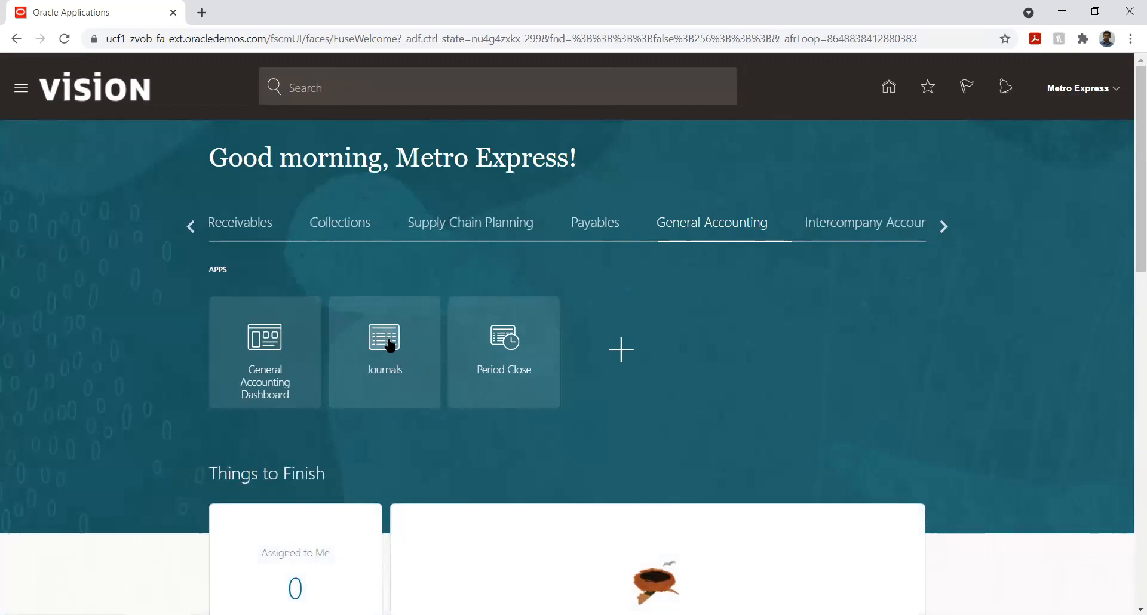
pyautogui.click(396, 358)
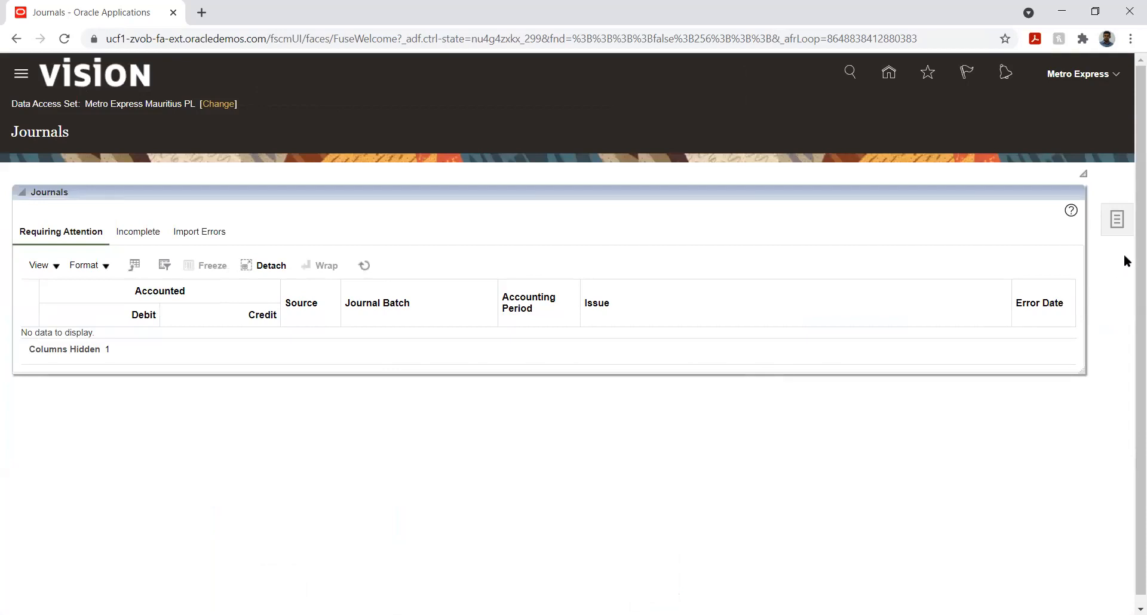
pyautogui.click(1118, 221)
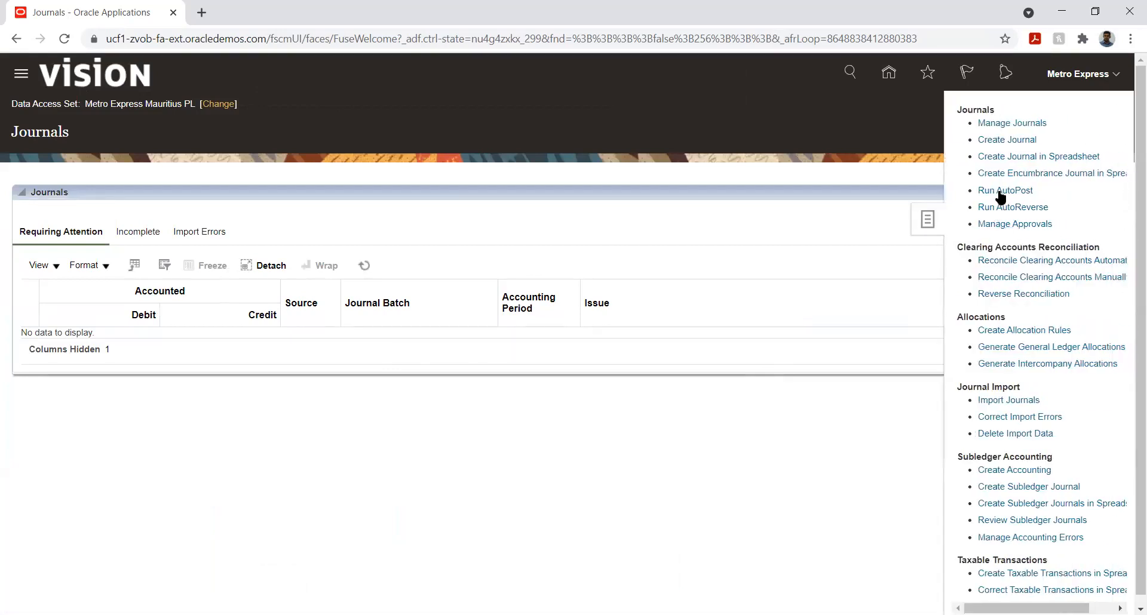
pyautogui.click(1007, 124)
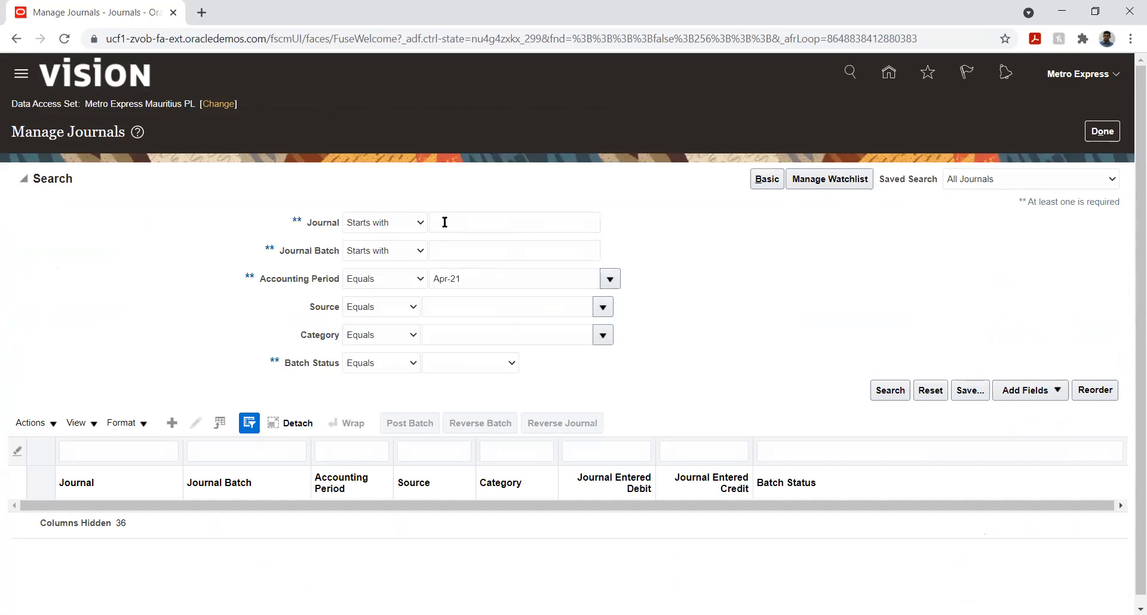
pyautogui.click(475, 257)
pyautogui.hotkey('ctrl', 'v')
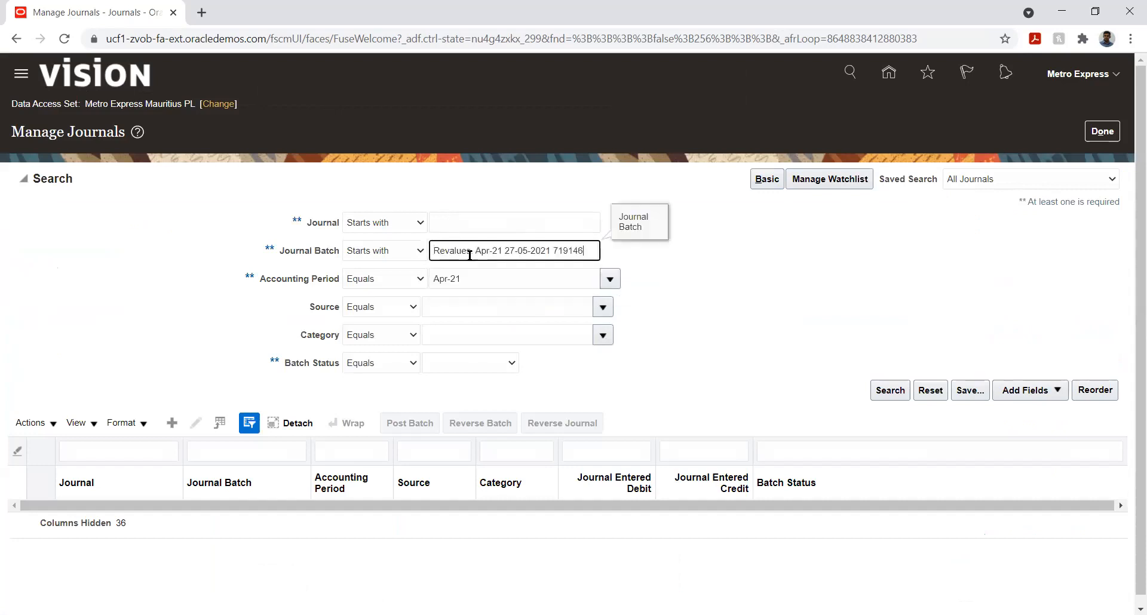
pyautogui.click(890, 391)
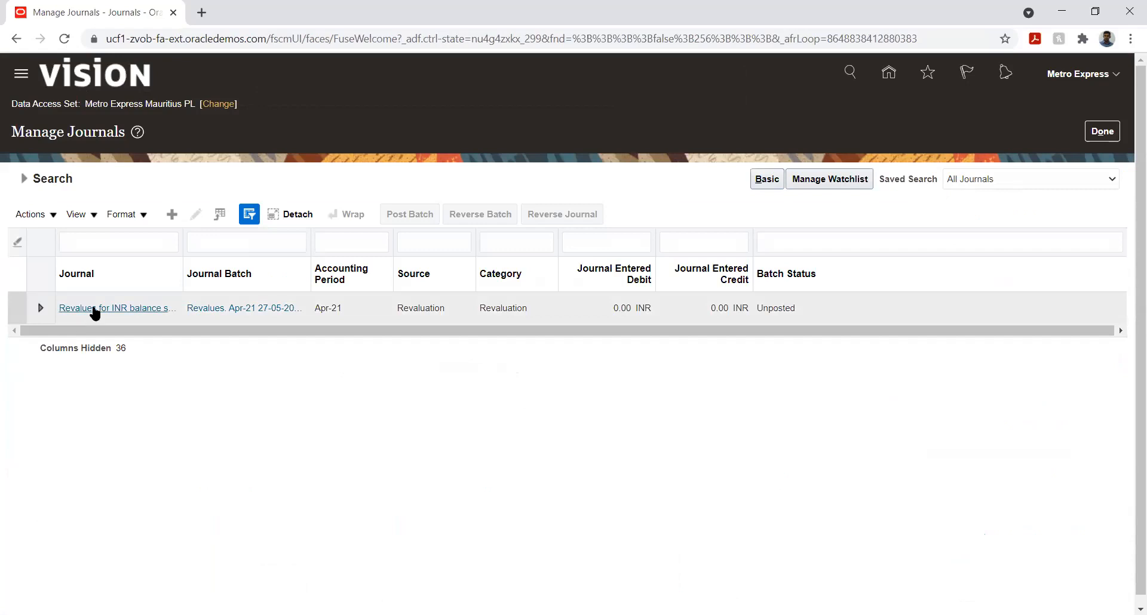
# Step: Open the Revalues for INR balance sheet accounts journal, review its lines, and post it
pyautogui.click(95, 307)
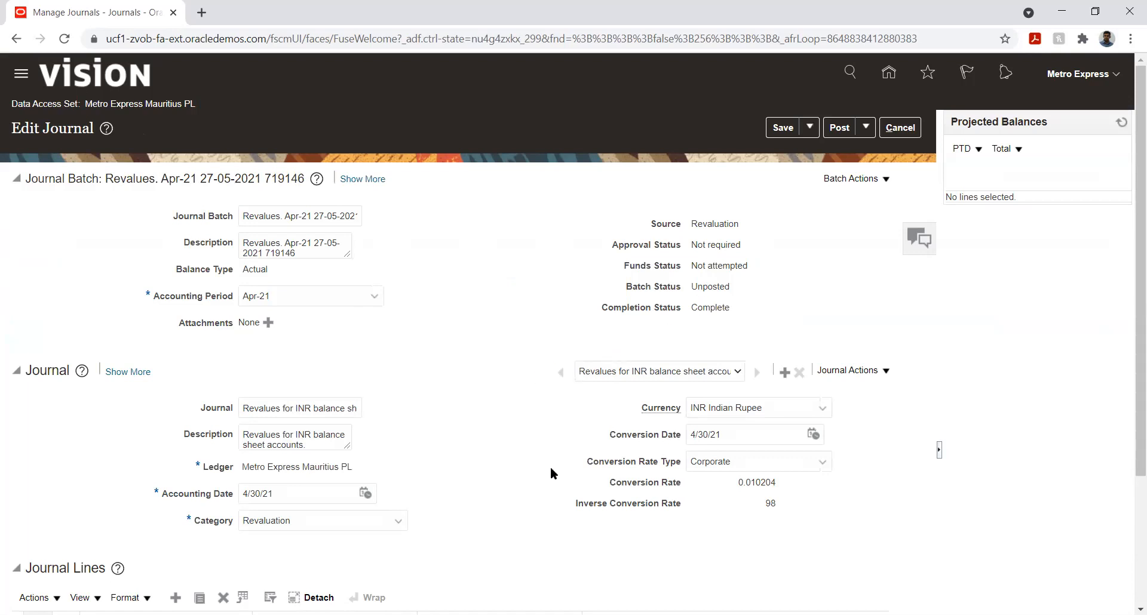
pyautogui.scroll(-3, 497, 379)
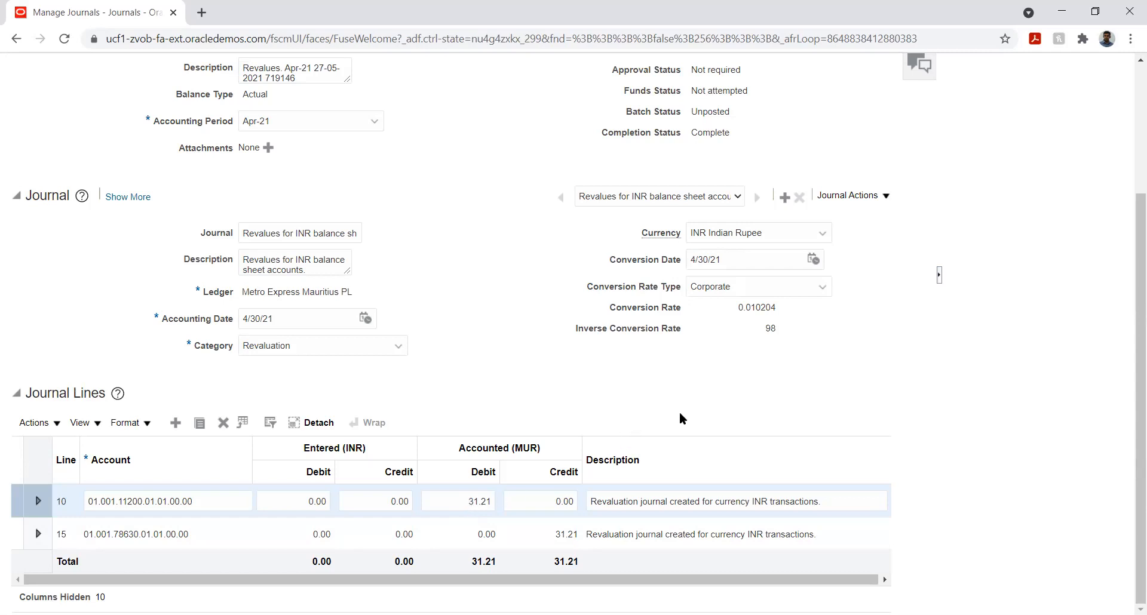
pyautogui.scroll(3, 526, 311)
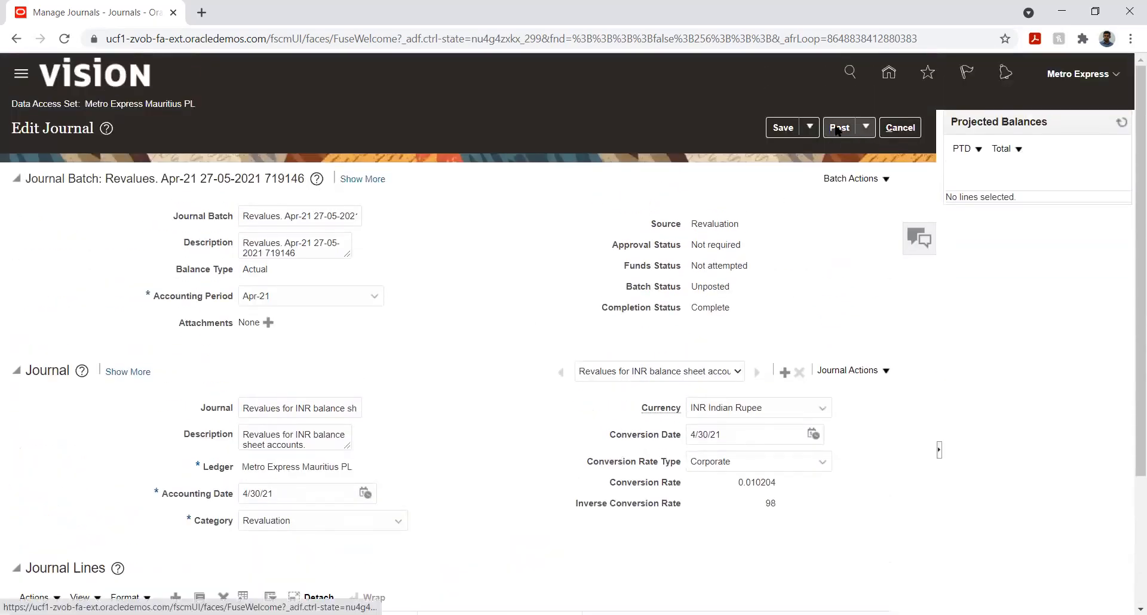
pyautogui.click(836, 128)
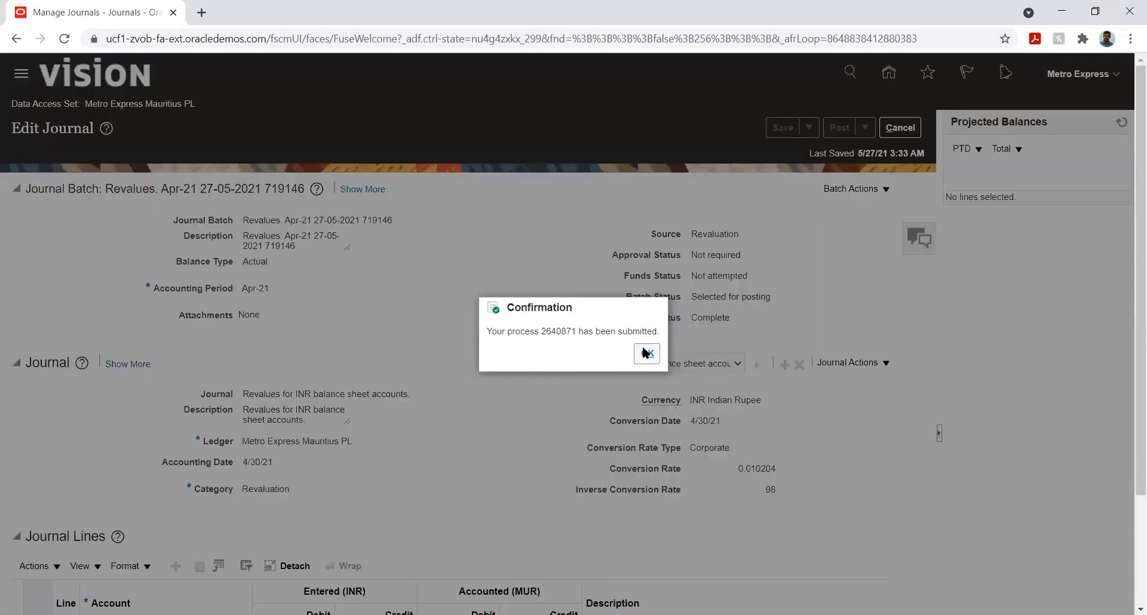
pyautogui.press('Return')
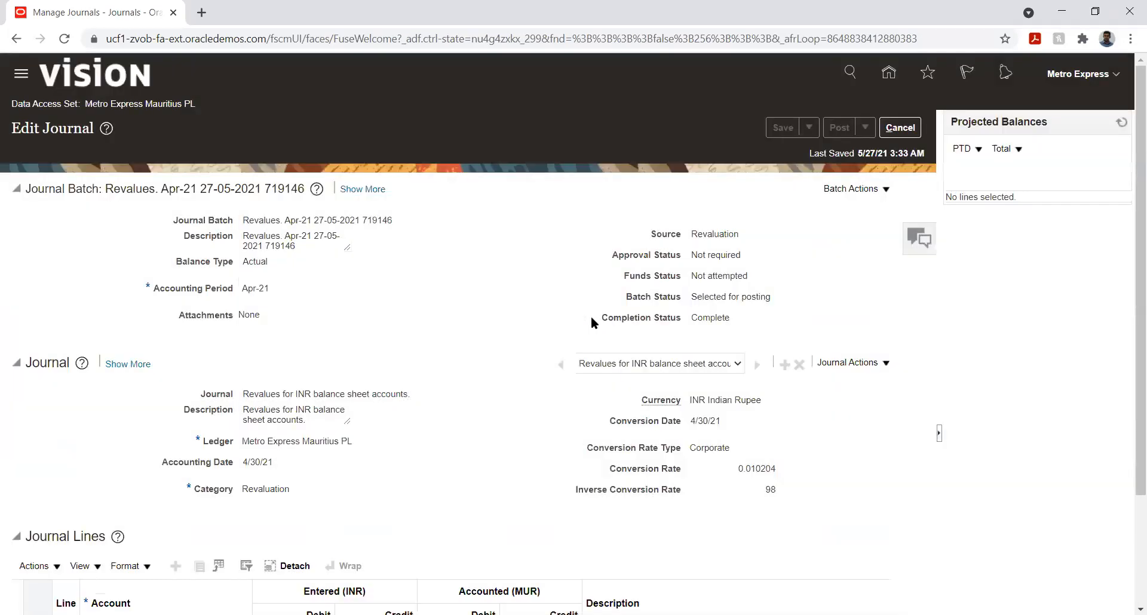
pyautogui.click(904, 133)
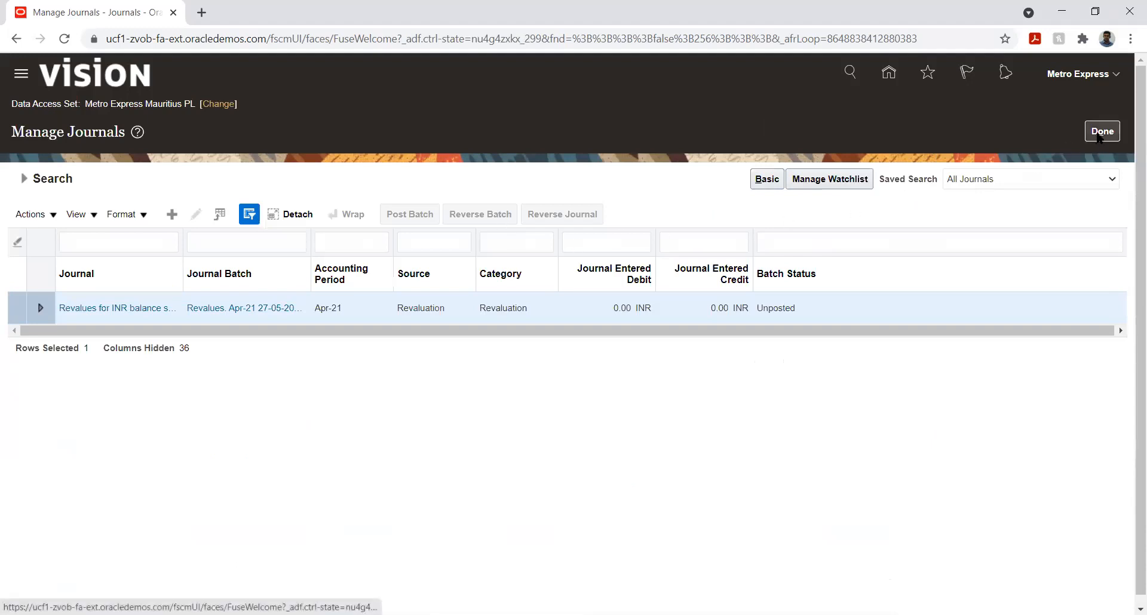
pyautogui.click(1100, 137)
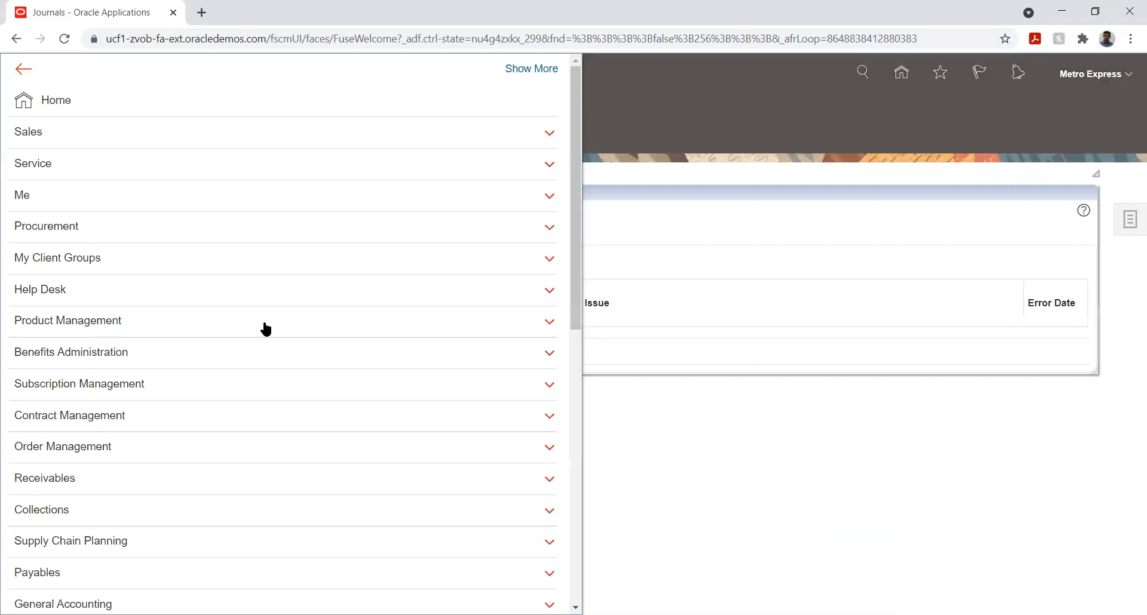
# Step: Open Scheduled Processes and refresh the list to check the journal posting process
pyautogui.scroll(-10, 264, 346)
pyautogui.click(432, 398)
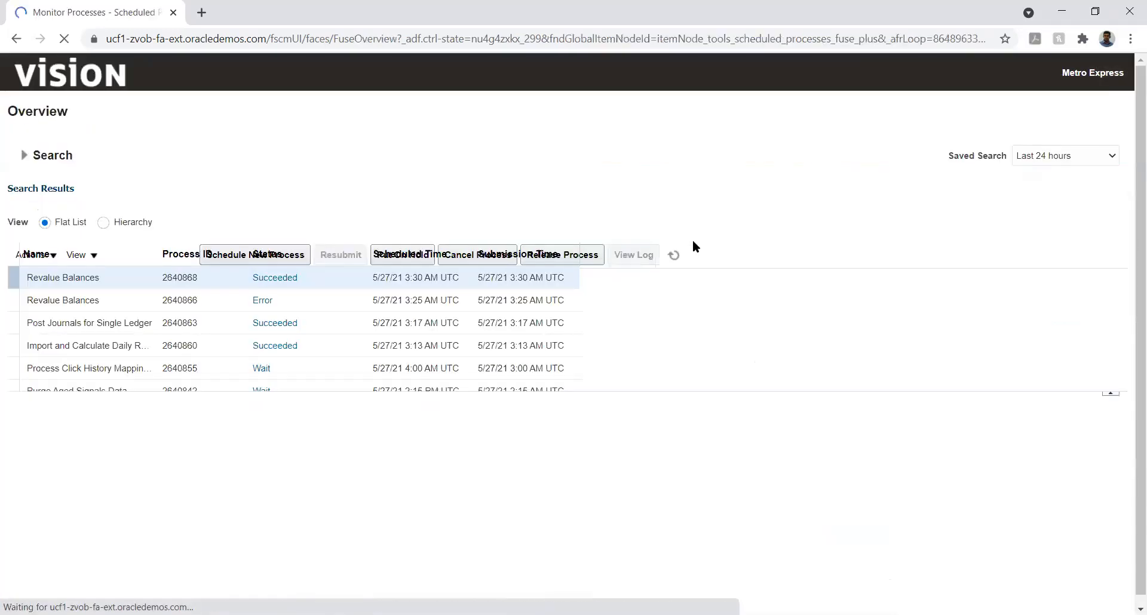
pyautogui.click(586, 256)
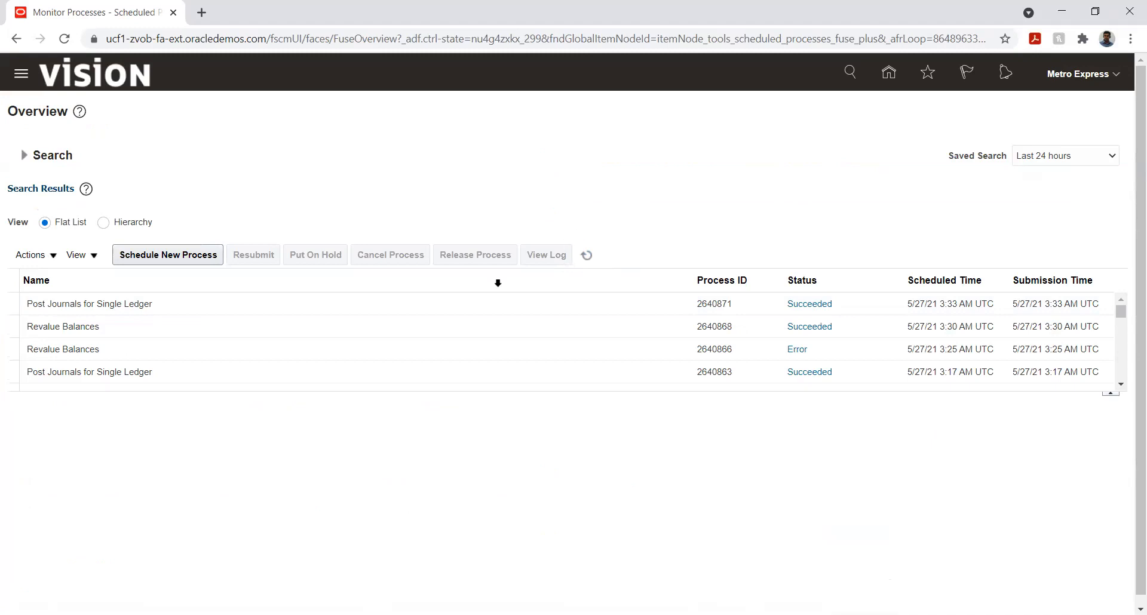
# Step: Open the General Accounting Dashboard from the home page
pyautogui.click(889, 73)
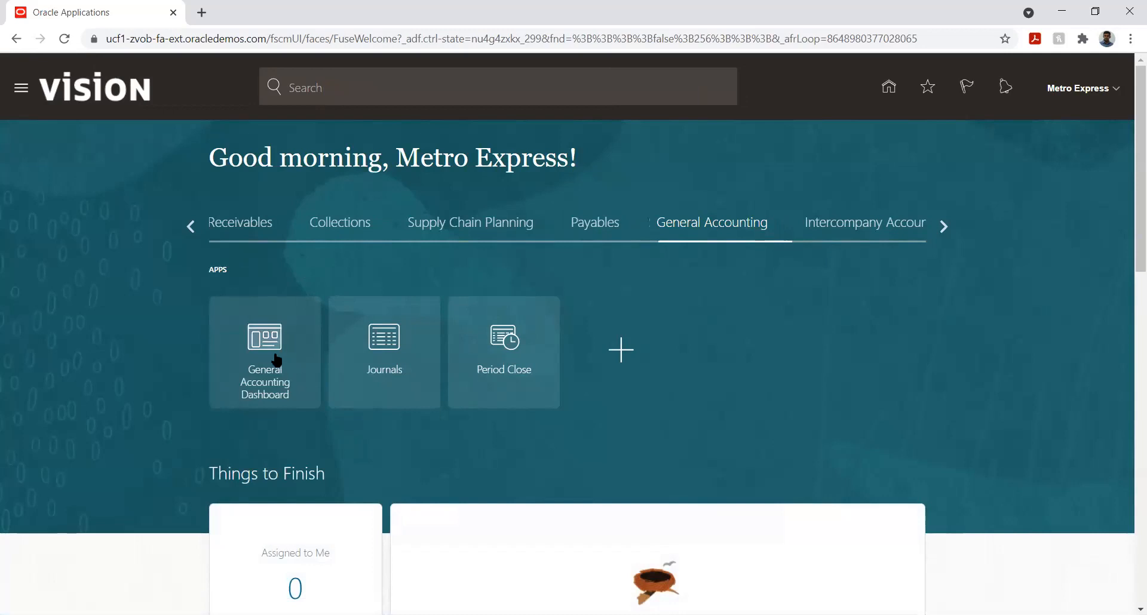
pyautogui.click(263, 337)
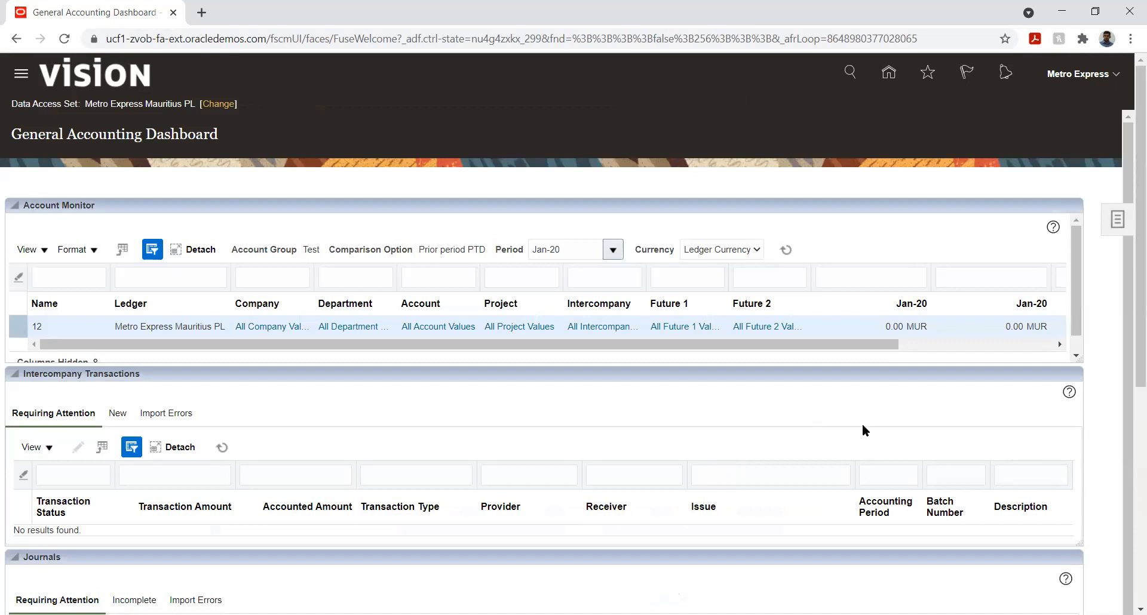
pyautogui.click(1112, 221)
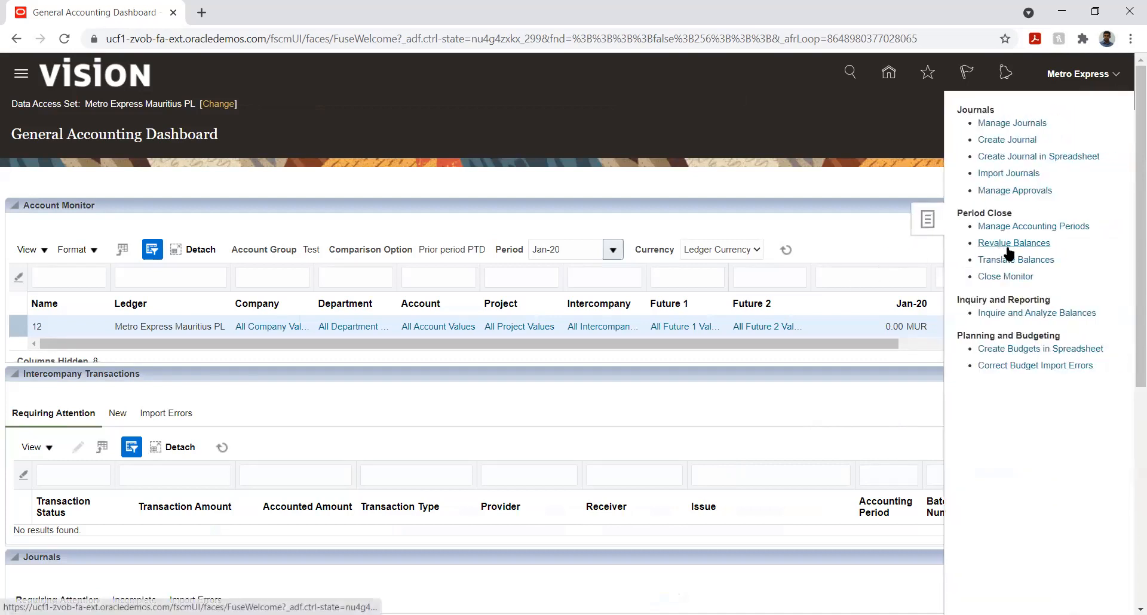
pyautogui.click(1015, 262)
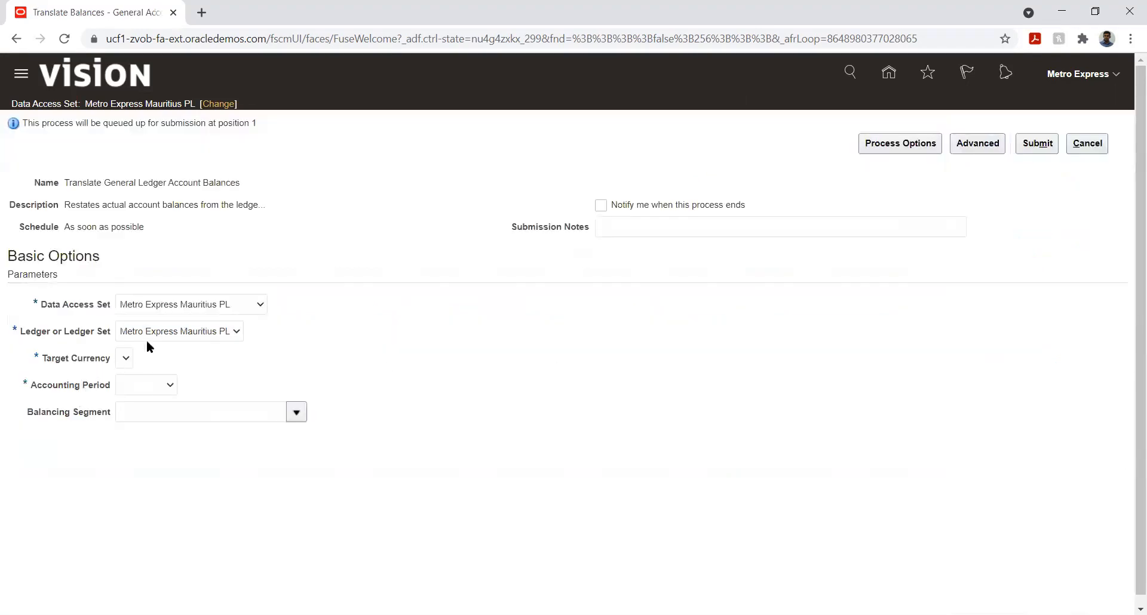
pyautogui.click(211, 334)
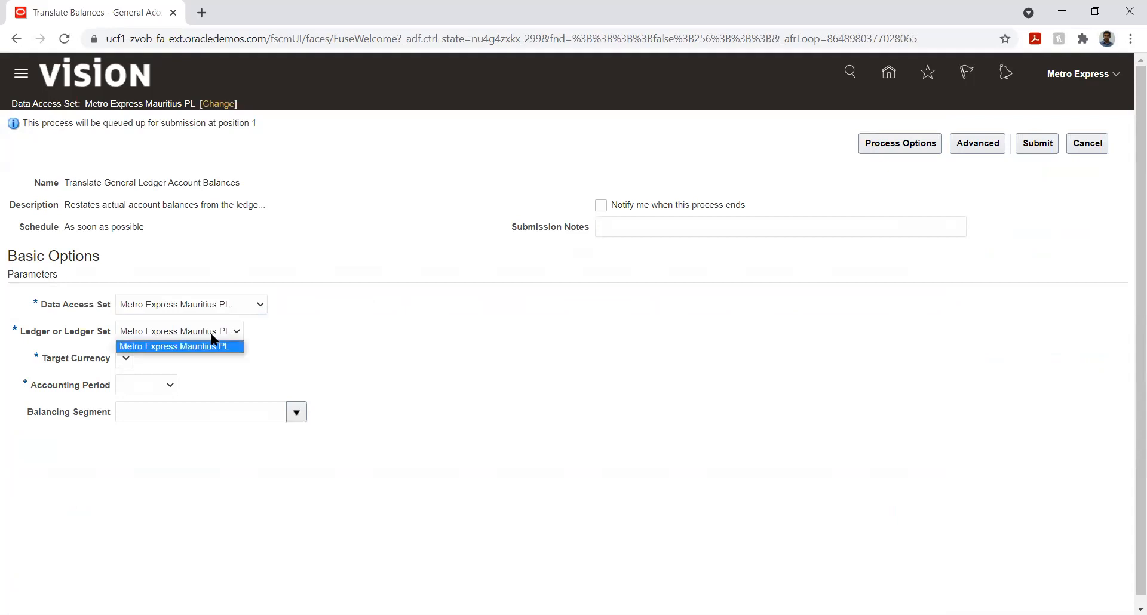
pyautogui.click(299, 333)
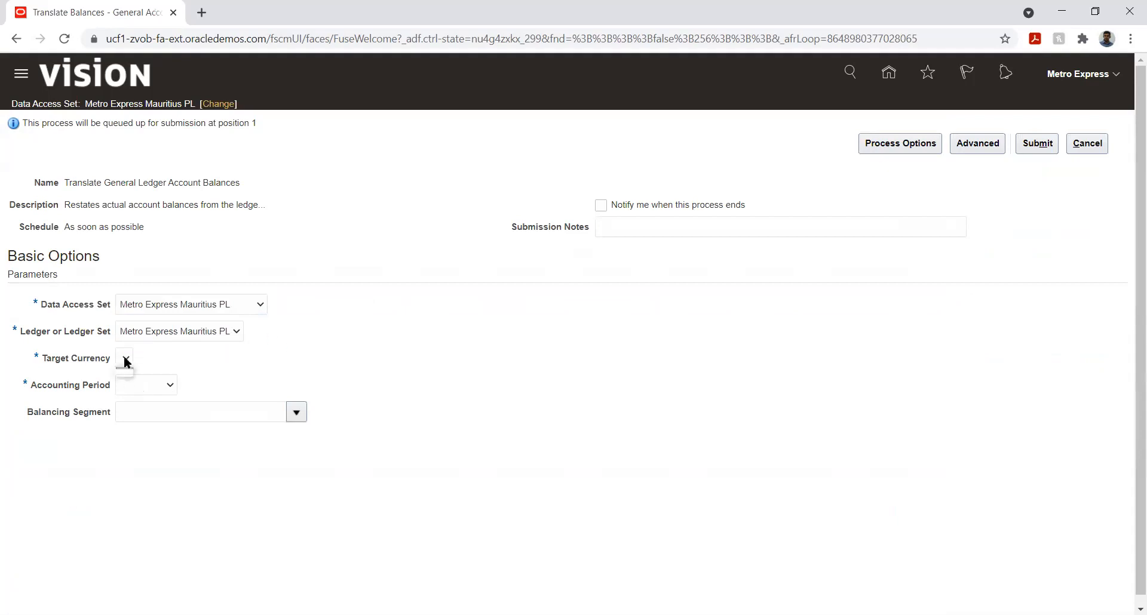
pyautogui.click(168, 388)
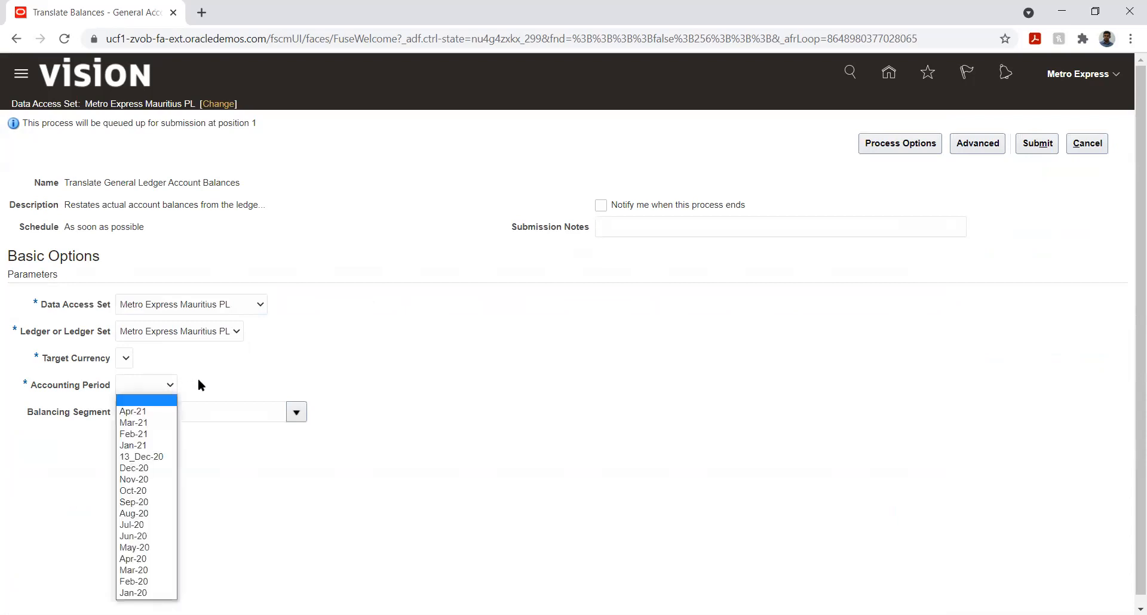
pyautogui.click(150, 411)
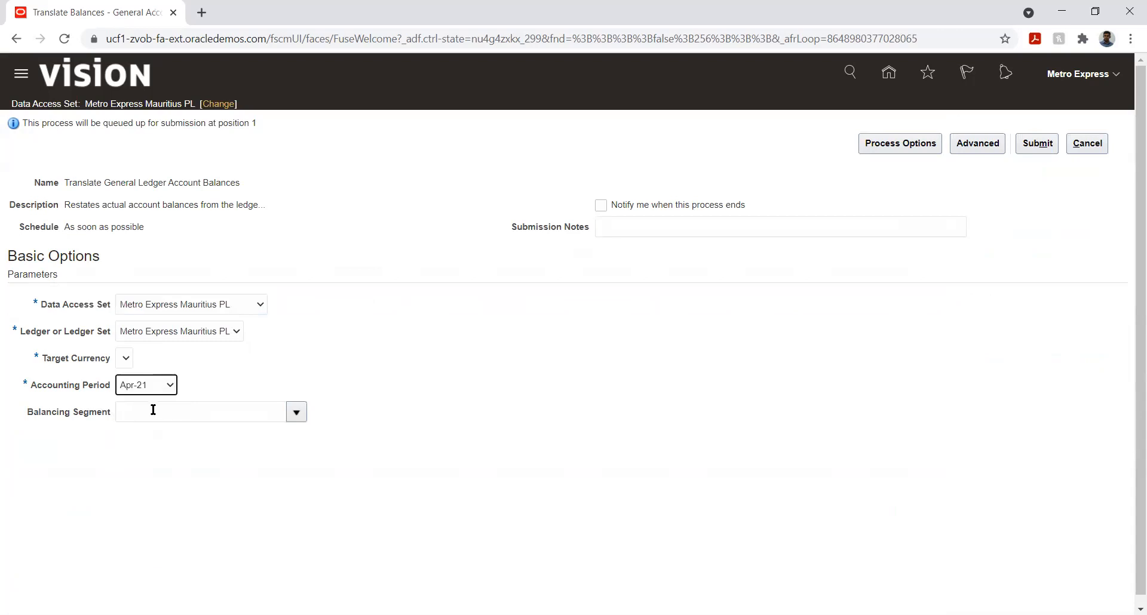
pyautogui.click(307, 378)
pyautogui.click(1087, 143)
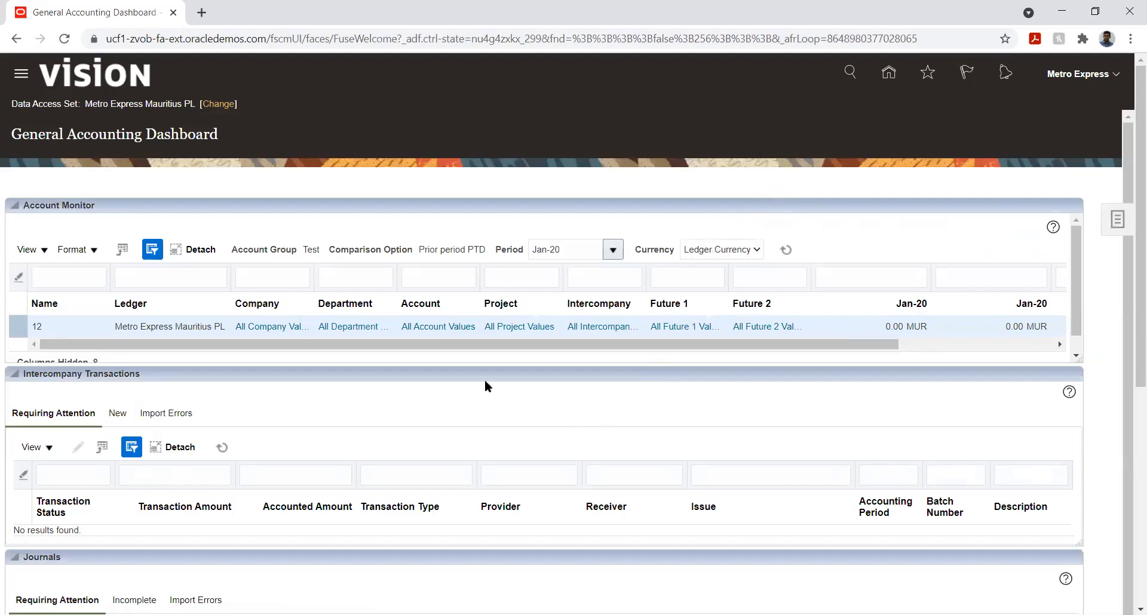
# Step: Open the May-21 accounting period for Metro Express Mauritius PL from the dashboard's General Ledger close status
pyautogui.moveTo(1127, 231); pyautogui.dragTo(1127, 346)
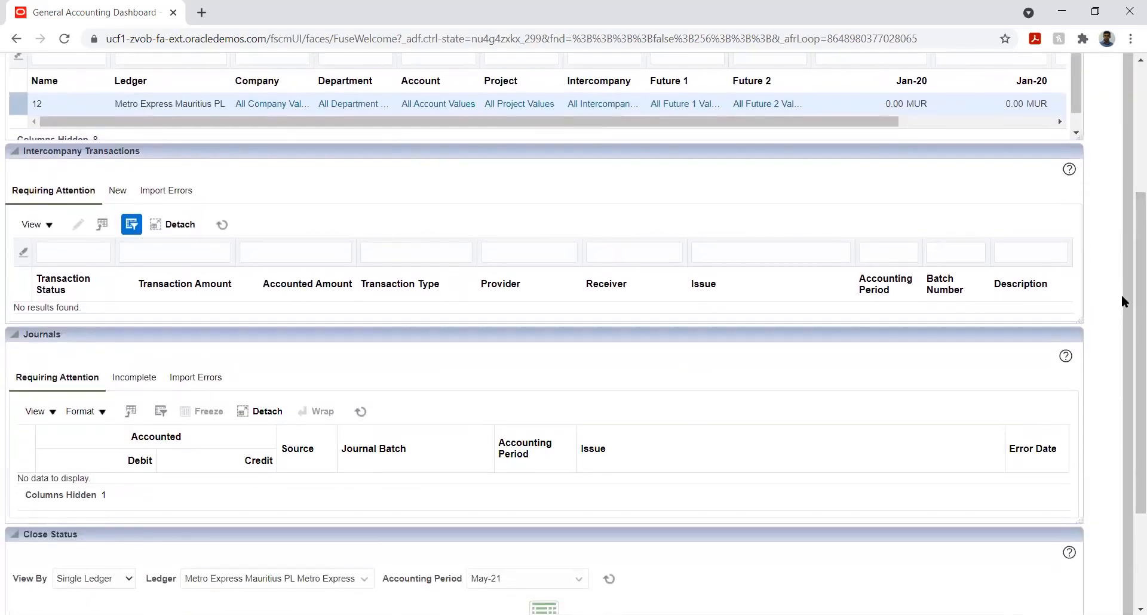
pyautogui.moveTo(1127, 368); pyautogui.dragTo(1127, 496)
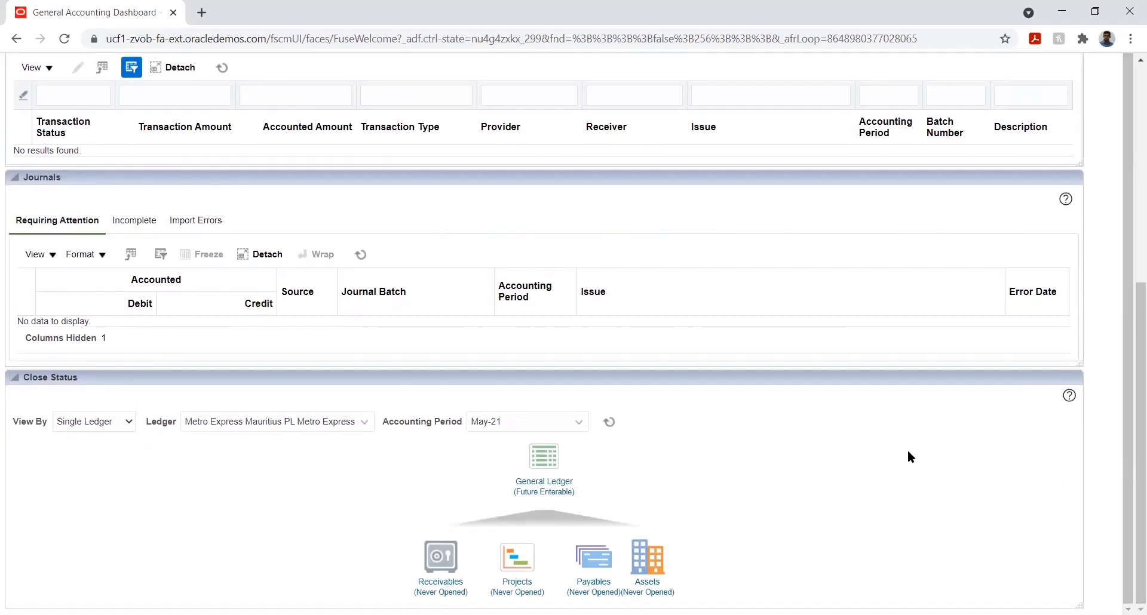
pyautogui.click(543, 486)
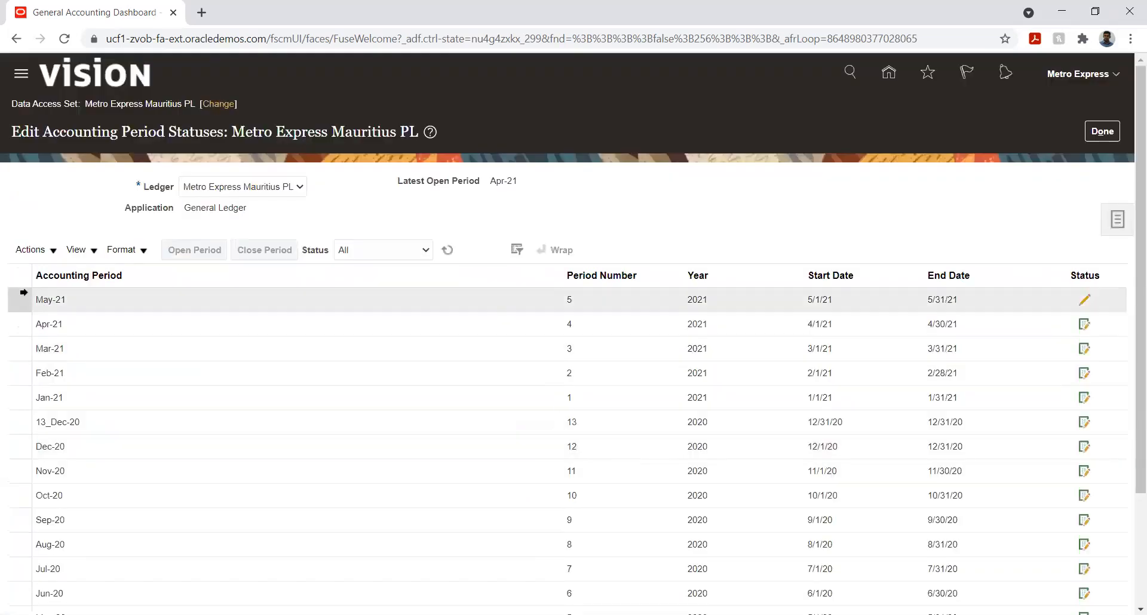
pyautogui.click(59, 306)
pyautogui.click(190, 250)
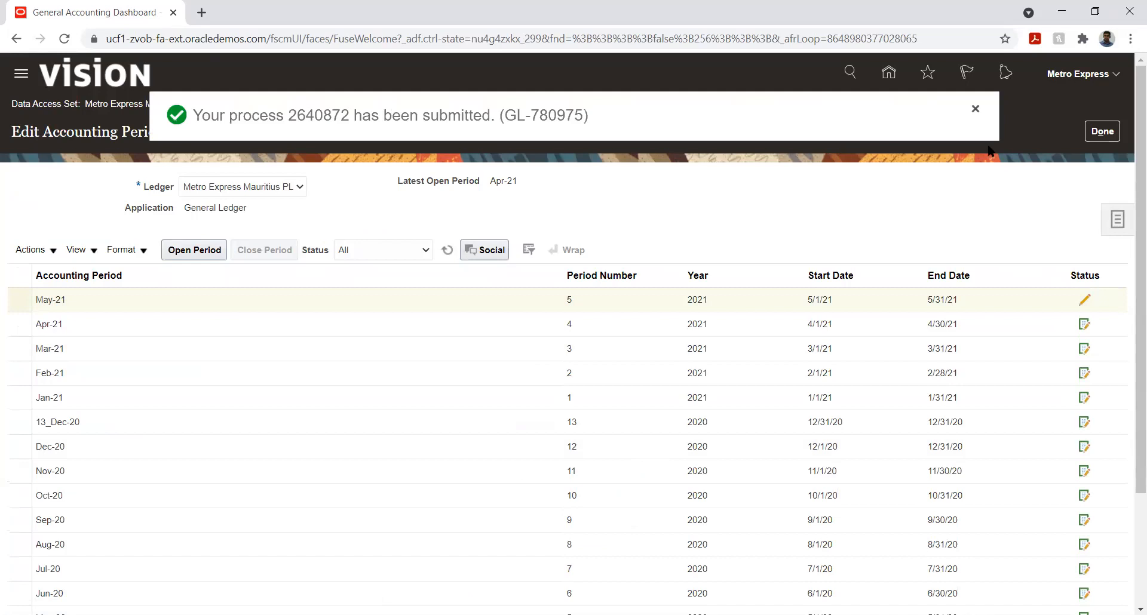
pyautogui.click(975, 110)
pyautogui.click(1102, 136)
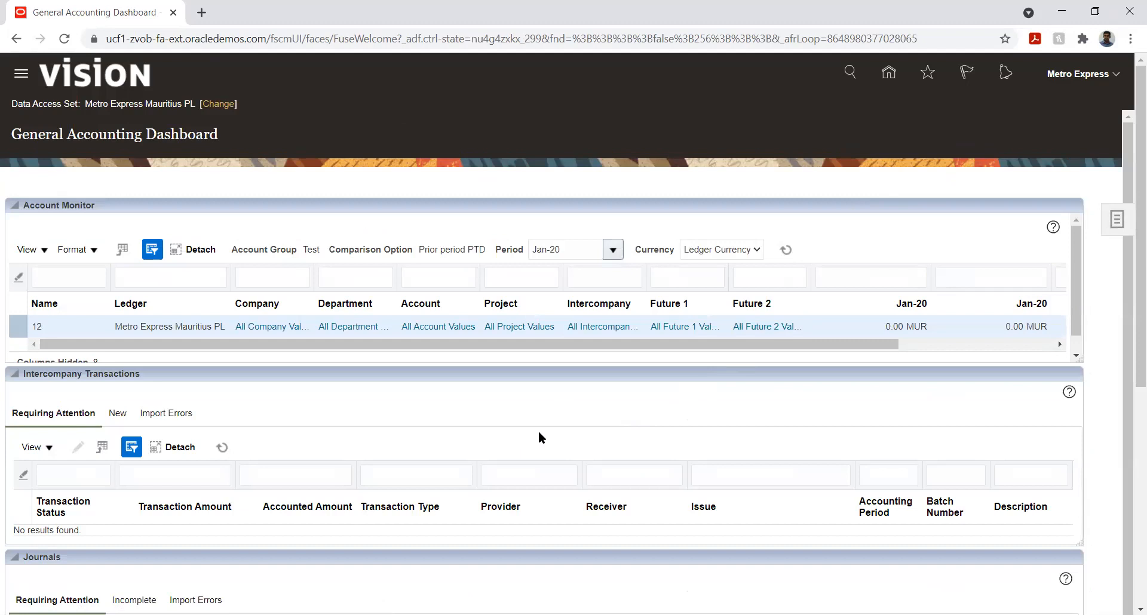
pyautogui.scroll(-5, 650, 428)
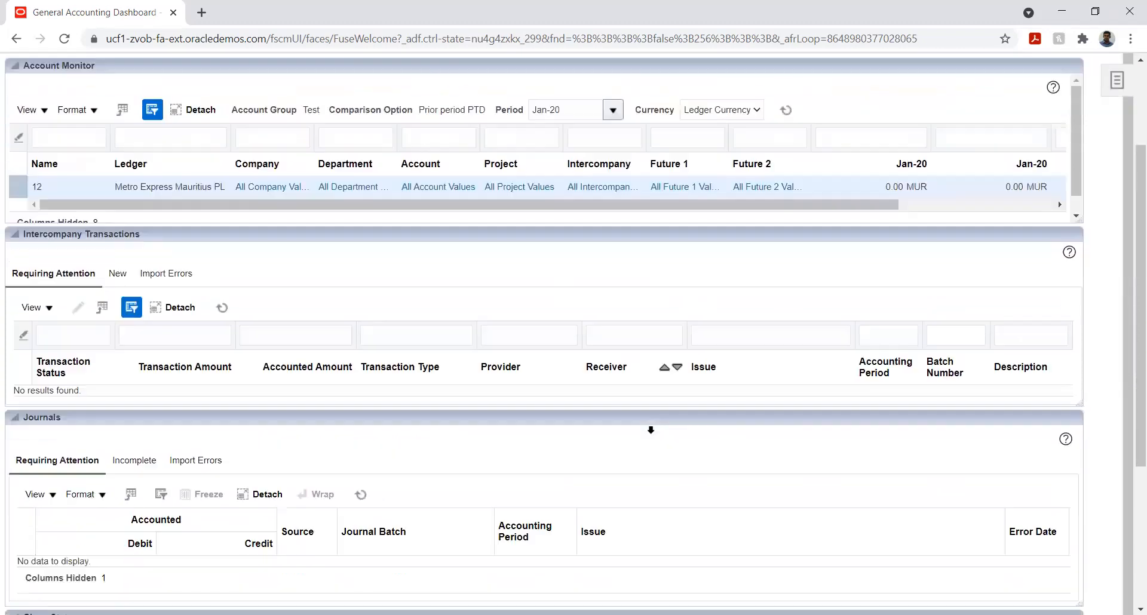
# Step: Go to the Period Close work area for Metro Express Mauritius PL
pyautogui.scroll(-1, 650, 435)
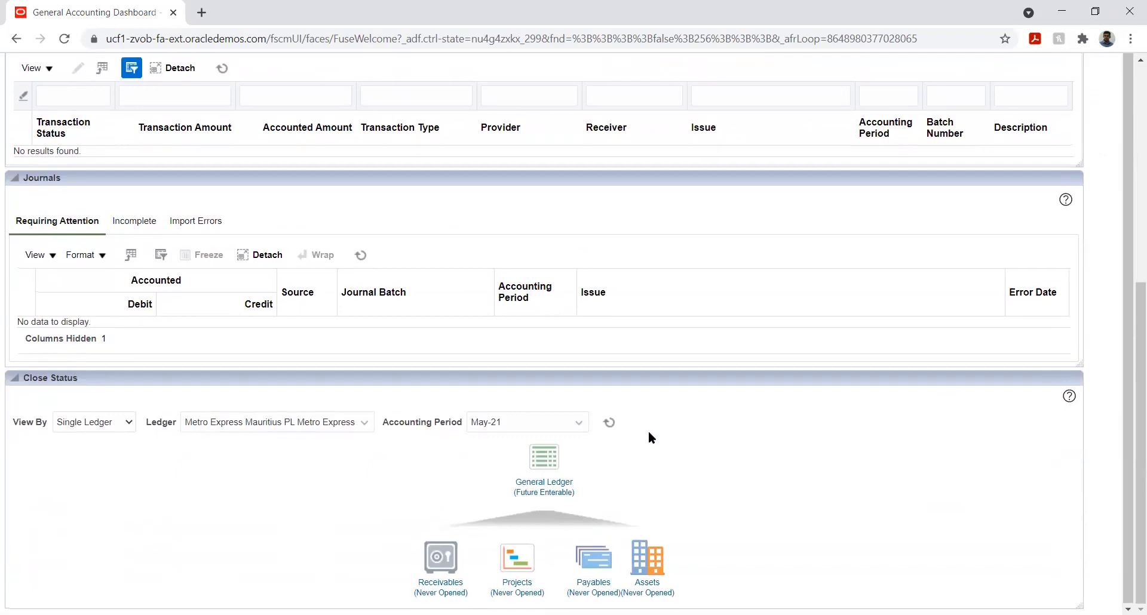
pyautogui.scroll(6, 960, 332)
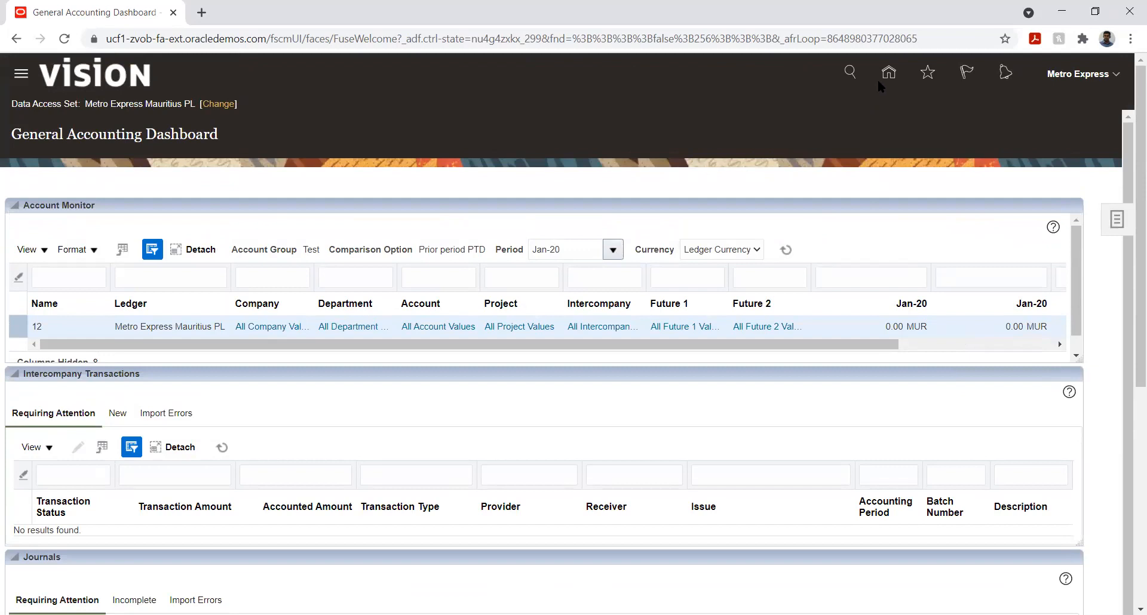
pyautogui.click(1117, 222)
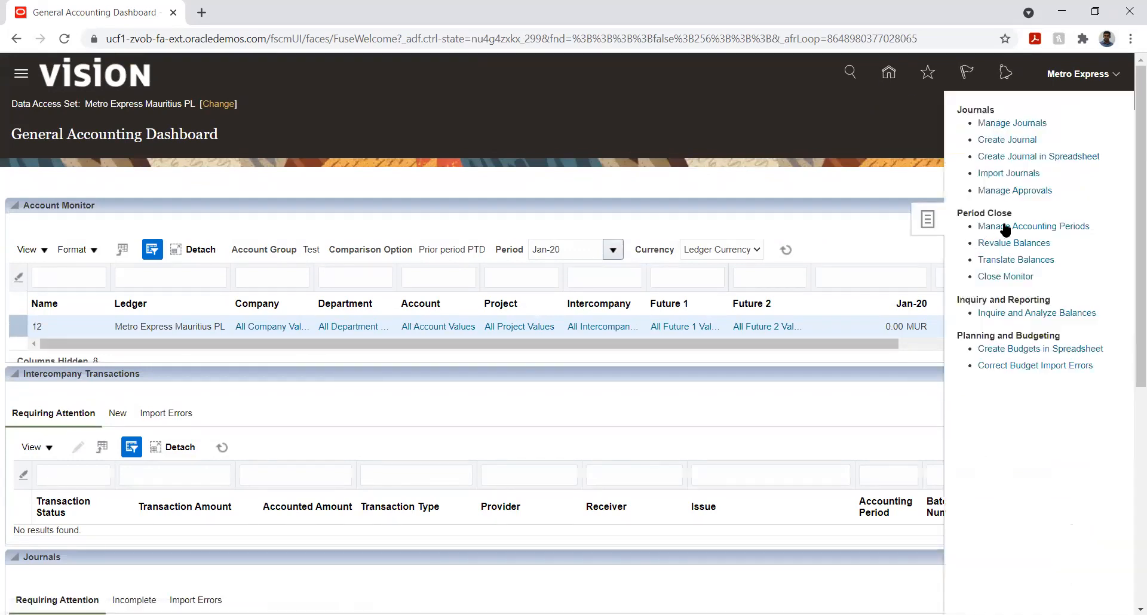
pyautogui.click(1013, 260)
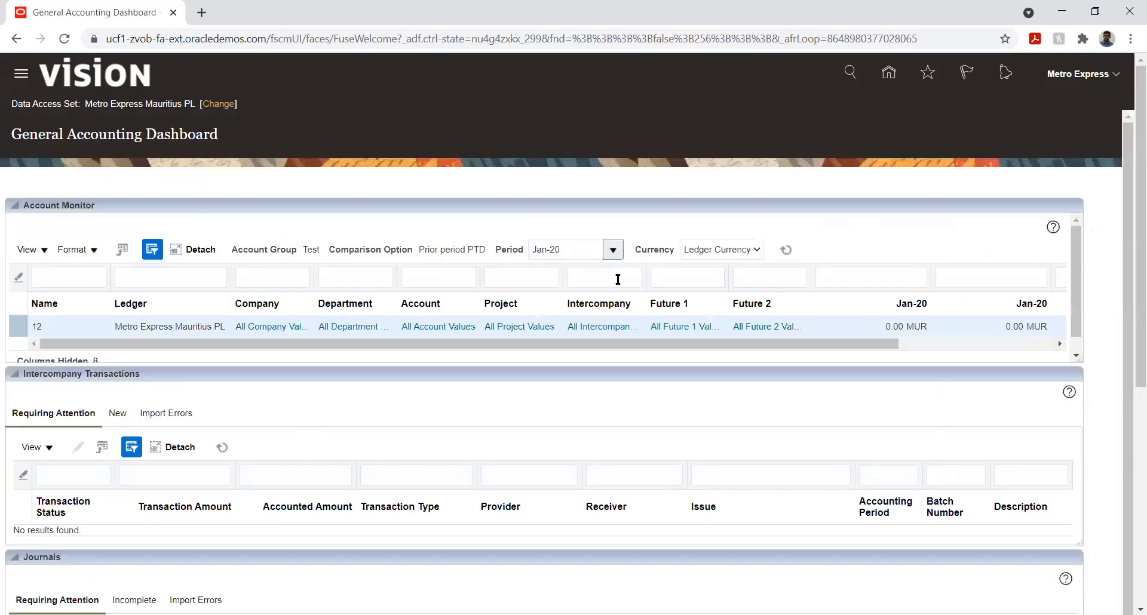
pyautogui.click(888, 73)
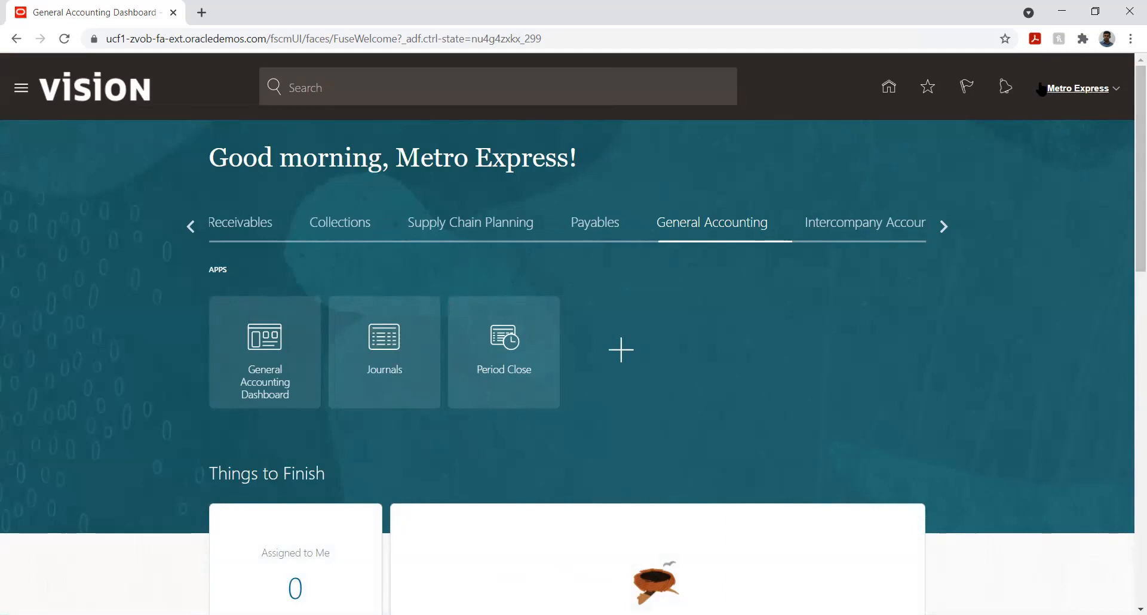
pyautogui.click(1114, 90)
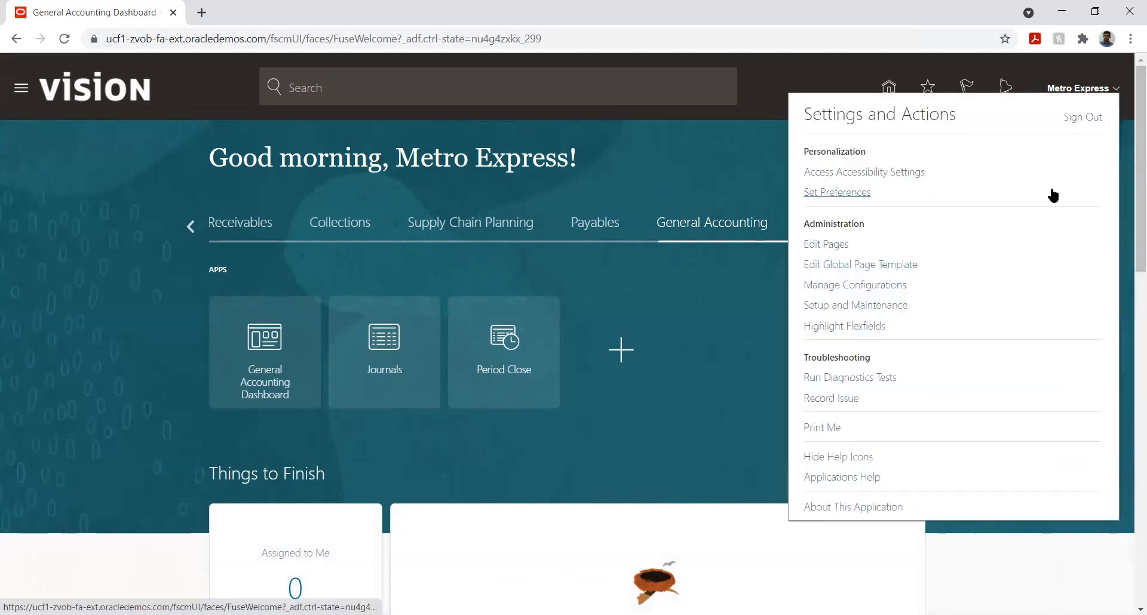
pyautogui.click(850, 305)
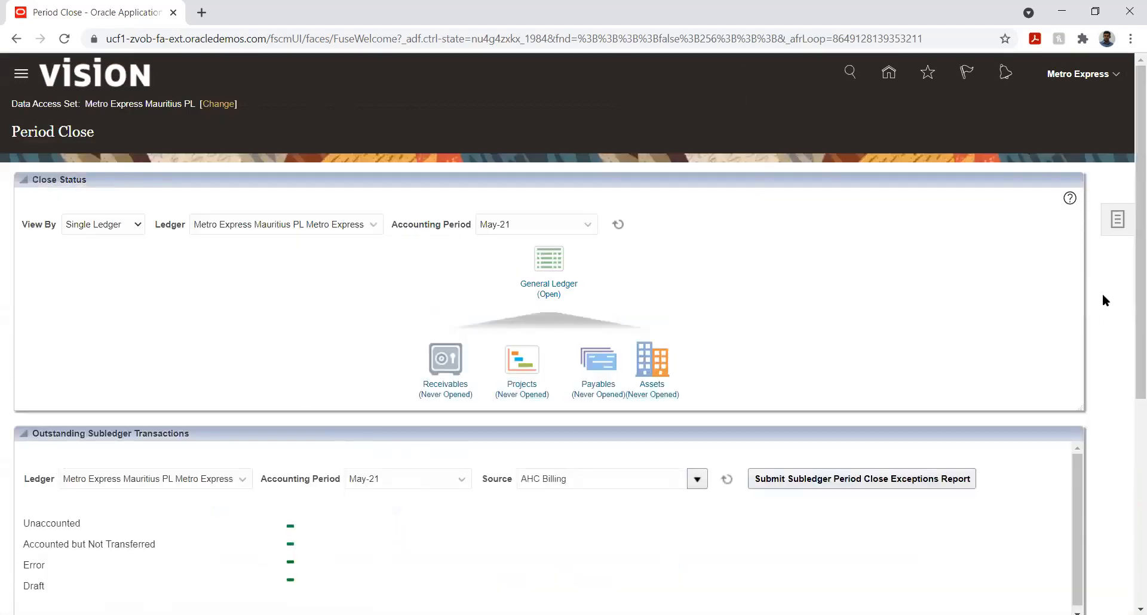
# Step: Review the Period Close page's close status, outstanding subledger transactions and translation status sections
pyautogui.scroll(-5, 1102, 292)
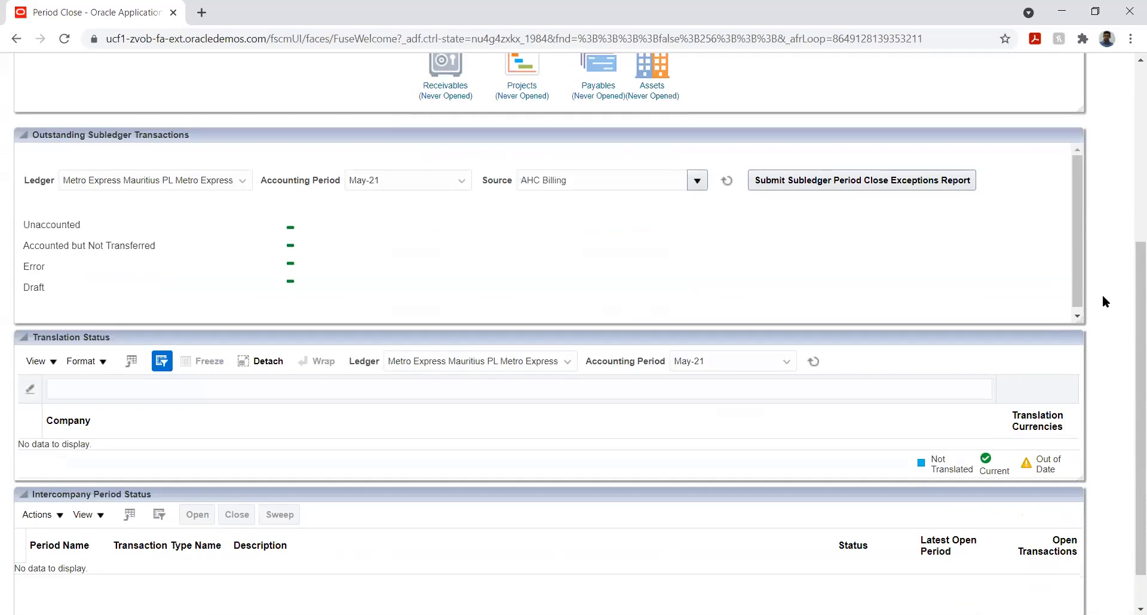
pyautogui.scroll(-1, 1101, 295)
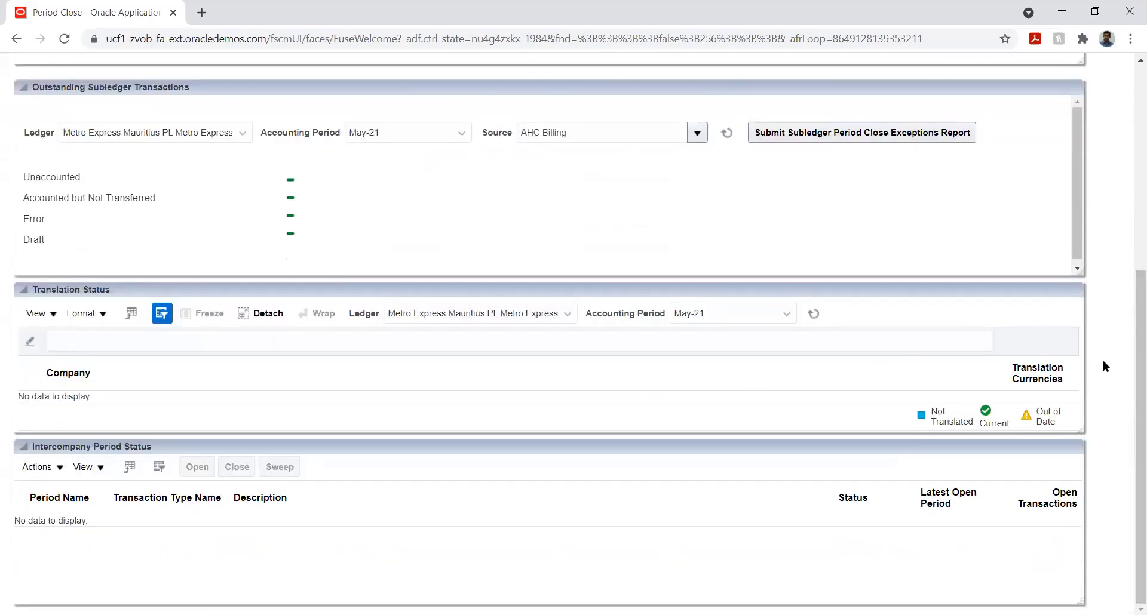
pyautogui.scroll(3, 1102, 358)
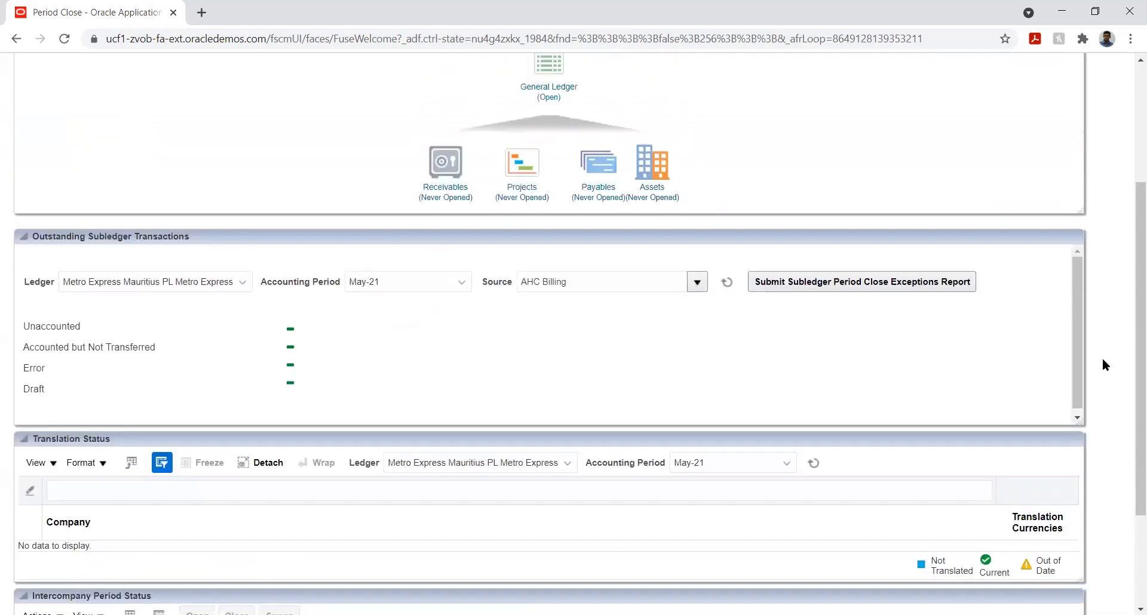
pyautogui.scroll(4, 1102, 357)
# Step: Open Manage Currency Rates and set the daily rates search From Currency to MUR - Mauritius Rupee
pyautogui.click(1115, 230)
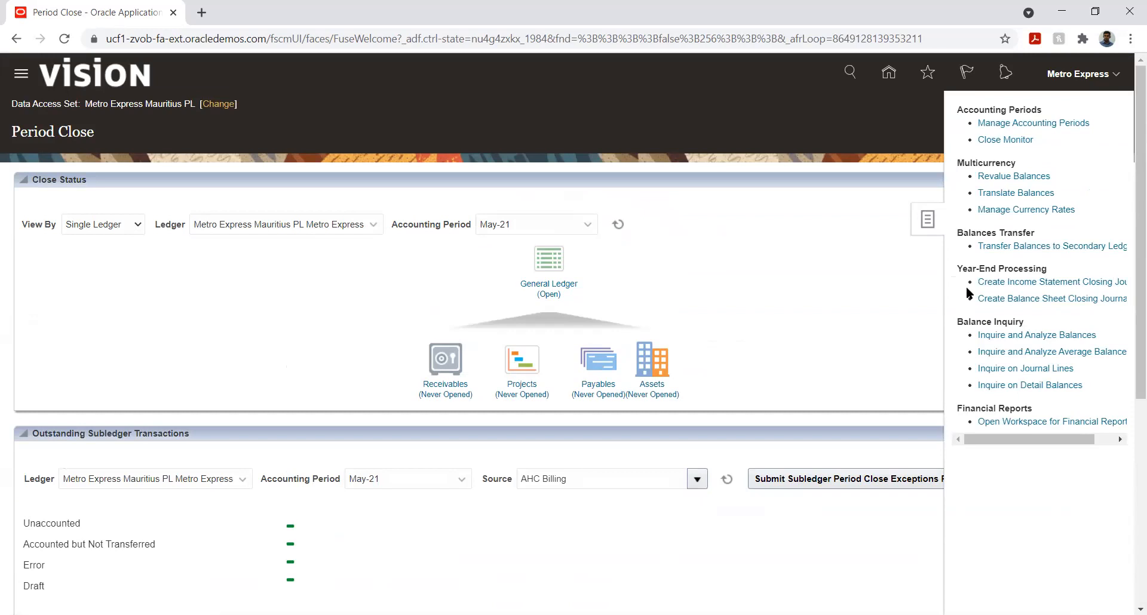
pyautogui.click(997, 210)
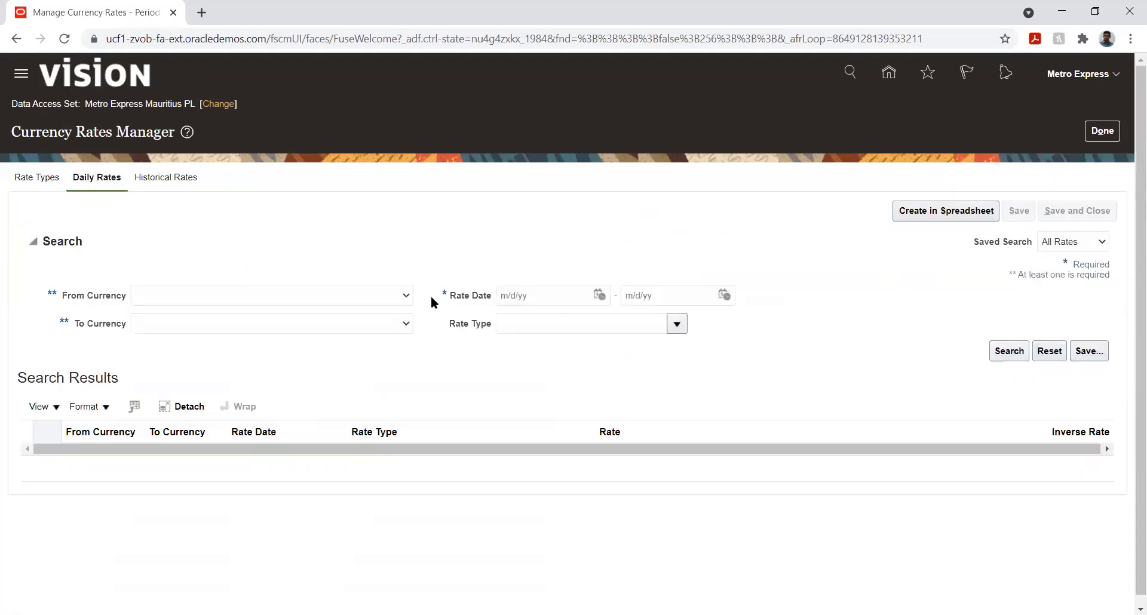
pyautogui.click(397, 294)
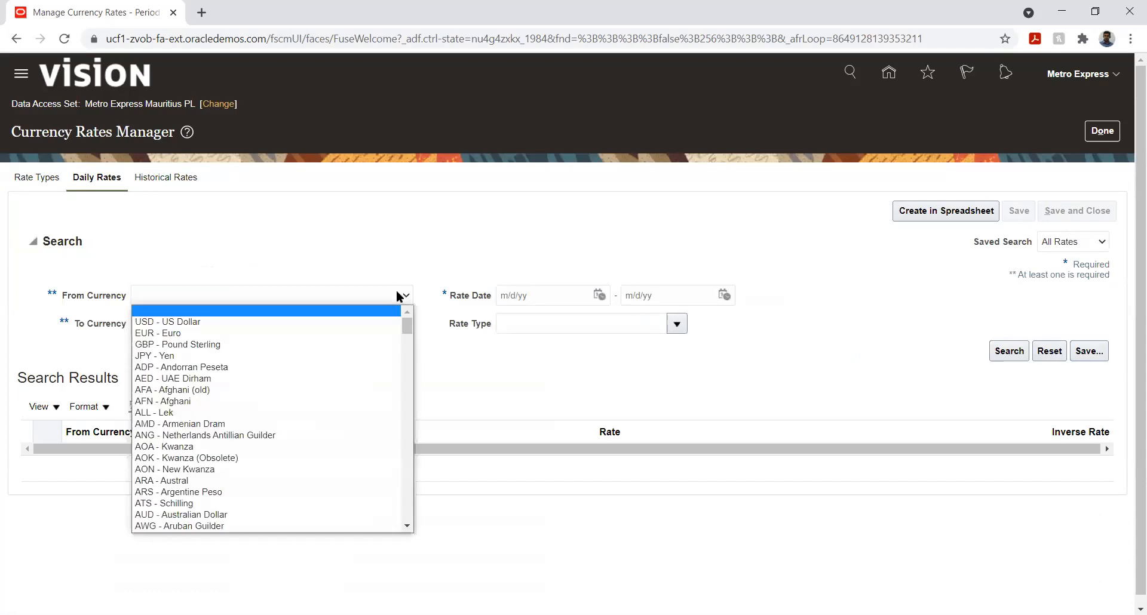
pyautogui.press('i')
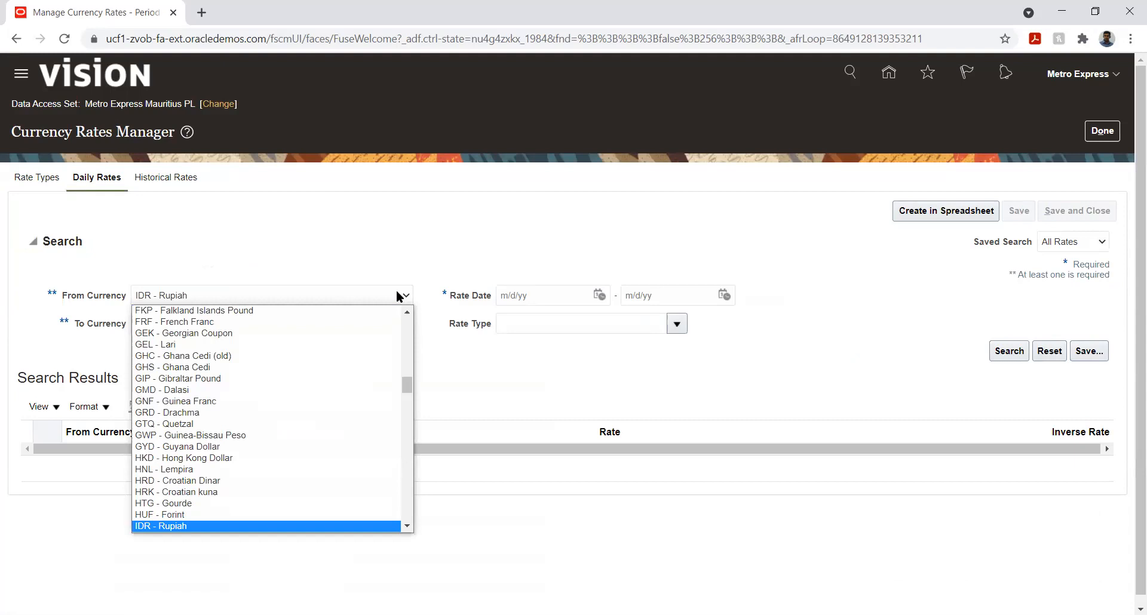
pyautogui.press('m')
pyautogui.press('Down')
pyautogui.press('Down')
pyautogui.press('Down')
pyautogui.press('Down')
pyautogui.press('Down')
pyautogui.press('Down')
pyautogui.press('Down')
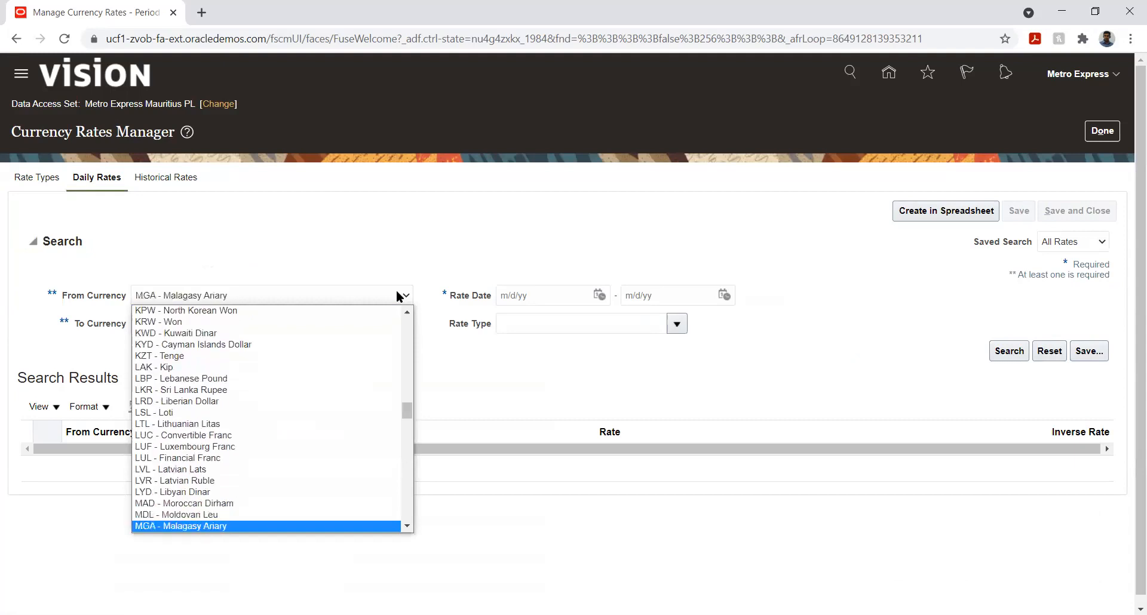
pyautogui.press('Down')
pyautogui.press('Down')
pyautogui.press('Down')
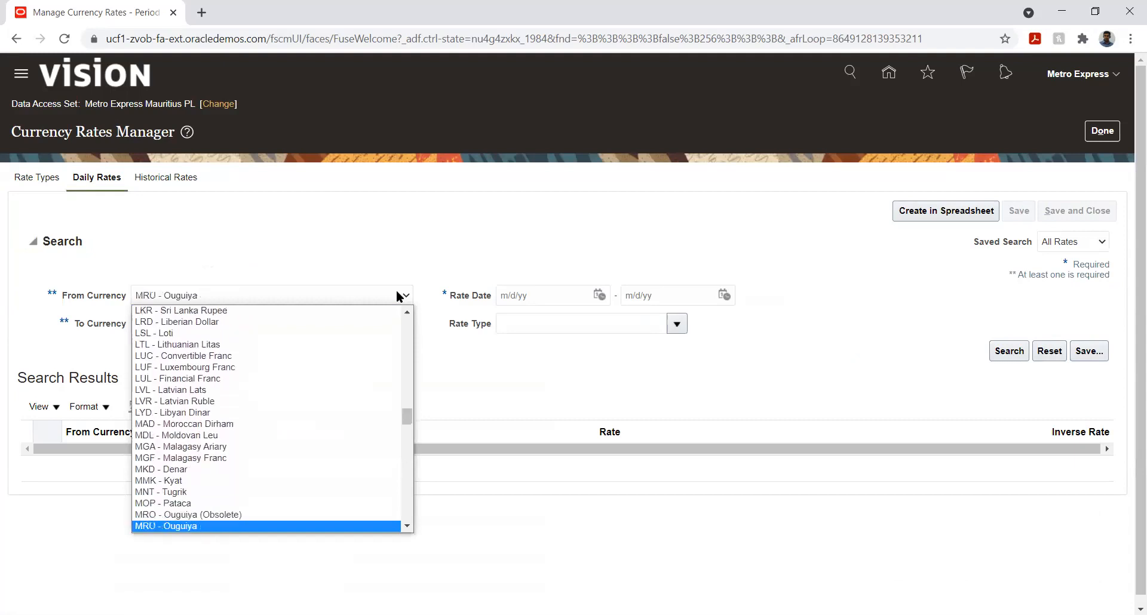
pyautogui.press('Down')
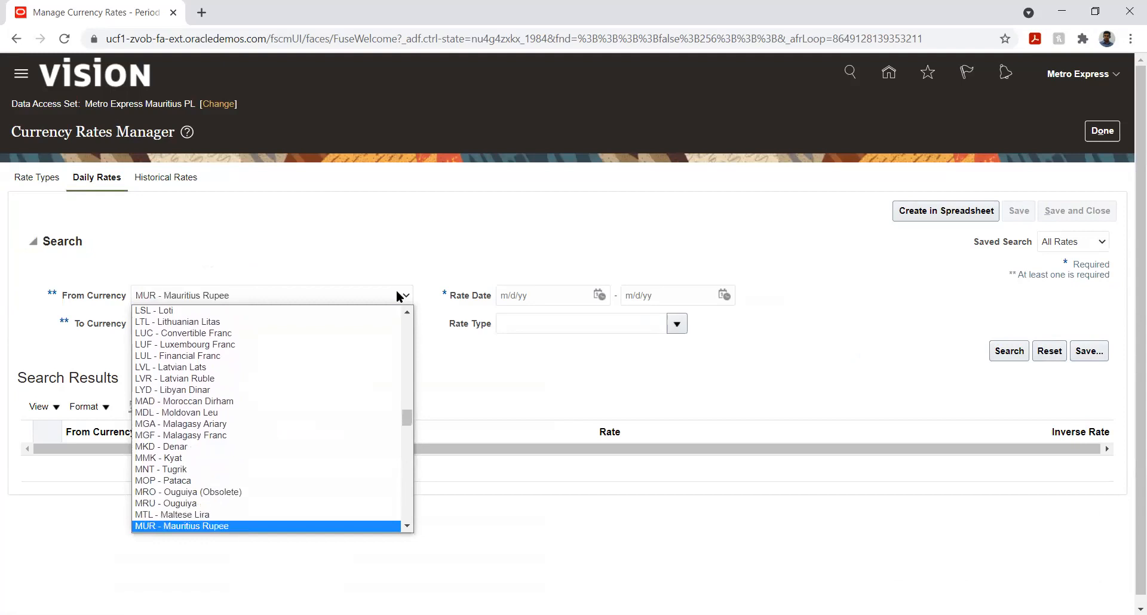
pyautogui.press('Return')
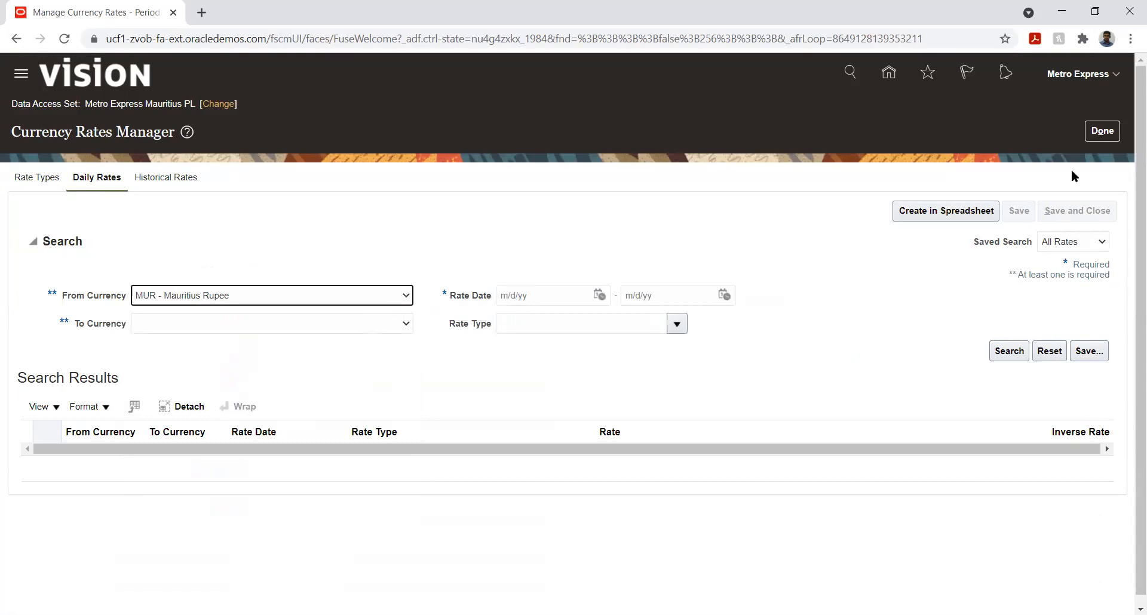
# Step: Set the To Currency for the daily rates search to INR - Indian Rupee
pyautogui.click(356, 323)
pyautogui.press('Down')
pyautogui.press('Down')
pyautogui.press('Down')
pyautogui.press('Down')
pyautogui.press('Down')
pyautogui.press('Down')
pyautogui.press('Down')
pyautogui.press('Down')
pyautogui.press('Down')
pyautogui.press('Down')
pyautogui.press('Down')
pyautogui.press('Down')
pyautogui.press('Down')
pyautogui.press('Down')
pyautogui.press('Down')
pyautogui.press('Down')
pyautogui.press('Down')
pyautogui.press('Down')
pyautogui.press('Down')
pyautogui.press('Down')
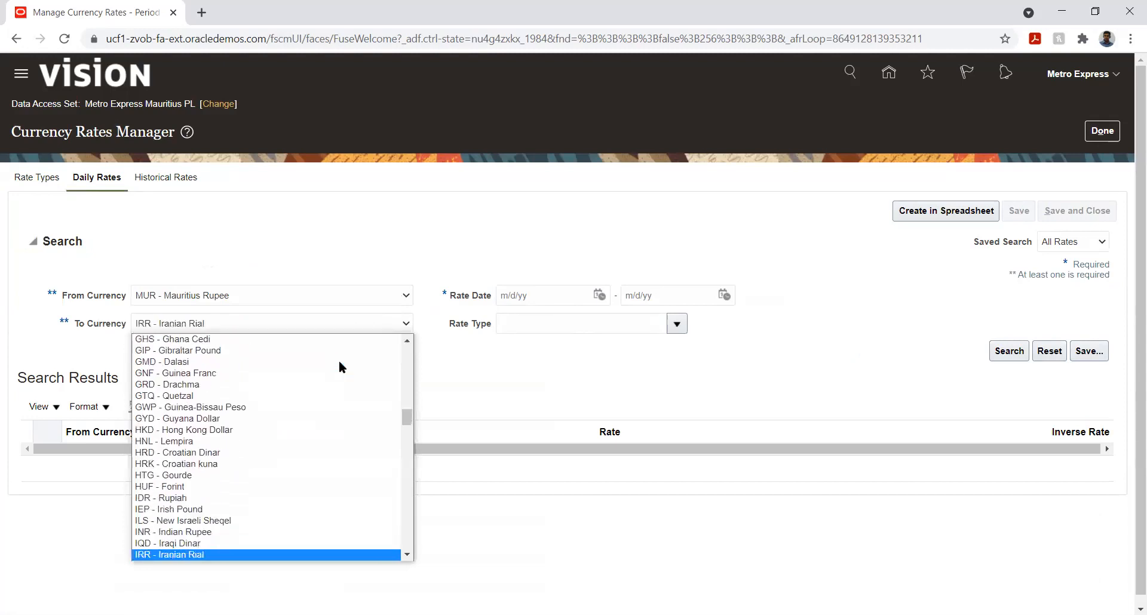
pyautogui.press('Up')
pyautogui.press('Up')
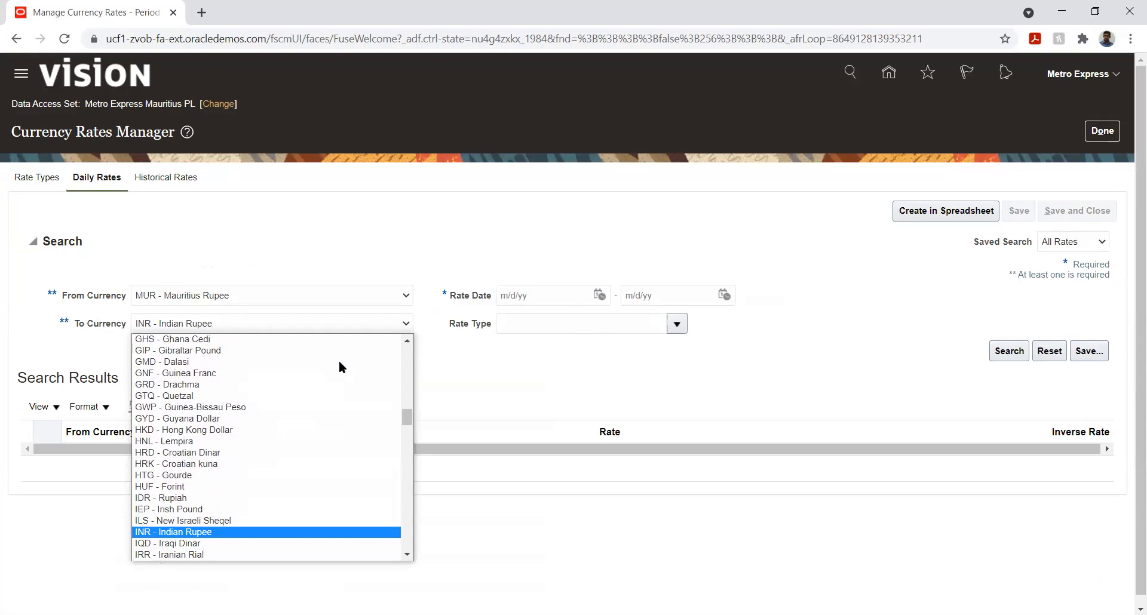
pyautogui.press('Return')
# Step: Set the rate date range from 4/1/21 to 4/30/21
pyautogui.click(598, 295)
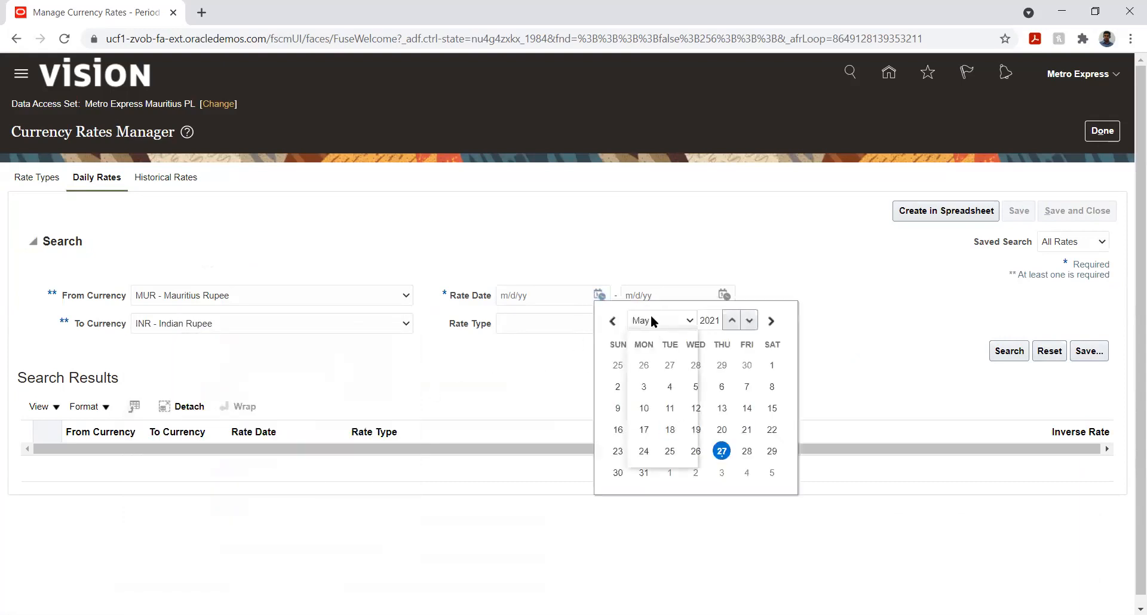
pyautogui.click(650, 320)
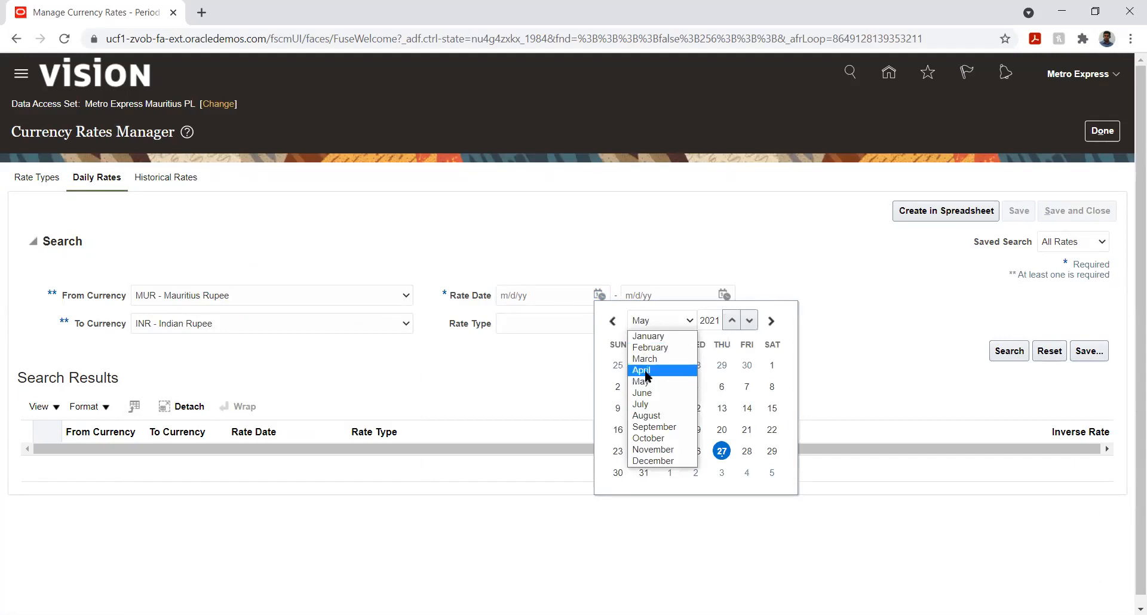
pyautogui.click(643, 370)
pyautogui.click(722, 365)
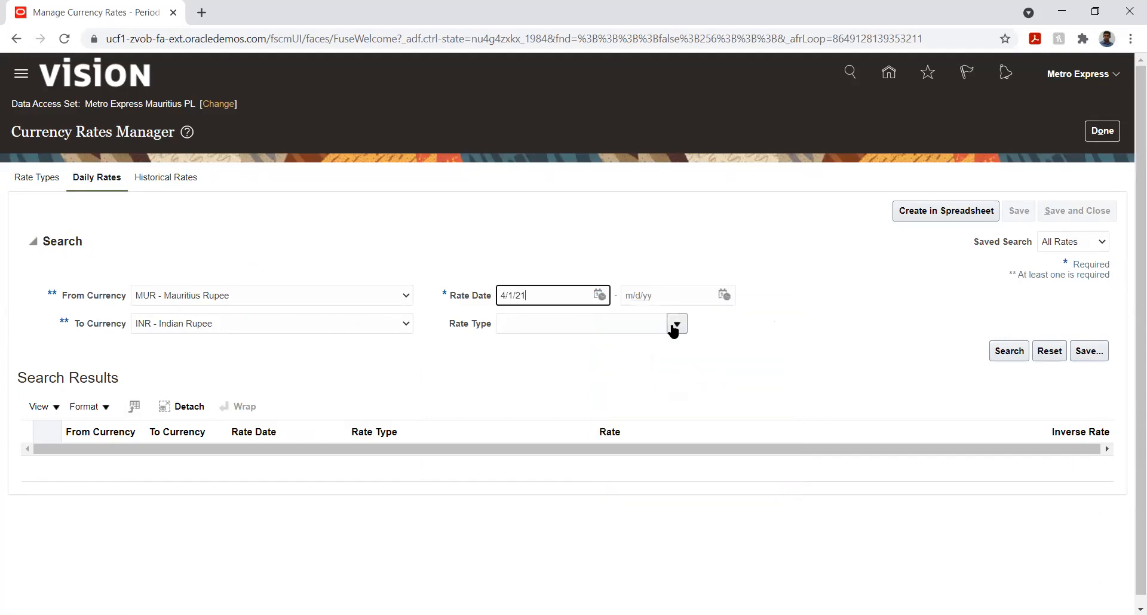
pyautogui.click(723, 295)
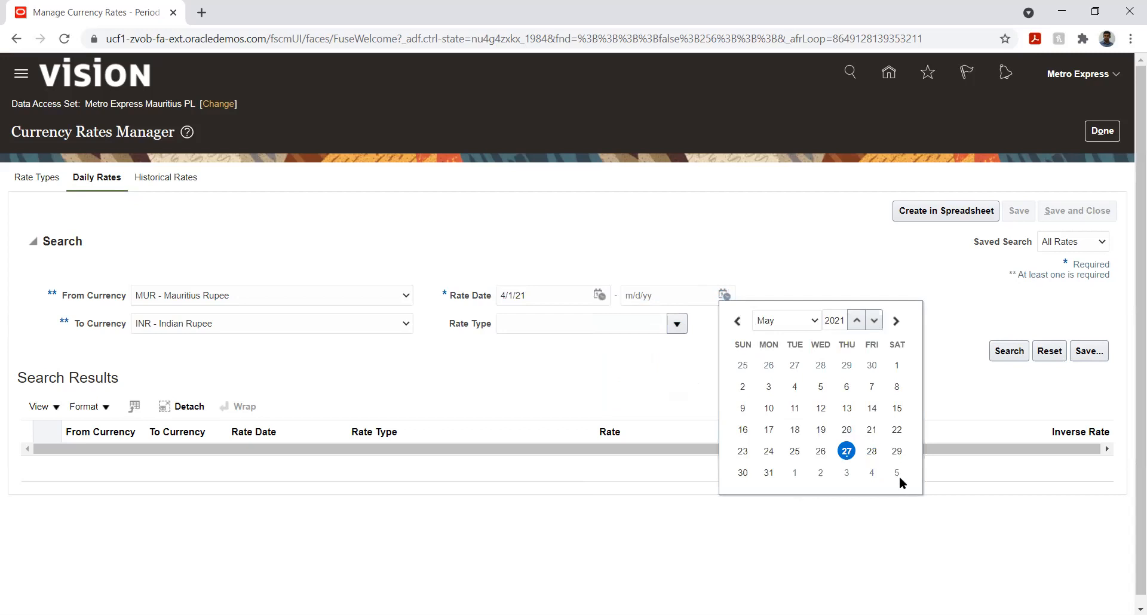
pyautogui.click(737, 323)
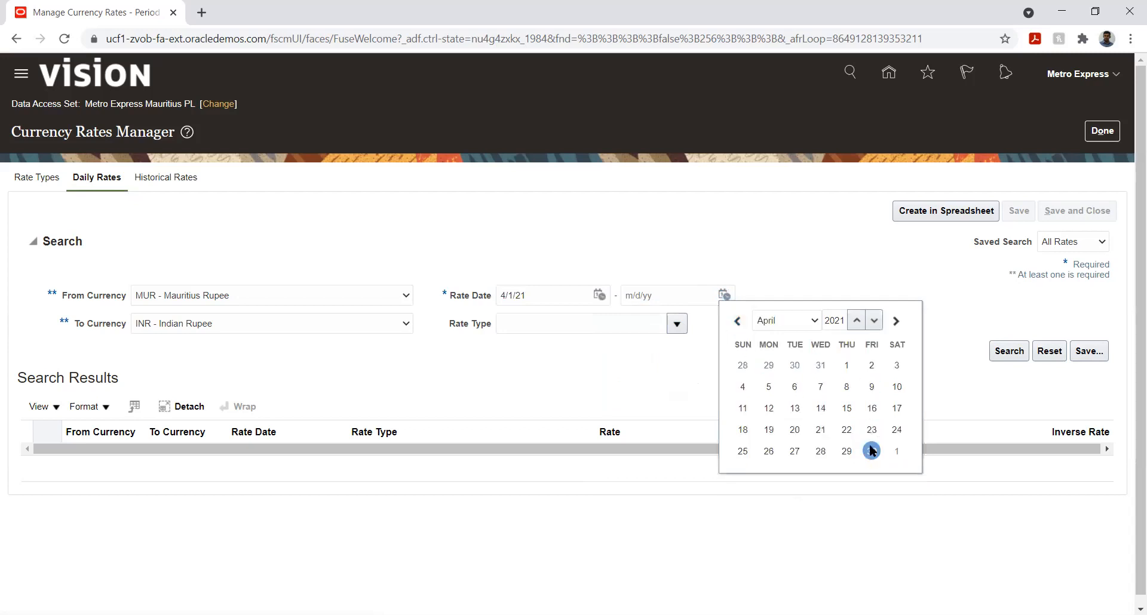
pyautogui.click(870, 449)
# Step: Set the rate type to Corporate and search the daily MUR to INR rates
pyautogui.click(676, 324)
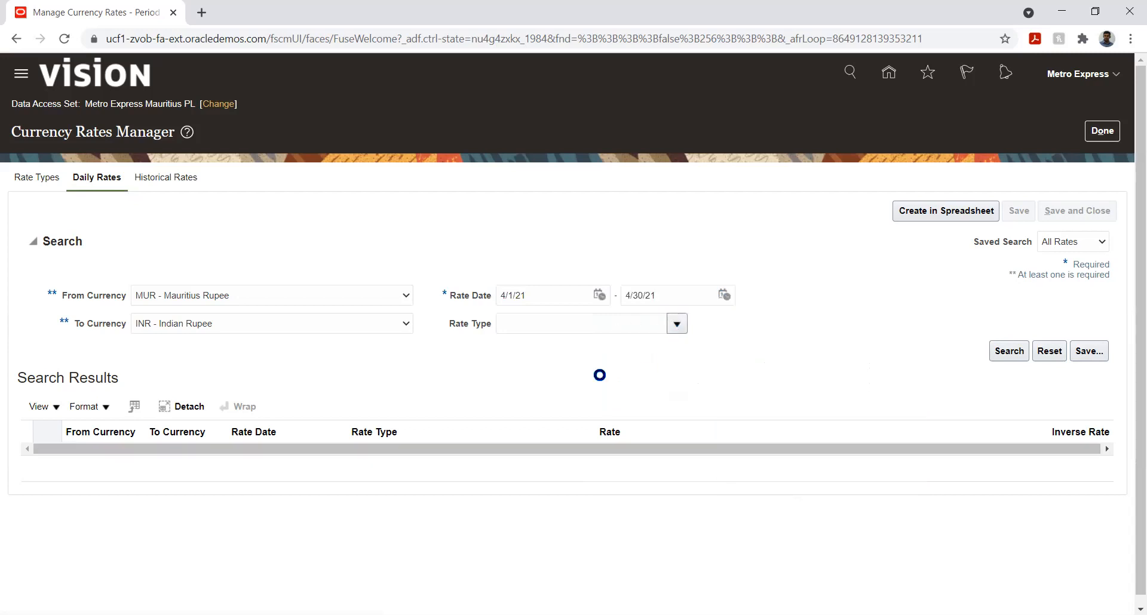
pyautogui.press('Escape')
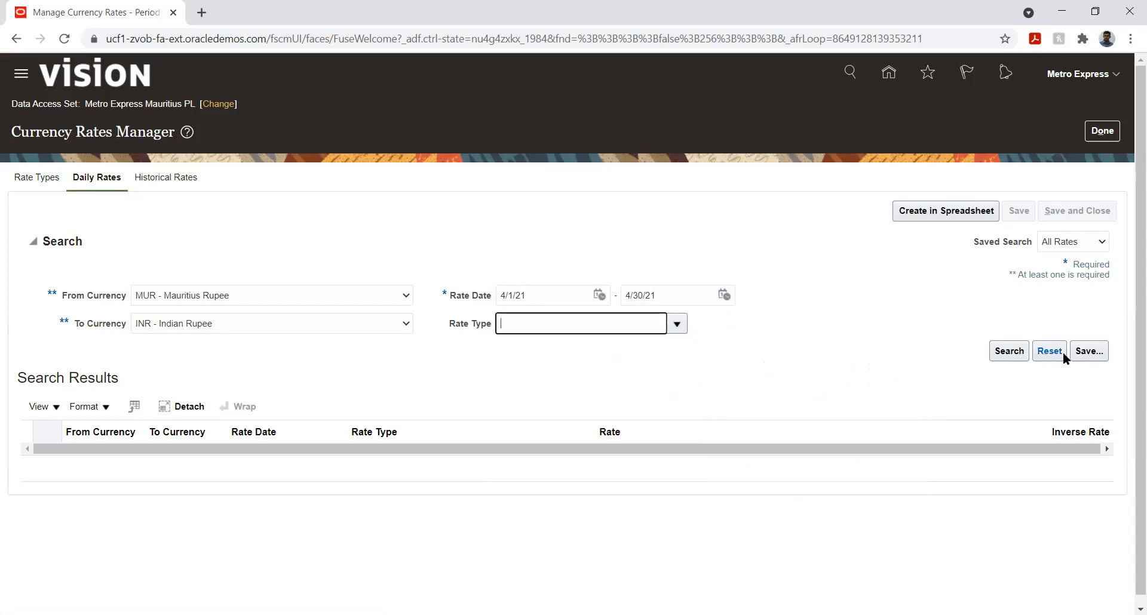
pyautogui.write('Corporate')
pyautogui.click(999, 353)
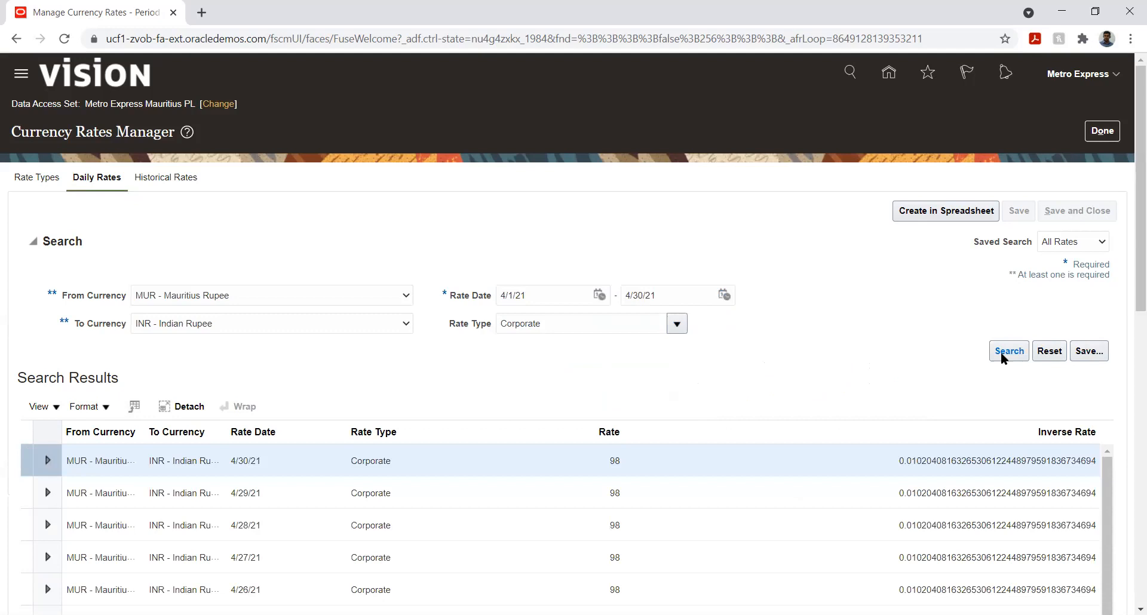
# Step: Leave the Currency Rates Manager without saving and return to the home page
pyautogui.click(1102, 133)
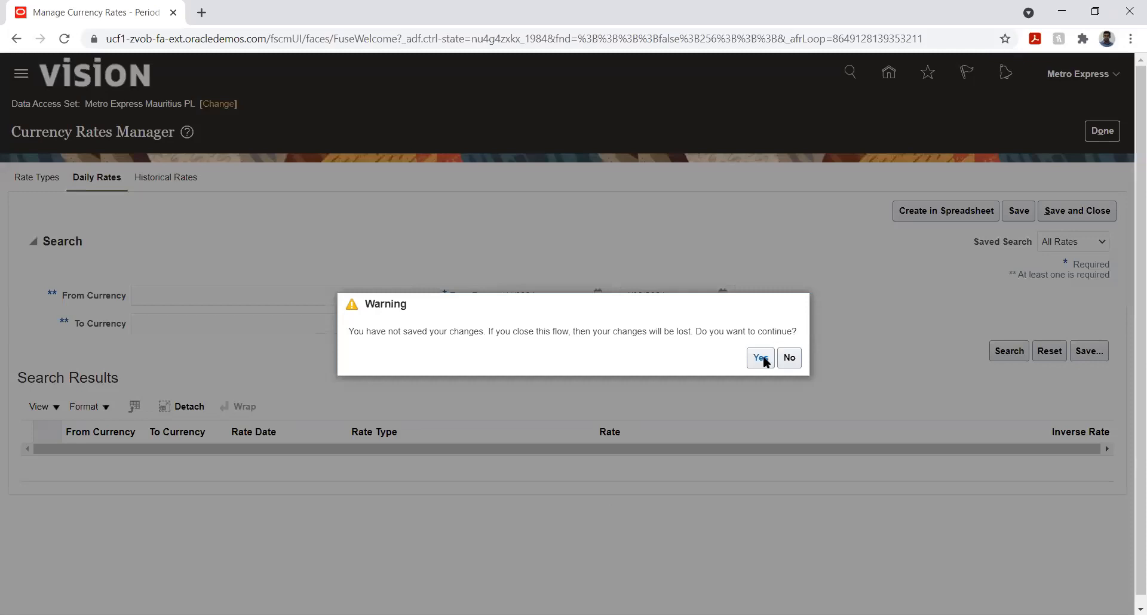
pyautogui.click(789, 358)
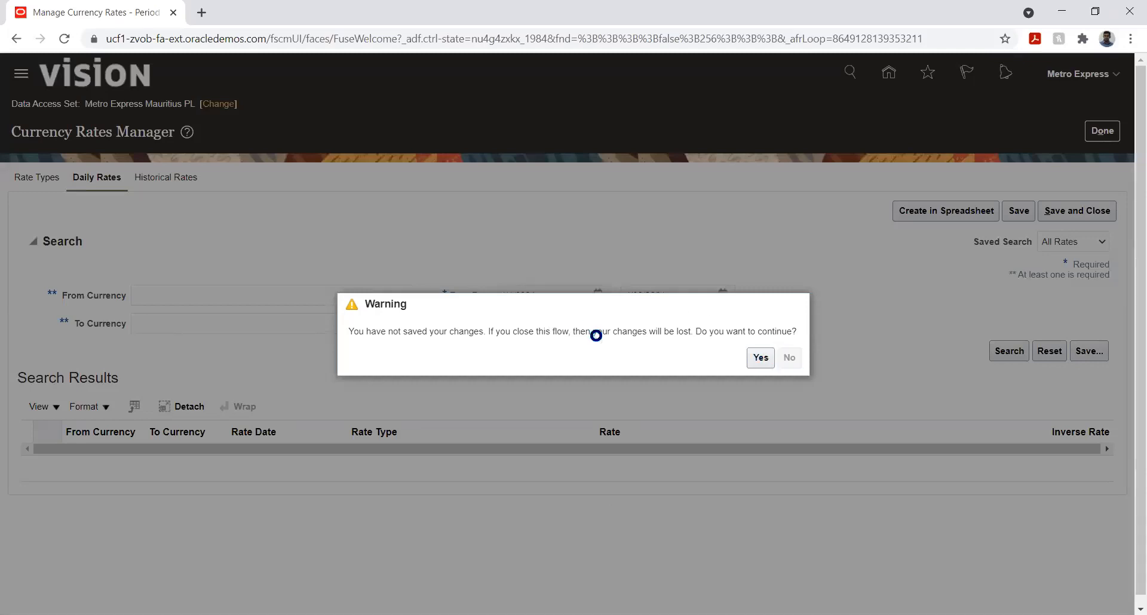
pyautogui.click(1115, 131)
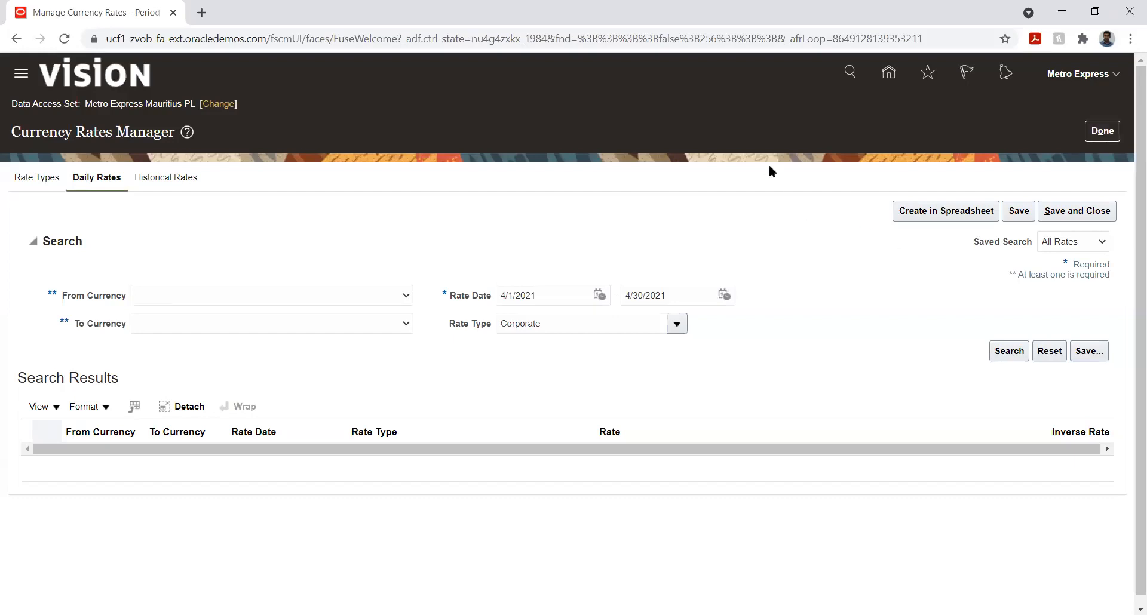
pyautogui.click(1099, 132)
pyautogui.click(889, 73)
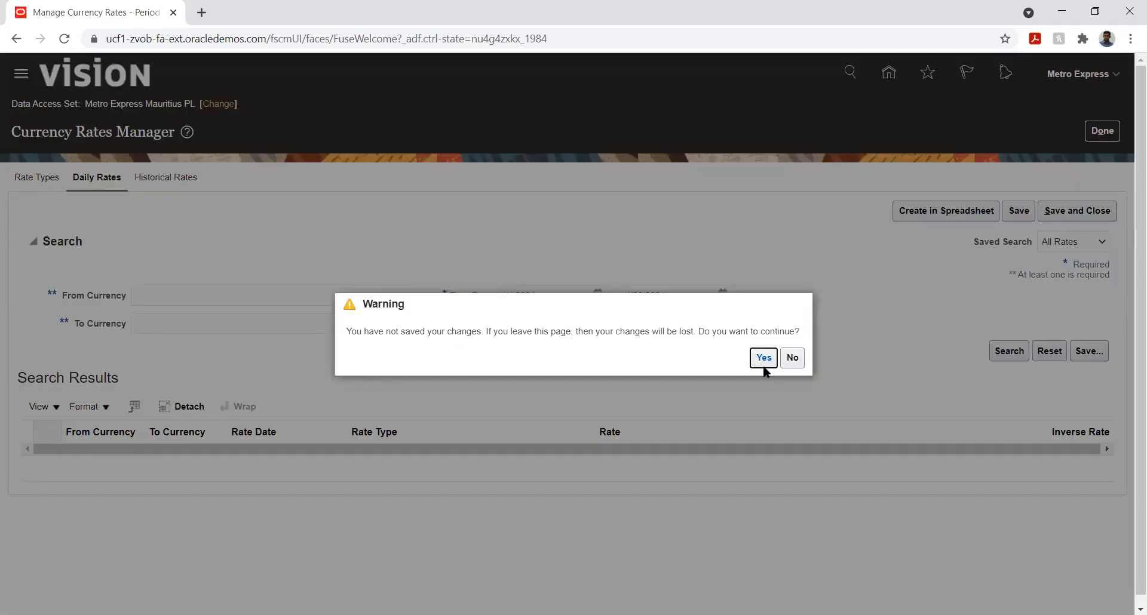
pyautogui.click(763, 362)
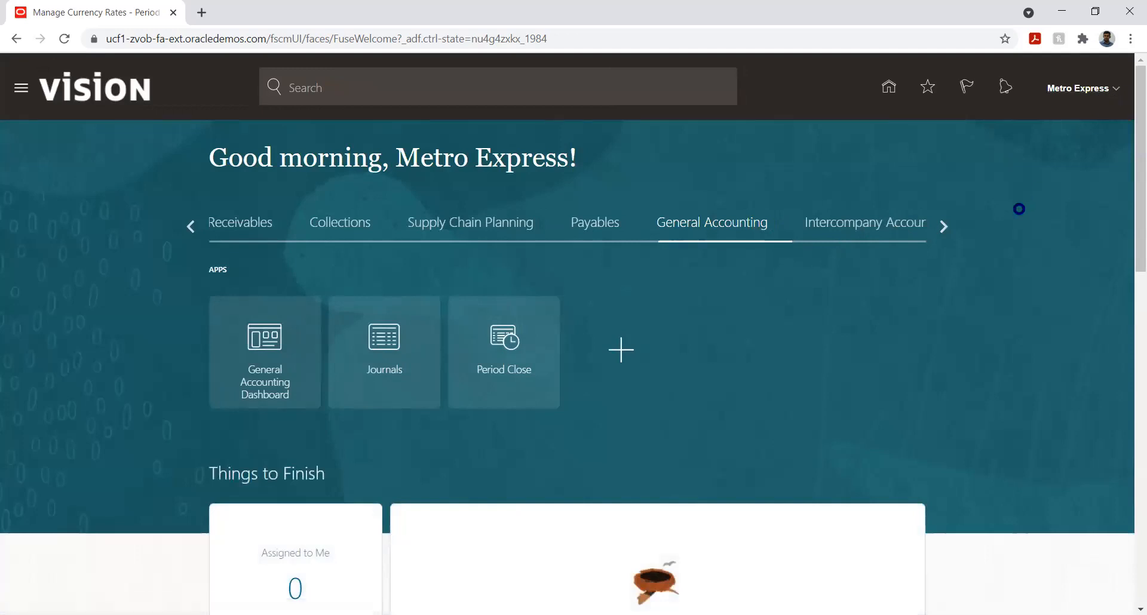
# Step: Open Setup and Maintenance and switch the setup offering to Financials
pyautogui.click(850, 304)
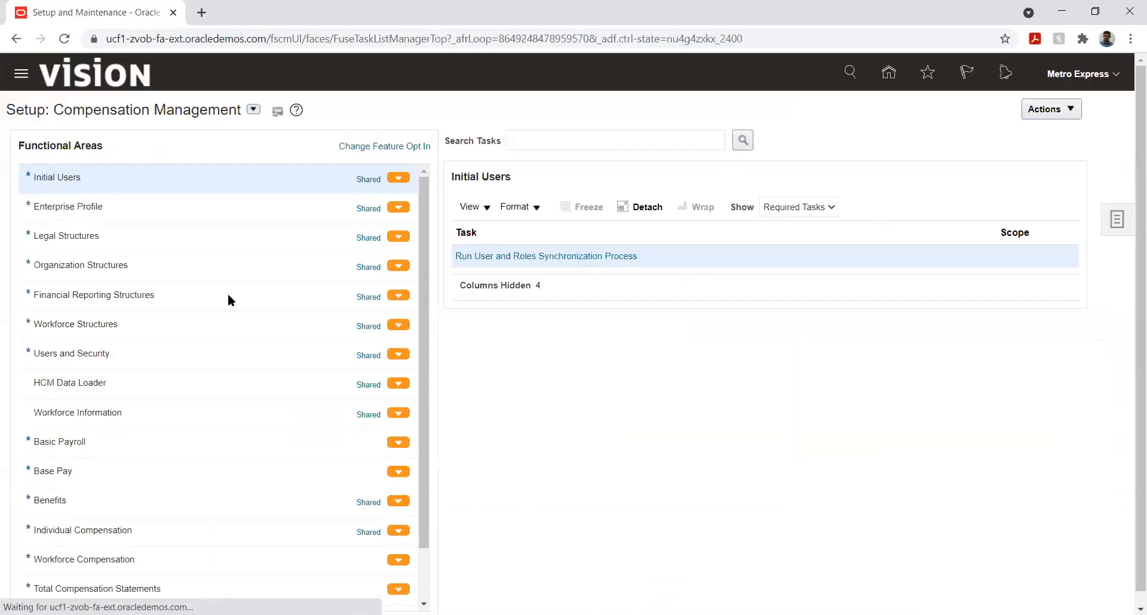
pyautogui.click(254, 108)
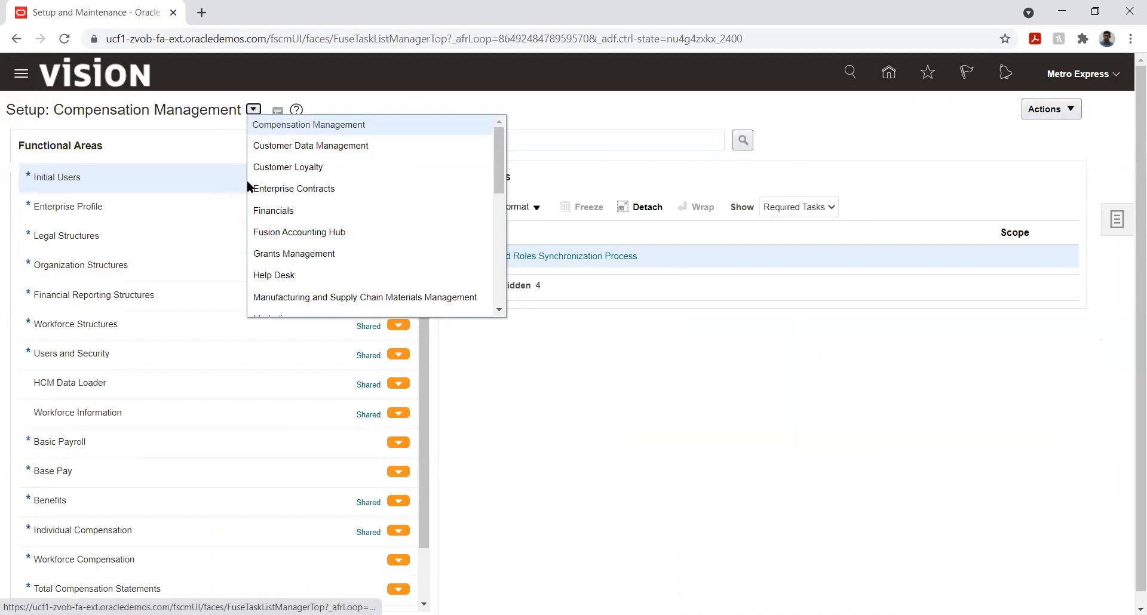
pyautogui.click(272, 211)
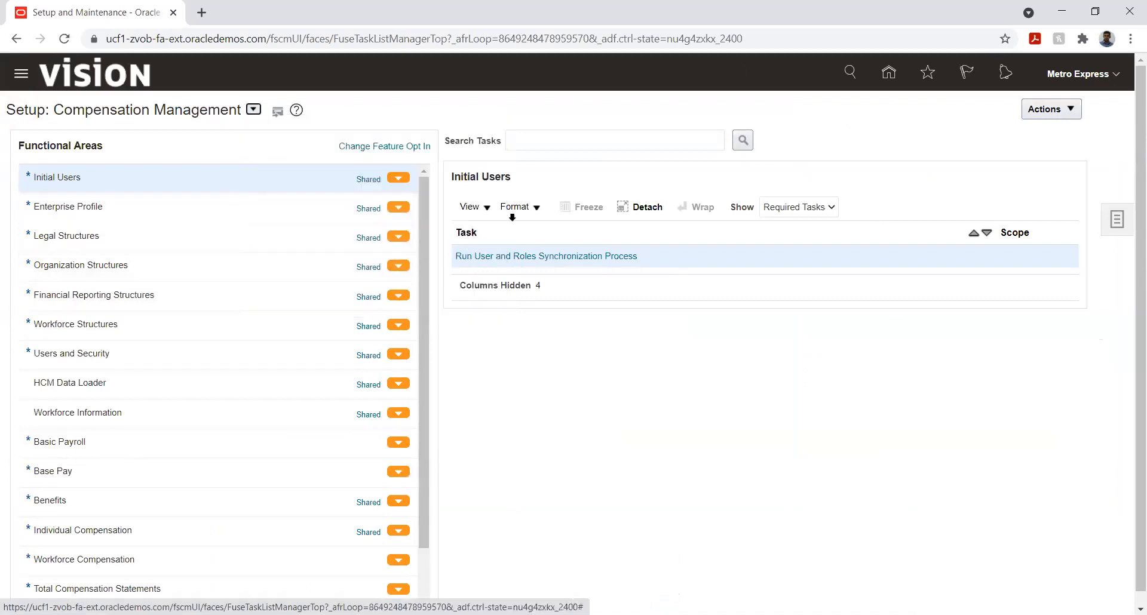
# Step: Search the setup tasks for %led%op% and open the Specify Ledger Options task
pyautogui.click(551, 141)
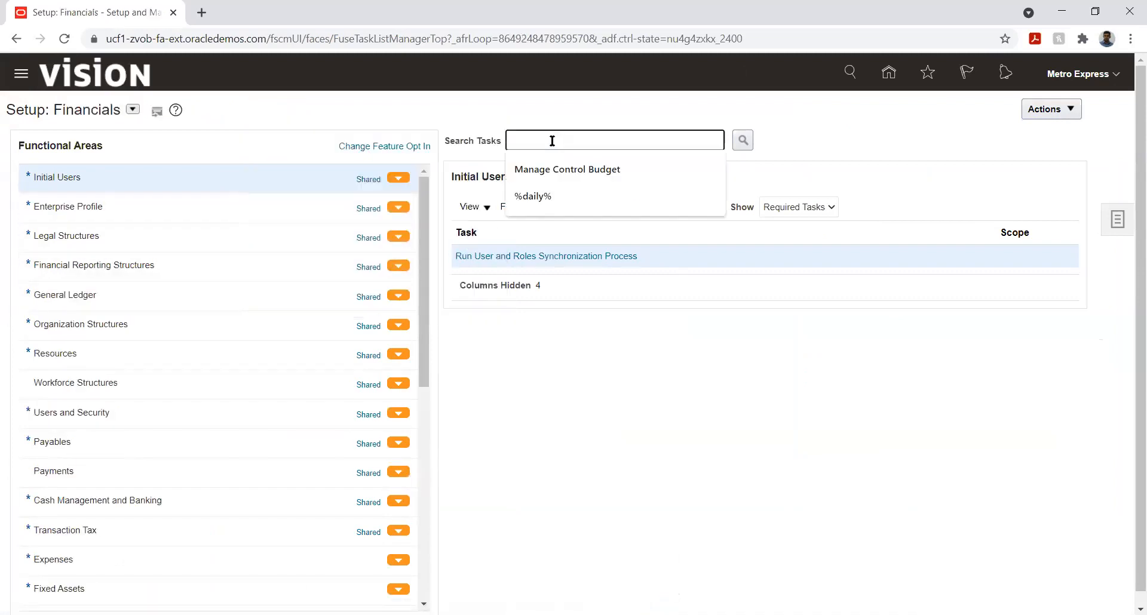
pyautogui.write('%led')
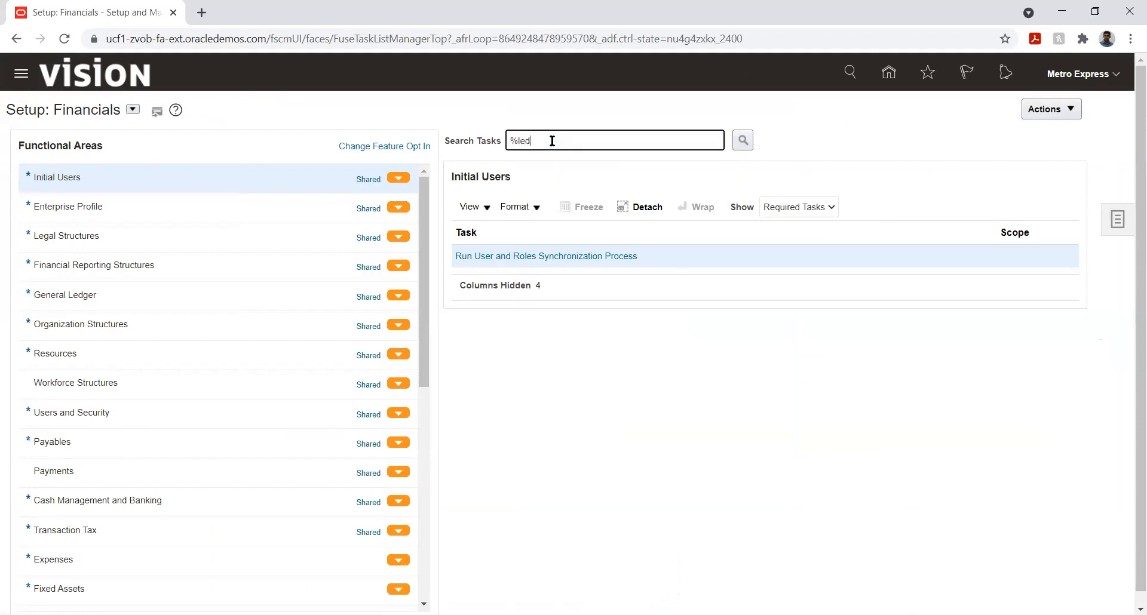
pyautogui.write('%op%')
pyautogui.press('Return')
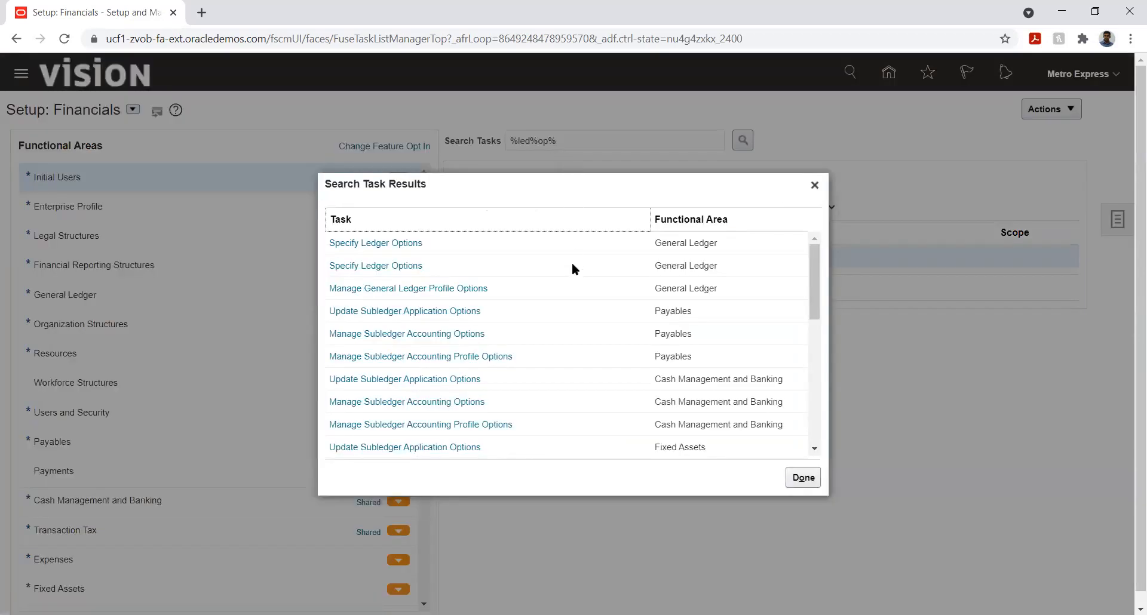
pyautogui.click(399, 244)
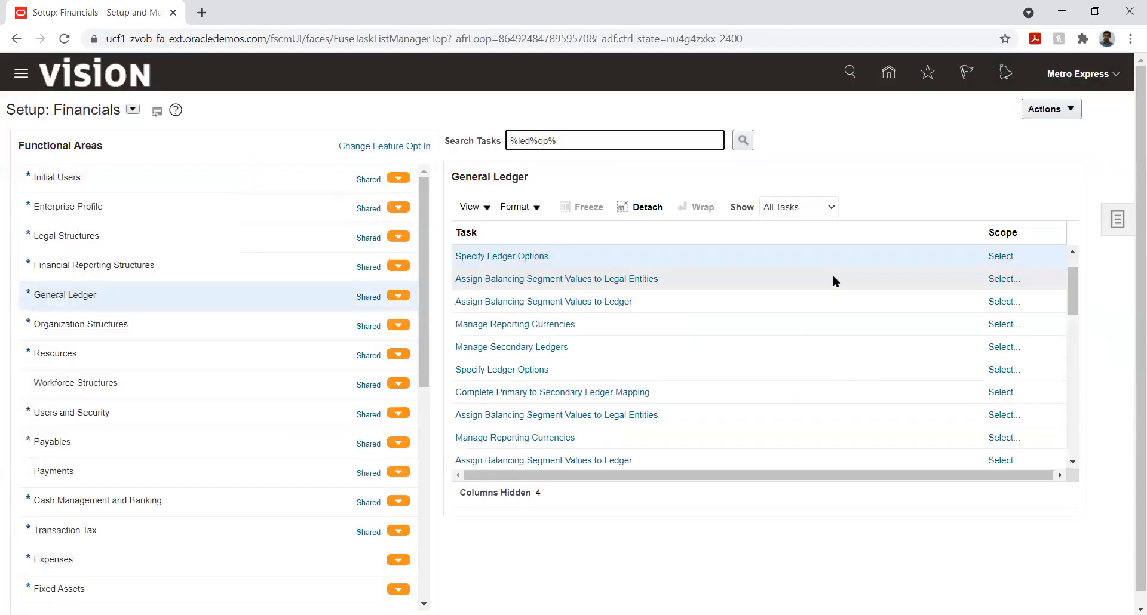
pyautogui.click(517, 257)
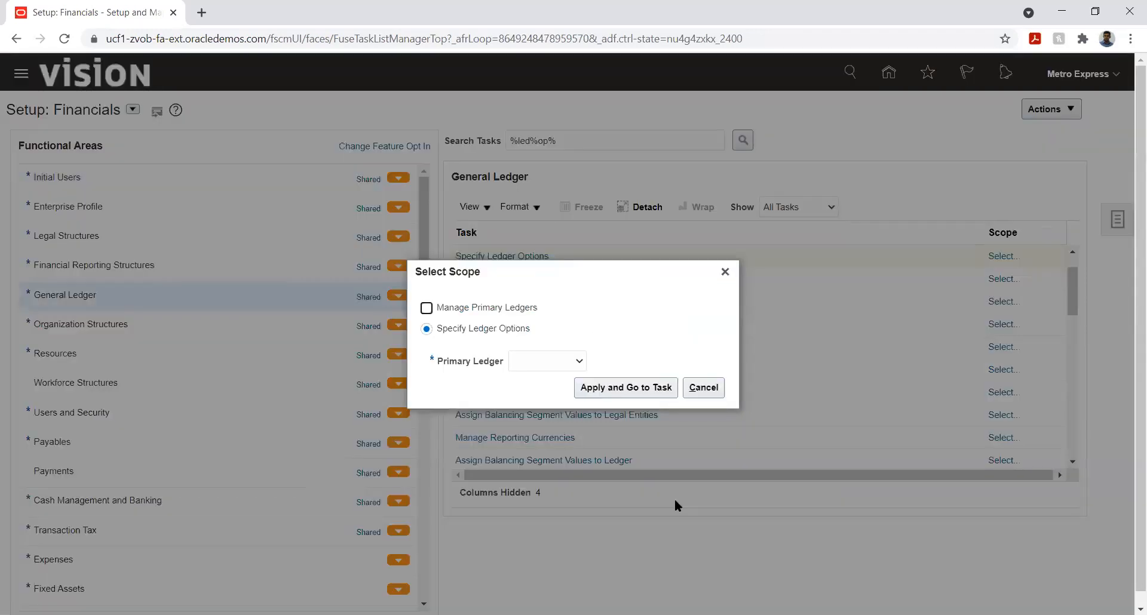
# Step: Choose Select and Add for the primary ledger scope and pick Metro Express Mauritius PL
pyautogui.click(550, 361)
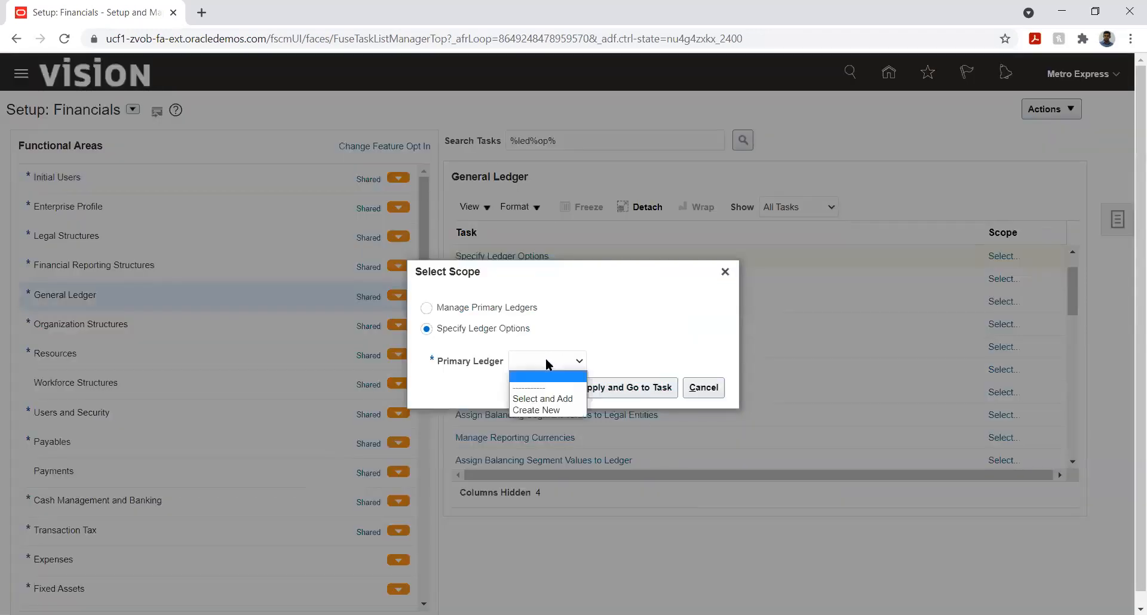
pyautogui.click(538, 396)
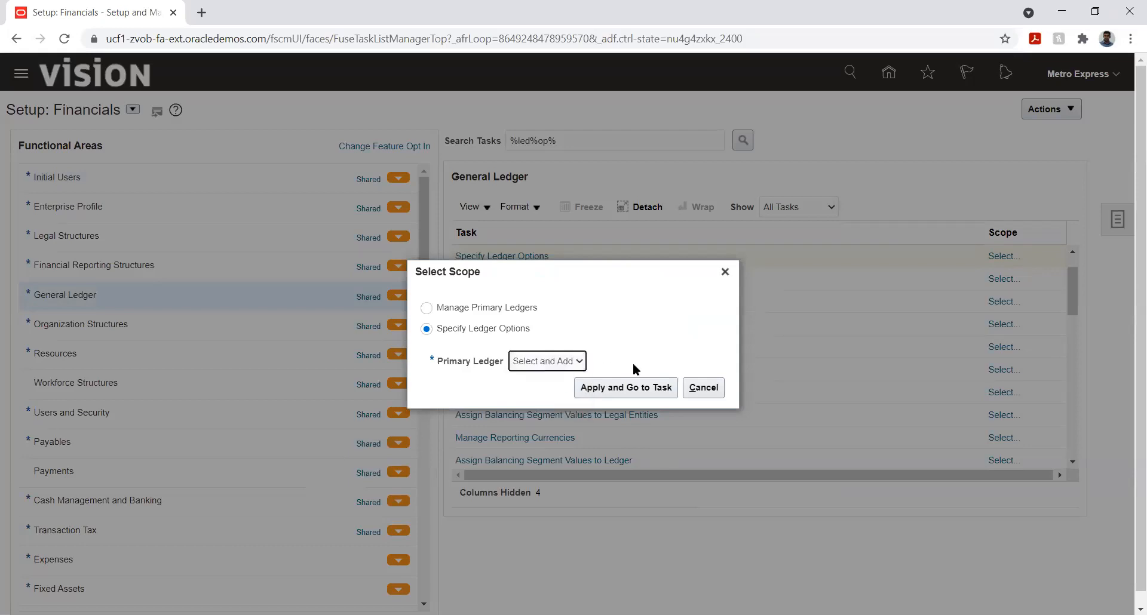
pyautogui.click(618, 388)
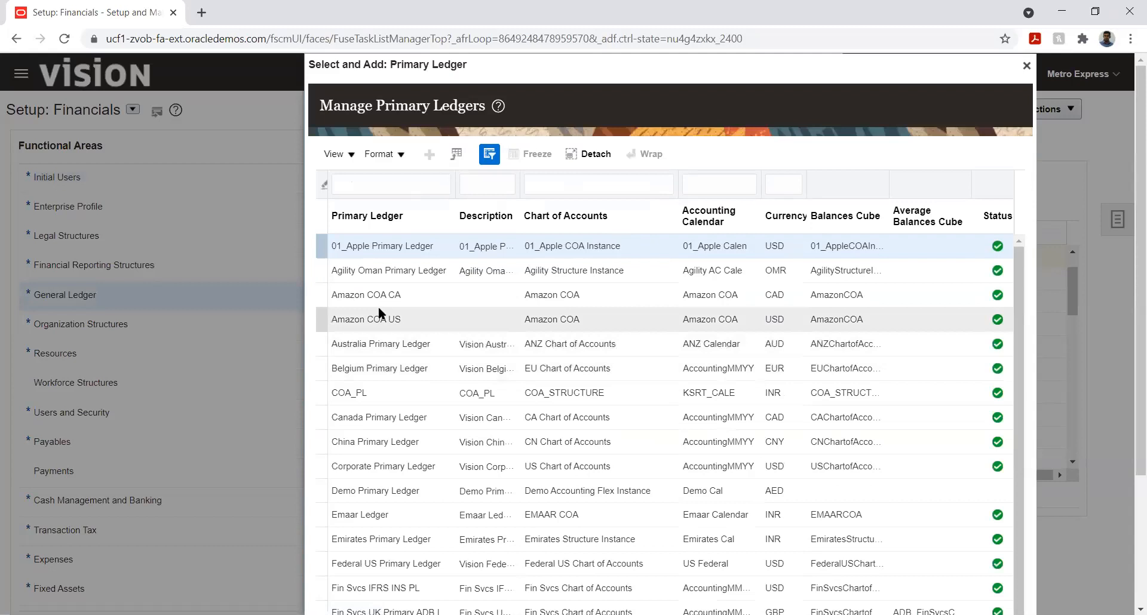
pyautogui.click(392, 188)
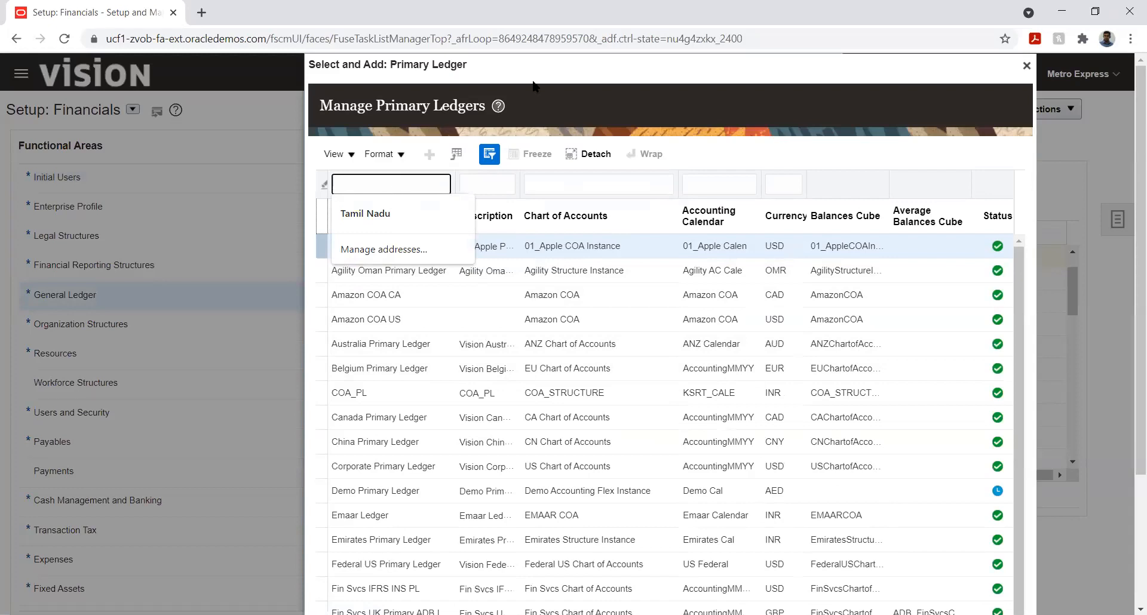
pyautogui.scroll(-3, 427, 320)
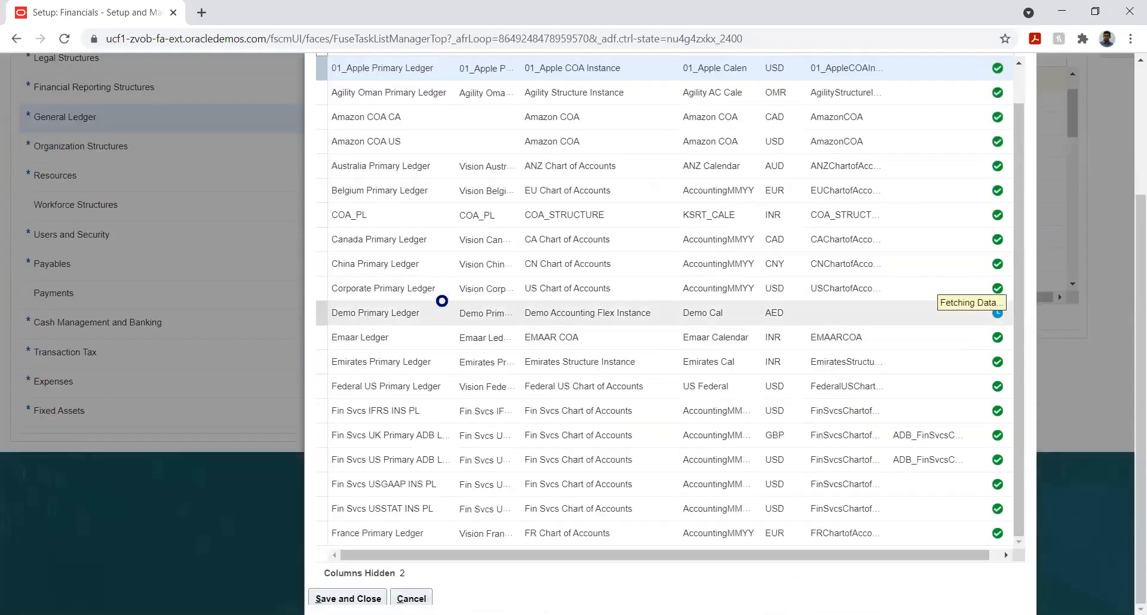
pyautogui.scroll(-5, 453, 273)
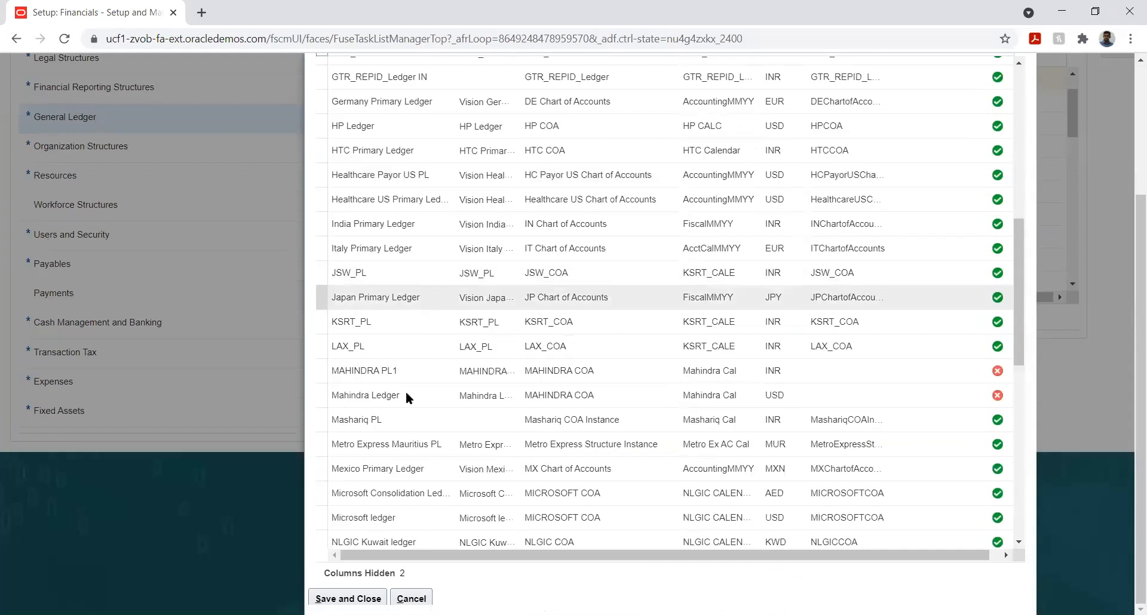
pyautogui.click(387, 442)
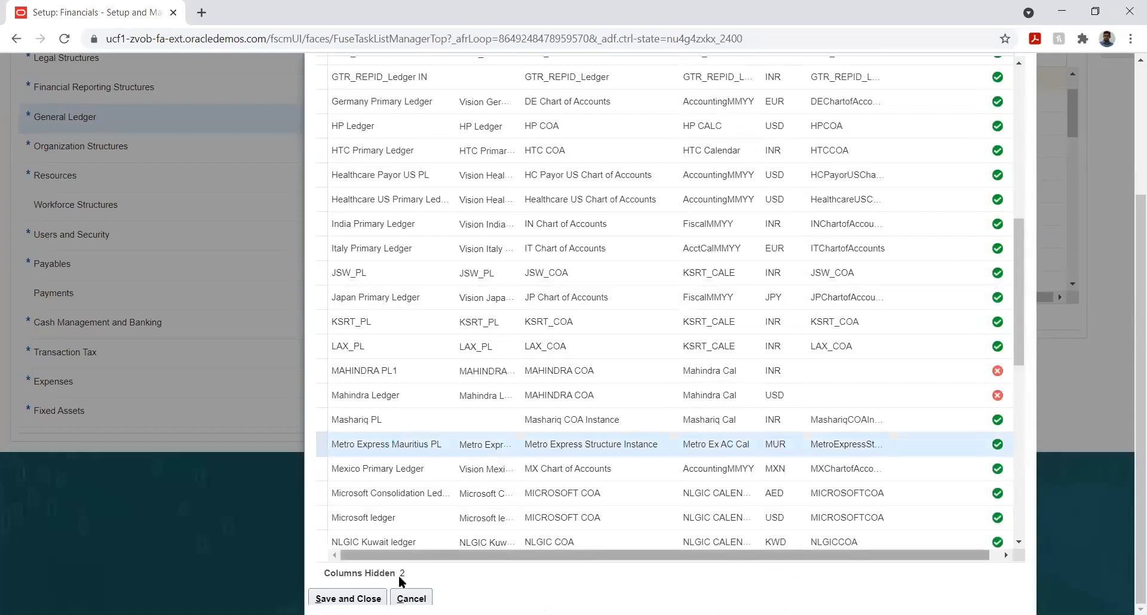
pyautogui.scroll(1, 400, 580)
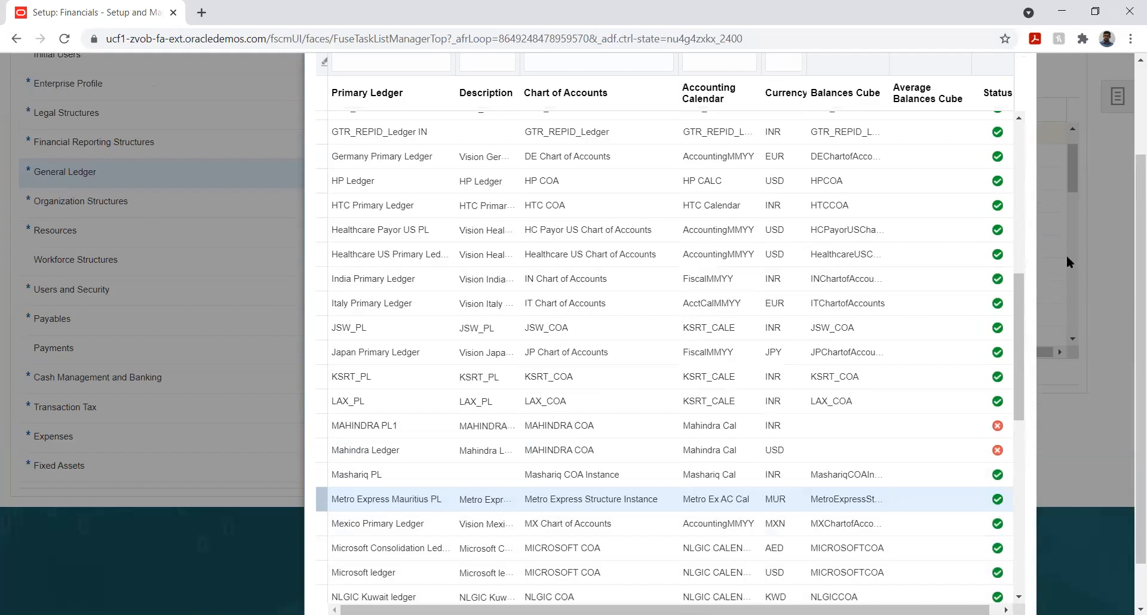
pyautogui.scroll(-1, 1127, 263)
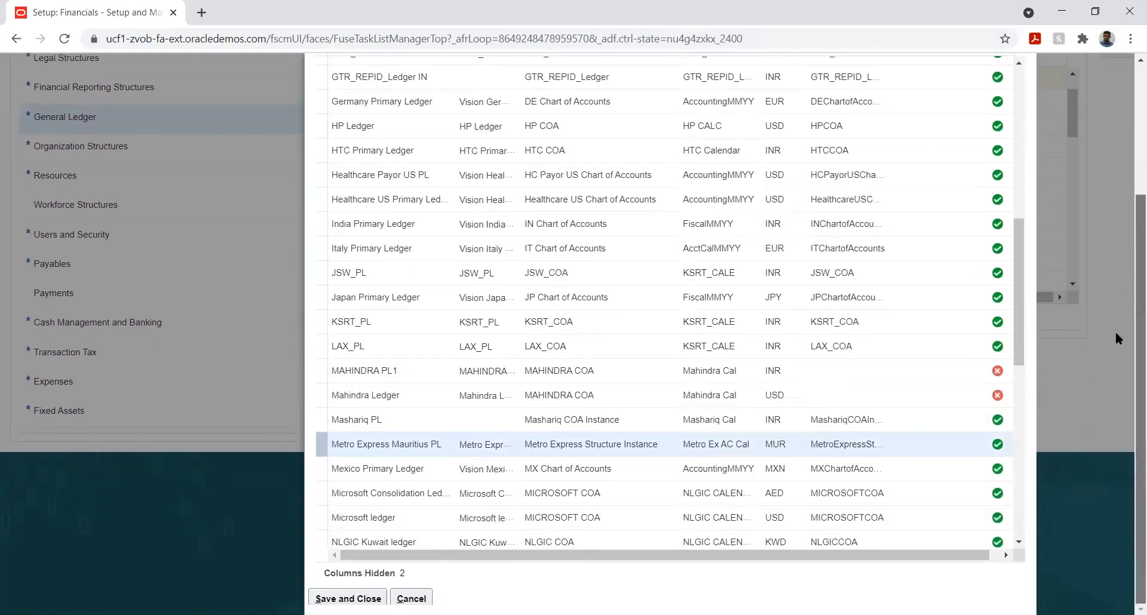
pyautogui.click(348, 599)
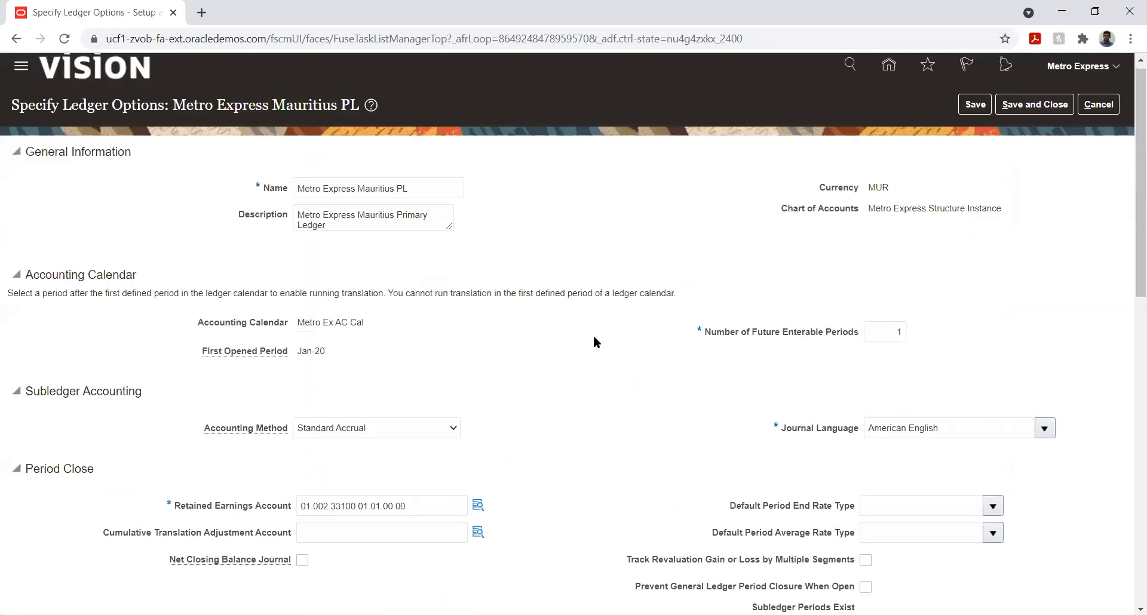
# Step: Open the Cumulative Translation Adjustment Account and set Company 01 and Department 001
pyautogui.scroll(-8, 595, 344)
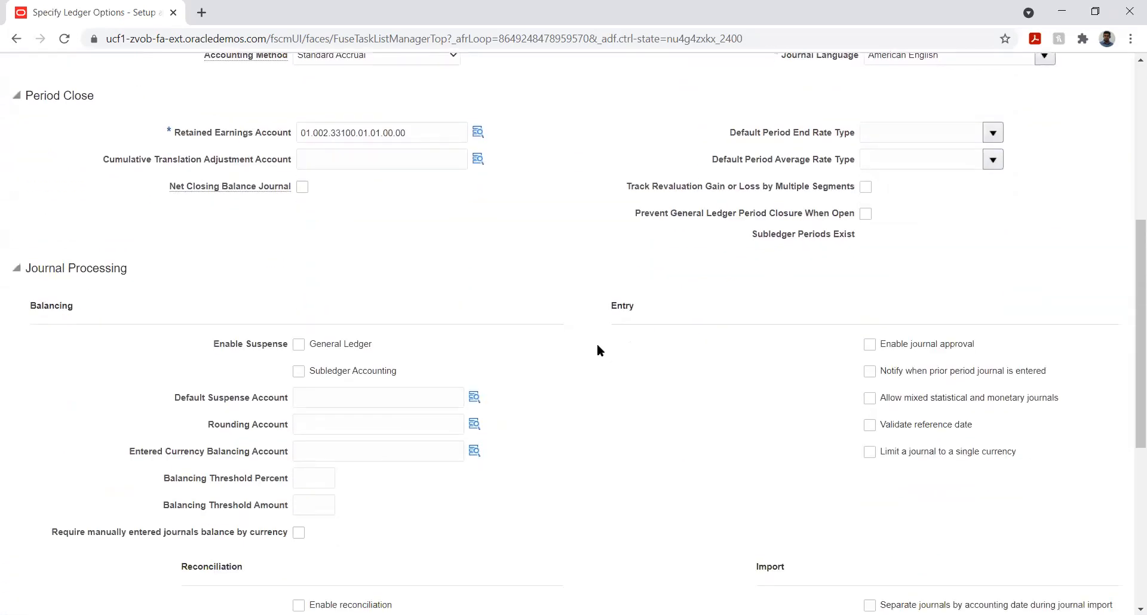
pyautogui.scroll(-5, 597, 345)
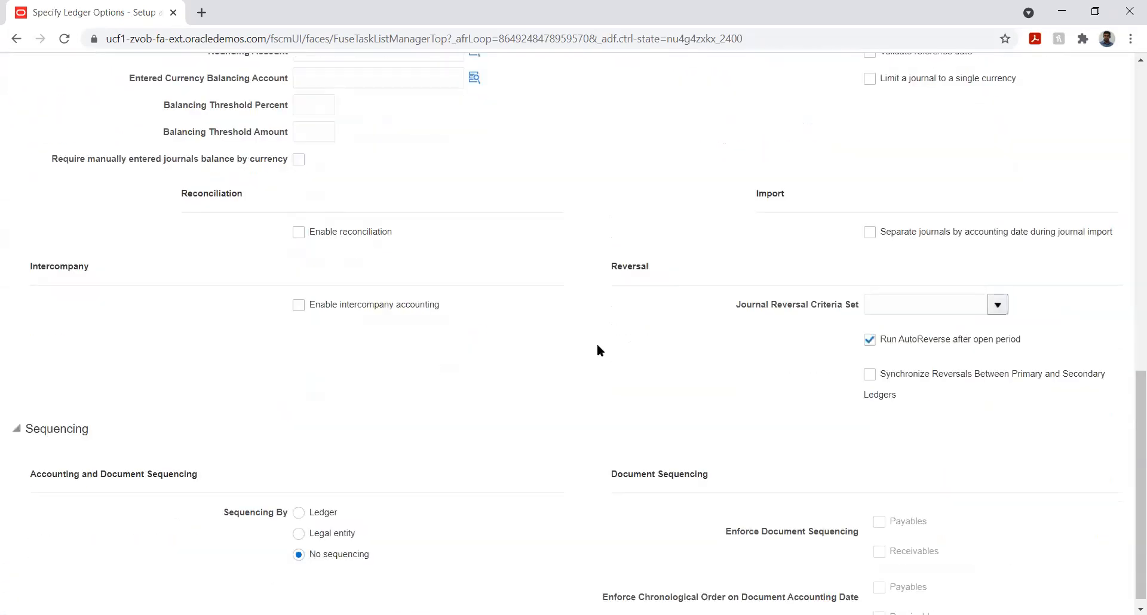
pyautogui.scroll(5, 494, 380)
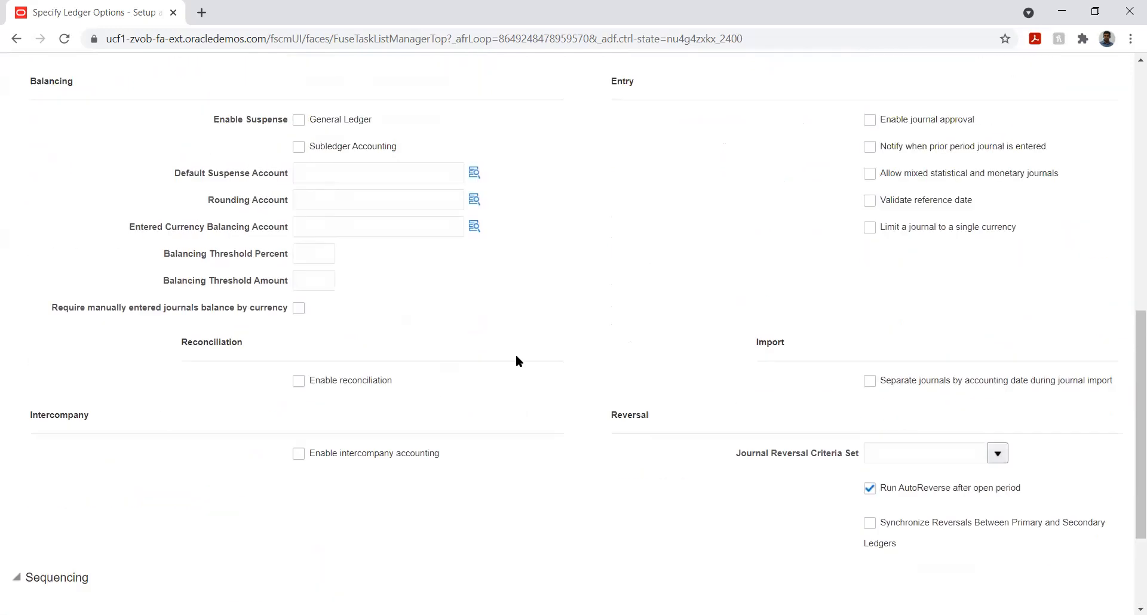
pyautogui.scroll(4, 563, 362)
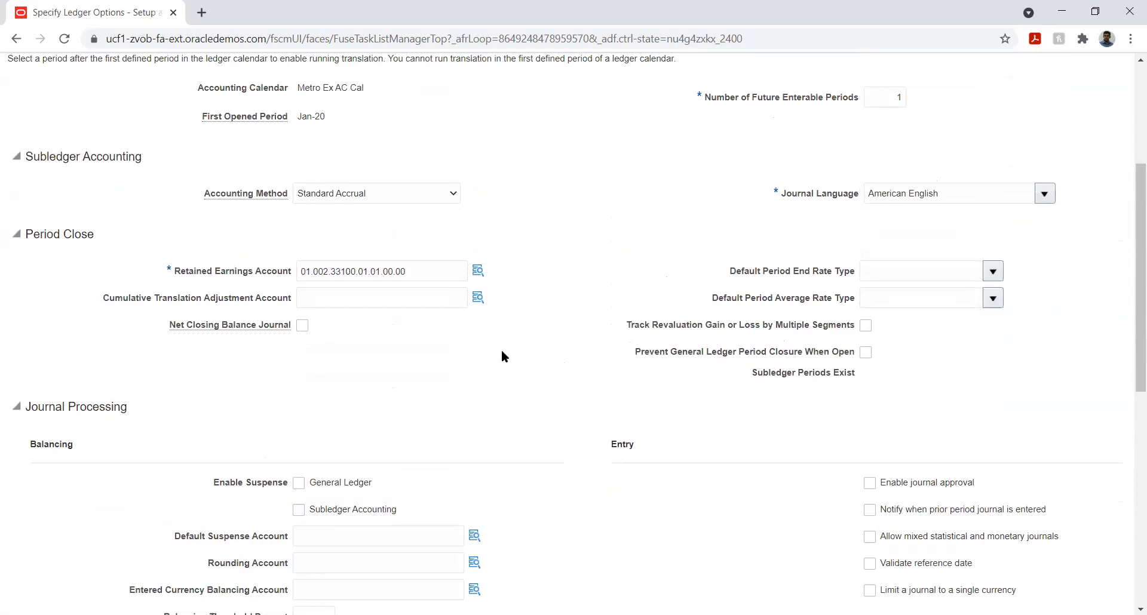
pyautogui.click(479, 298)
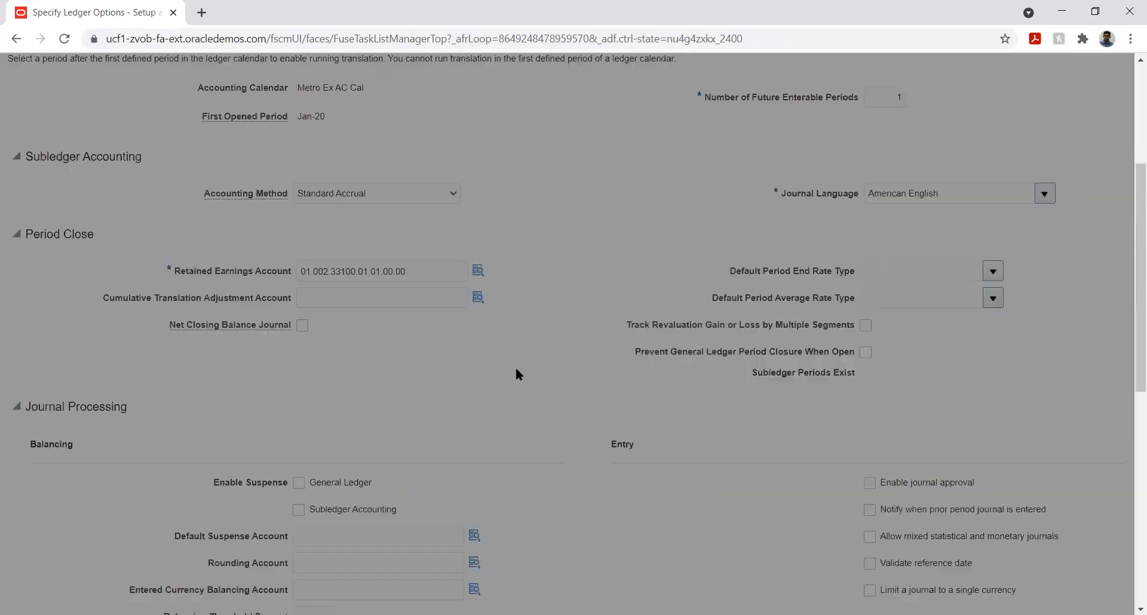
pyautogui.click(605, 267)
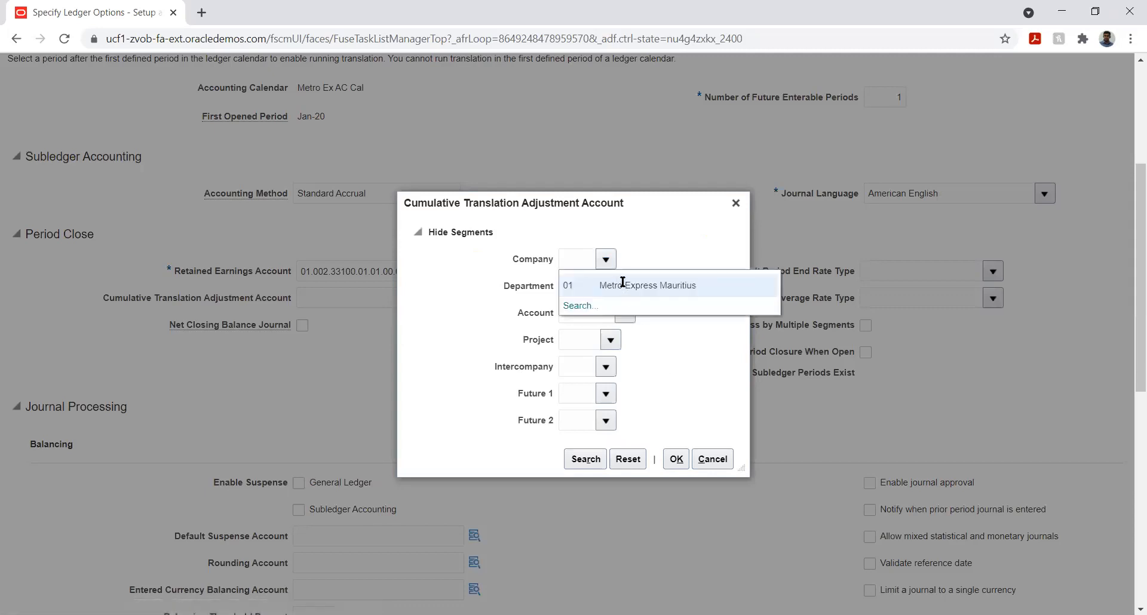
pyautogui.click(622, 287)
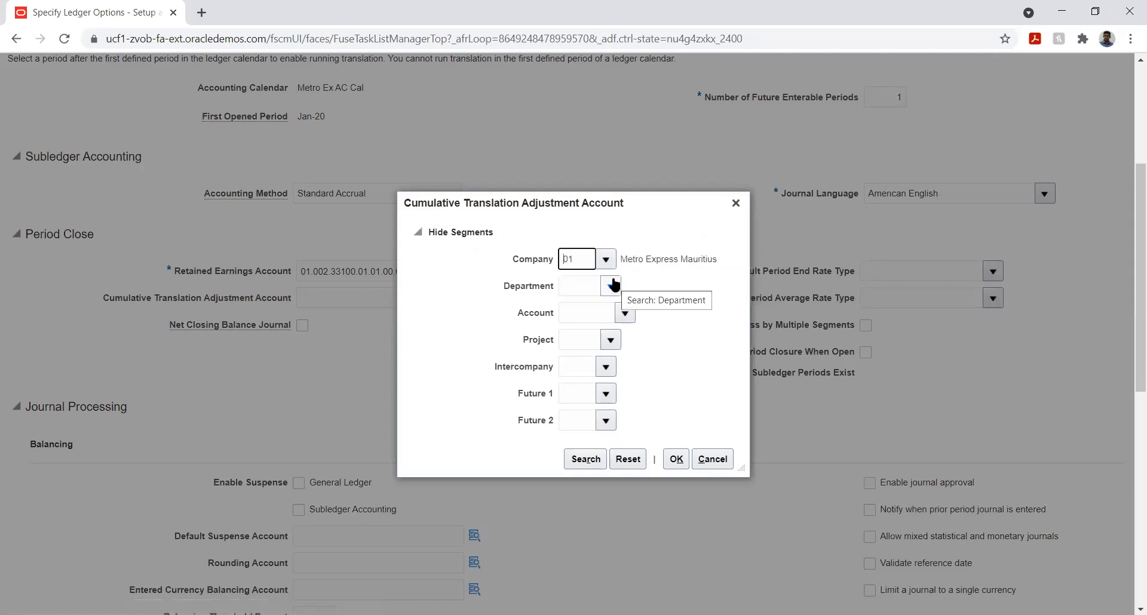
pyautogui.click(609, 290)
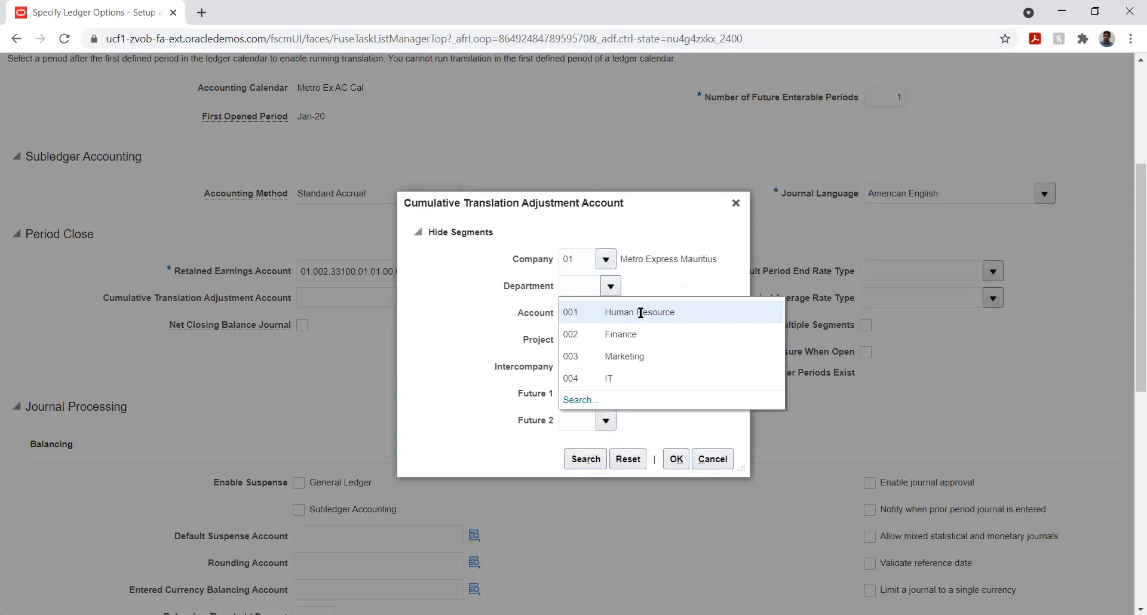
pyautogui.click(639, 312)
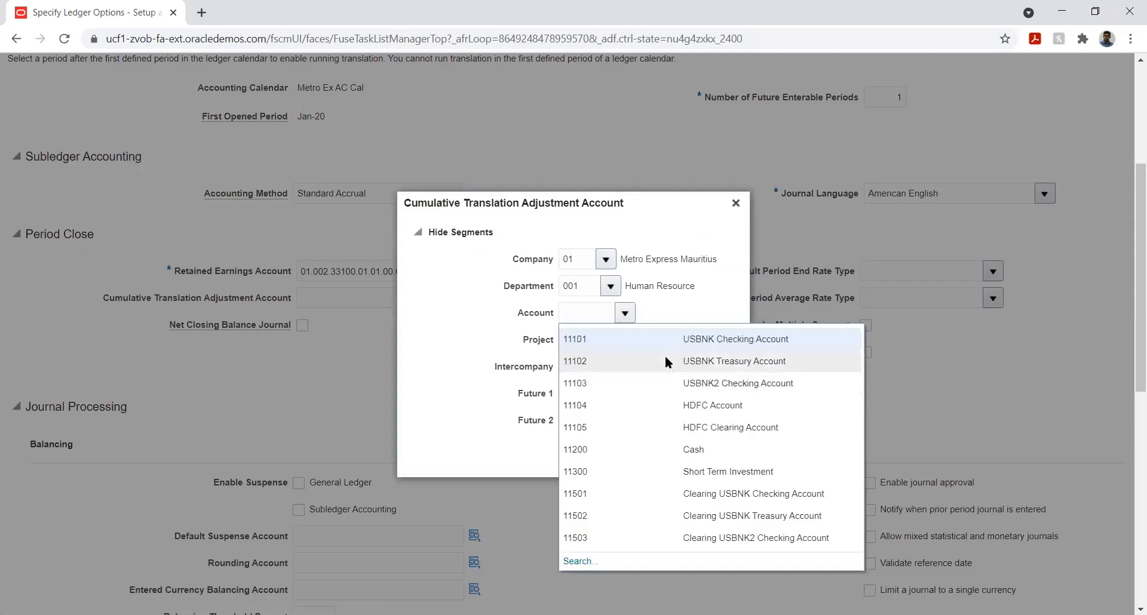
# Step: Search account descriptions for %trans% and select account 35000 Cumulative Translation Adjustment
pyautogui.click(583, 562)
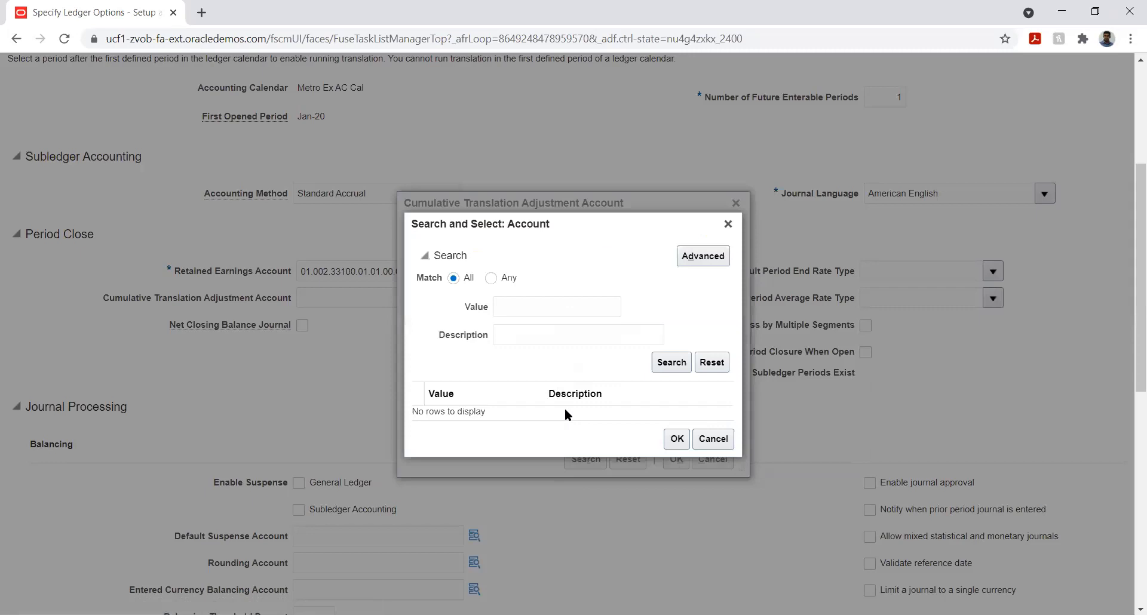
pyautogui.click(556, 332)
pyautogui.write('%')
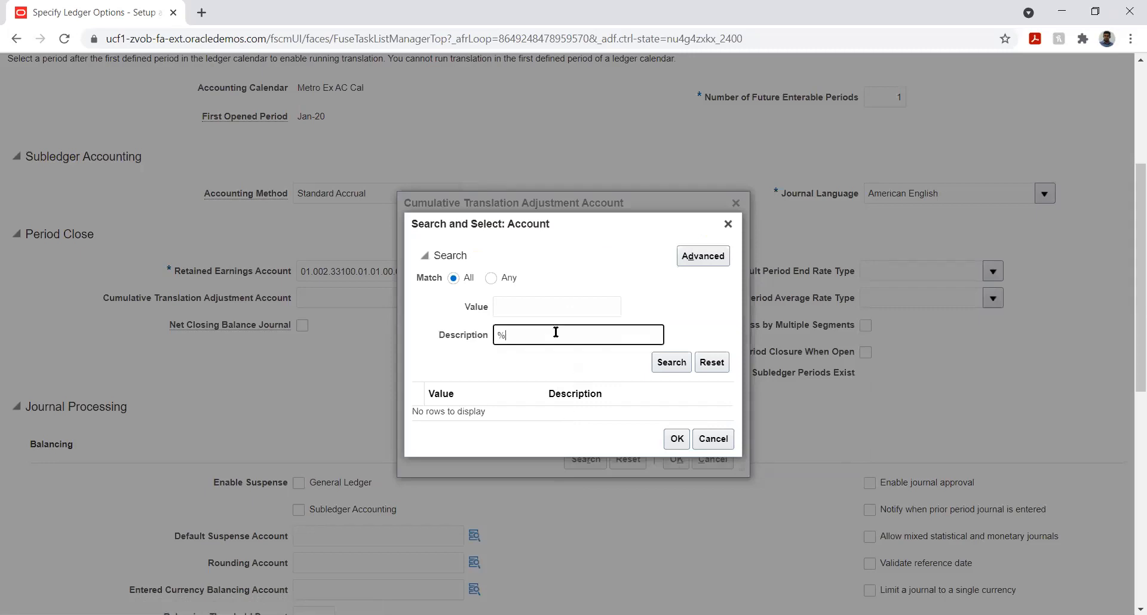
pyautogui.write('trans%')
pyautogui.click(625, 417)
pyautogui.click(669, 464)
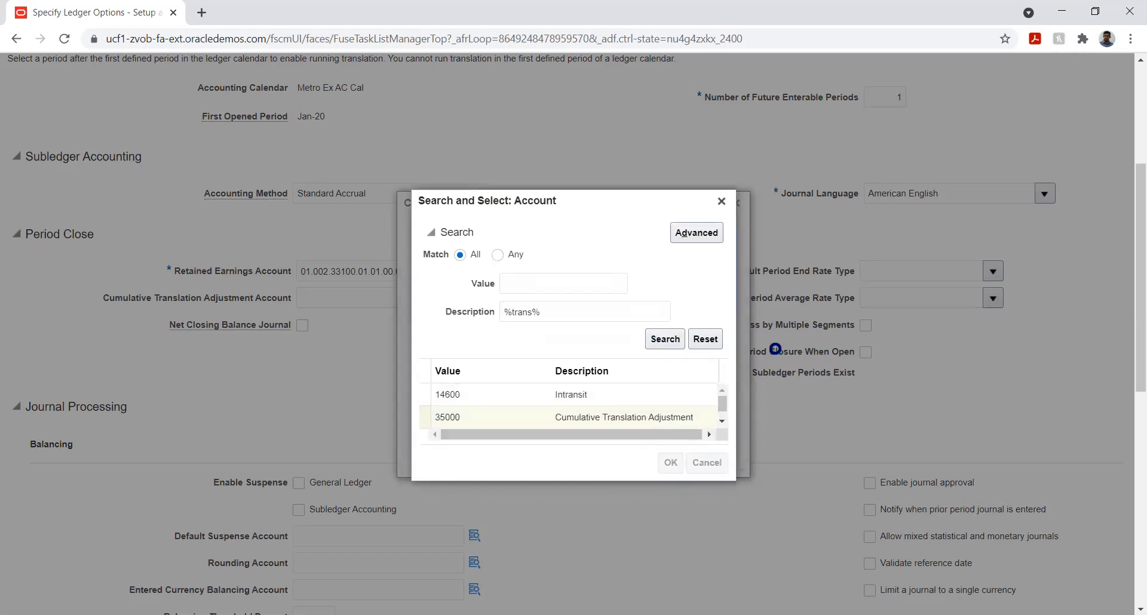
pyautogui.click(610, 339)
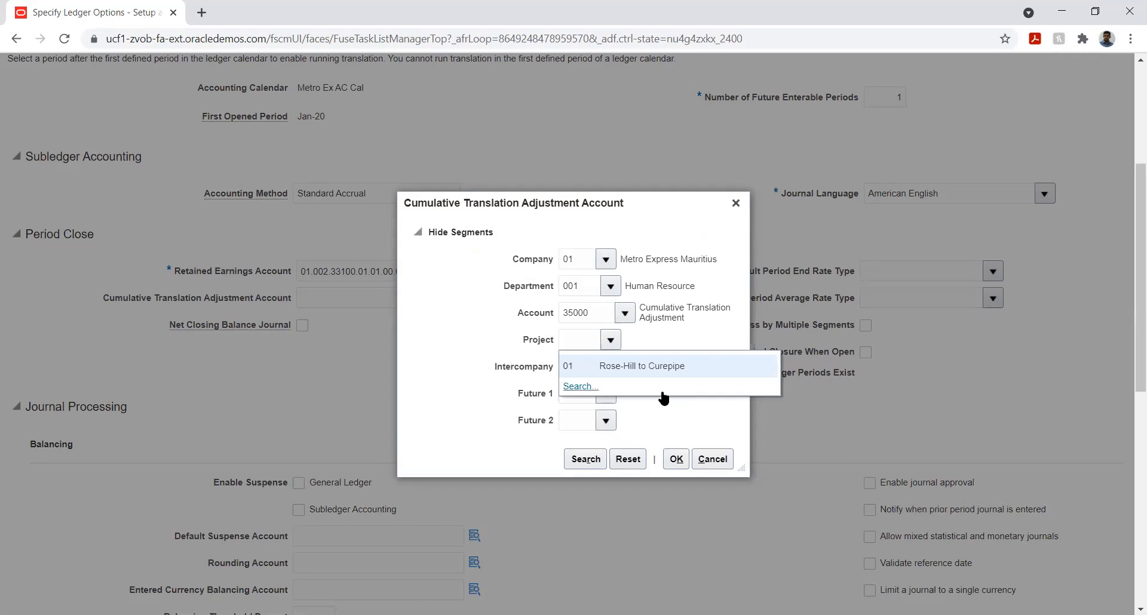
# Step: Set Project 01, Intercompany 01, Future 1 and Future 2 to 00, and confirm the cumulative translation adjustment account
pyautogui.click(635, 367)
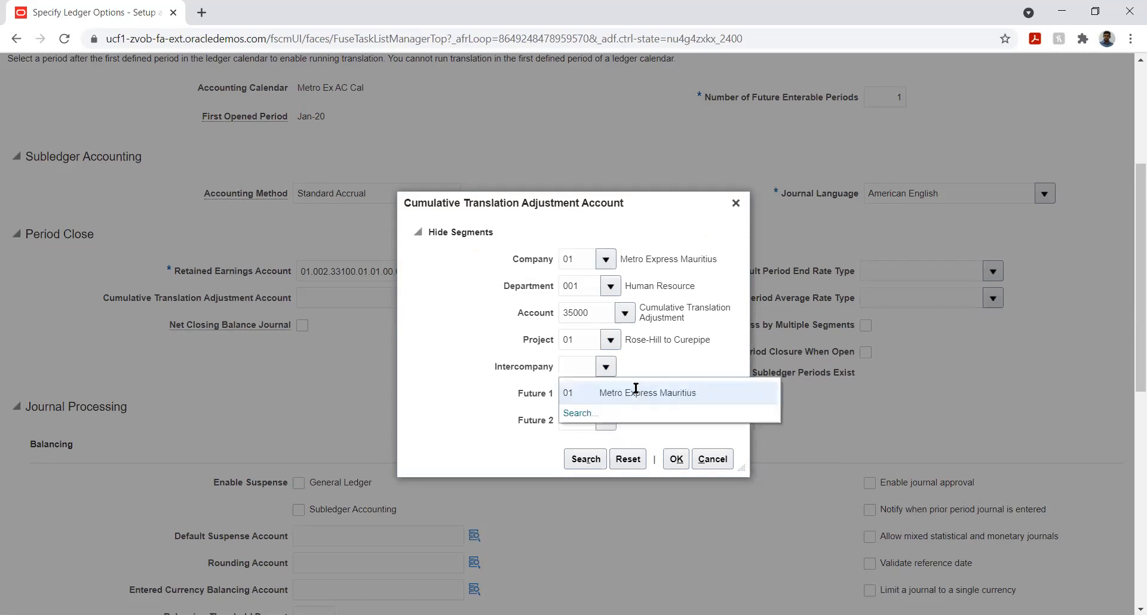
pyautogui.click(636, 391)
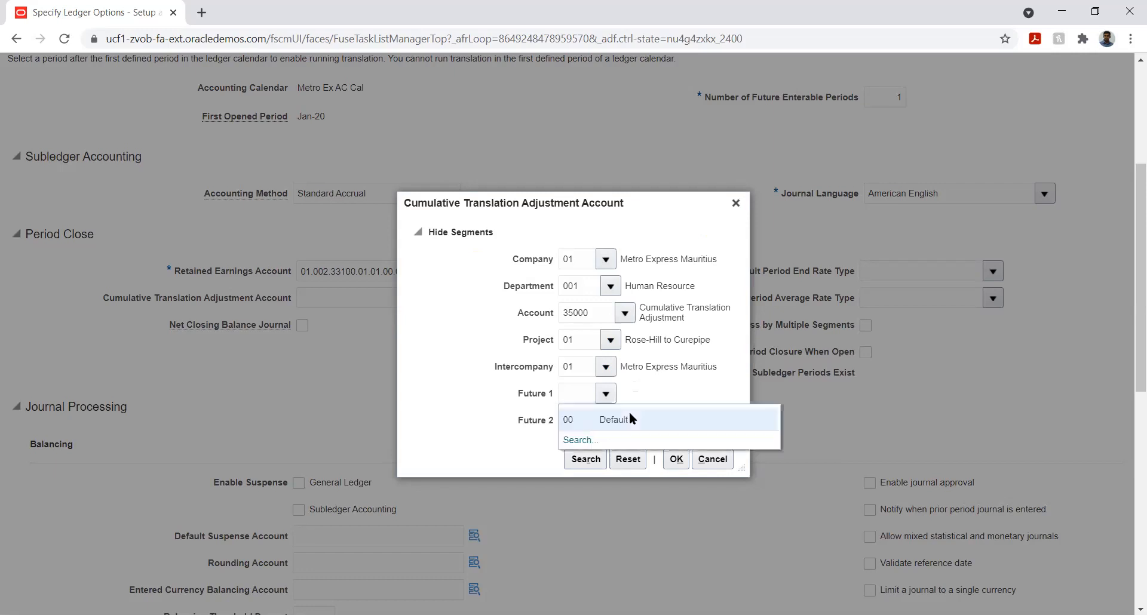
pyautogui.click(626, 418)
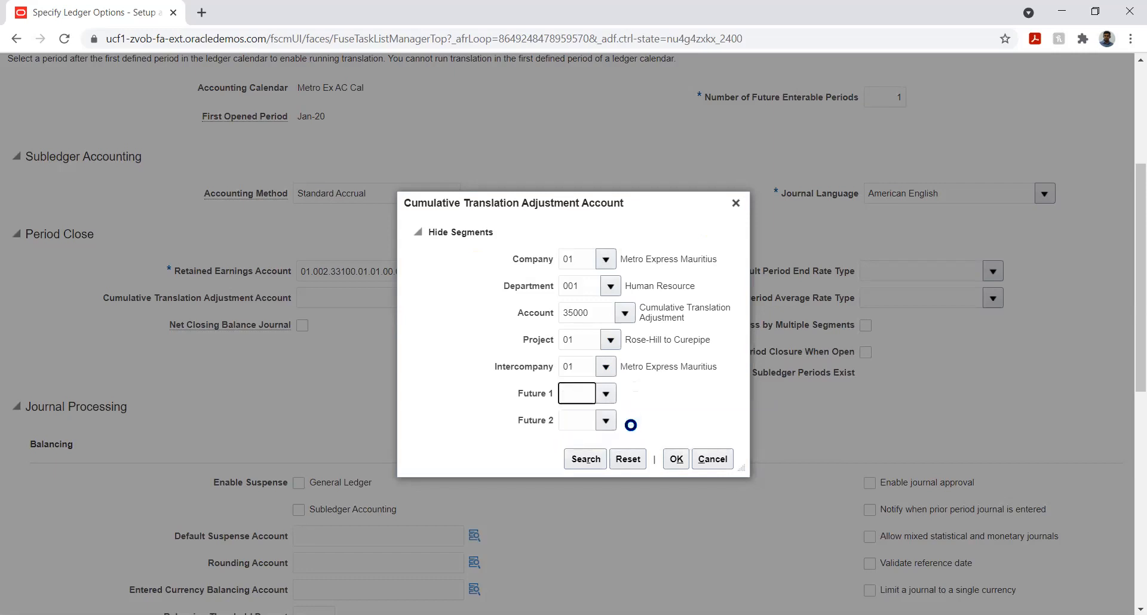
pyautogui.click(606, 421)
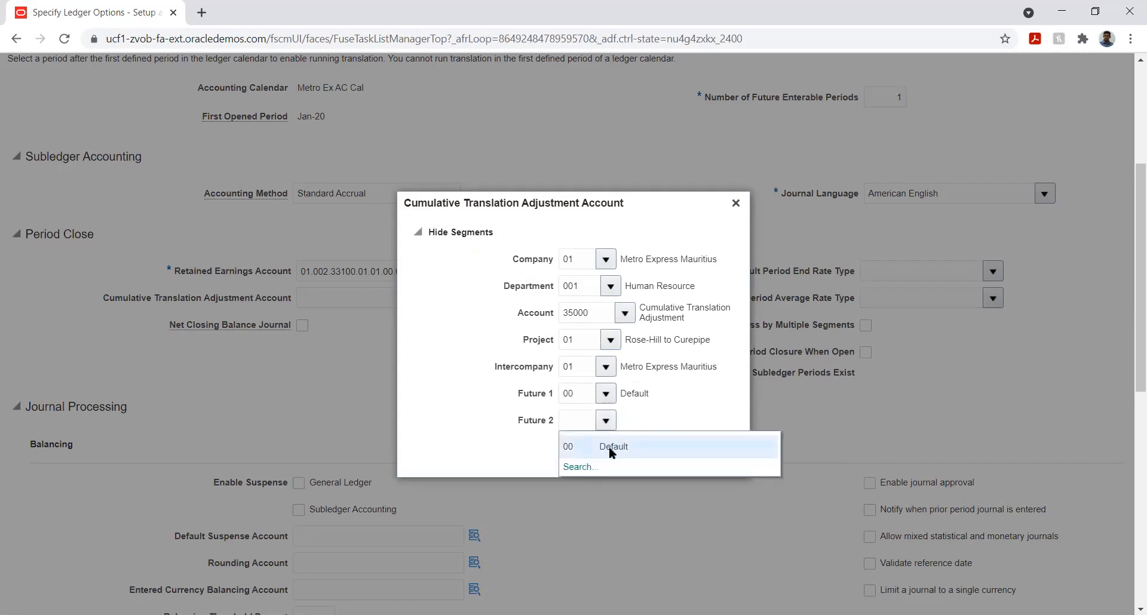
pyautogui.click(608, 445)
pyautogui.click(675, 459)
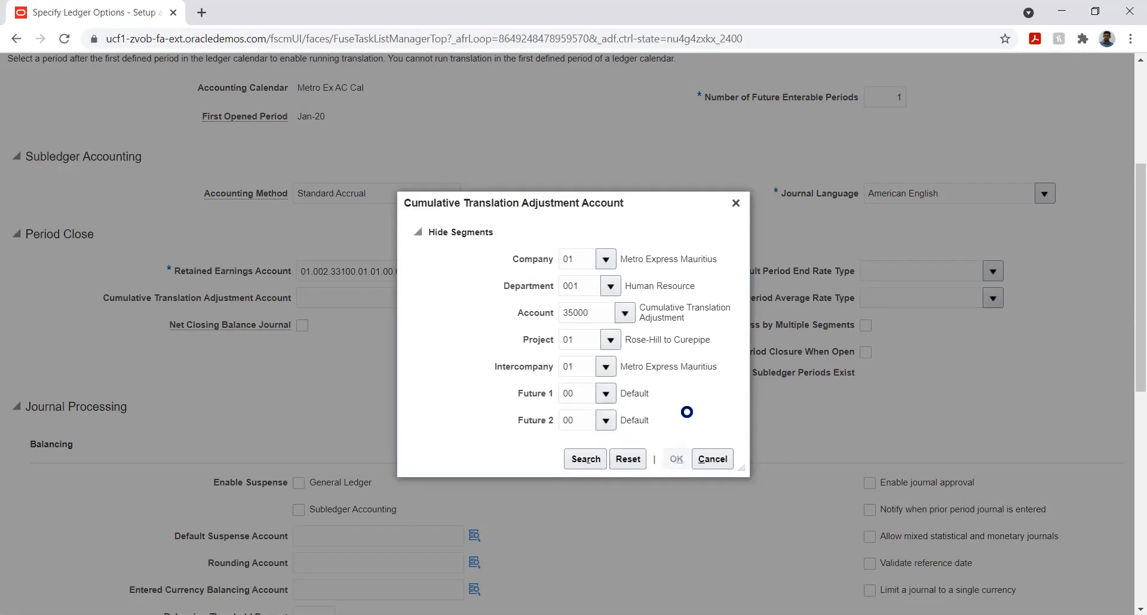
# Step: Set both the Default Period End Rate Type and Default Period Average Rate Type to Corporate
pyautogui.scroll(-5, 628, 356)
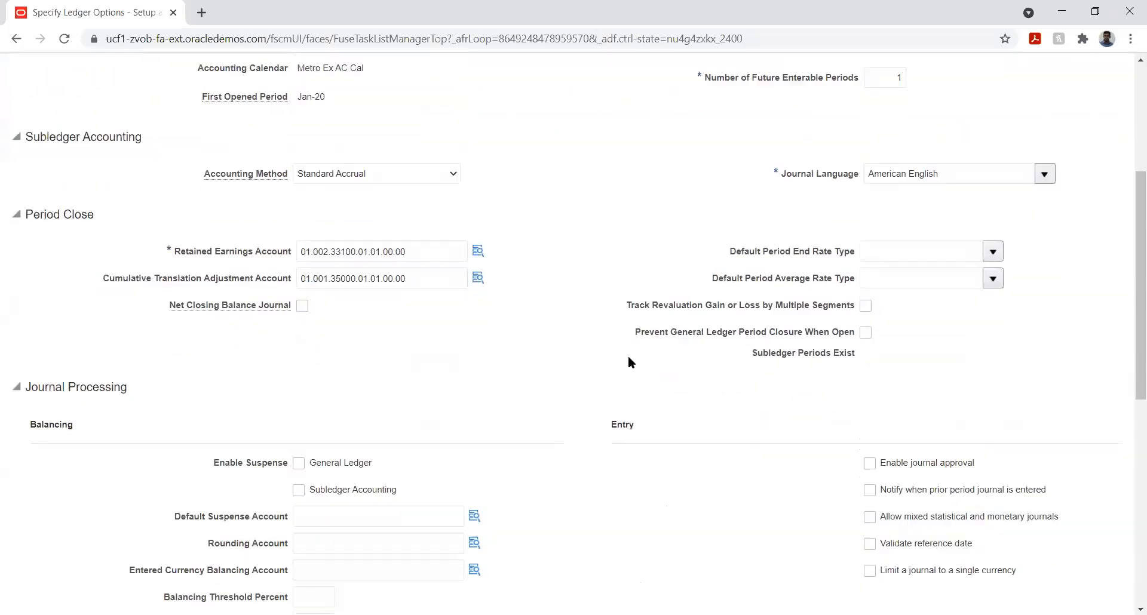
pyautogui.scroll(1, 622, 396)
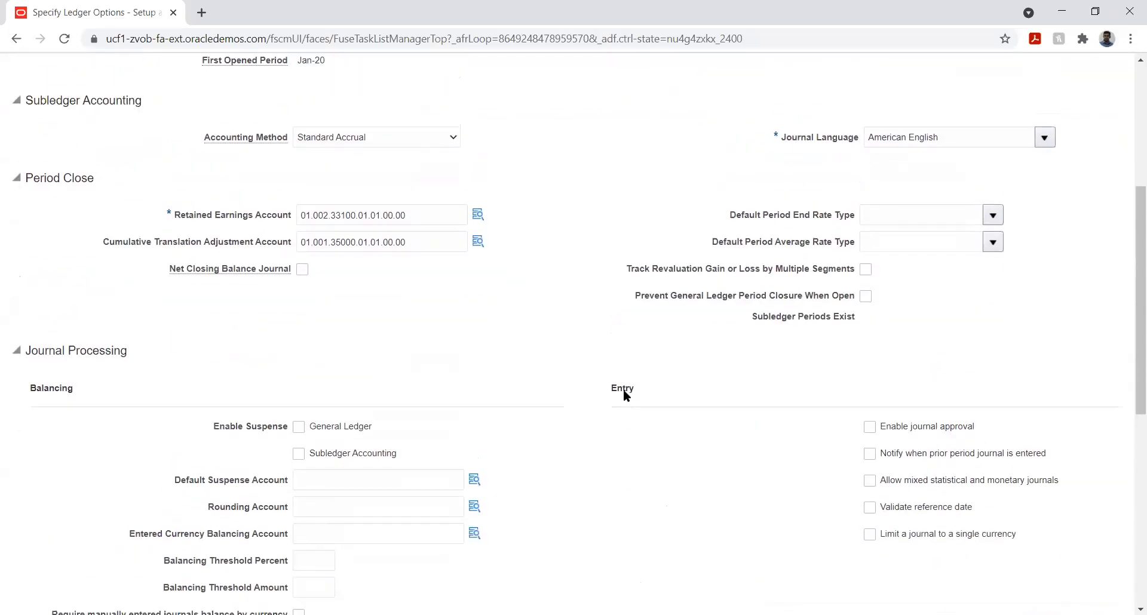
pyautogui.click(994, 216)
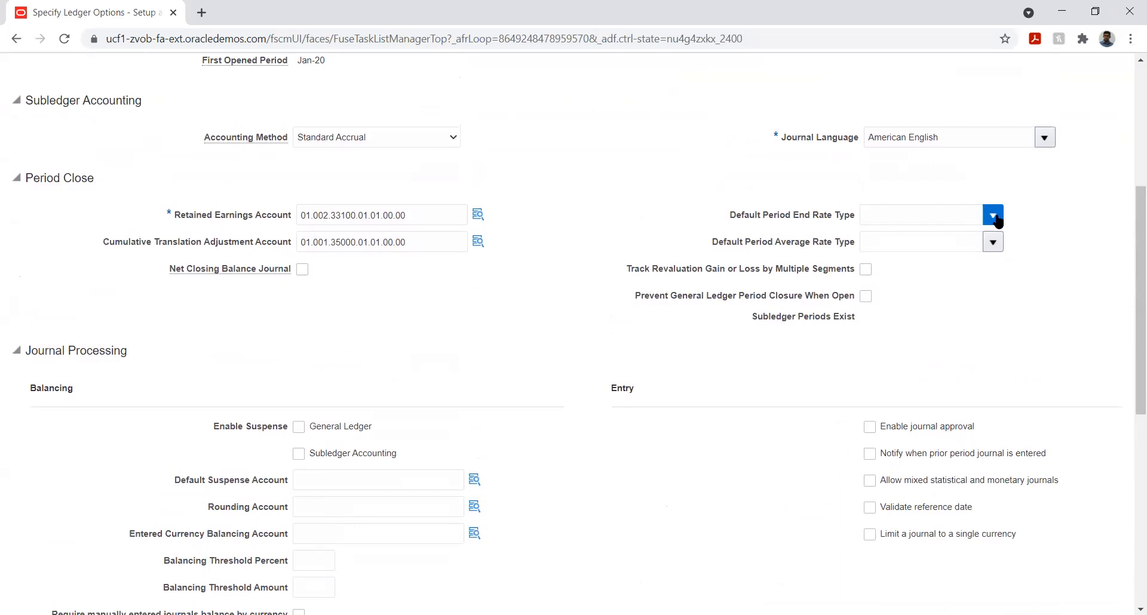
pyautogui.click(1036, 235)
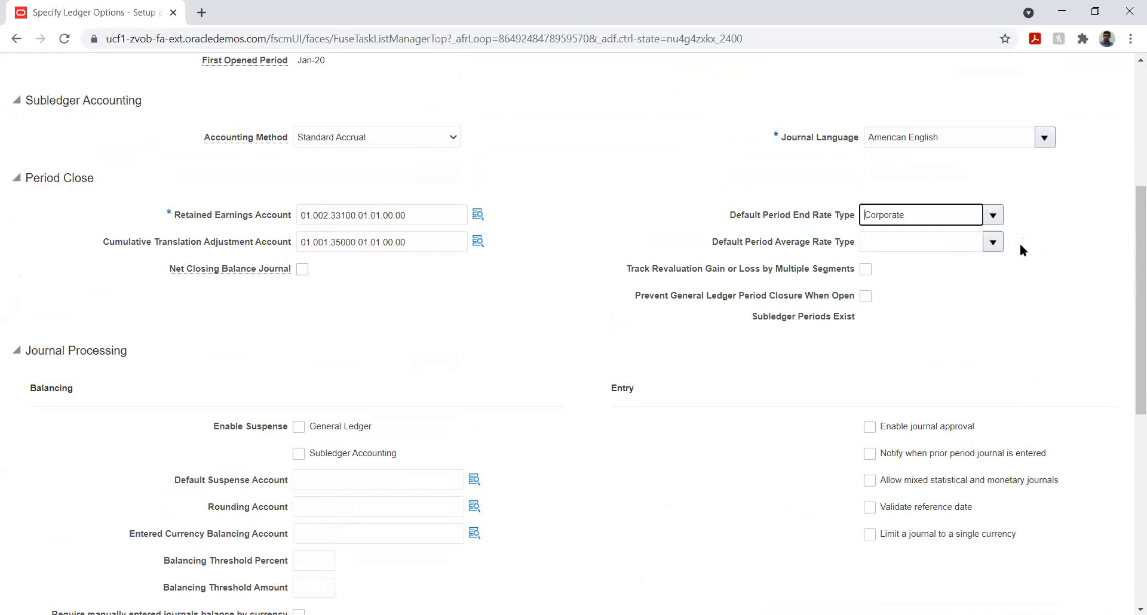
pyautogui.click(994, 246)
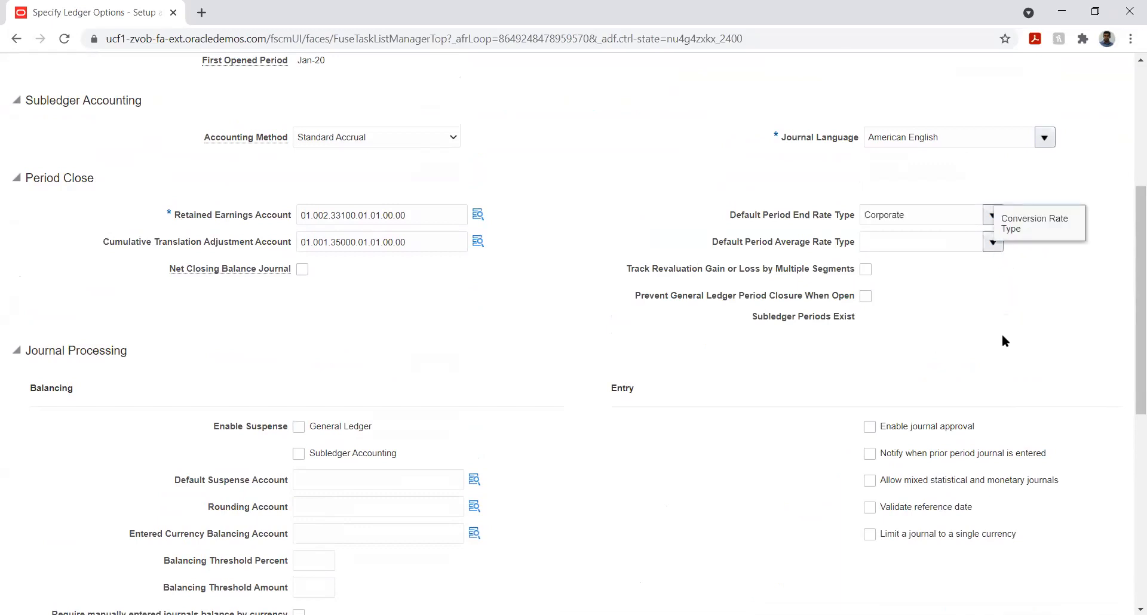
pyautogui.click(816, 285)
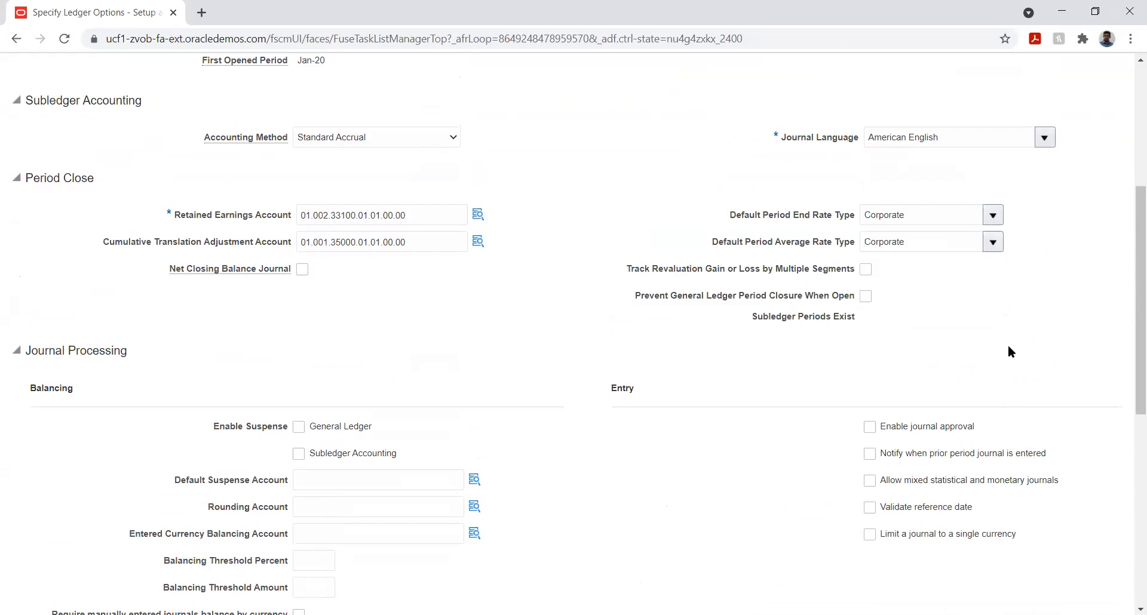
# Step: Save the ledger options and close the task
pyautogui.scroll(5, 1051, 313)
pyautogui.click(970, 113)
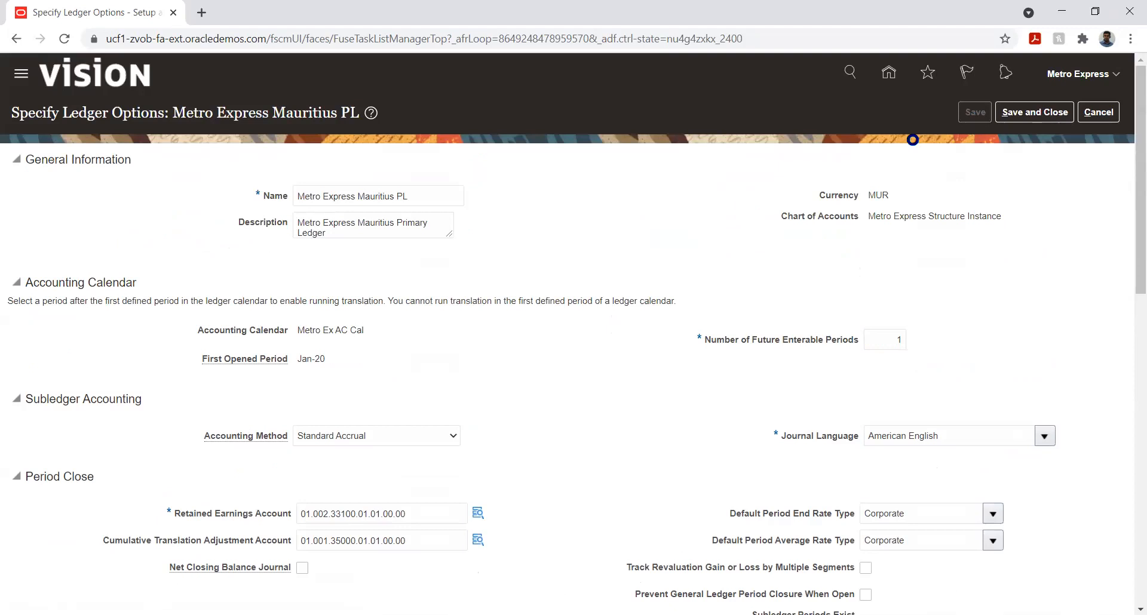
pyautogui.click(1015, 113)
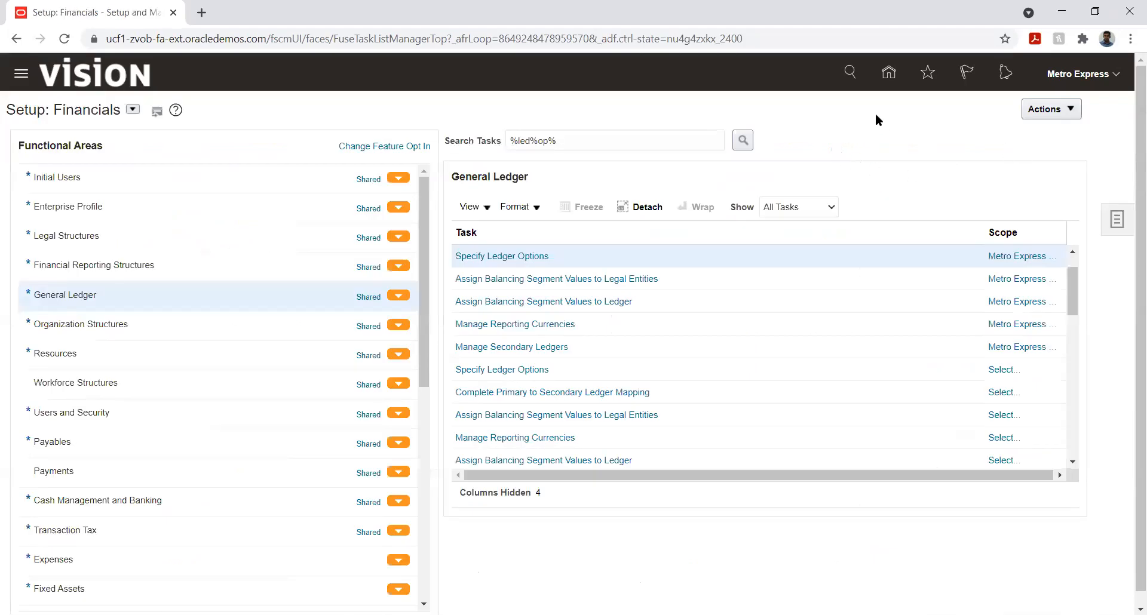
pyautogui.click(889, 72)
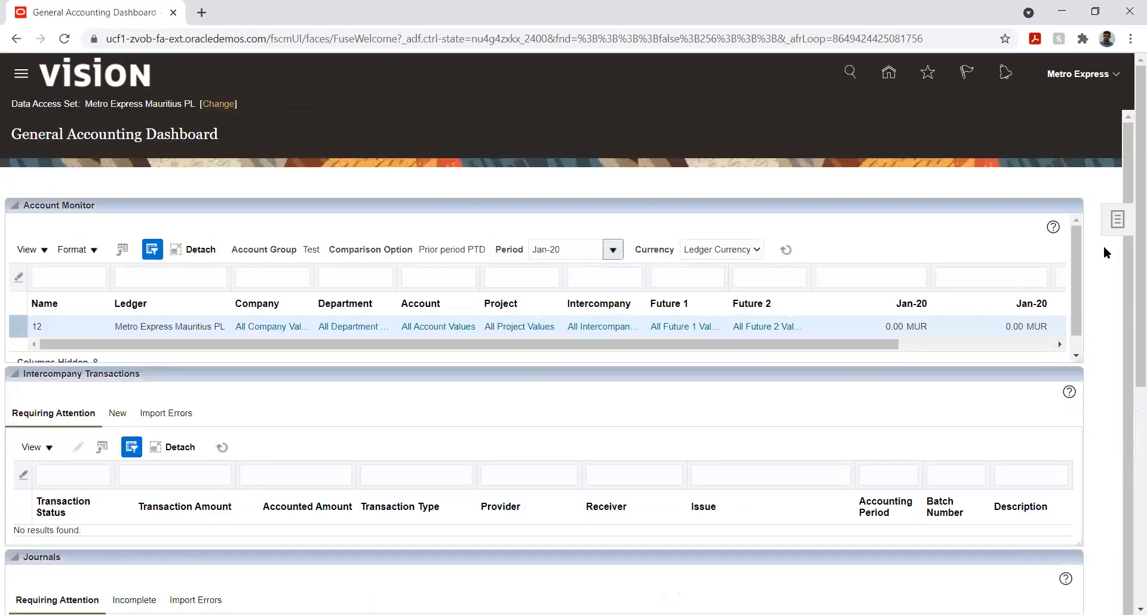
pyautogui.click(1115, 223)
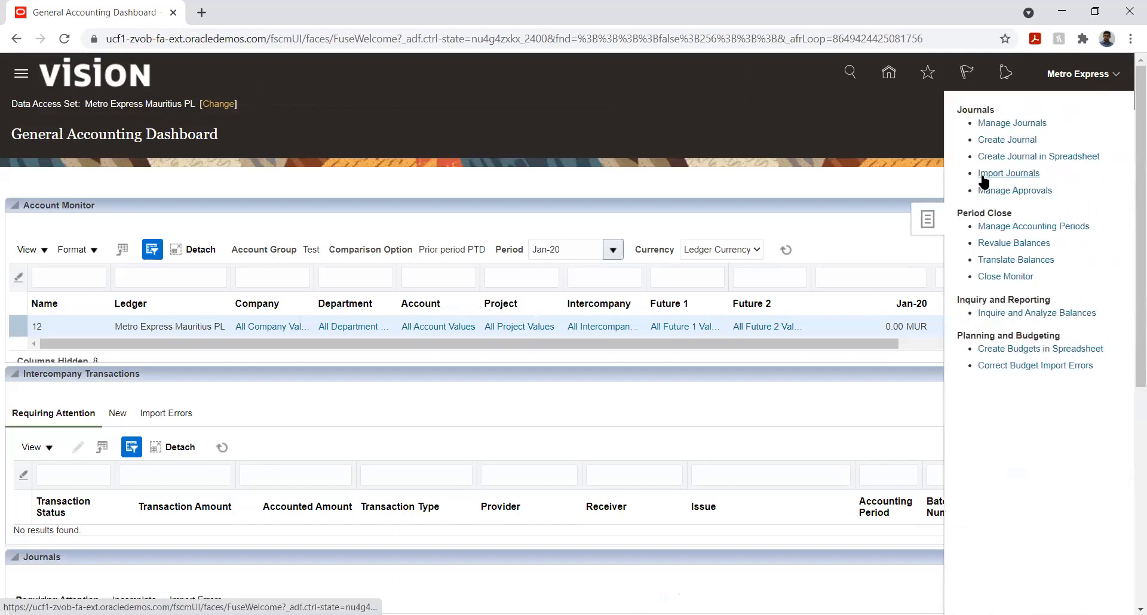
pyautogui.click(1016, 259)
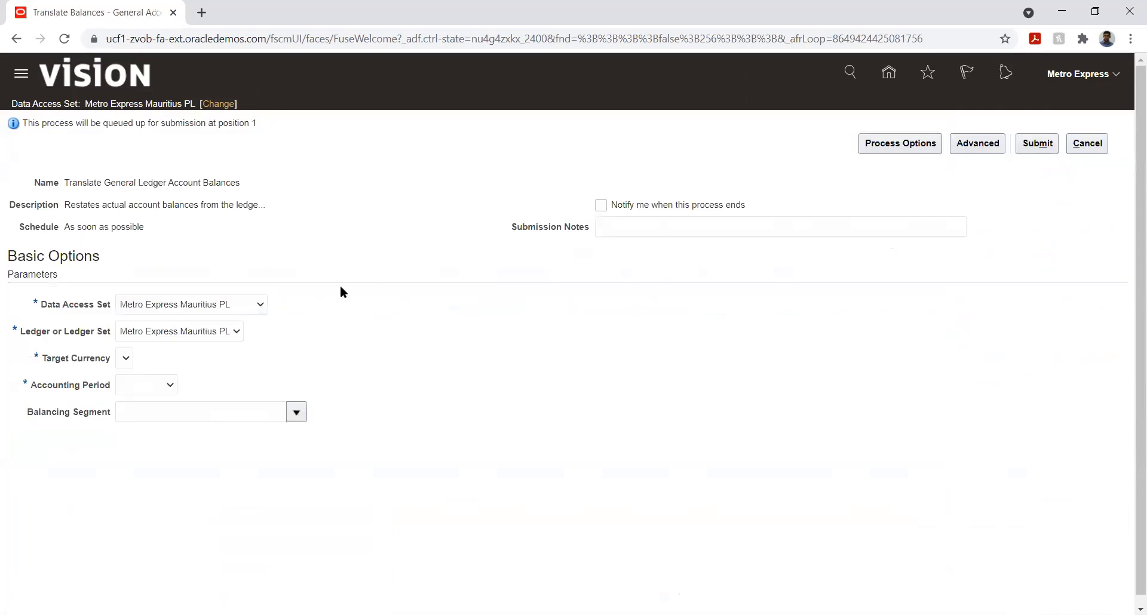
pyautogui.click(123, 359)
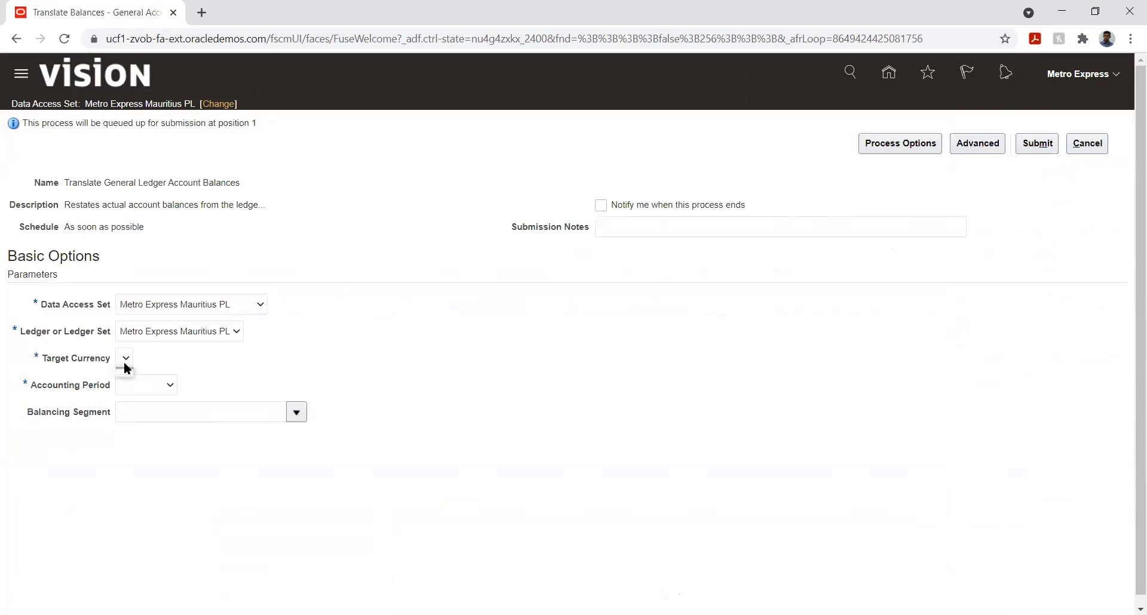
pyautogui.click(149, 390)
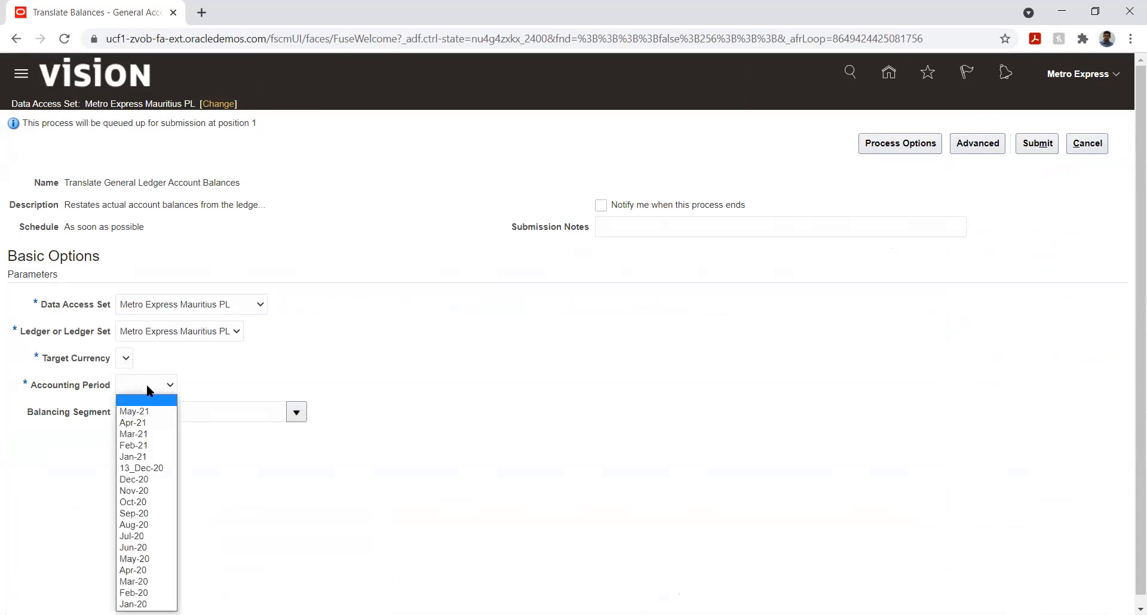
pyautogui.click(248, 359)
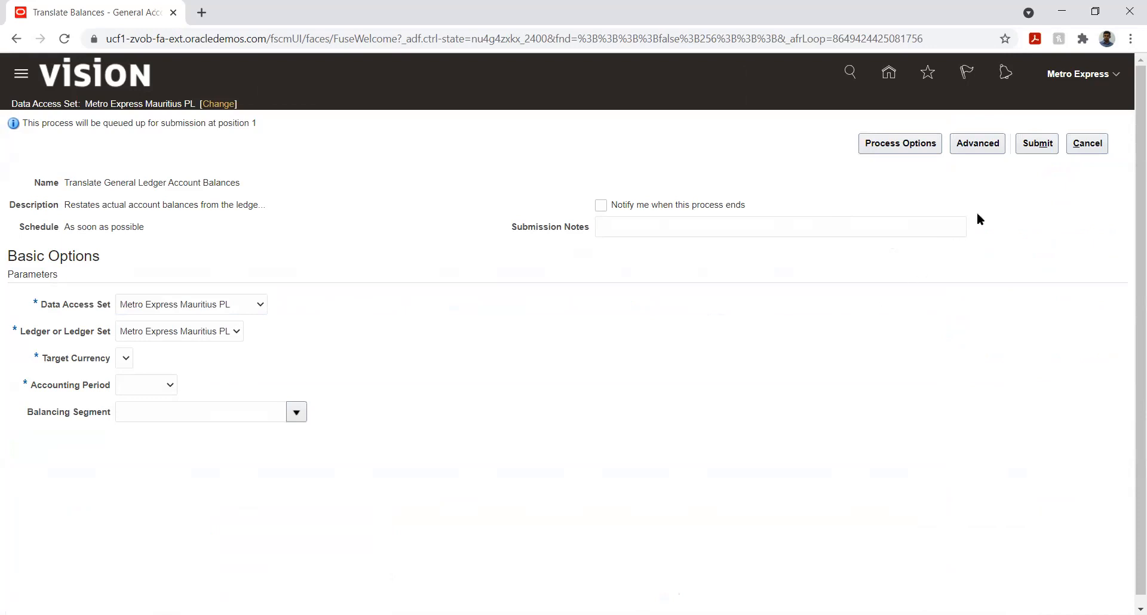
pyautogui.click(1074, 143)
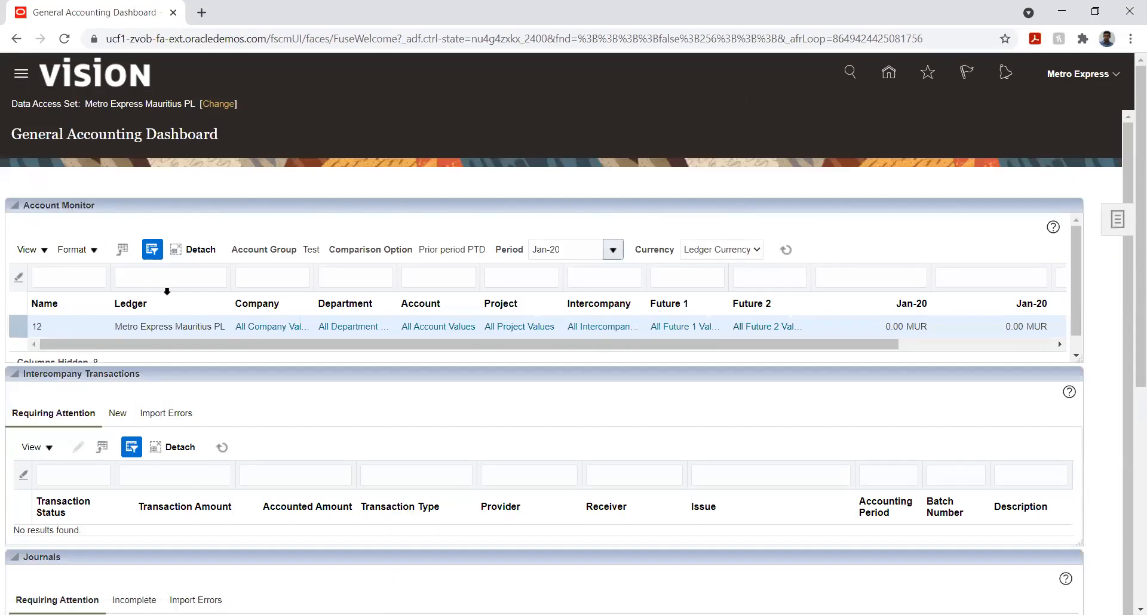
# Step: Open Scheduled Processes from the navigator and start scheduling a new process
pyautogui.click(21, 73)
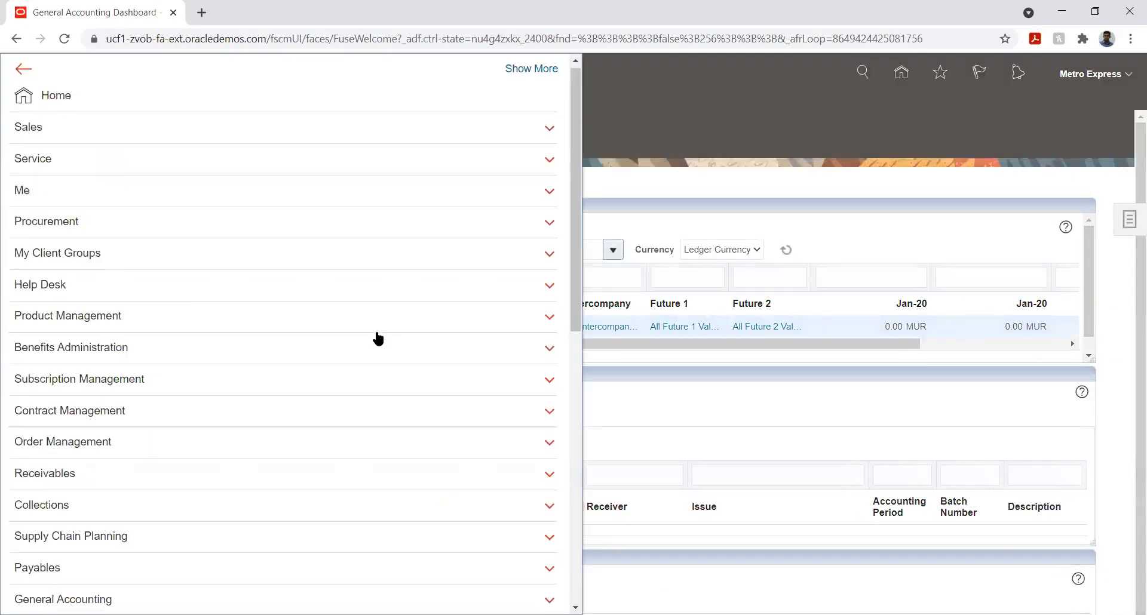
pyautogui.scroll(-5, 376, 337)
pyautogui.scroll(-5, 376, 338)
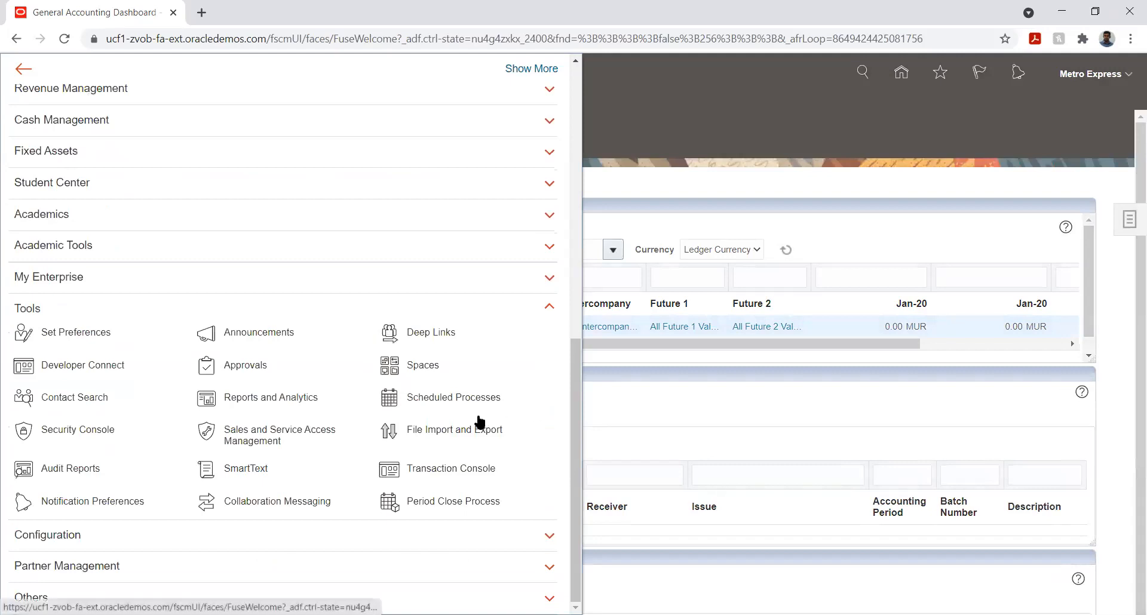
pyautogui.click(435, 395)
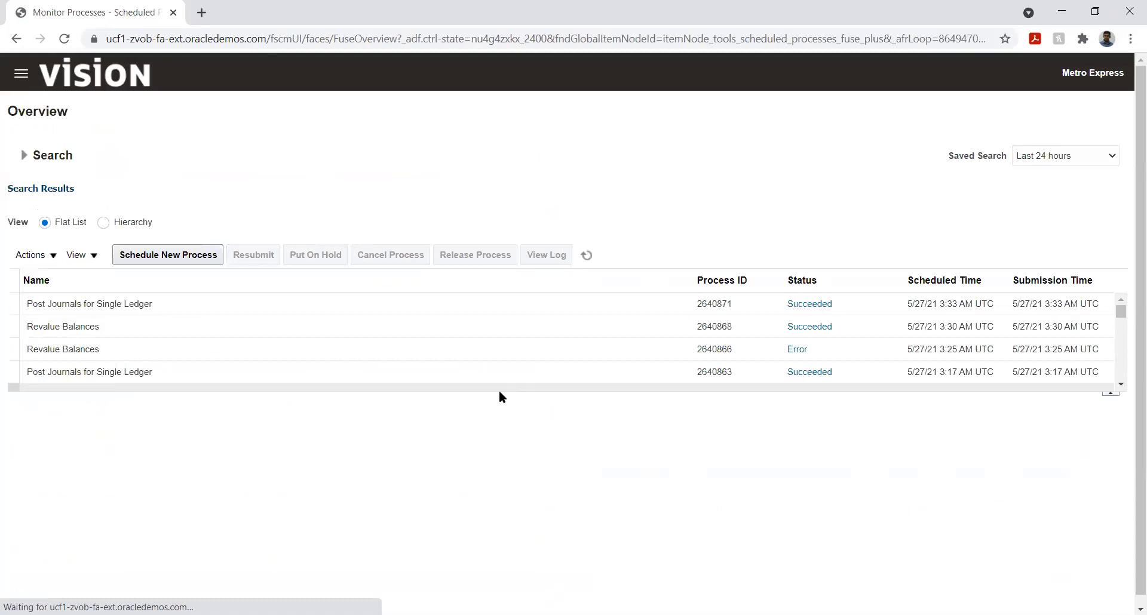
pyautogui.click(152, 258)
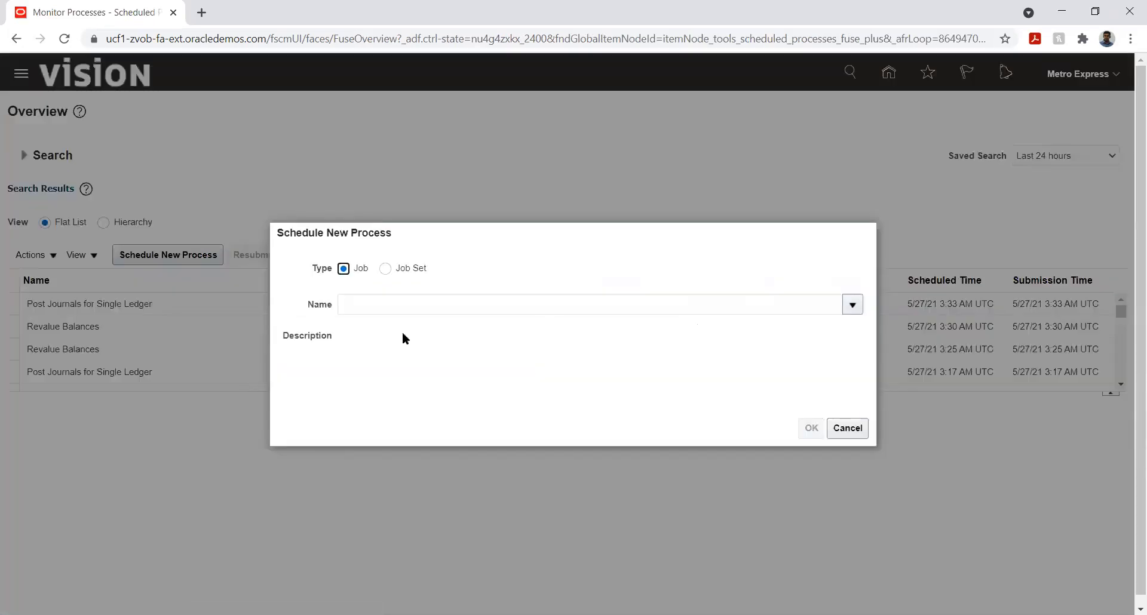
# Step: Search job names for %cube% and select the Create General Ledger Balances Cube job
pyautogui.click(436, 304)
pyautogui.write('%cu')
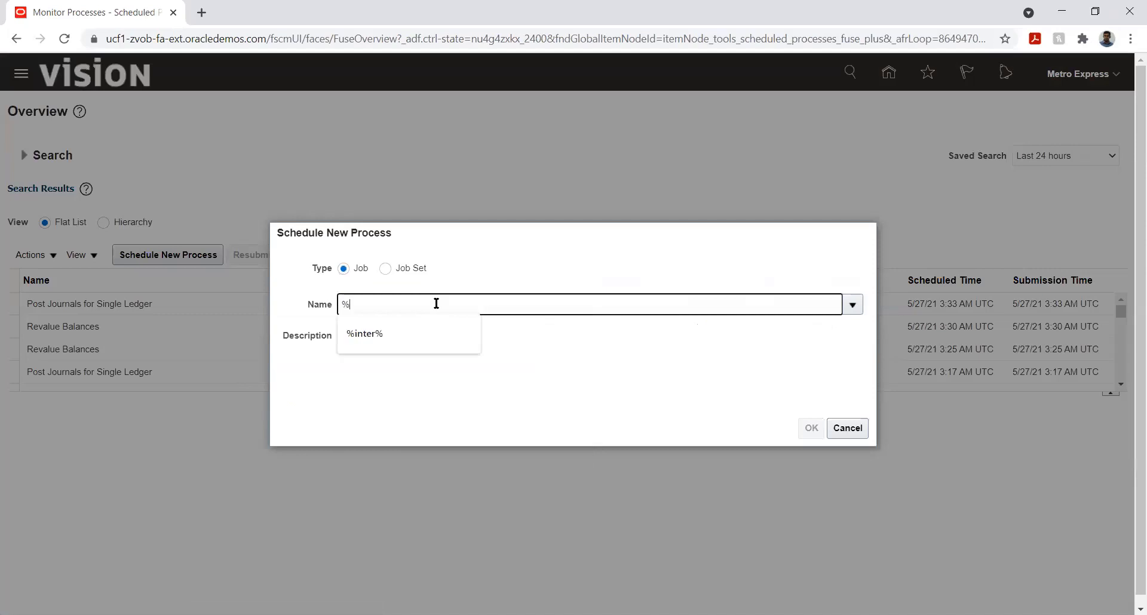
pyautogui.write('be%')
pyautogui.press('Tab')
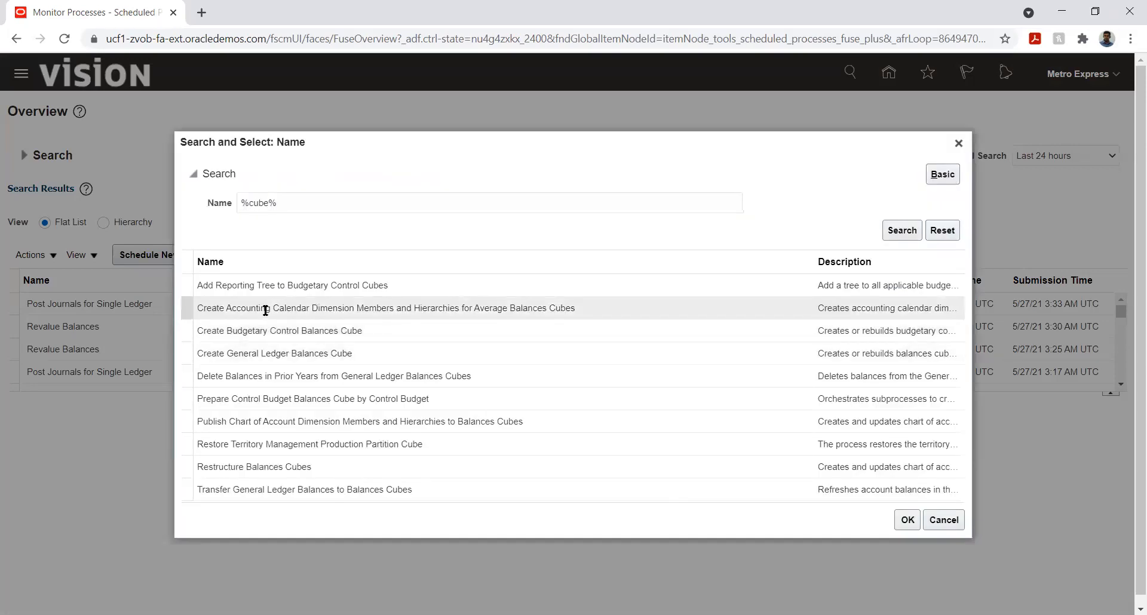
pyautogui.click(288, 356)
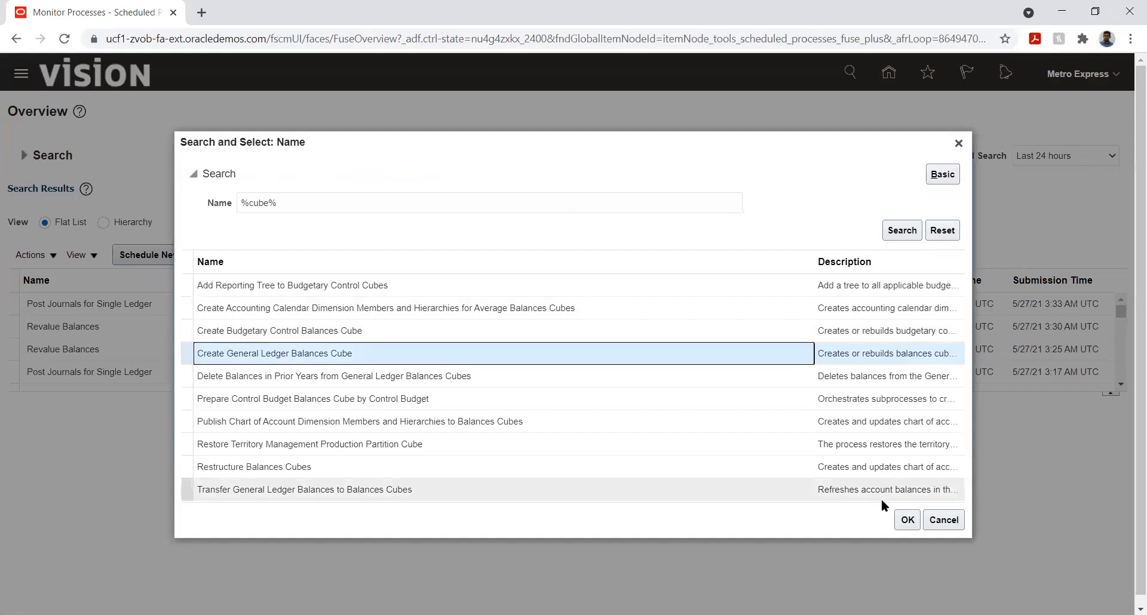
pyautogui.click(907, 518)
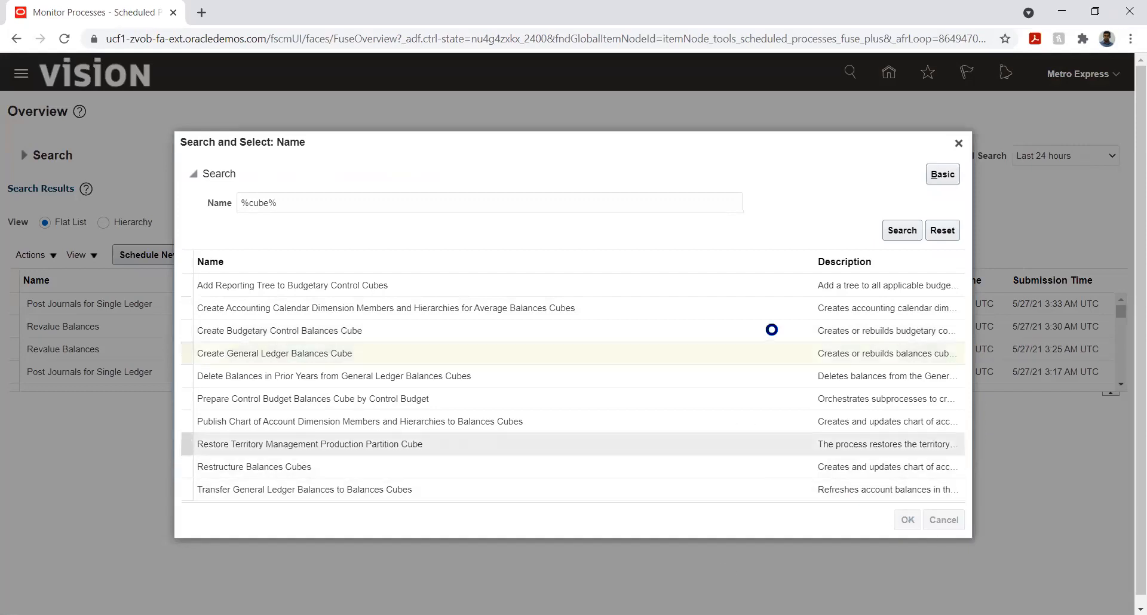
pyautogui.click(811, 428)
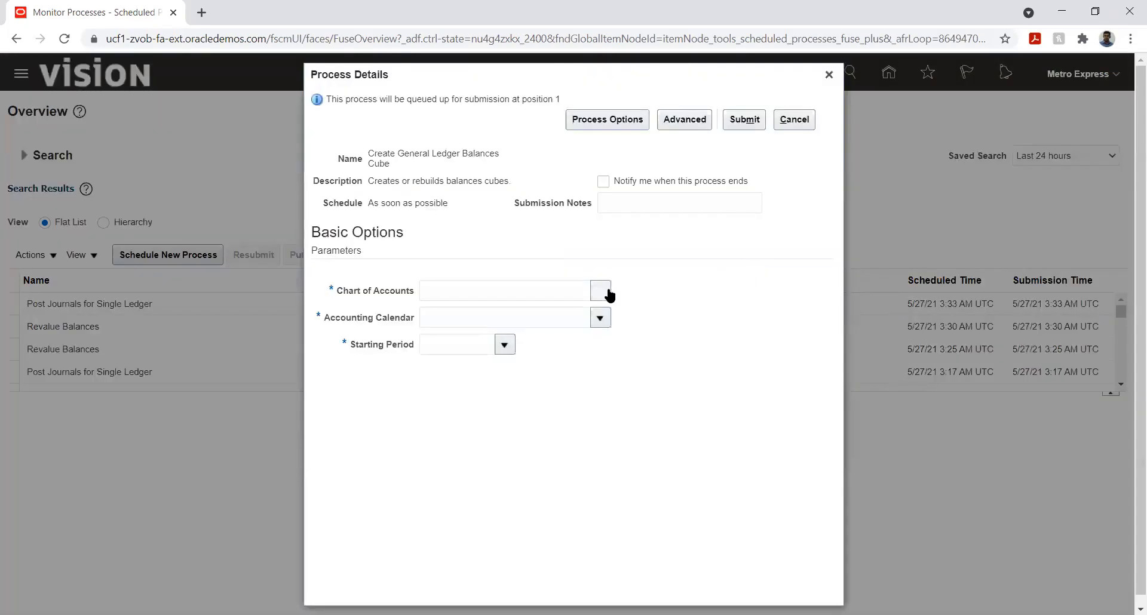
# Step: Search charts of accounts for Metro and choose Metro Express Structure Instance as the chart of accounts
pyautogui.click(607, 291)
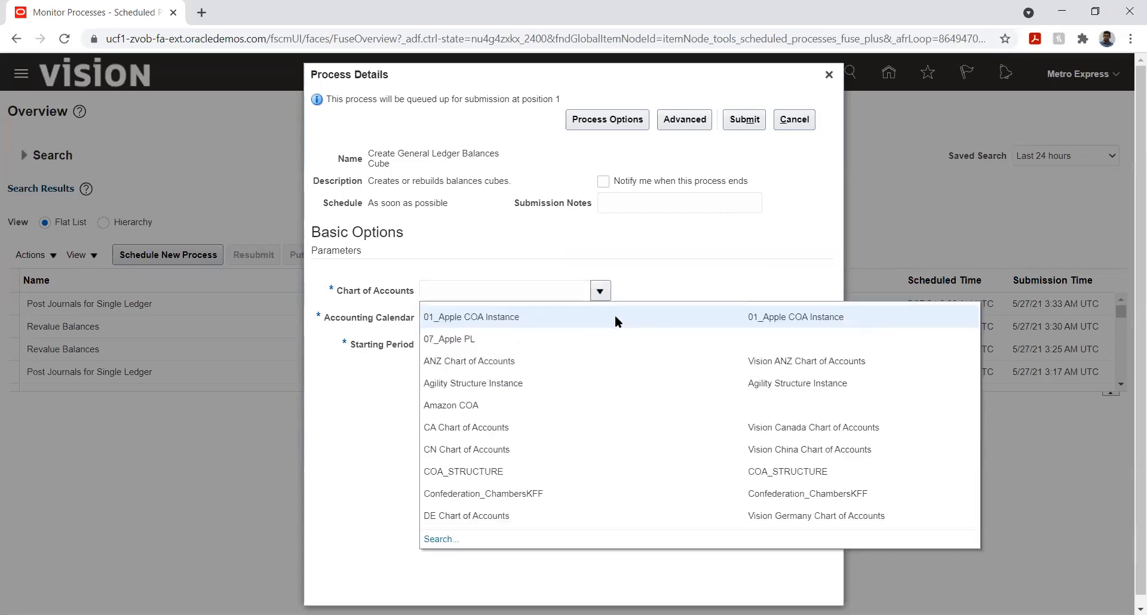
pyautogui.scroll(-1, 480, 428)
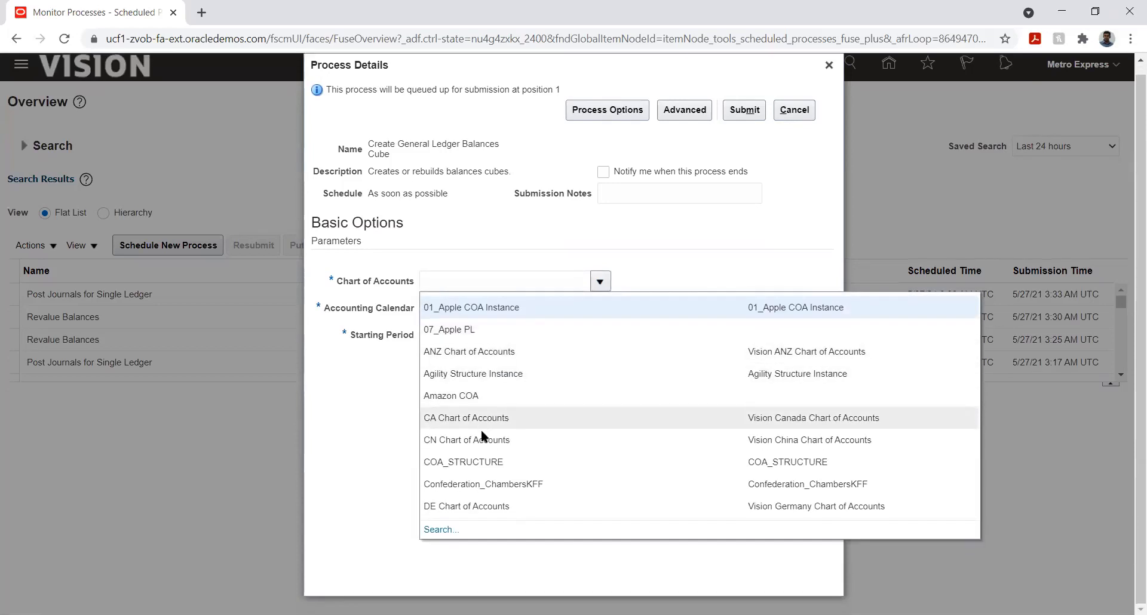
pyautogui.click(440, 529)
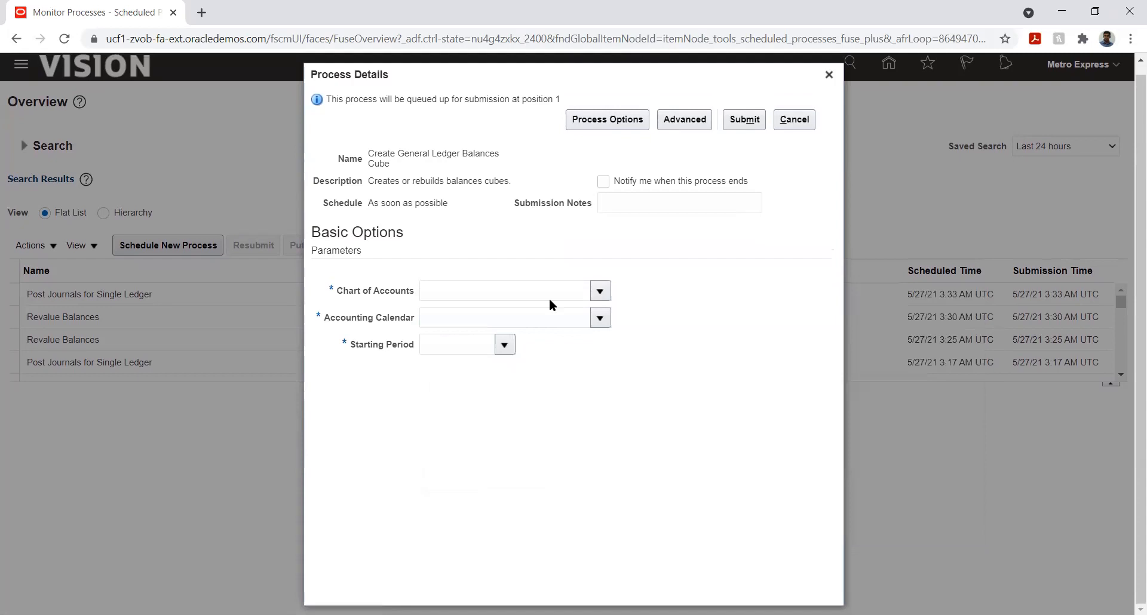
pyautogui.click(494, 297)
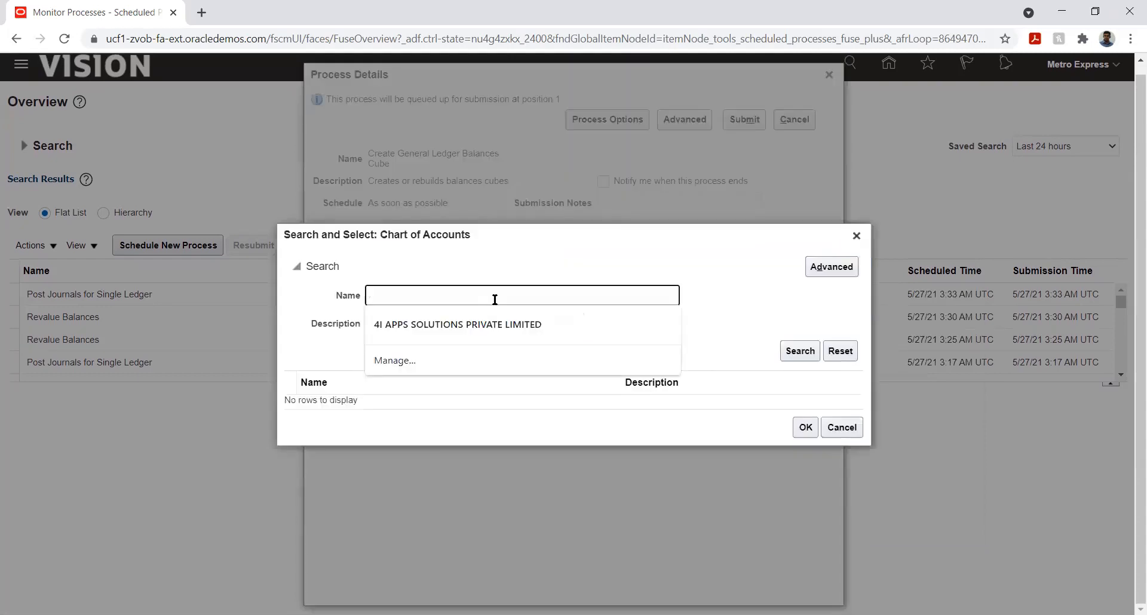
pyautogui.write('Metro')
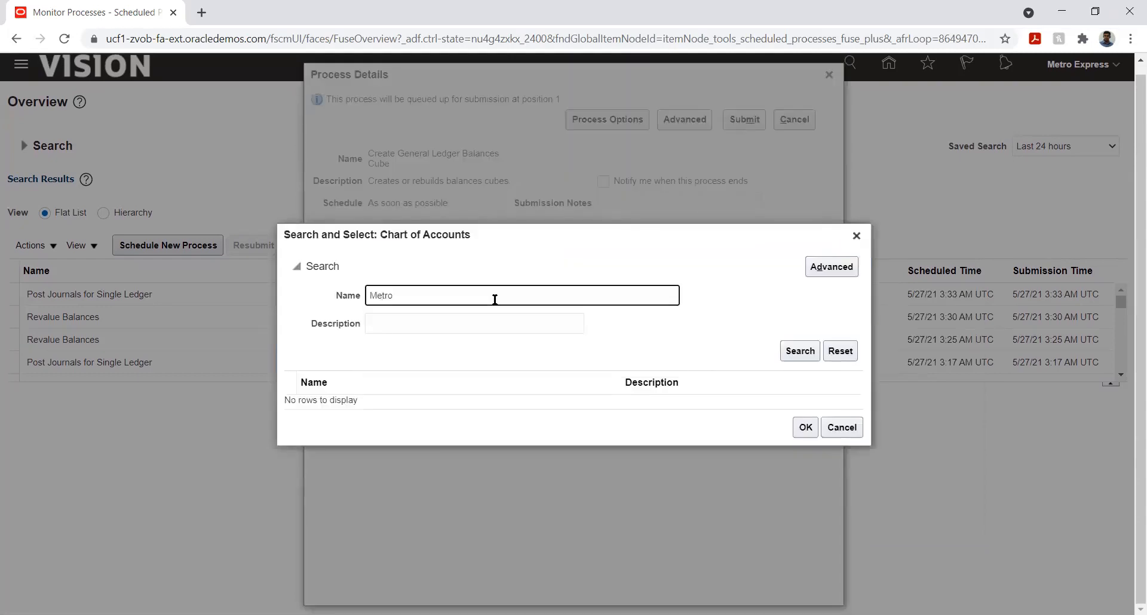
pyautogui.press('Return')
pyautogui.click(588, 406)
pyautogui.click(804, 431)
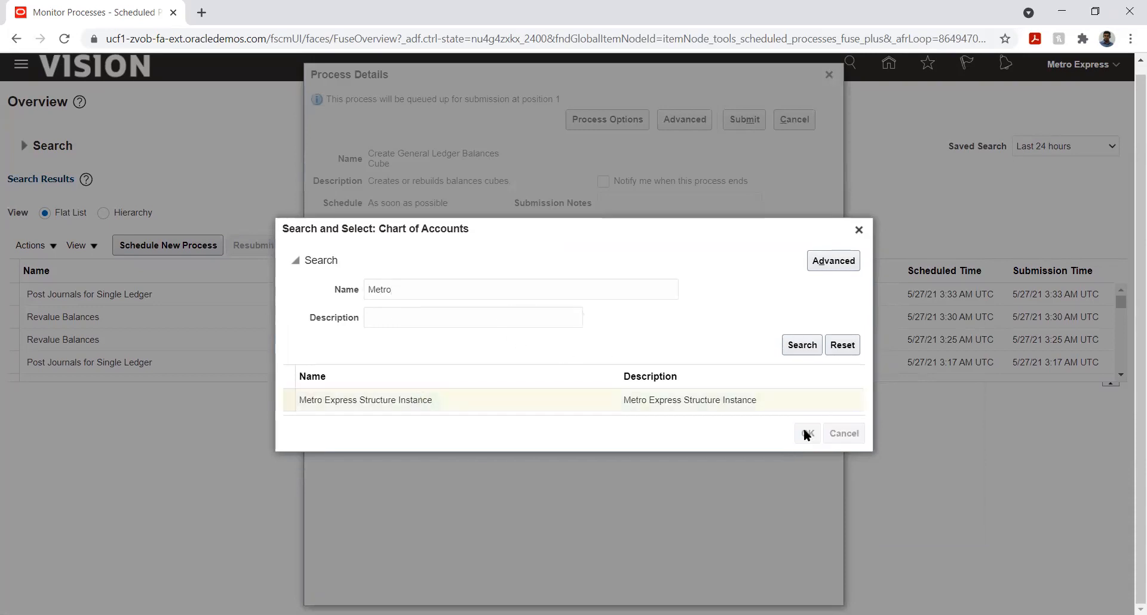
# Step: Search accounting calendars for Metro and select Metro Ex AC Cal as the accounting calendar
pyautogui.click(599, 318)
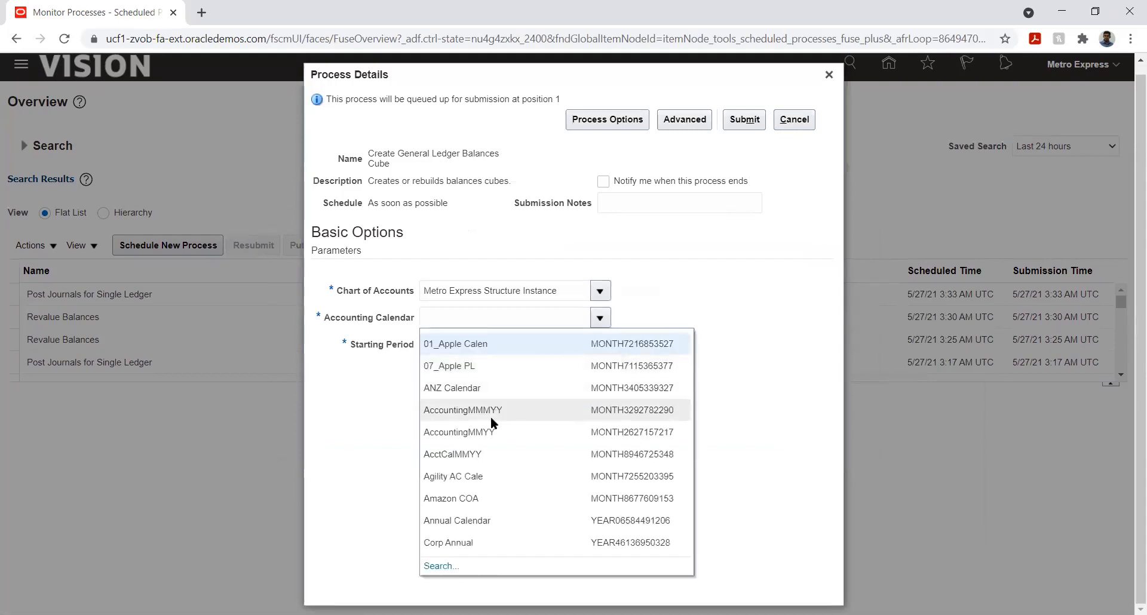
pyautogui.click(441, 565)
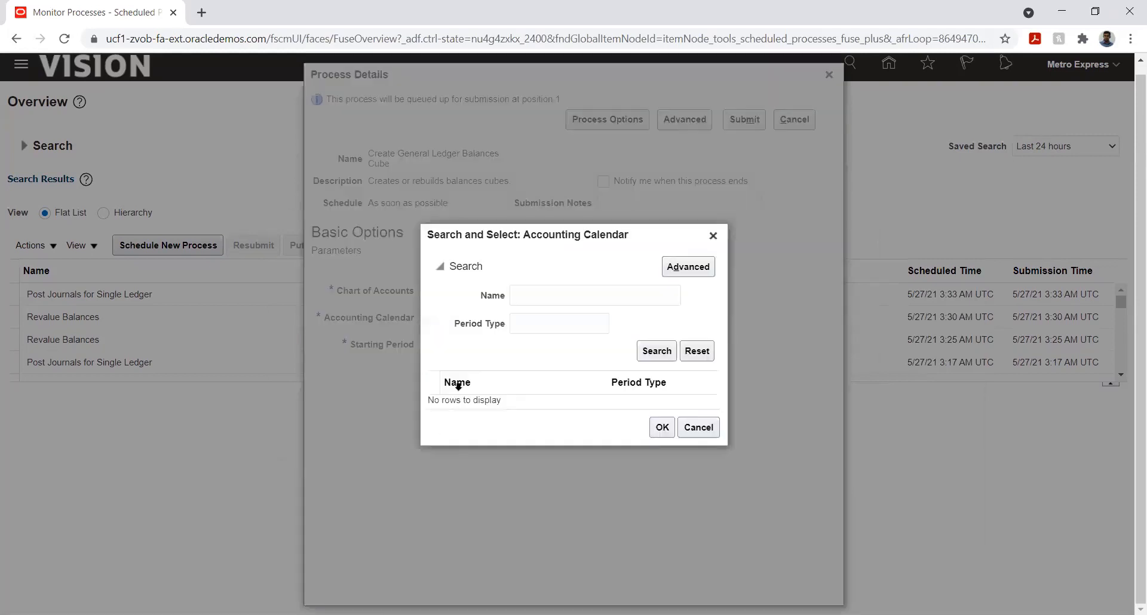
pyautogui.click(535, 301)
pyautogui.write('Metro')
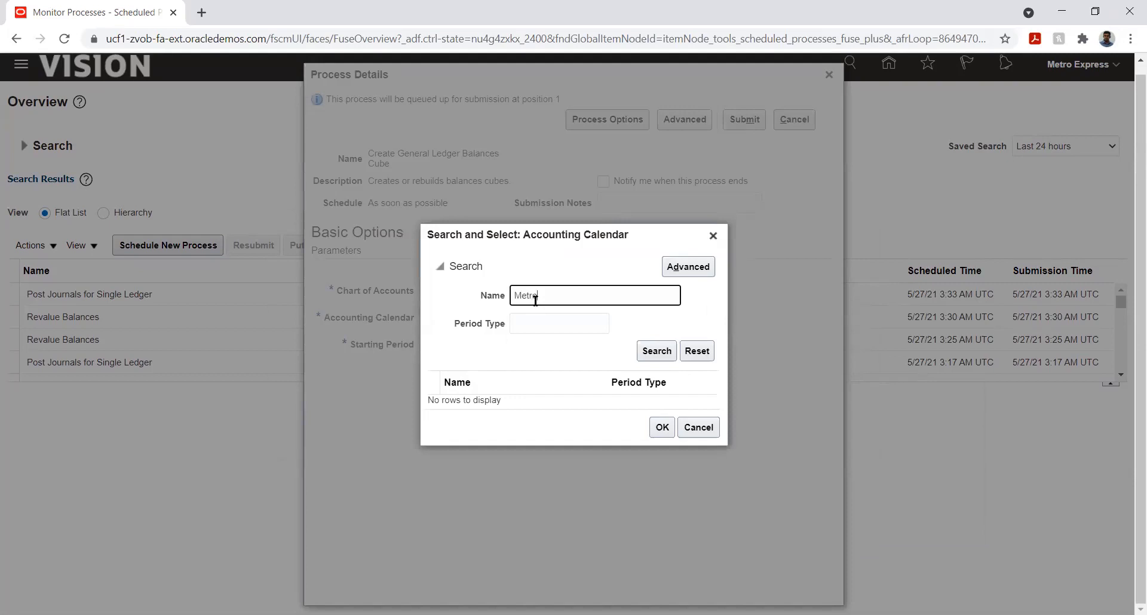
pyautogui.click(664, 352)
pyautogui.click(528, 400)
pyautogui.click(656, 433)
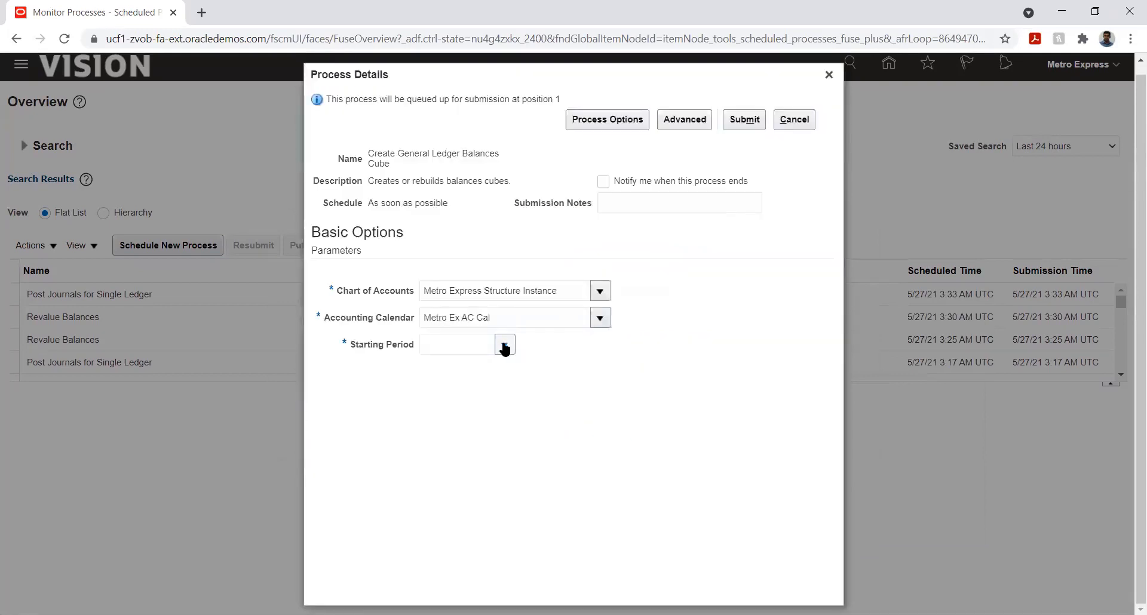
# Step: Set the starting period to Jan-20 and submit the Create General Ledger Balances Cube process
pyautogui.click(505, 346)
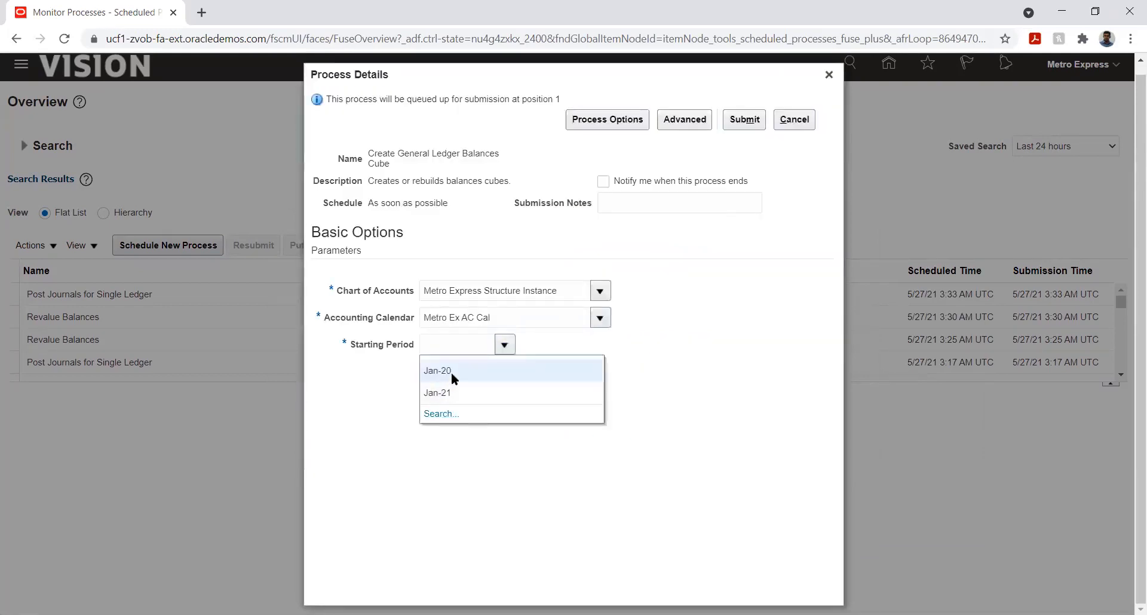
pyautogui.click(454, 372)
pyautogui.click(742, 121)
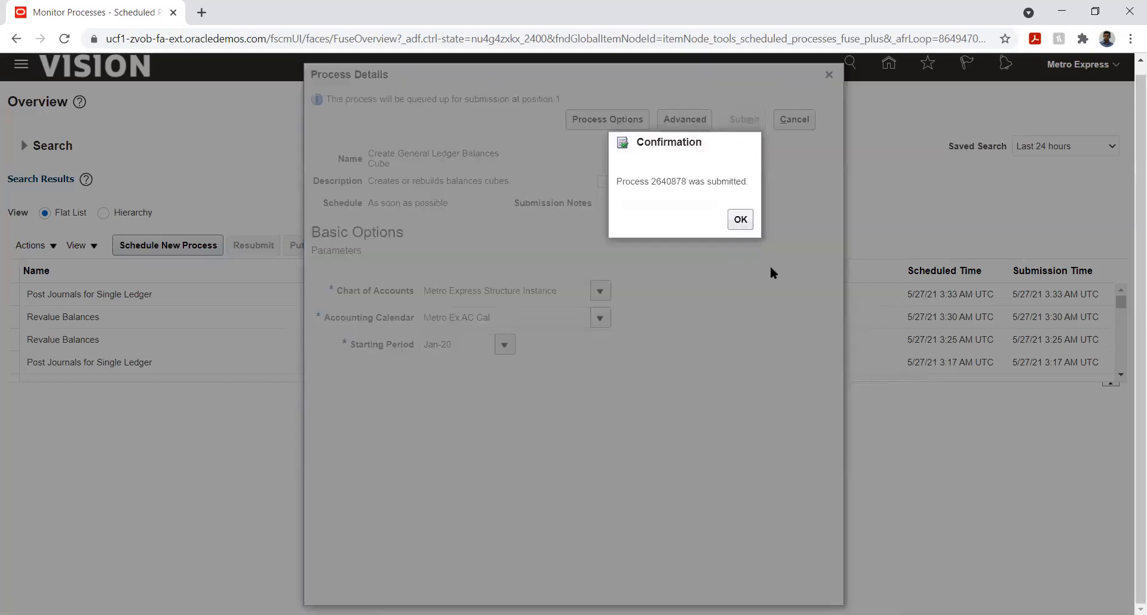
pyautogui.click(740, 219)
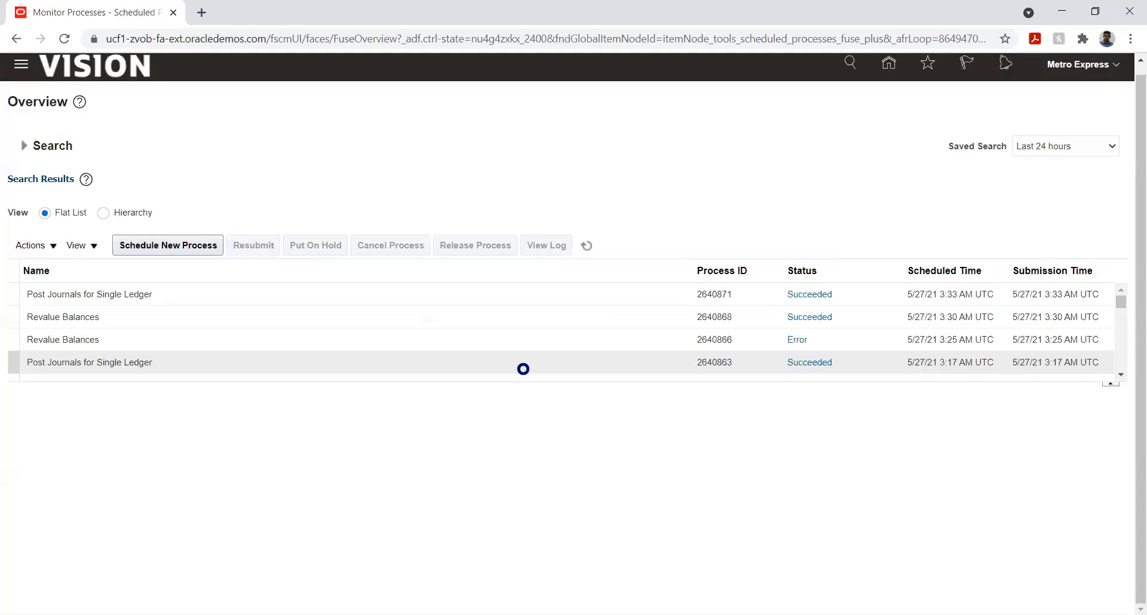
# Step: Refresh the process list and open the output file attached to the failed AutoReverse Journals process
pyautogui.click(581, 247)
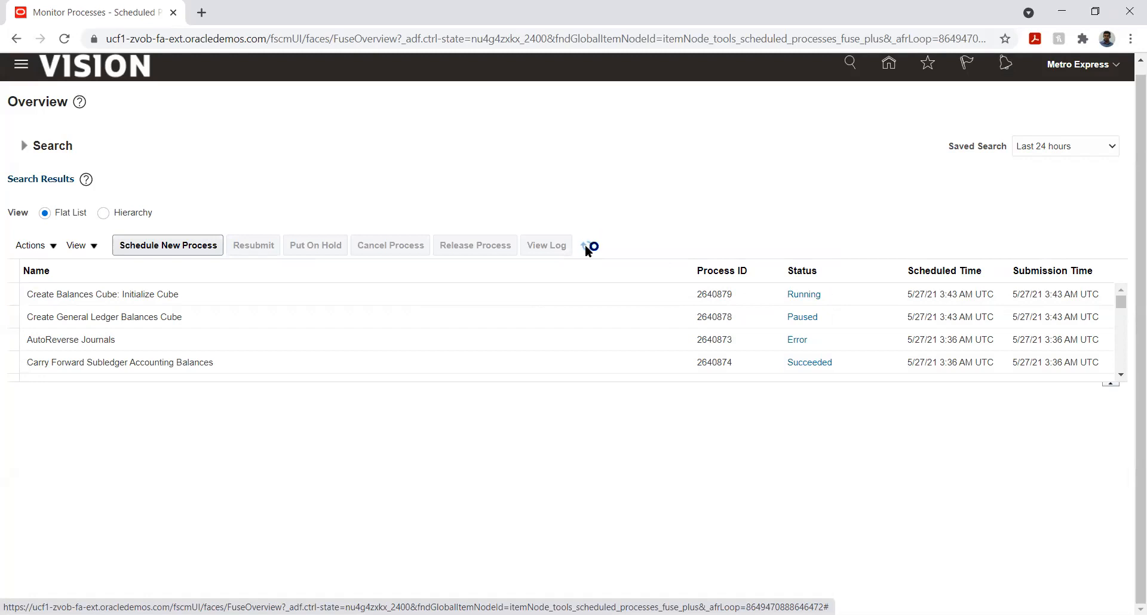
pyautogui.click(171, 338)
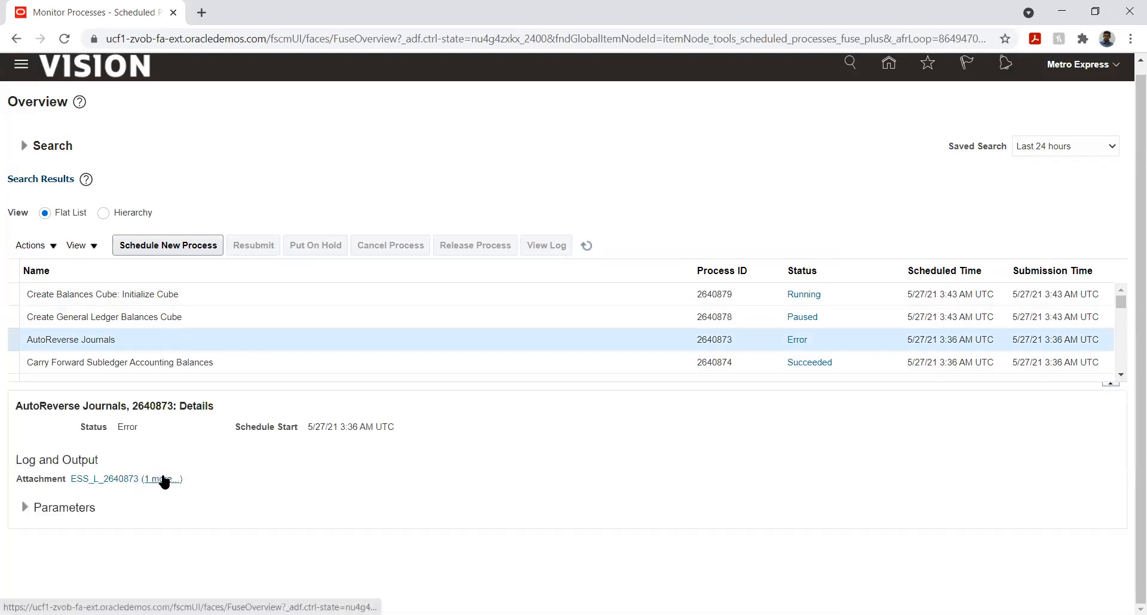
pyautogui.click(164, 479)
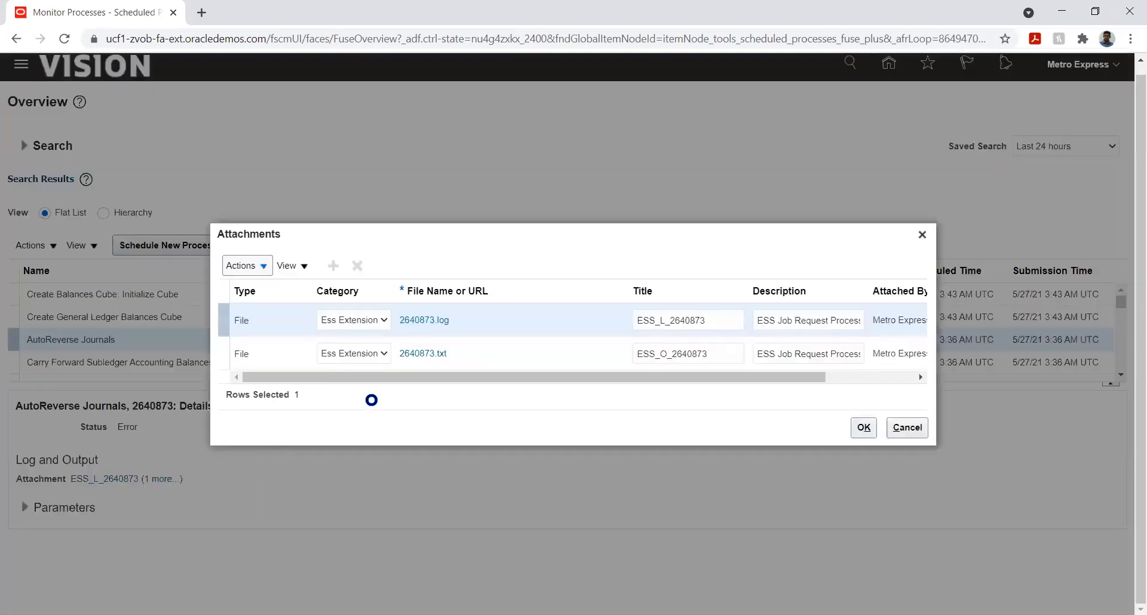
pyautogui.click(424, 353)
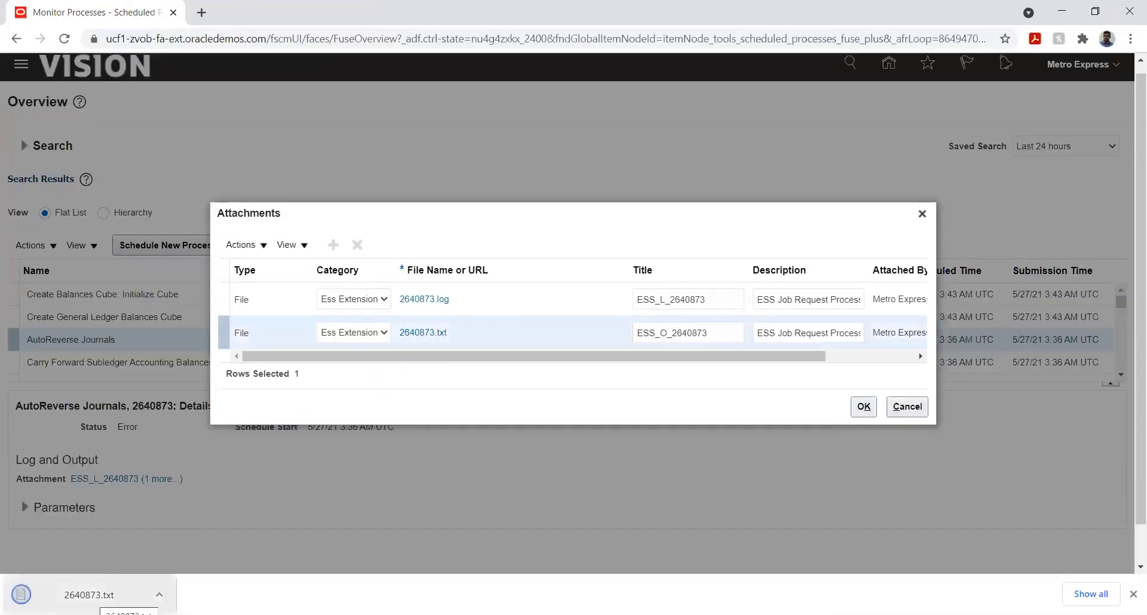
pyautogui.click(92, 596)
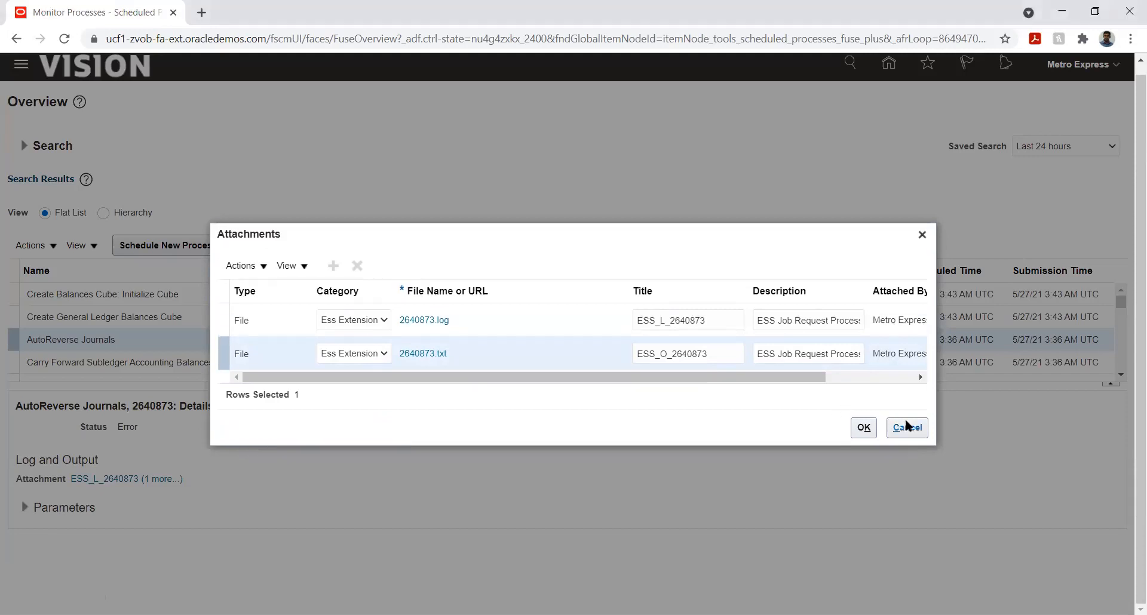
pyautogui.click(907, 427)
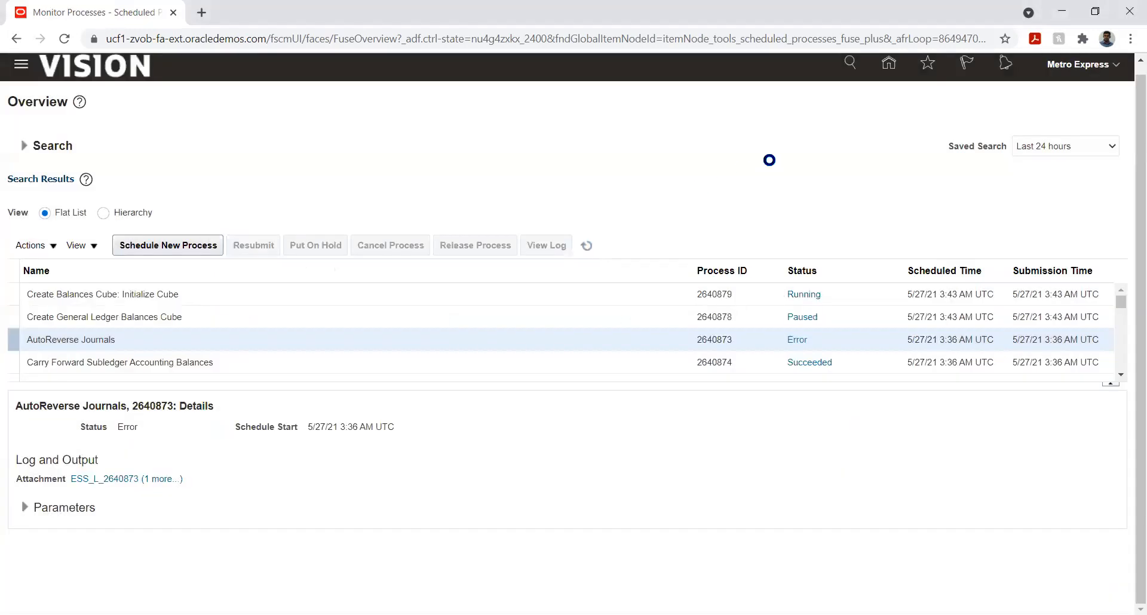
# Step: Open Setup and Maintenance and search the setup tasks for %rever%
pyautogui.click(887, 66)
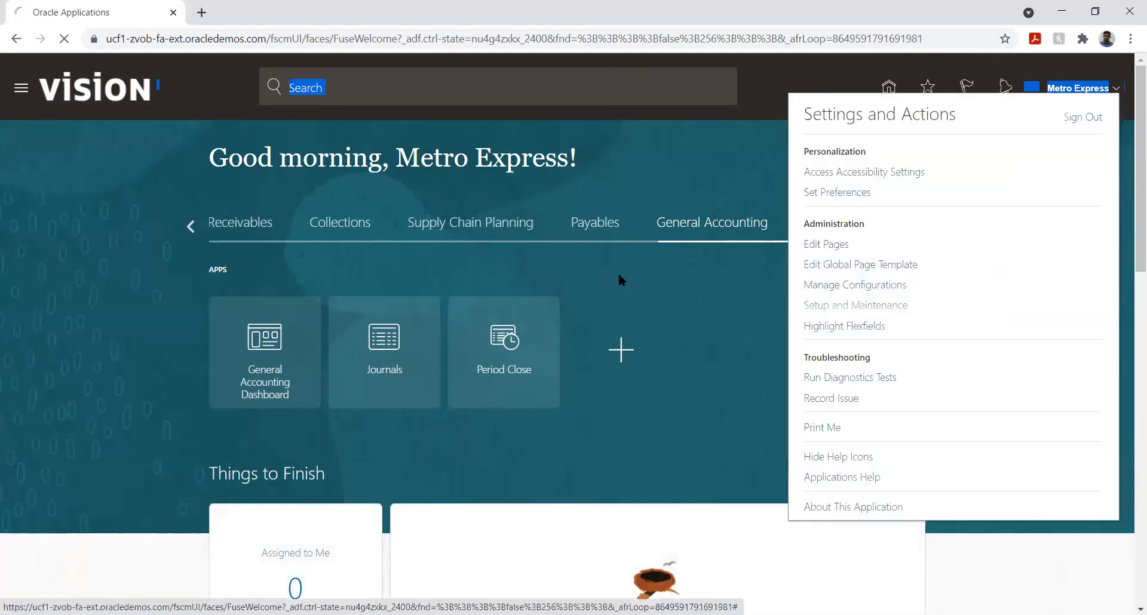
pyautogui.click(862, 305)
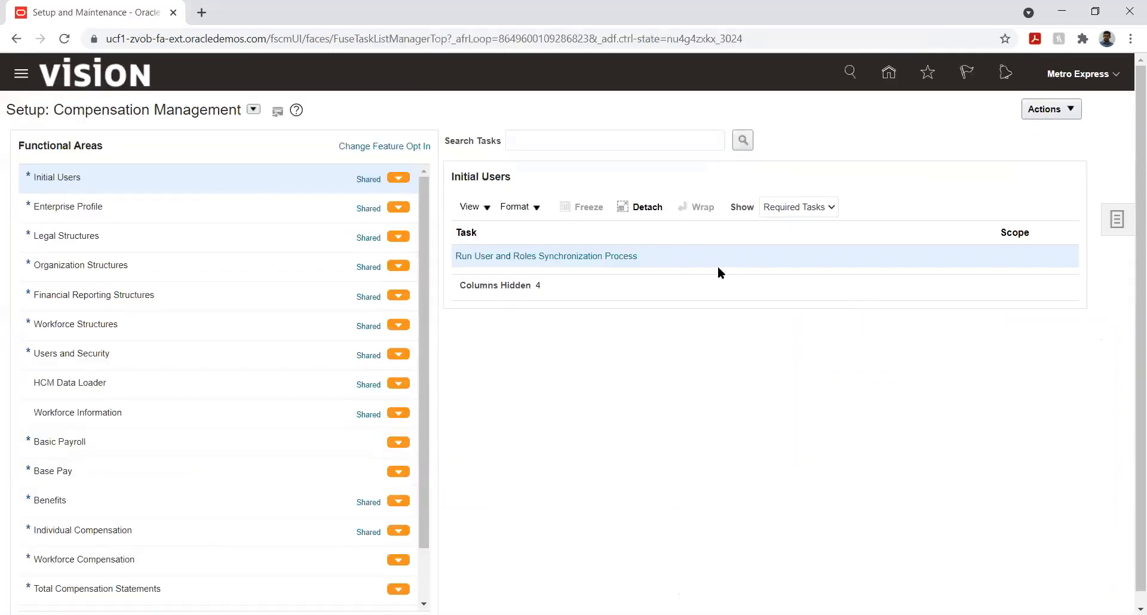
pyautogui.click(596, 136)
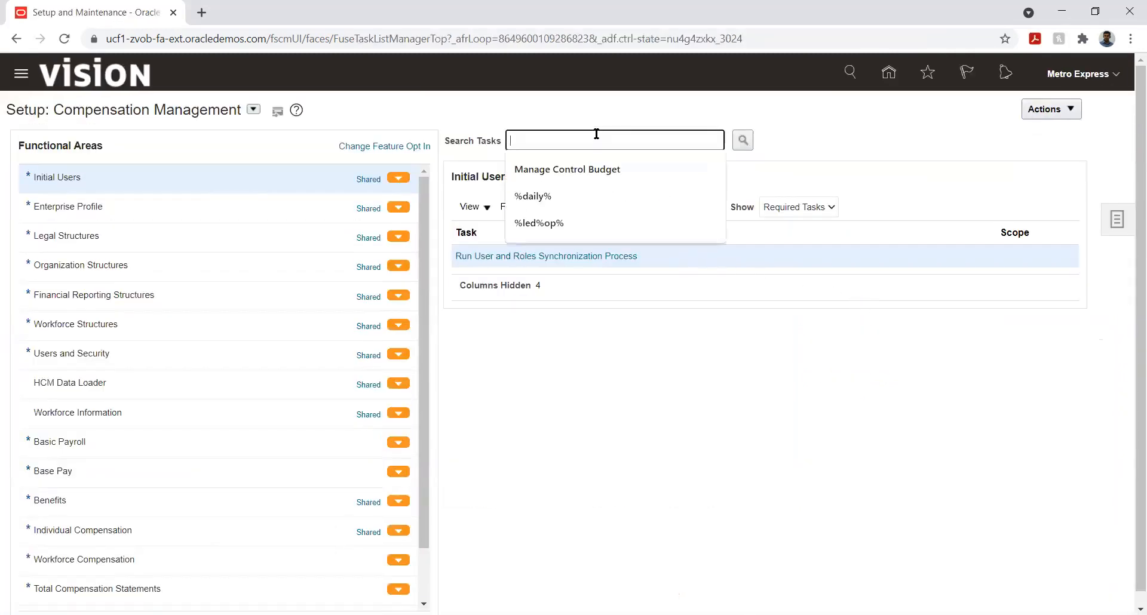
pyautogui.write('%rever%')
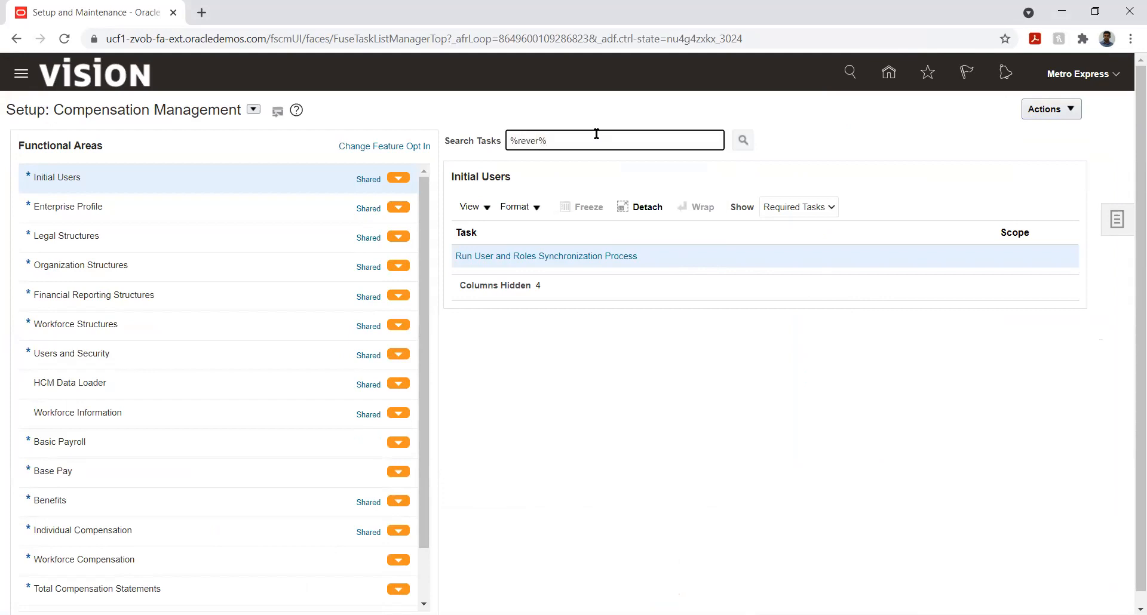
pyautogui.press('Return')
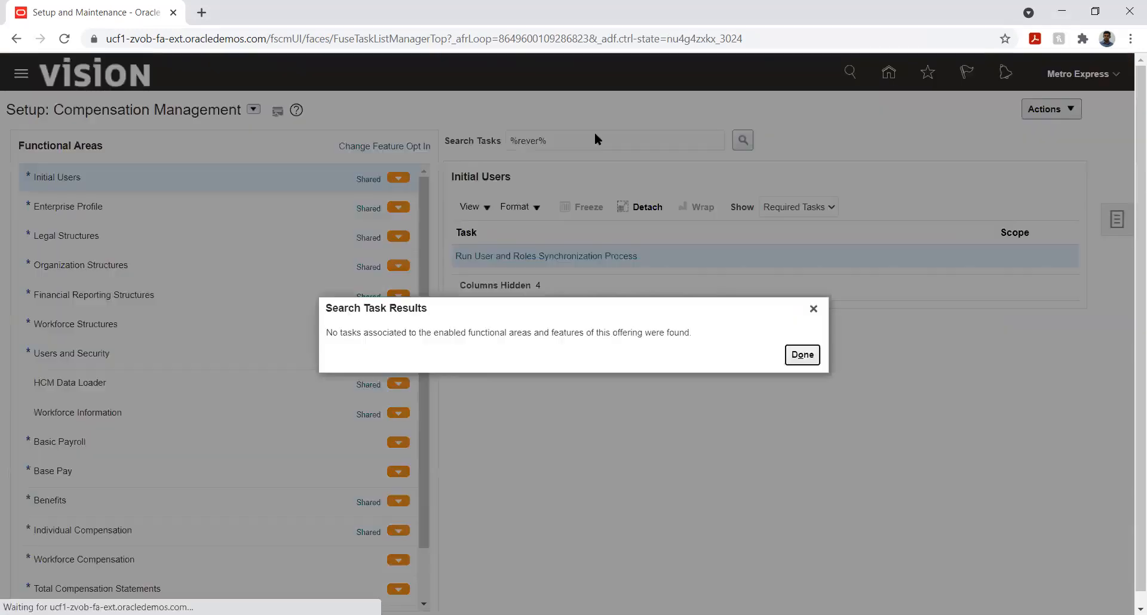
pyautogui.click(801, 356)
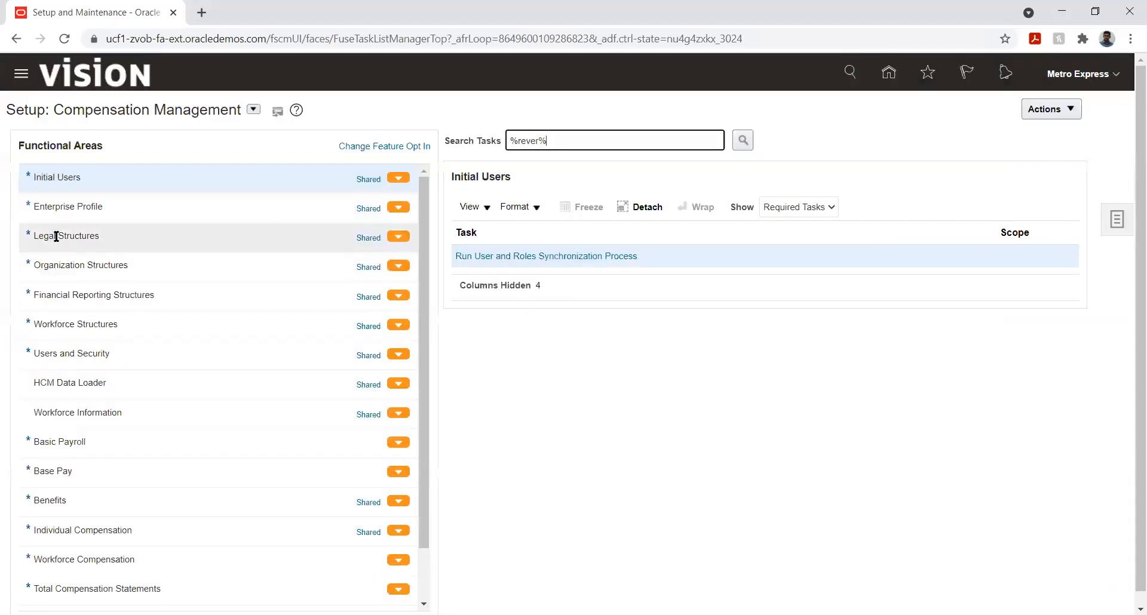
# Step: Switch the setup offering to Financials, rerun the %rever% task search, and open Manage Journal Reversal Criteria Sets
pyautogui.click(255, 112)
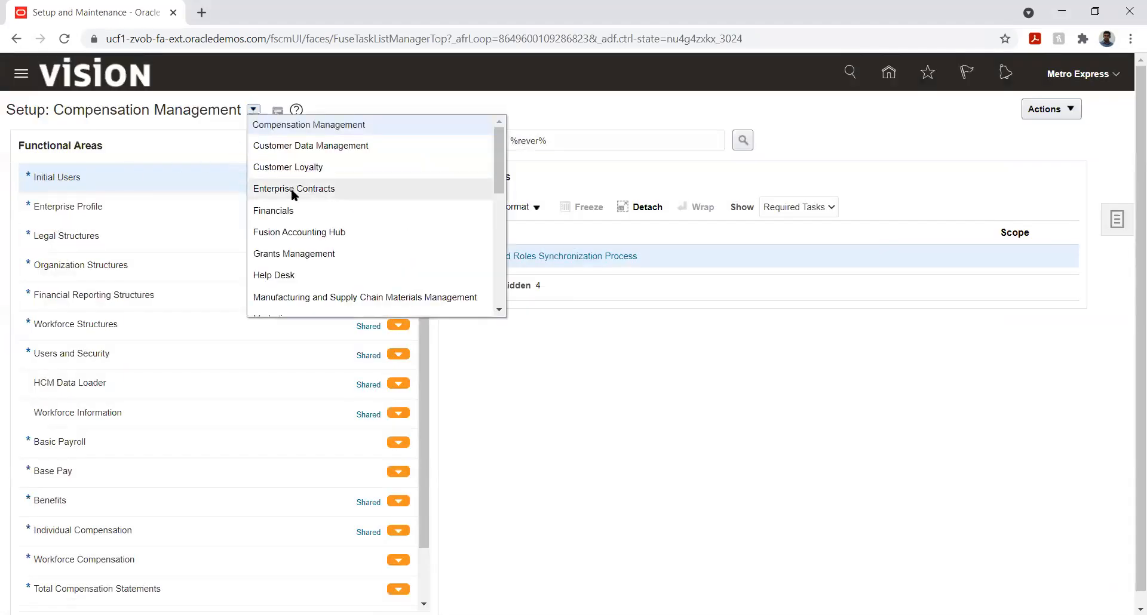
pyautogui.click(295, 210)
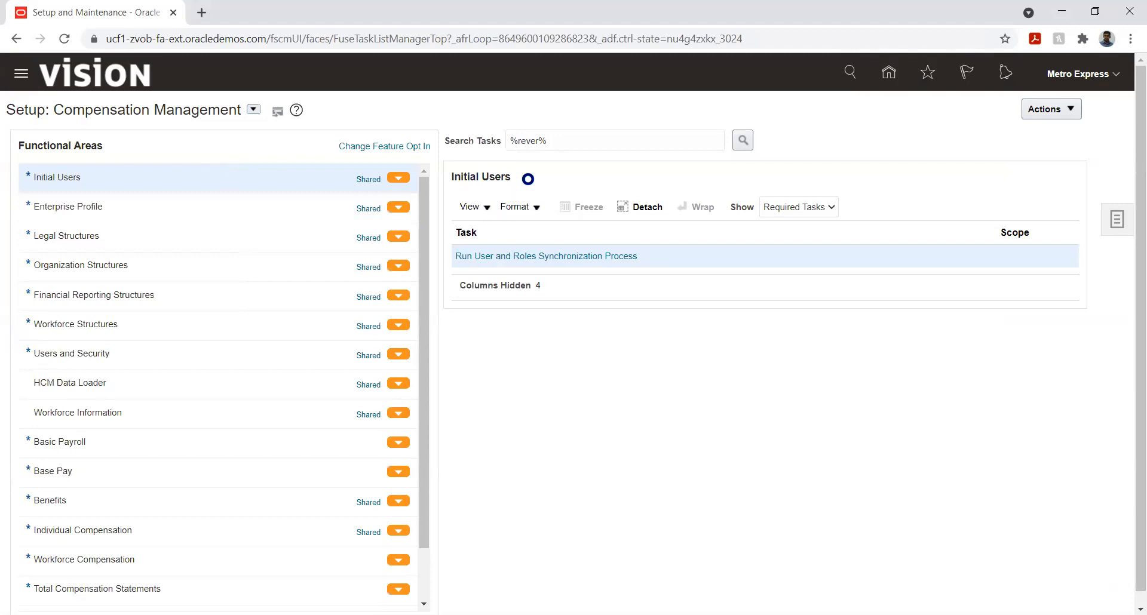
pyautogui.click(740, 138)
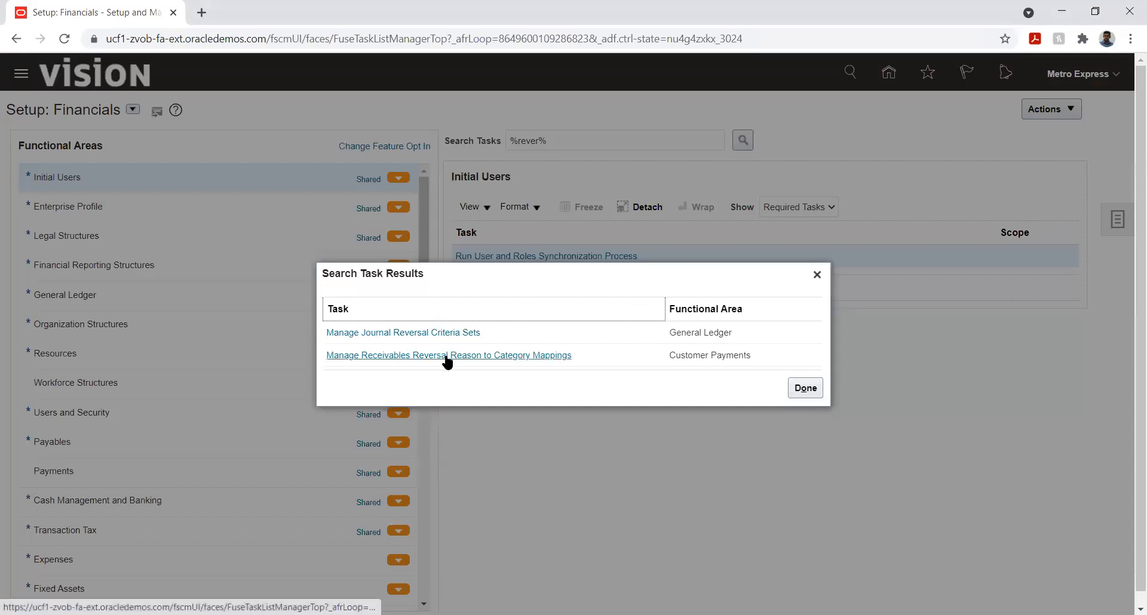
pyautogui.click(428, 333)
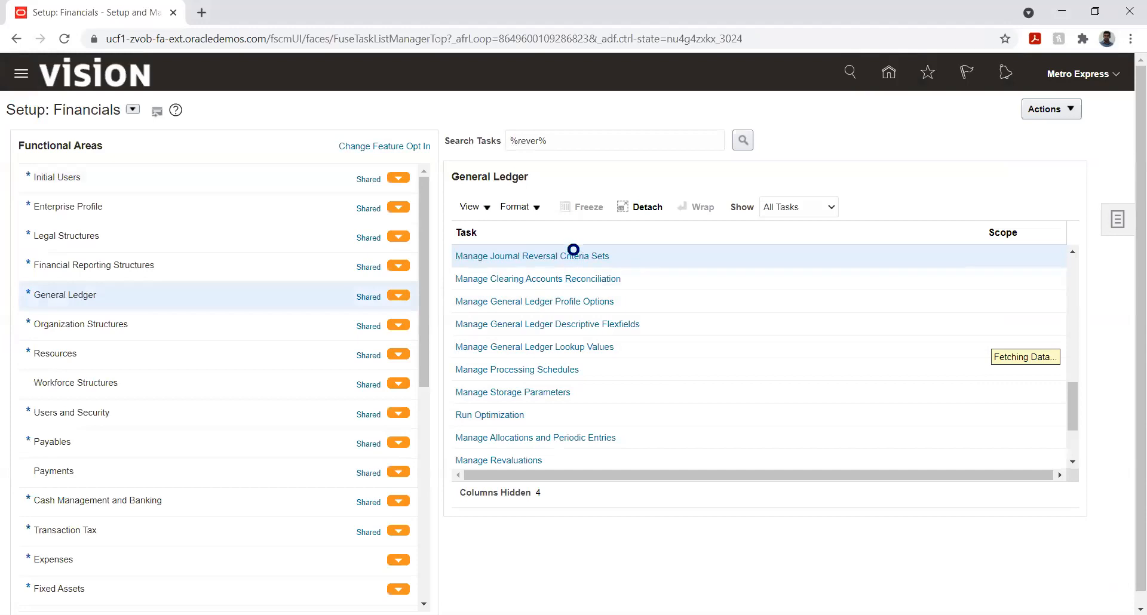
pyautogui.click(573, 256)
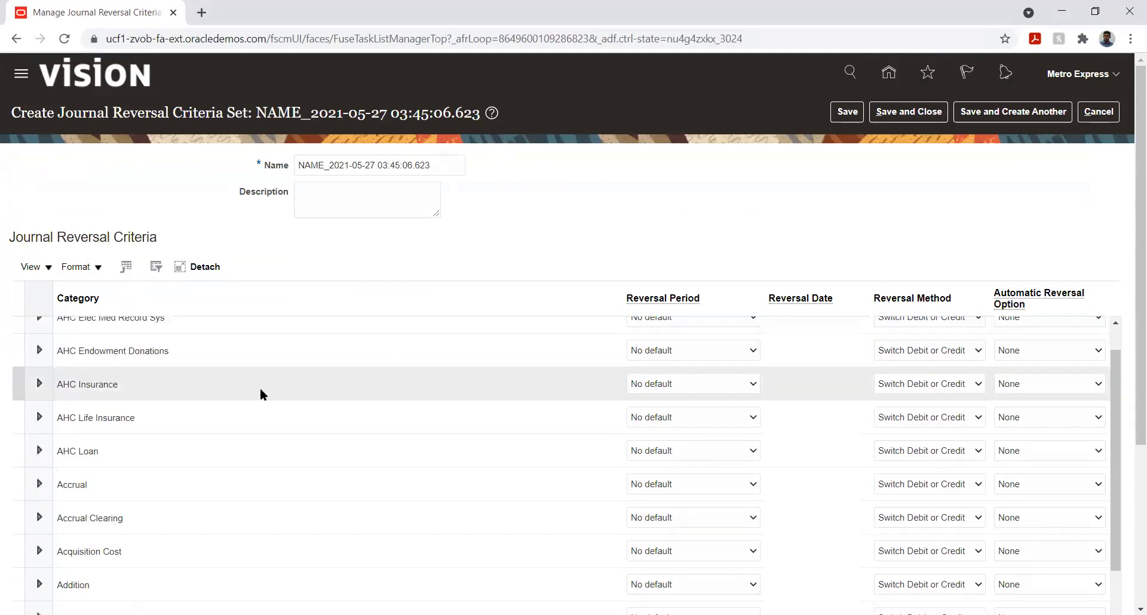
# Step: Review the journal categories and their default reversal settings in the new criteria set
pyautogui.scroll(-8, 153, 410)
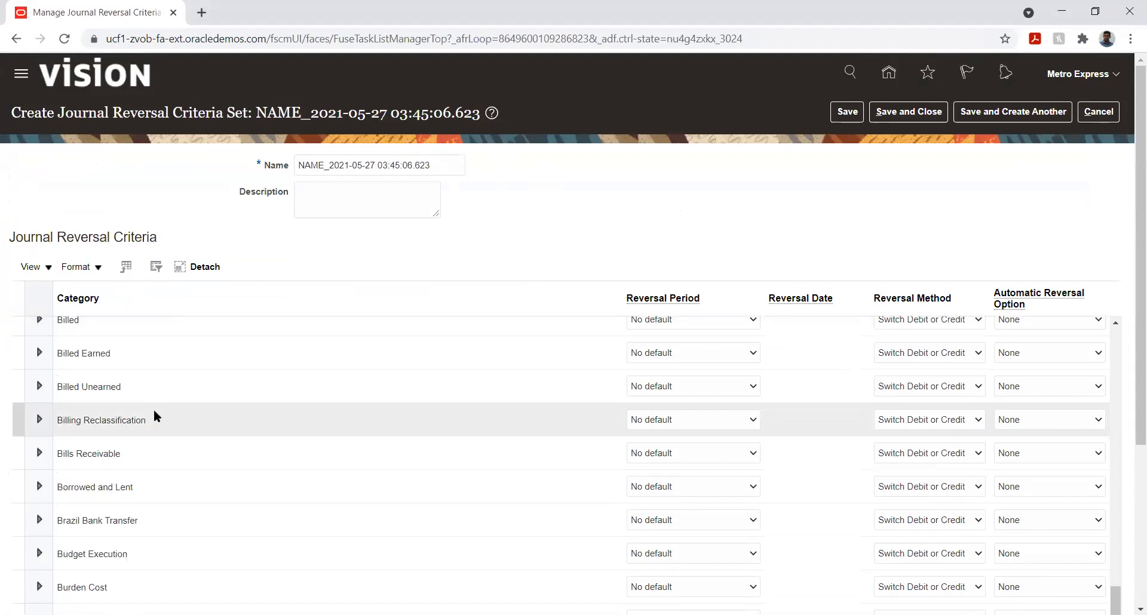
pyautogui.scroll(-10, 153, 410)
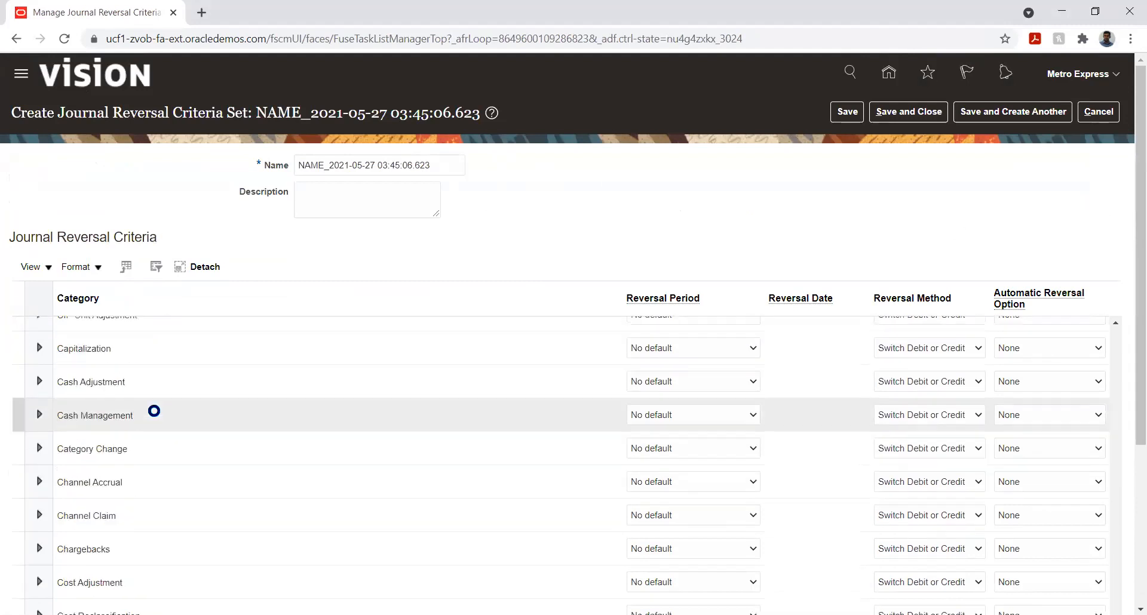
pyautogui.scroll(-5, 153, 409)
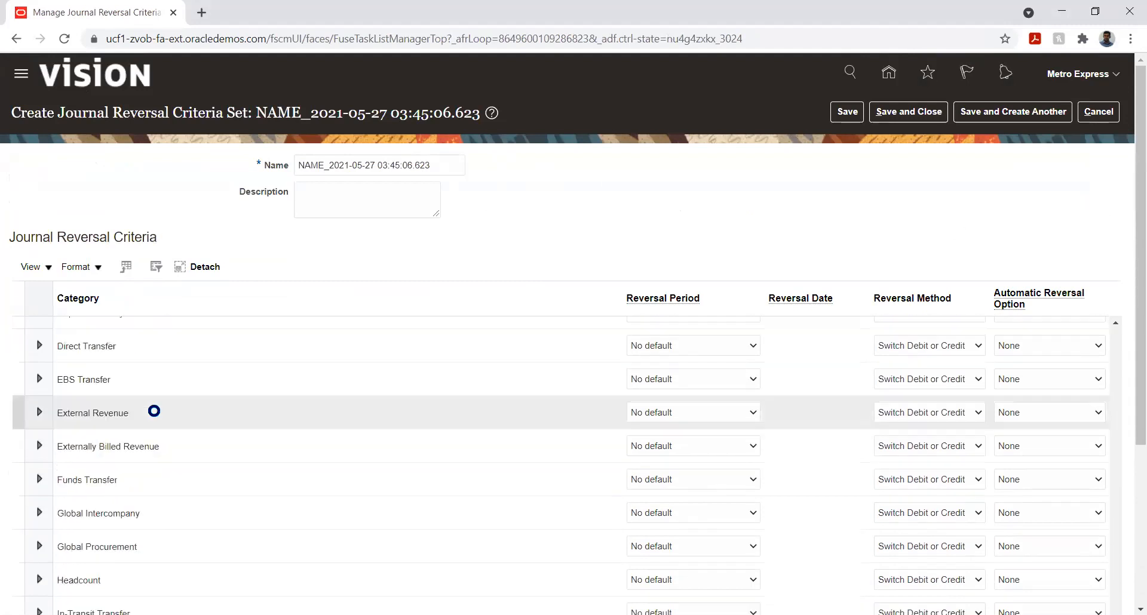
pyautogui.scroll(-5, 154, 411)
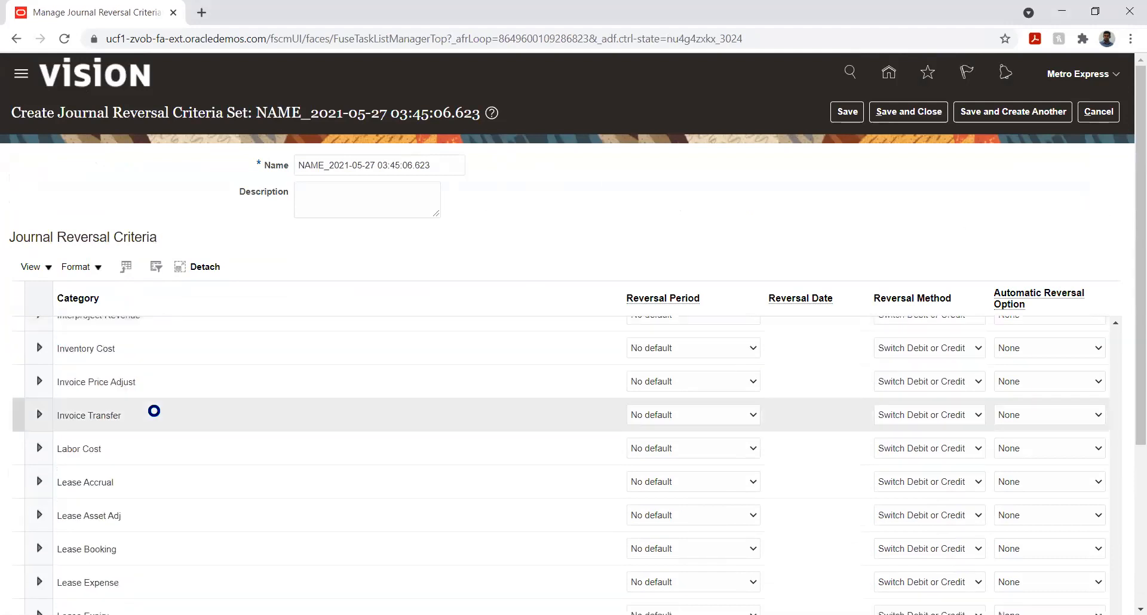
pyautogui.scroll(-5, 153, 411)
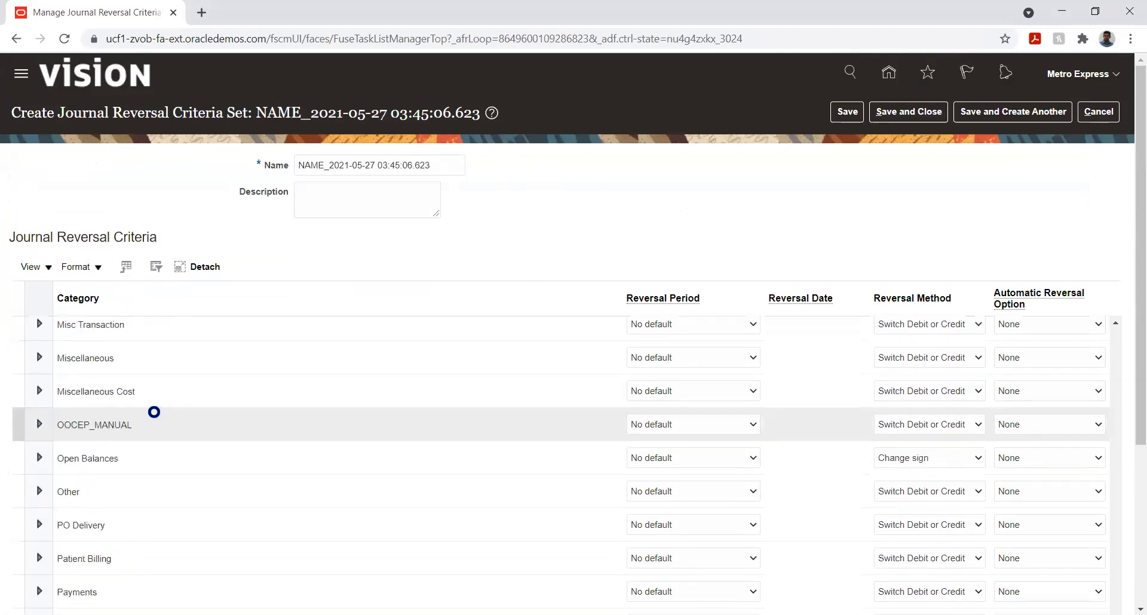
pyautogui.scroll(-5, 154, 412)
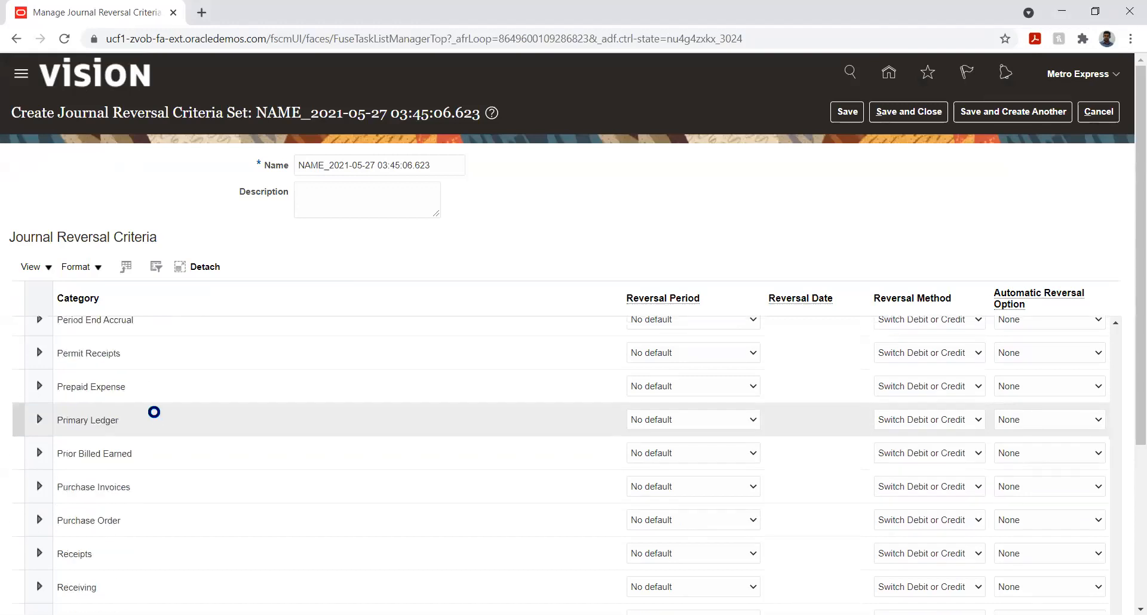
pyautogui.scroll(-3, 154, 412)
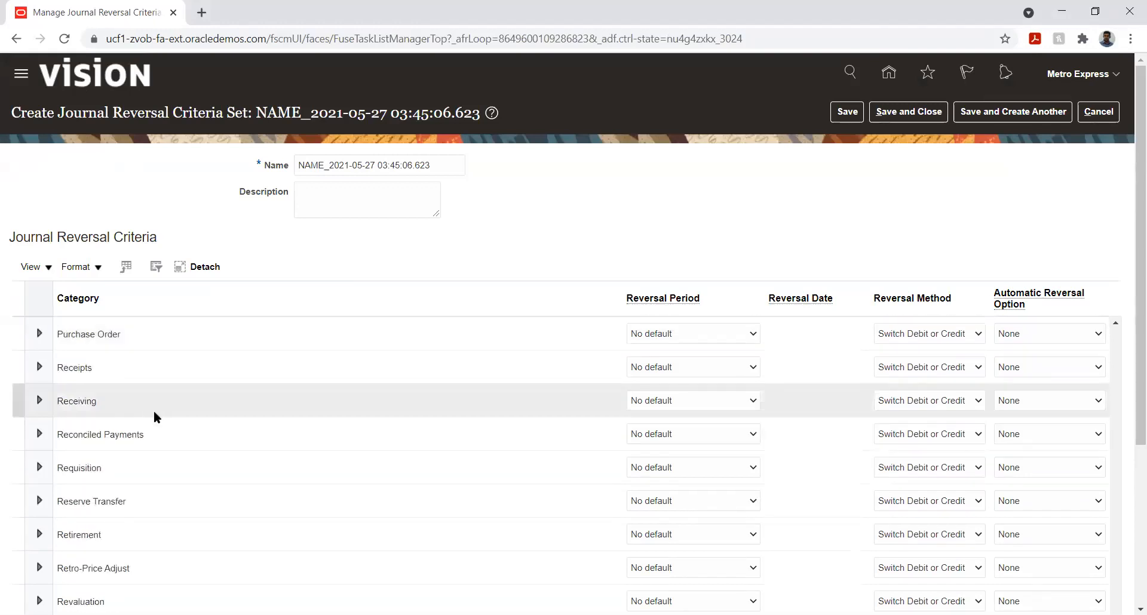
pyautogui.scroll(-5, 154, 412)
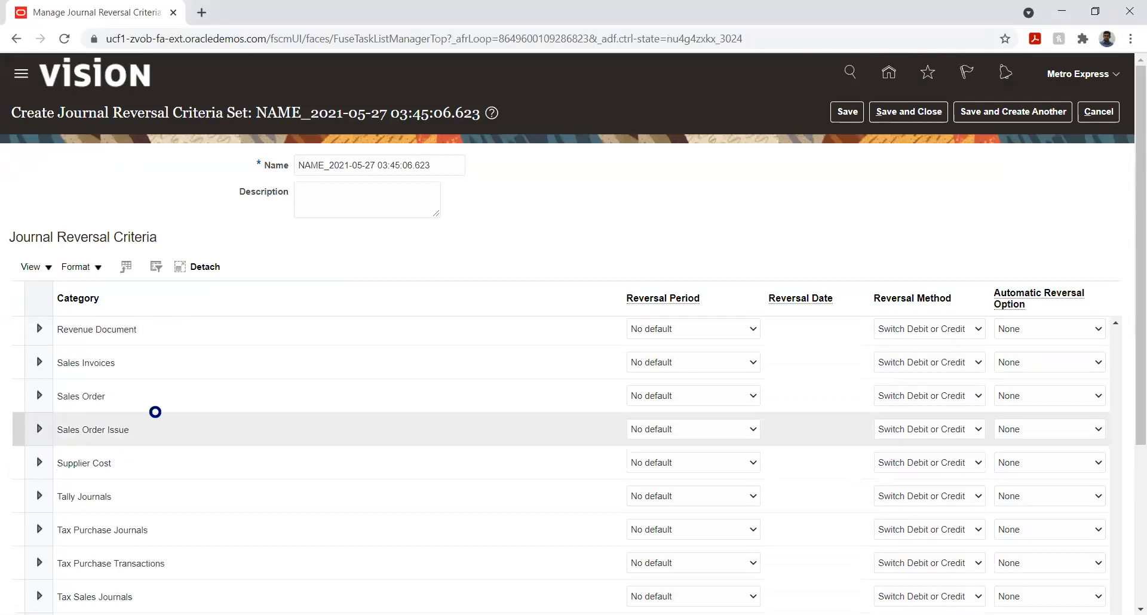
pyautogui.scroll(-5, 154, 412)
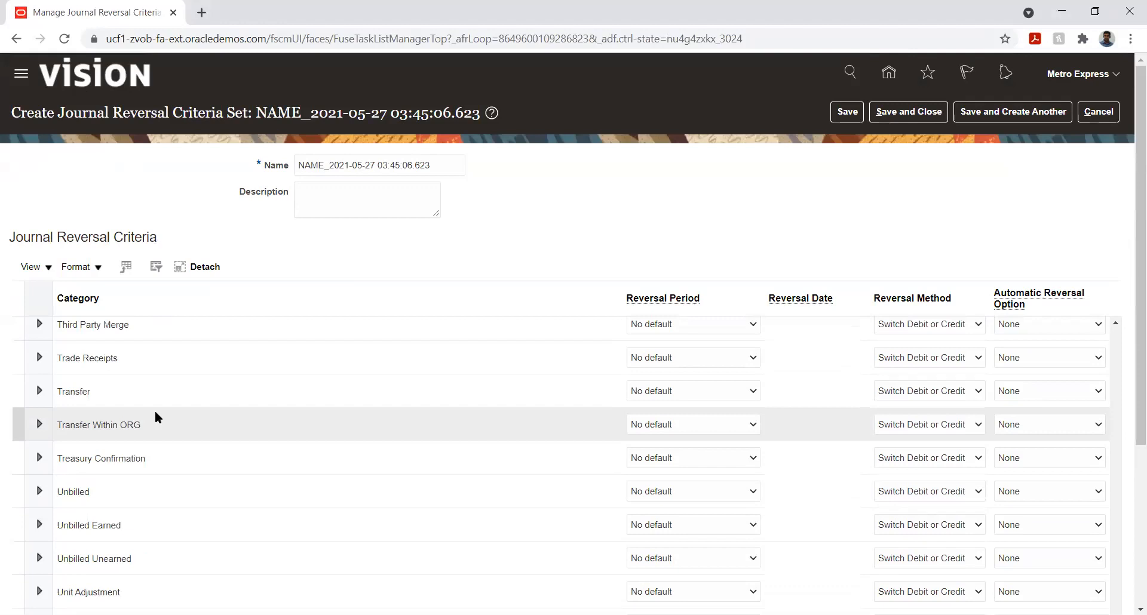
pyautogui.scroll(3, 155, 412)
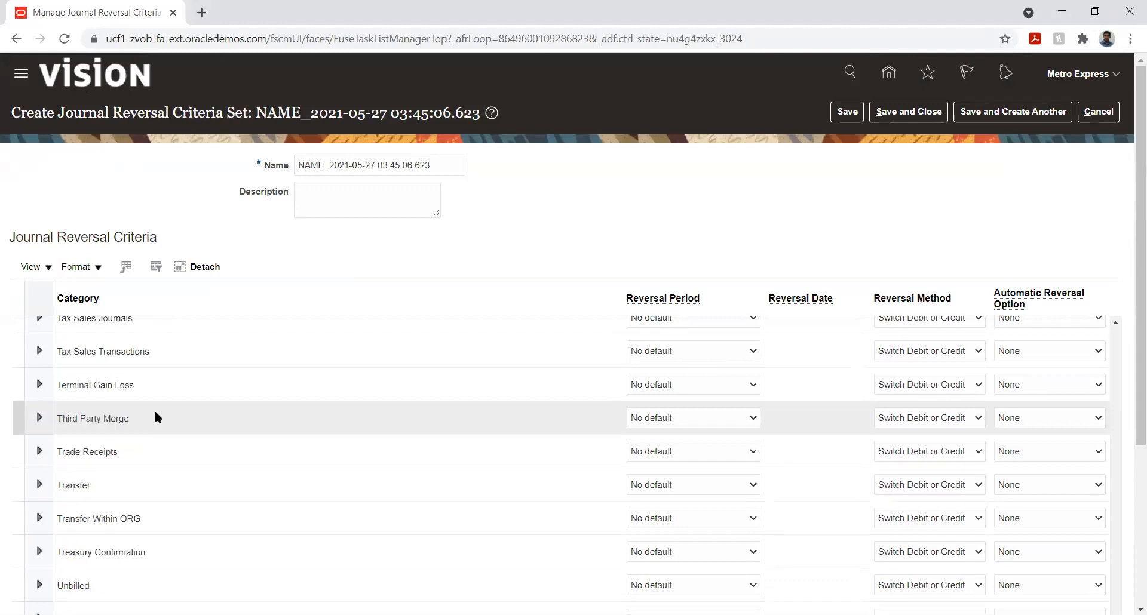
pyautogui.scroll(-5, 154, 411)
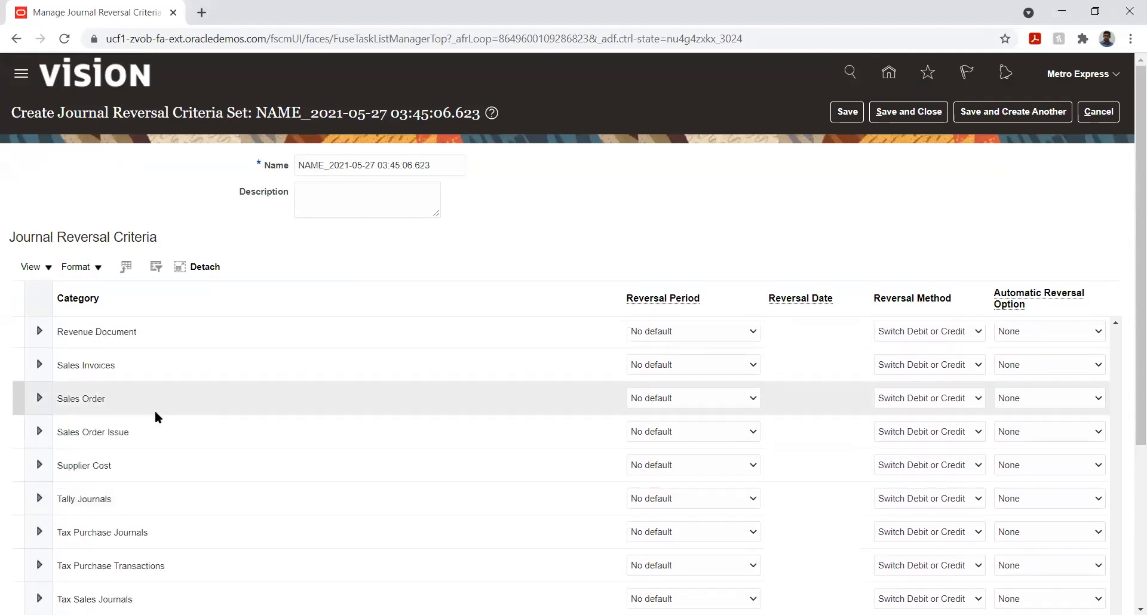
pyautogui.scroll(-1, 153, 416)
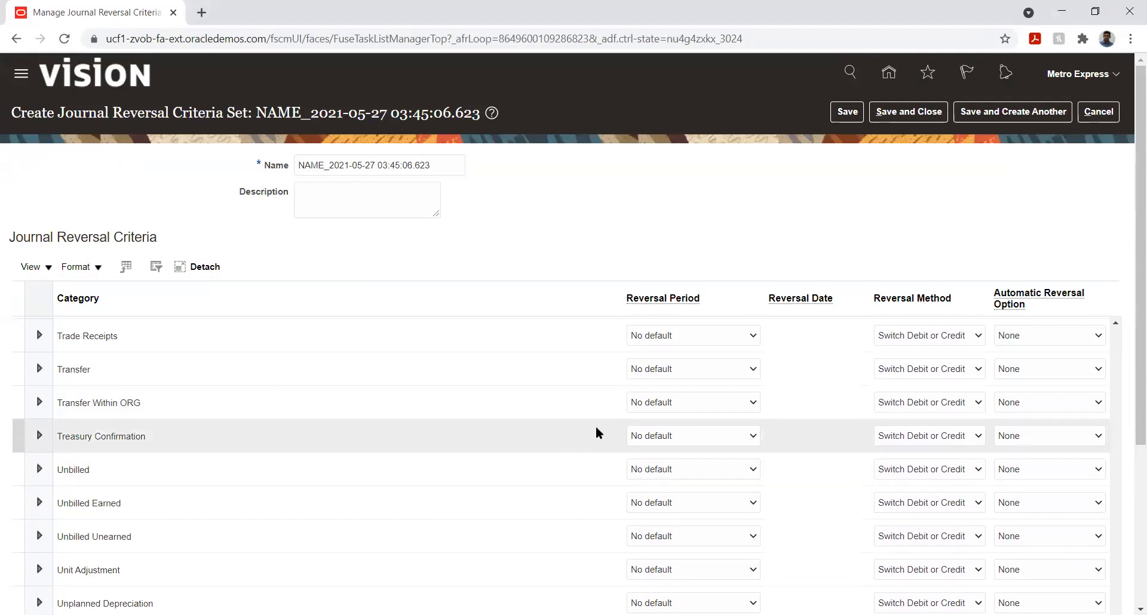
pyautogui.scroll(20, 594, 433)
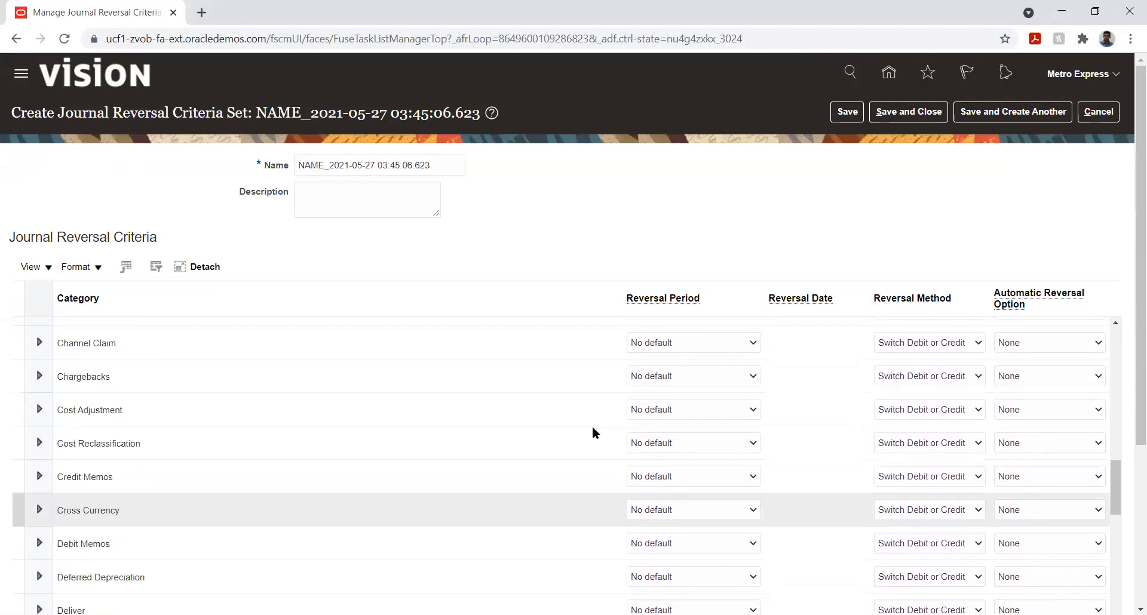
pyautogui.scroll(10, 592, 426)
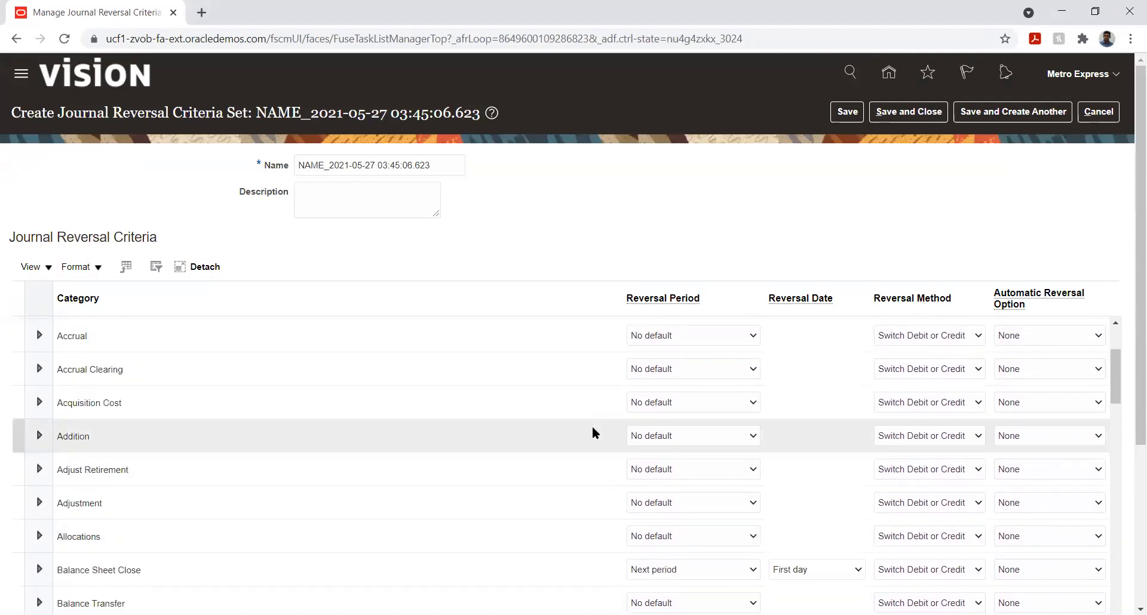
# Step: Check the reversal period and automatic reversal options for AHC Billing, then save and close the criteria set with default settings
pyautogui.click(699, 338)
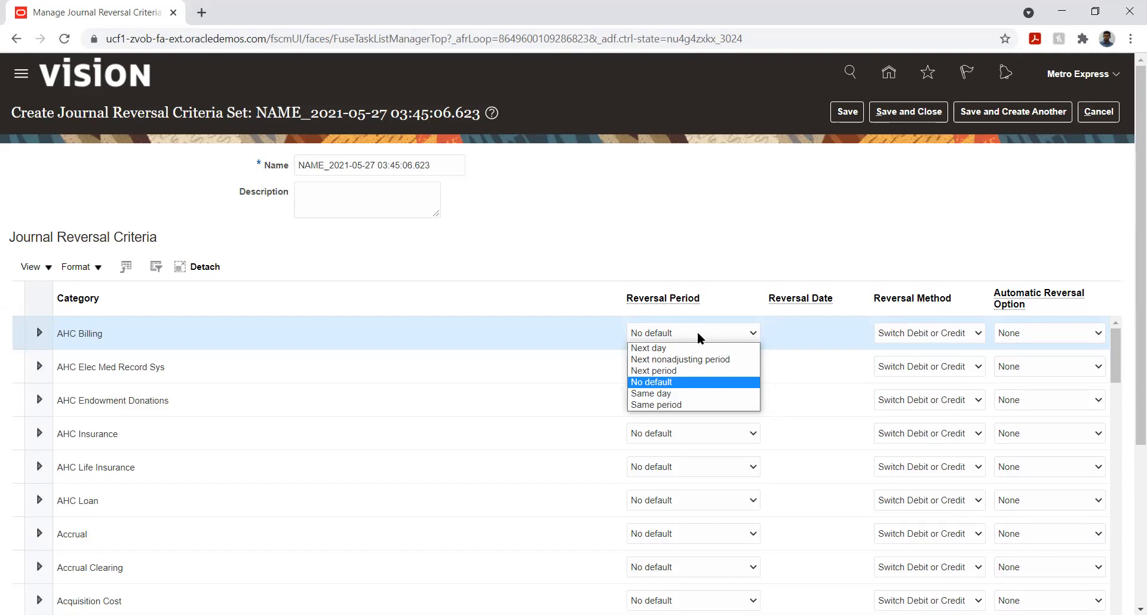
pyautogui.click(1088, 339)
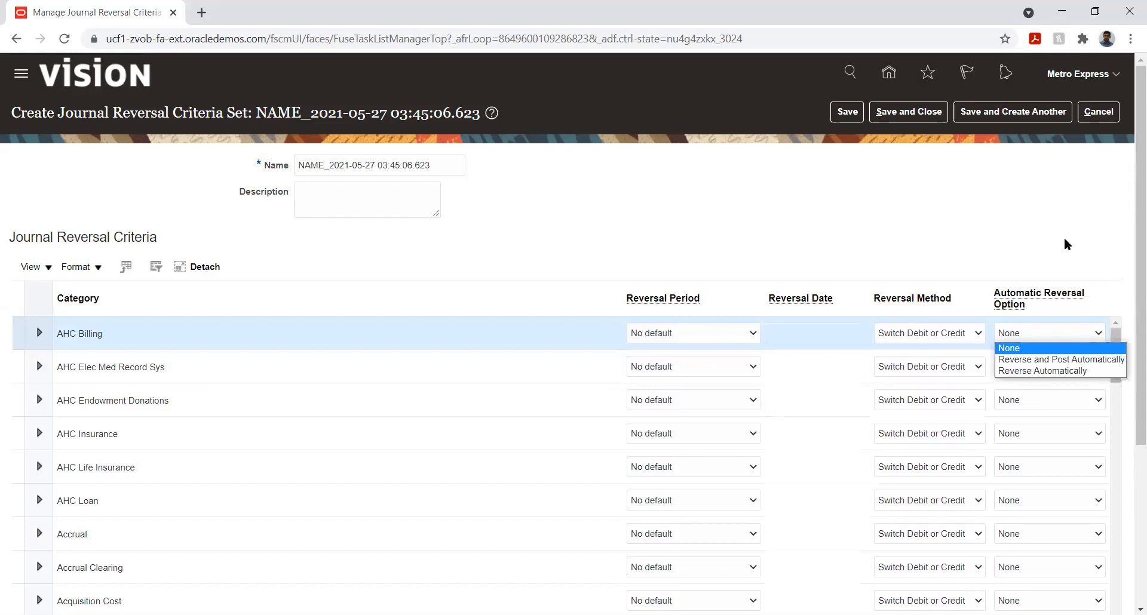
pyautogui.click(1048, 235)
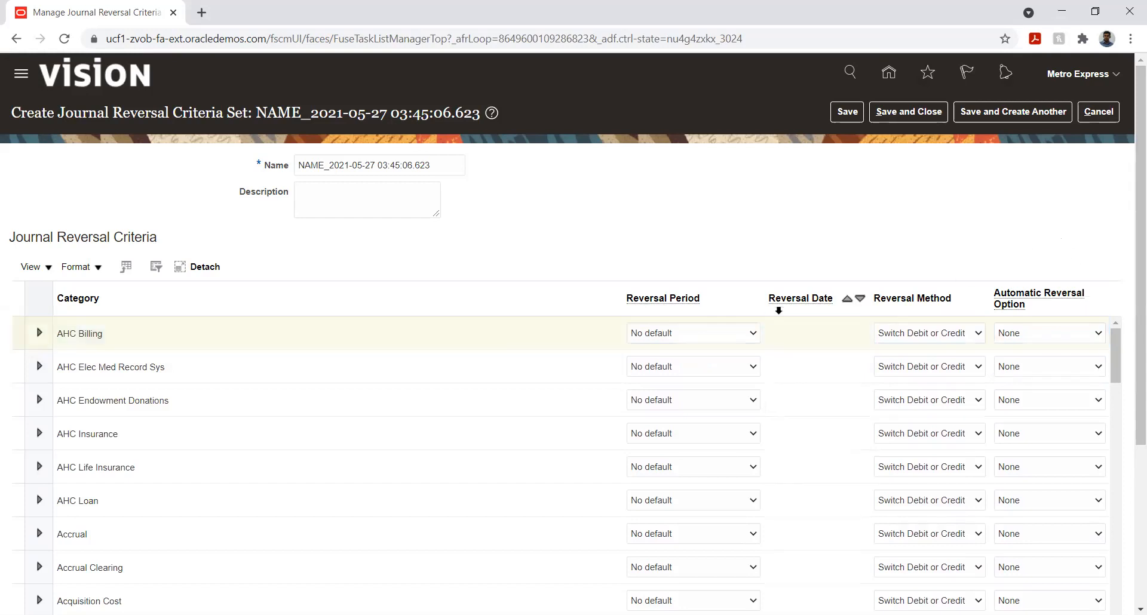
pyautogui.click(741, 329)
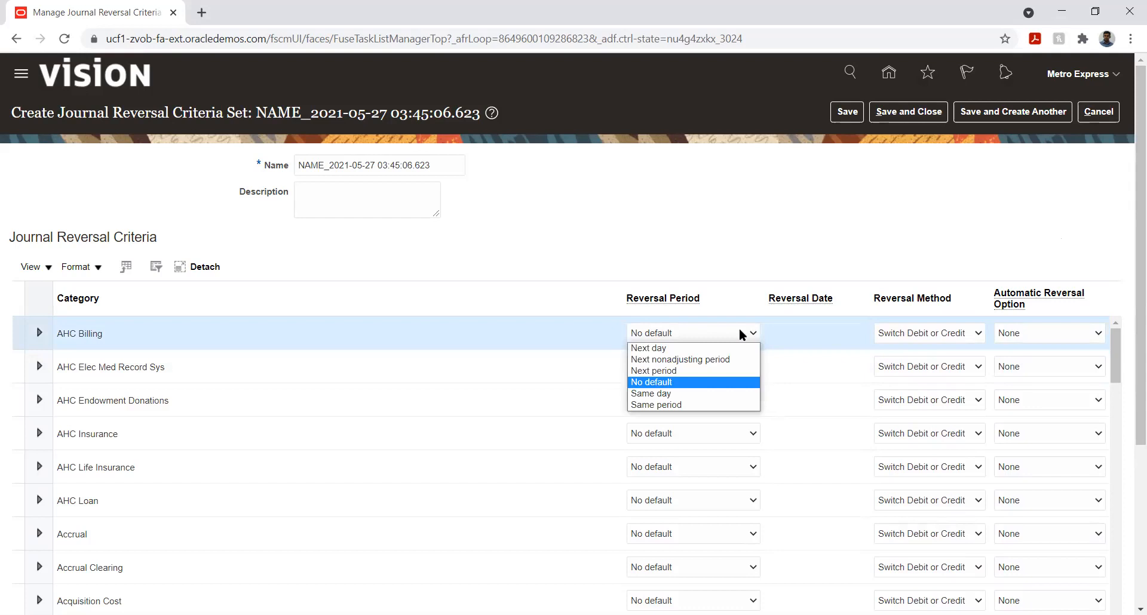
pyautogui.click(784, 182)
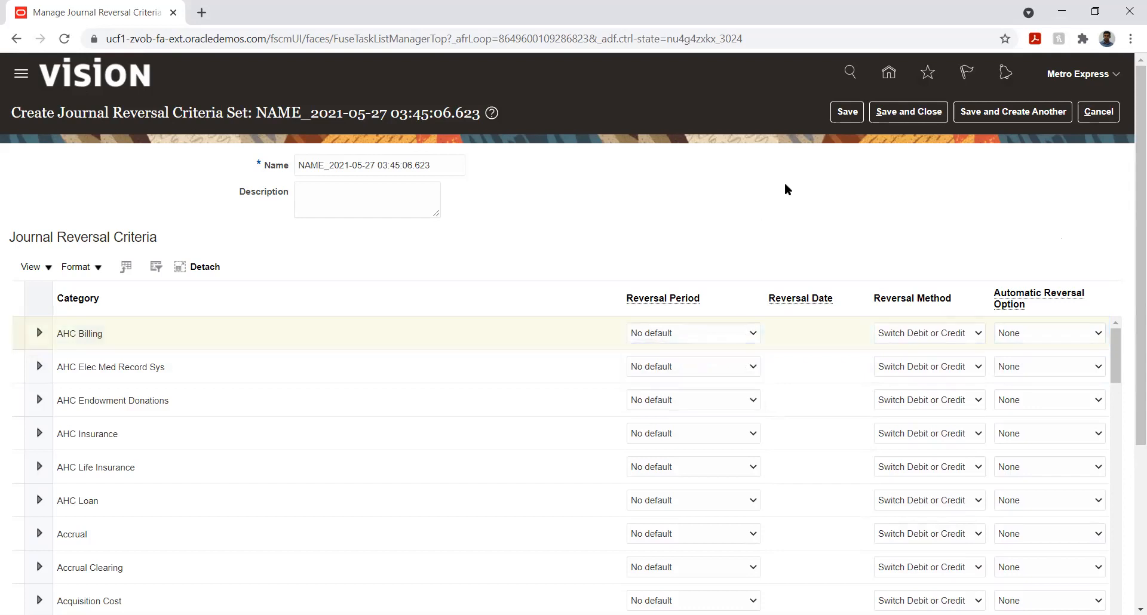
pyautogui.click(847, 112)
pyautogui.click(919, 117)
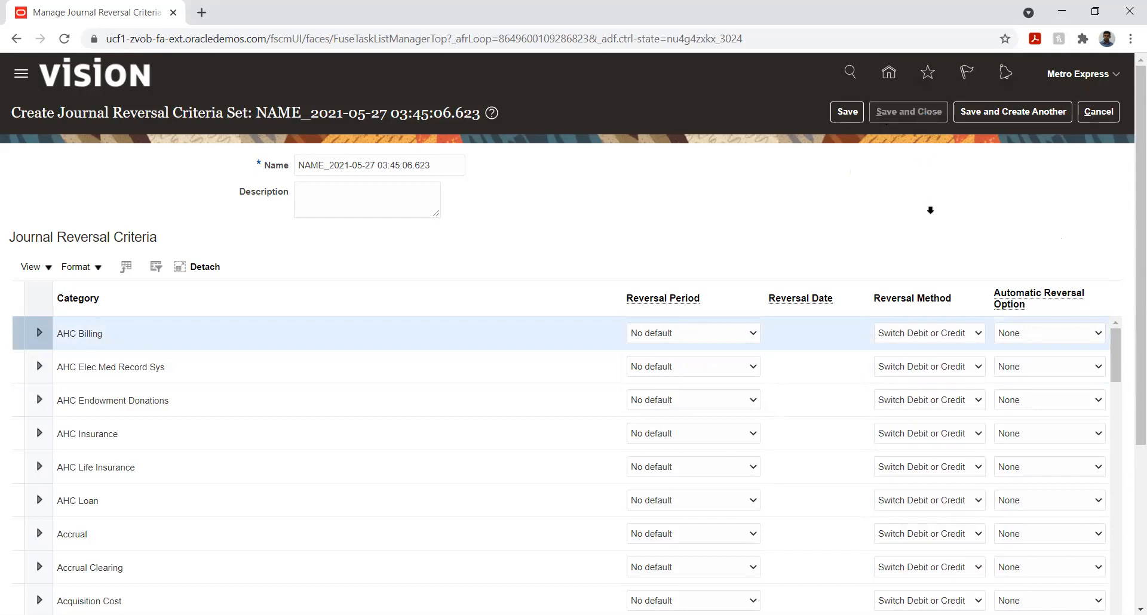
pyautogui.click(1102, 111)
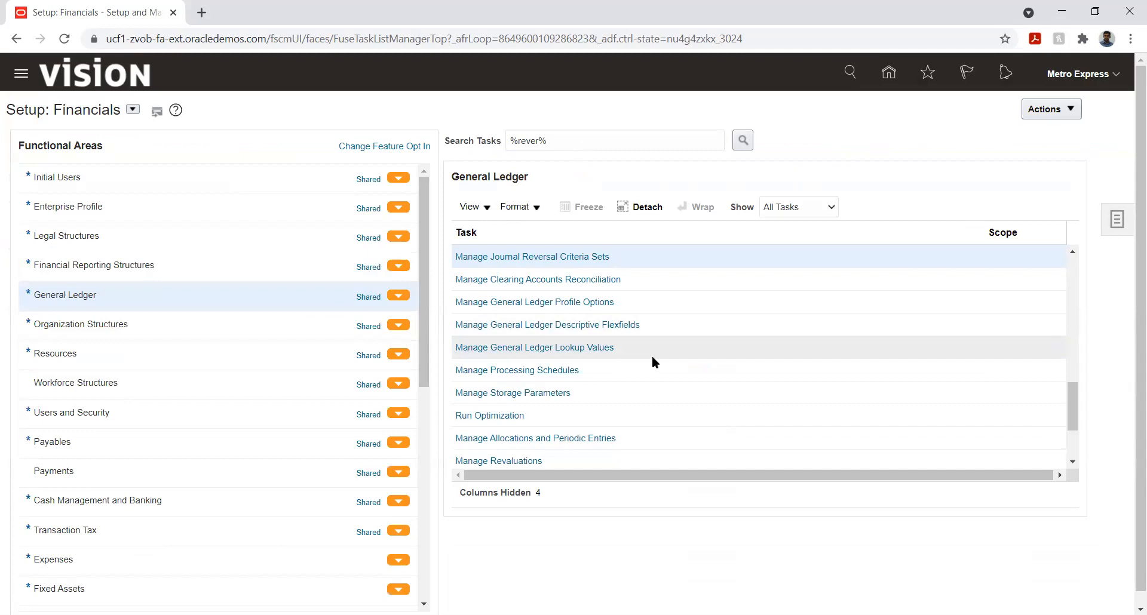
# Step: Open Specify Ledger Options for the Metro Express Mauritius PL ledger from the task list
pyautogui.scroll(8, 651, 356)
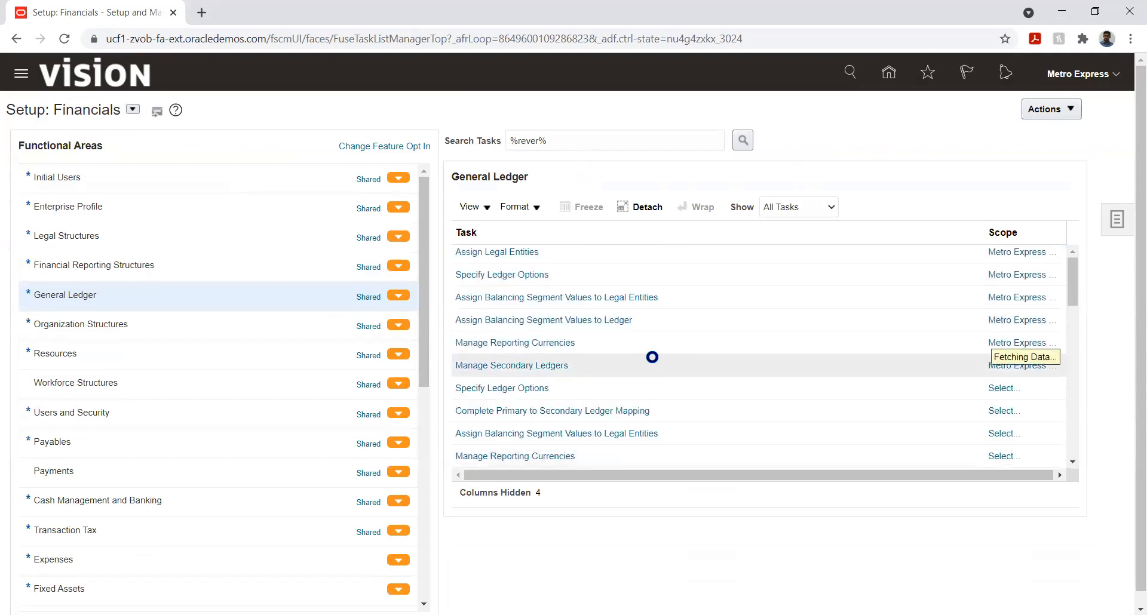
pyautogui.click(505, 291)
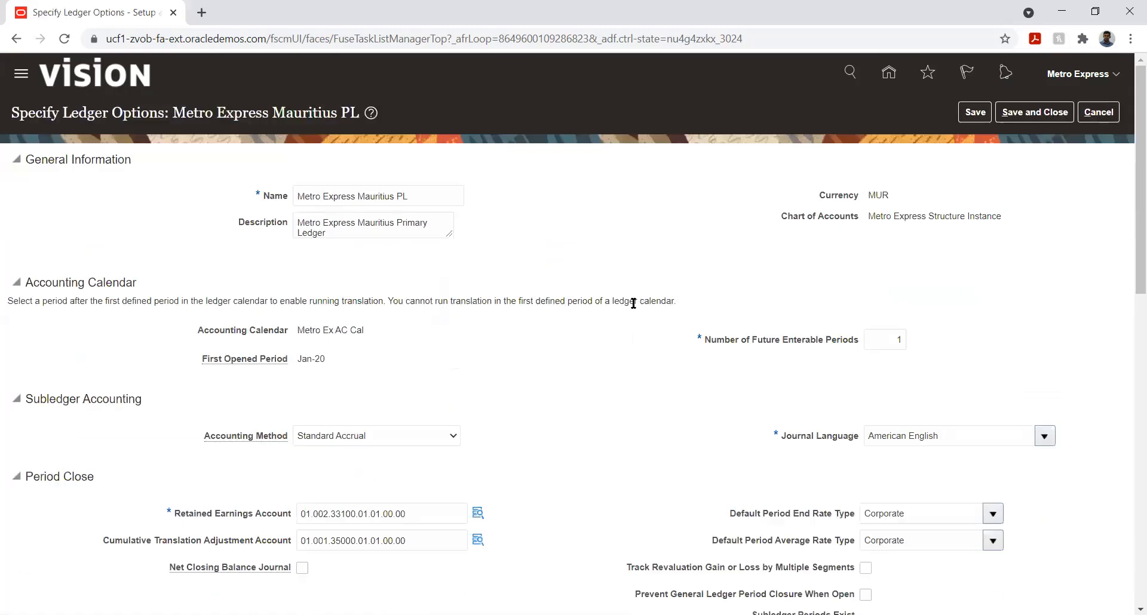
pyautogui.scroll(-1, 576, 350)
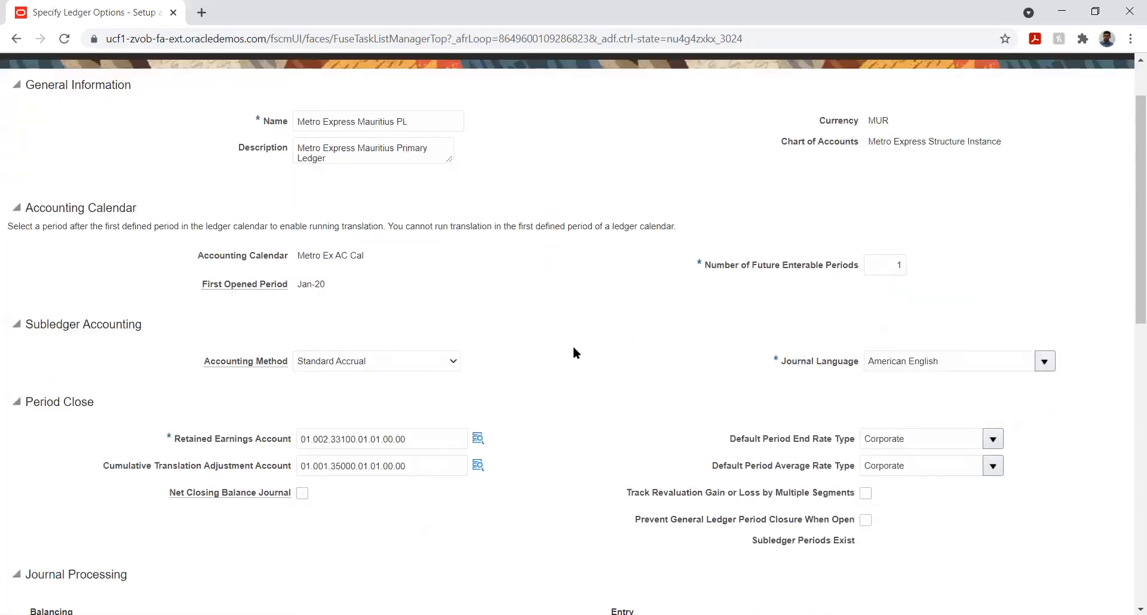
pyautogui.scroll(-5, 571, 362)
pyautogui.scroll(-3, 569, 362)
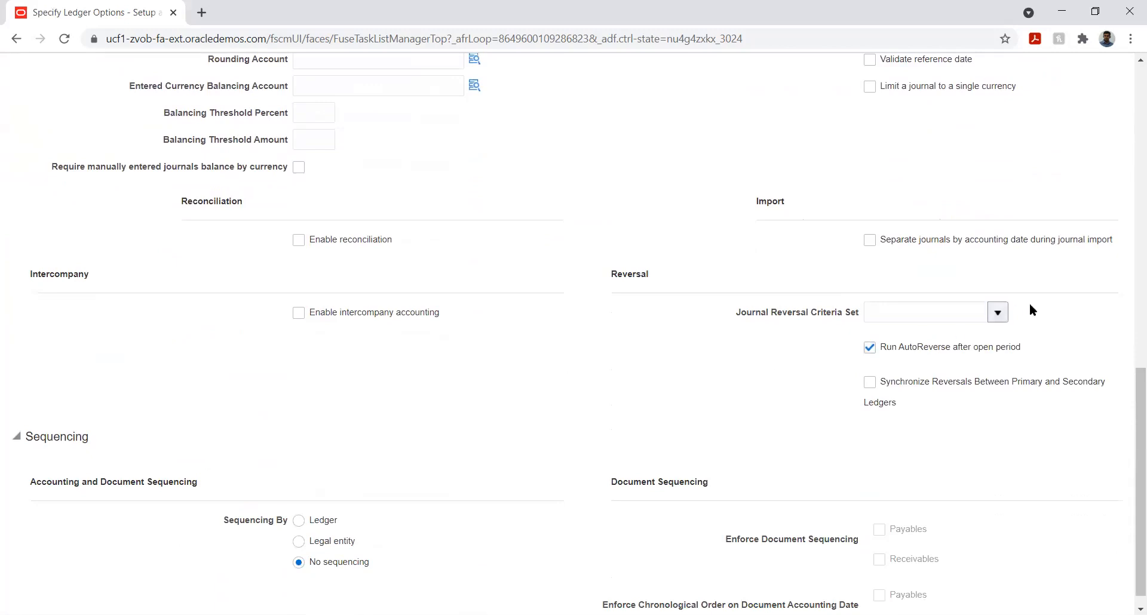
# Step: Search for and assign the newly created criteria set as the ledger's journal reversal criteria set
pyautogui.click(998, 314)
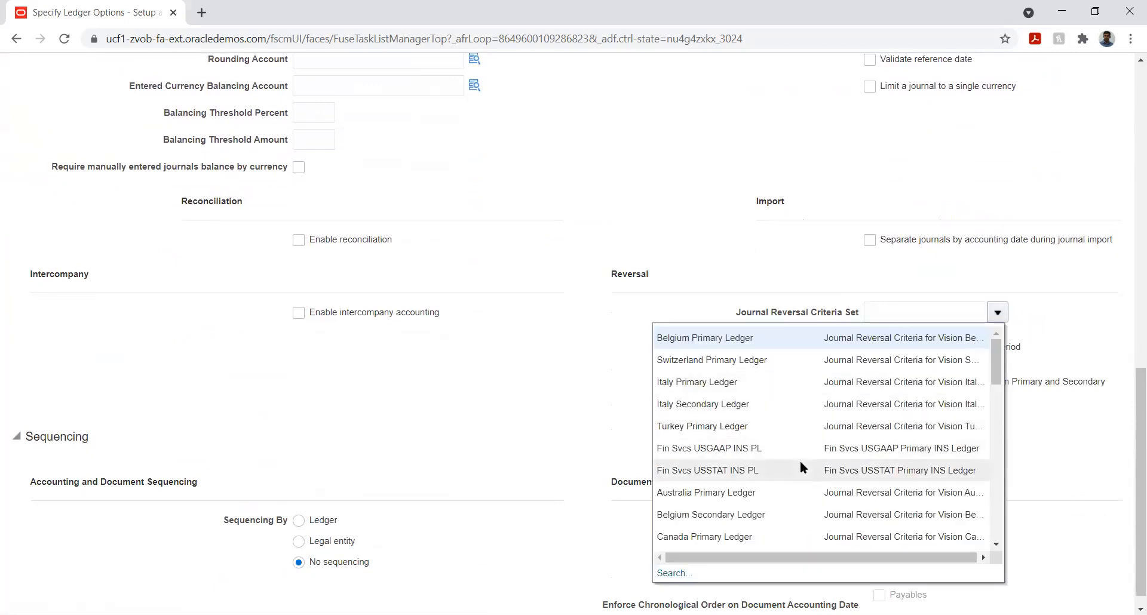
pyautogui.scroll(-4, 769, 421)
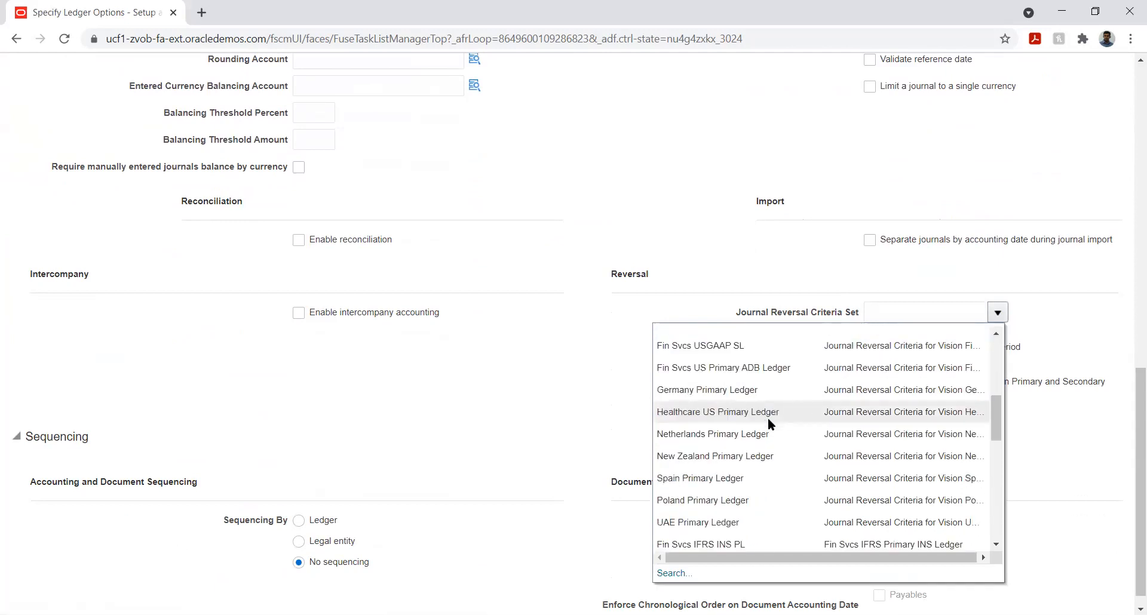
pyautogui.scroll(-1, 768, 421)
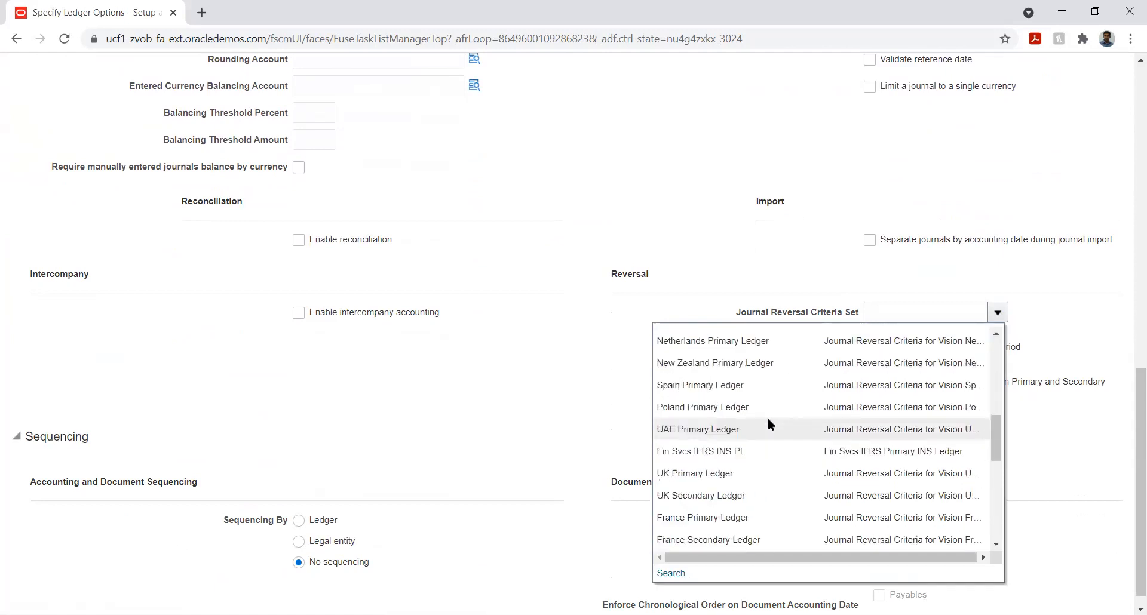
pyautogui.scroll(-8, 768, 417)
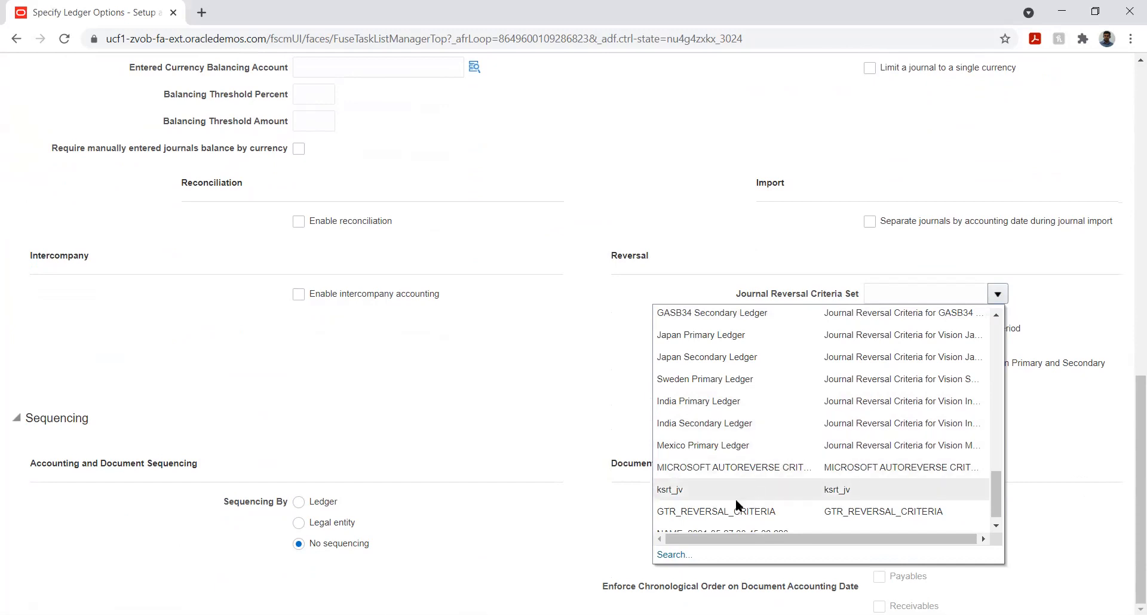
pyautogui.click(667, 554)
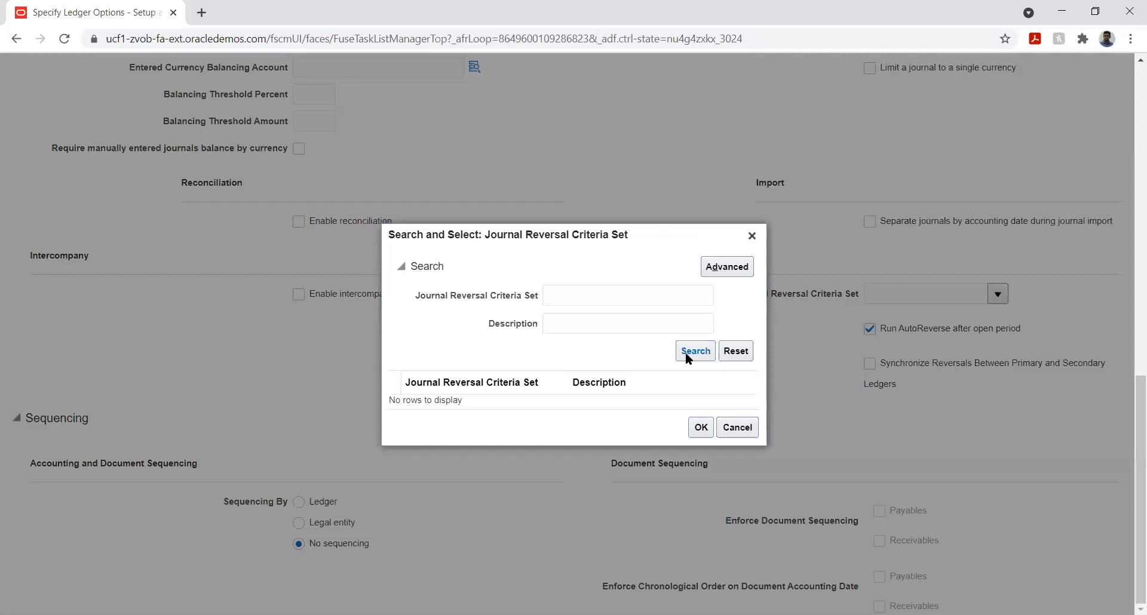
pyautogui.click(695, 352)
pyautogui.scroll(-3, 504, 311)
pyautogui.scroll(-3, 504, 312)
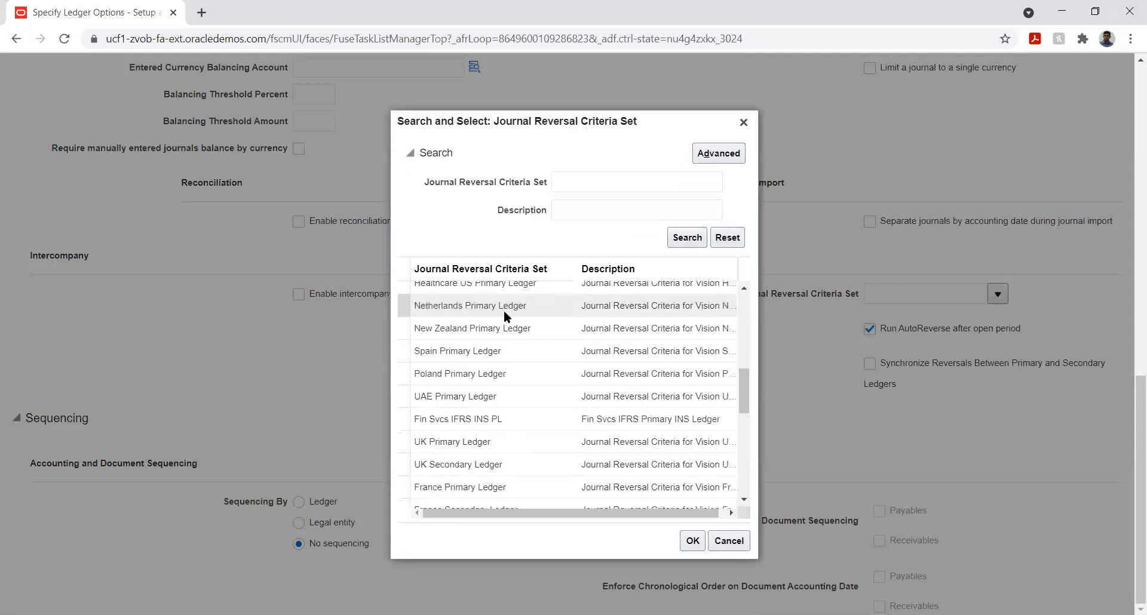
pyautogui.scroll(-8, 504, 310)
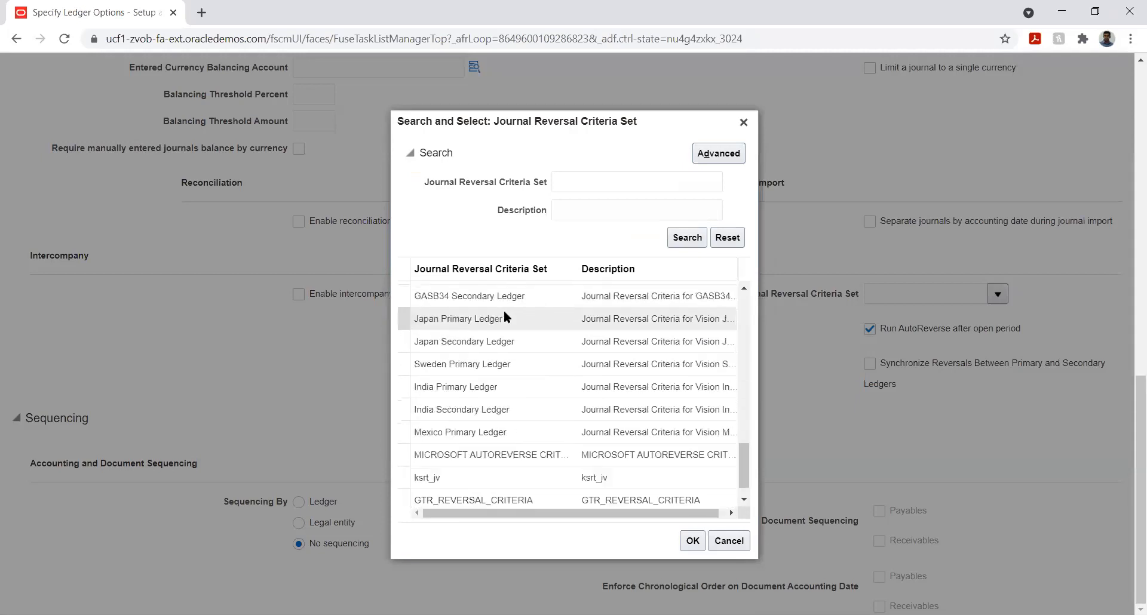
pyautogui.scroll(-1, 505, 317)
pyautogui.click(498, 496)
pyautogui.click(691, 543)
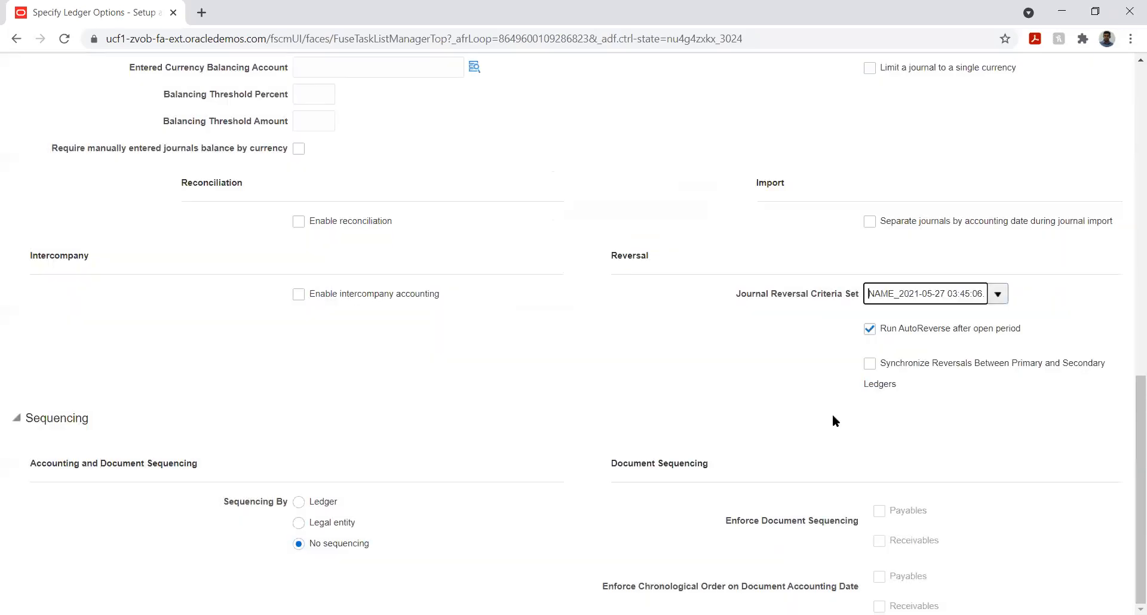
pyautogui.scroll(10, 1077, 227)
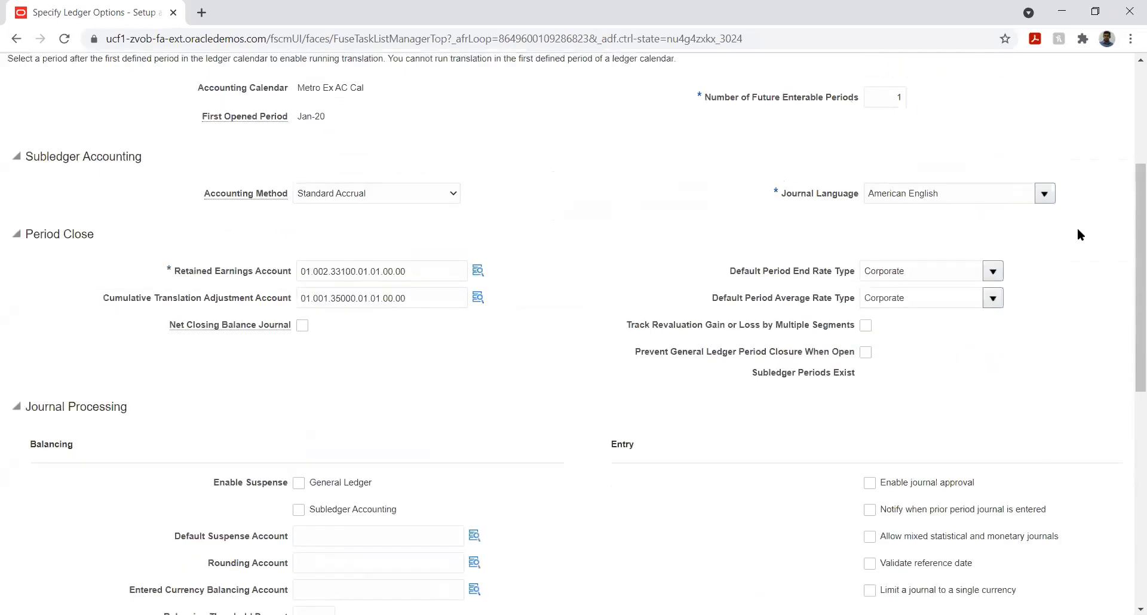
# Step: Save and close the ledger options for Metro Express Mauritius PL
pyautogui.click(975, 110)
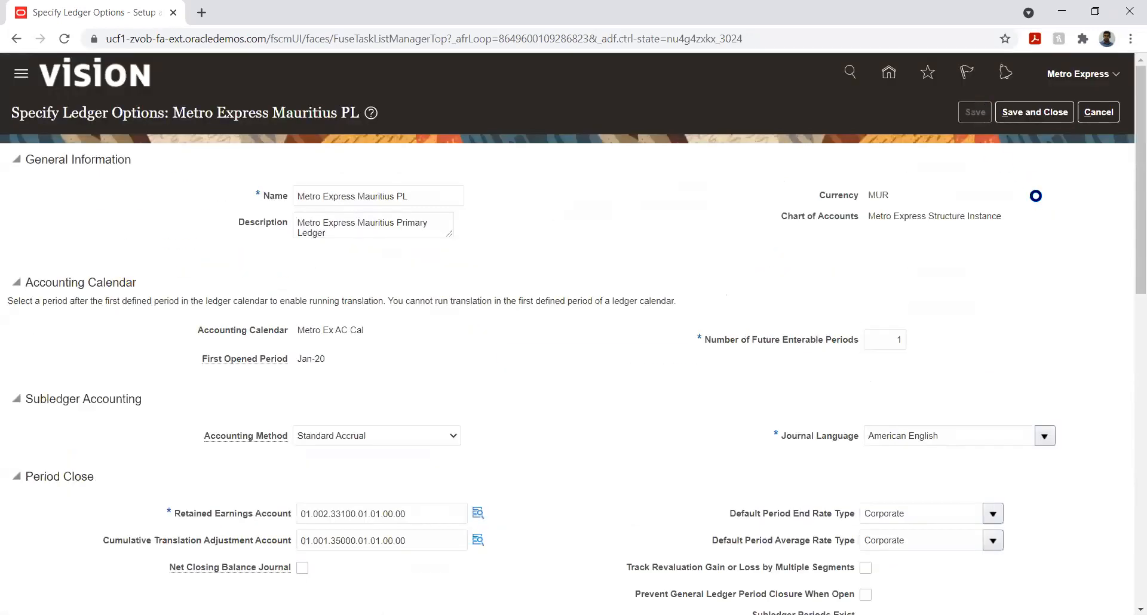
pyautogui.click(1014, 115)
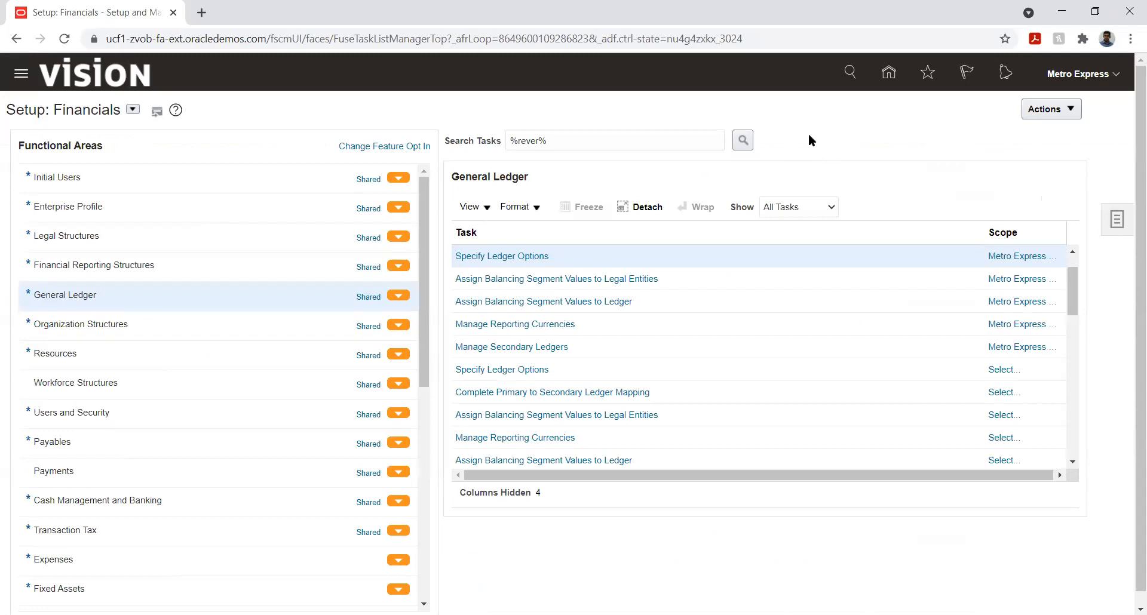
# Step: Go to the home page and open Scheduled Processes from the navigator's Tools section
pyautogui.click(889, 76)
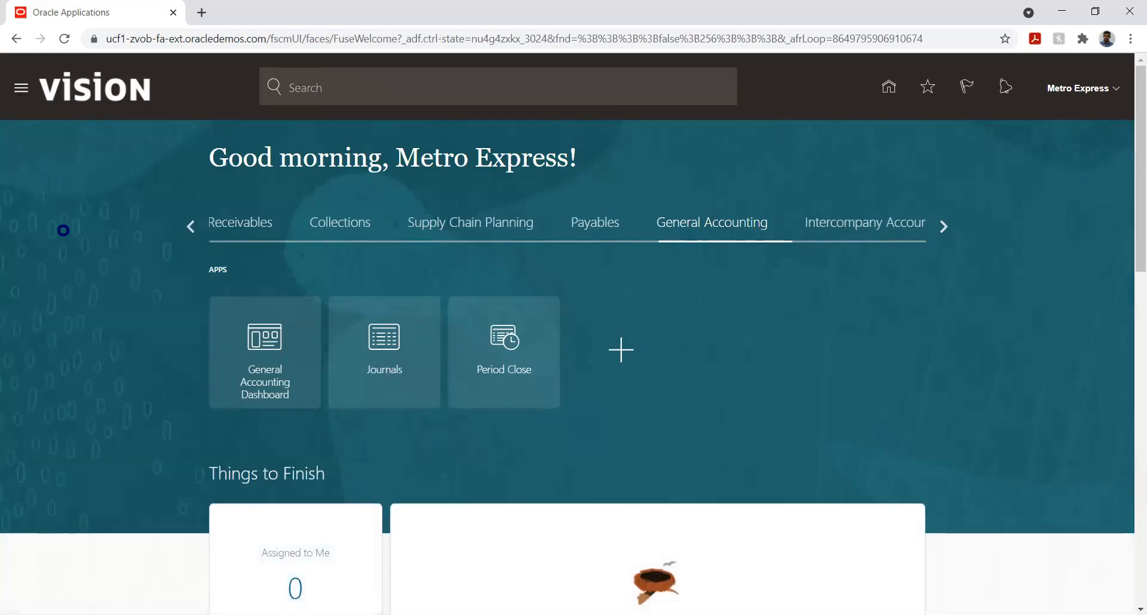
pyautogui.scroll(-7, 305, 424)
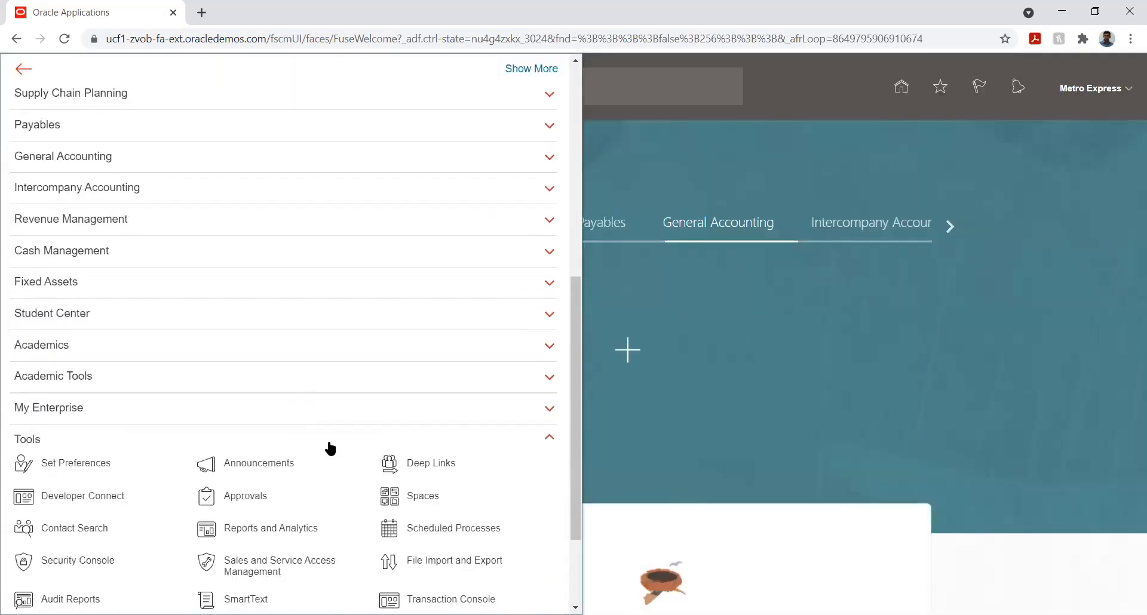
pyautogui.click(463, 531)
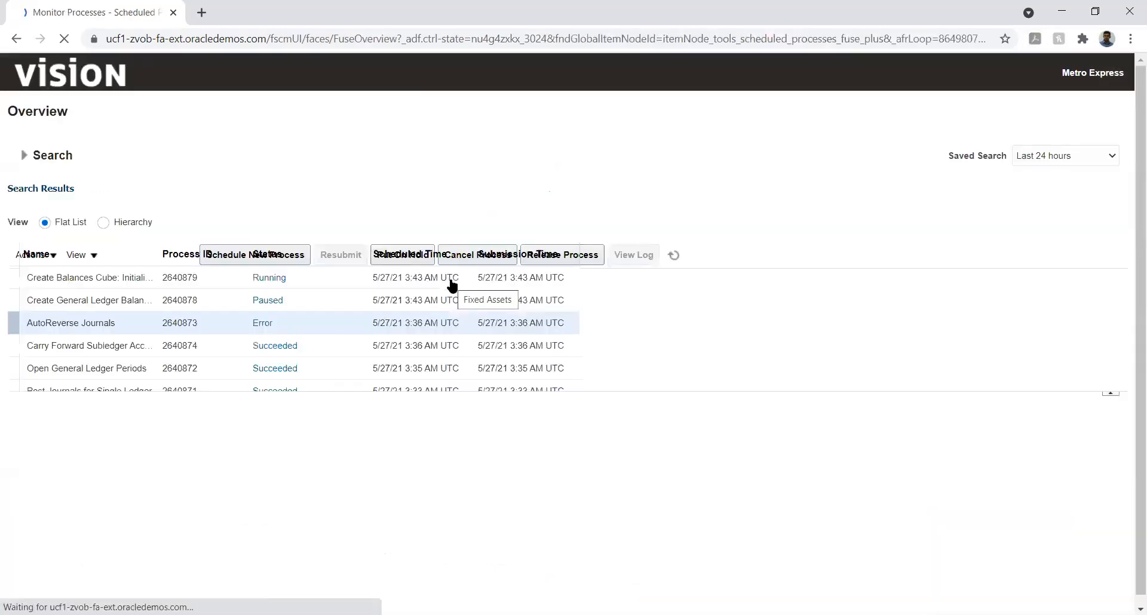
# Step: Check the status of the Create Balances Cube processes, refreshing the list and opening the running process's details
pyautogui.click(586, 254)
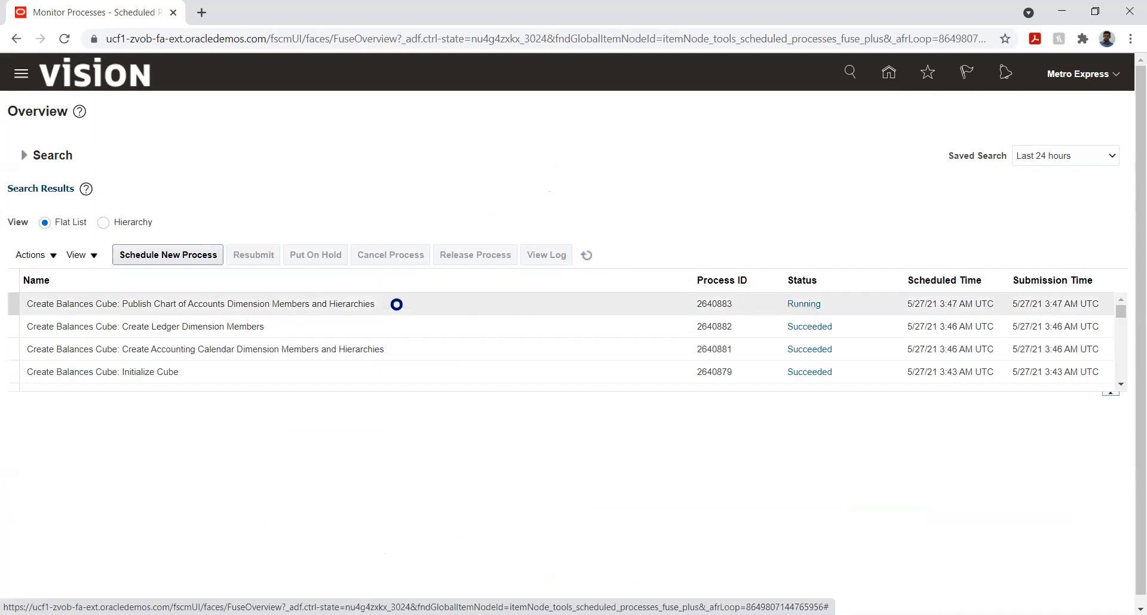
pyautogui.click(305, 303)
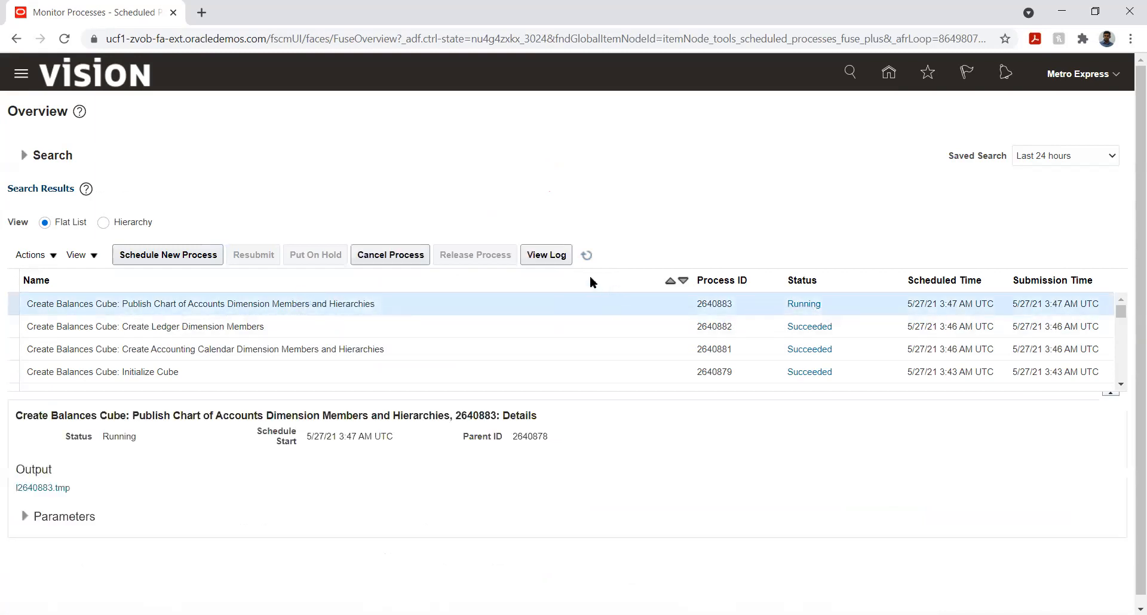
pyautogui.click(586, 255)
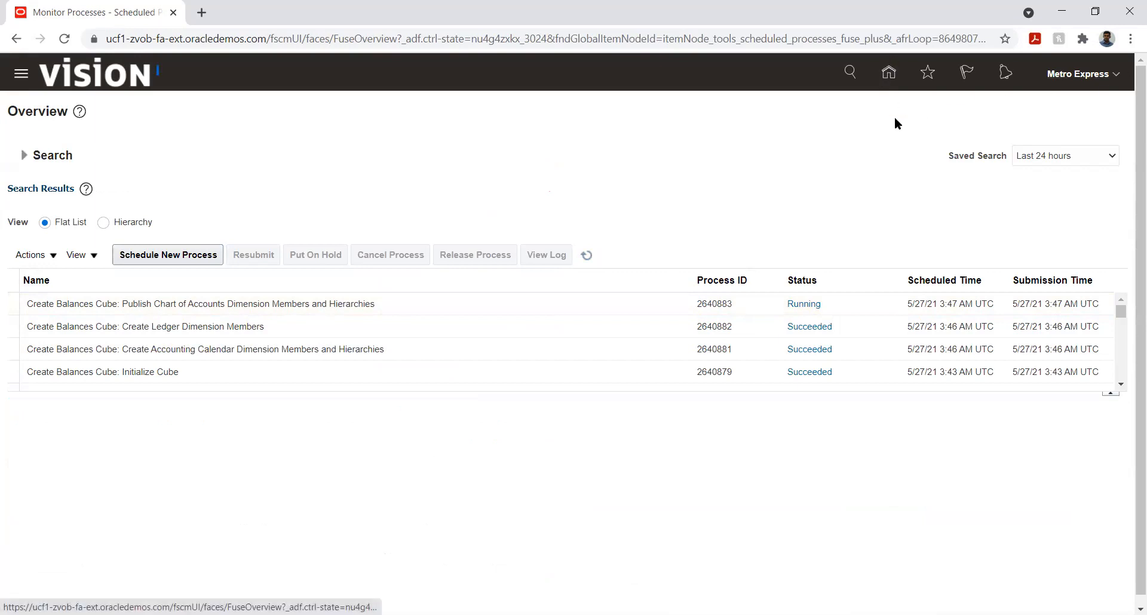
pyautogui.click(889, 72)
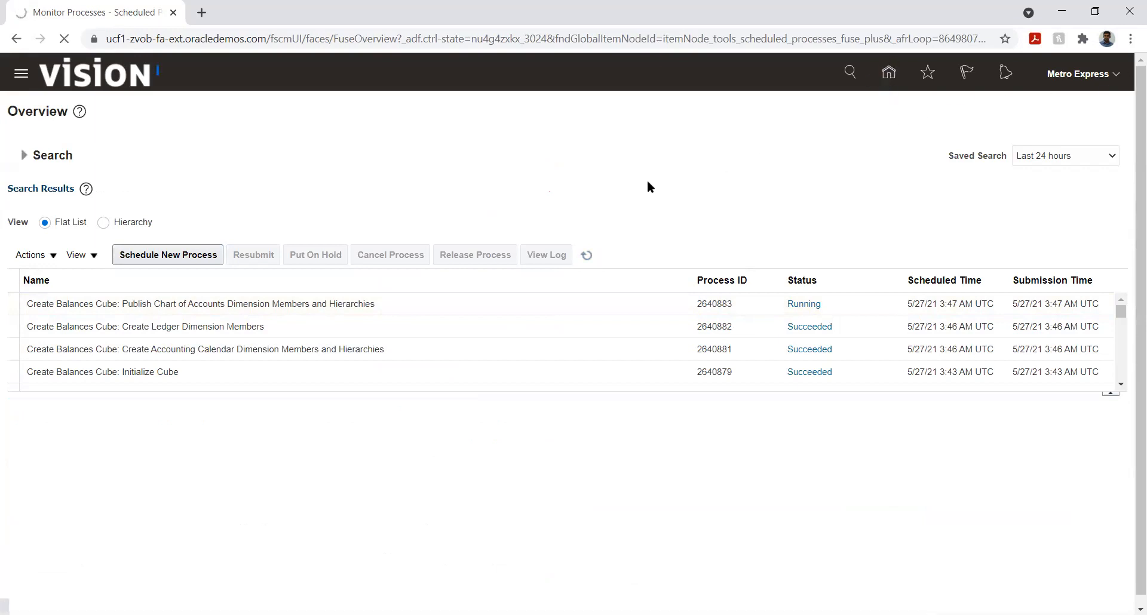
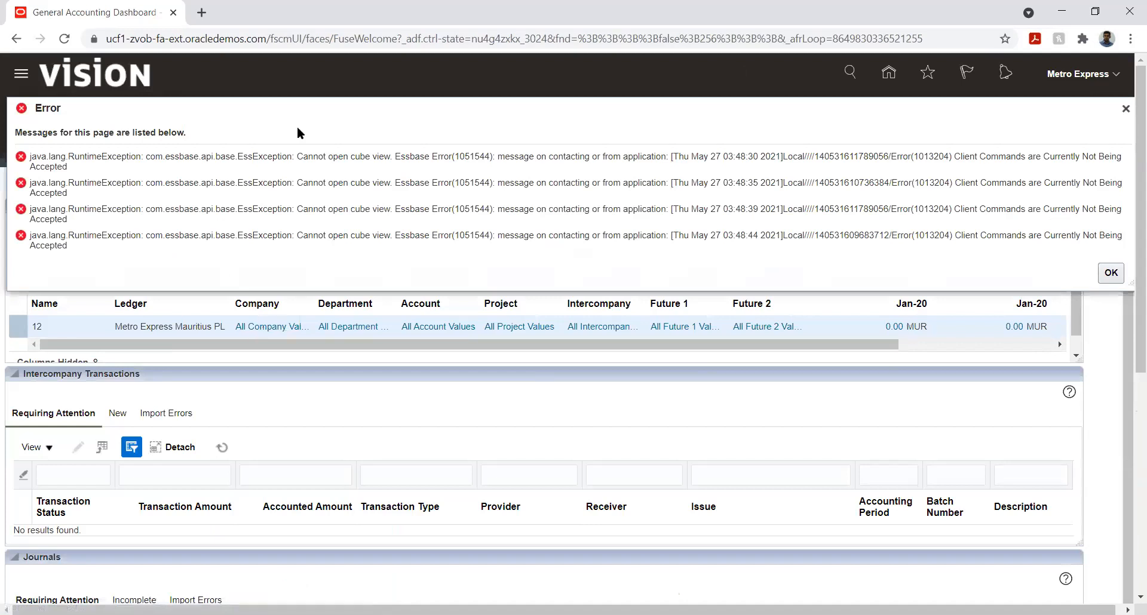
pyautogui.click(1110, 272)
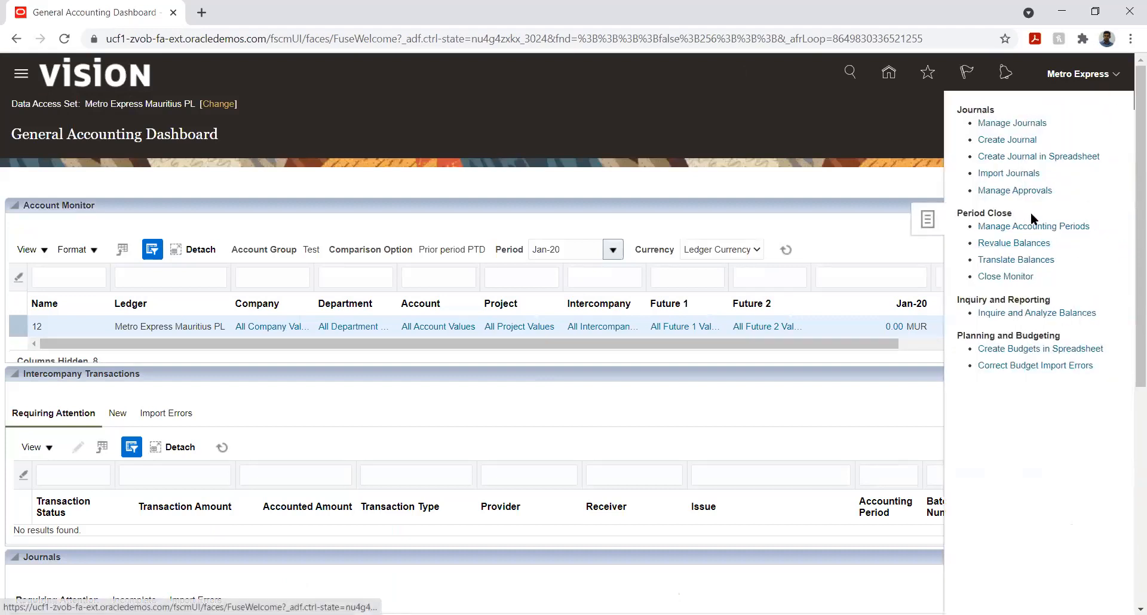
pyautogui.click(1014, 260)
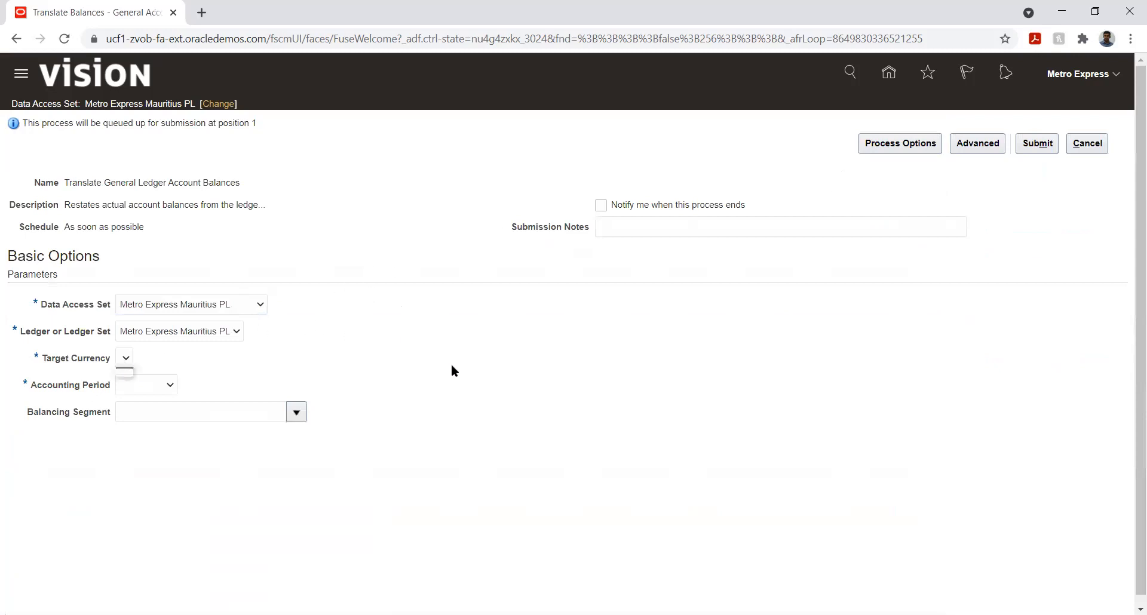
pyautogui.click(1087, 144)
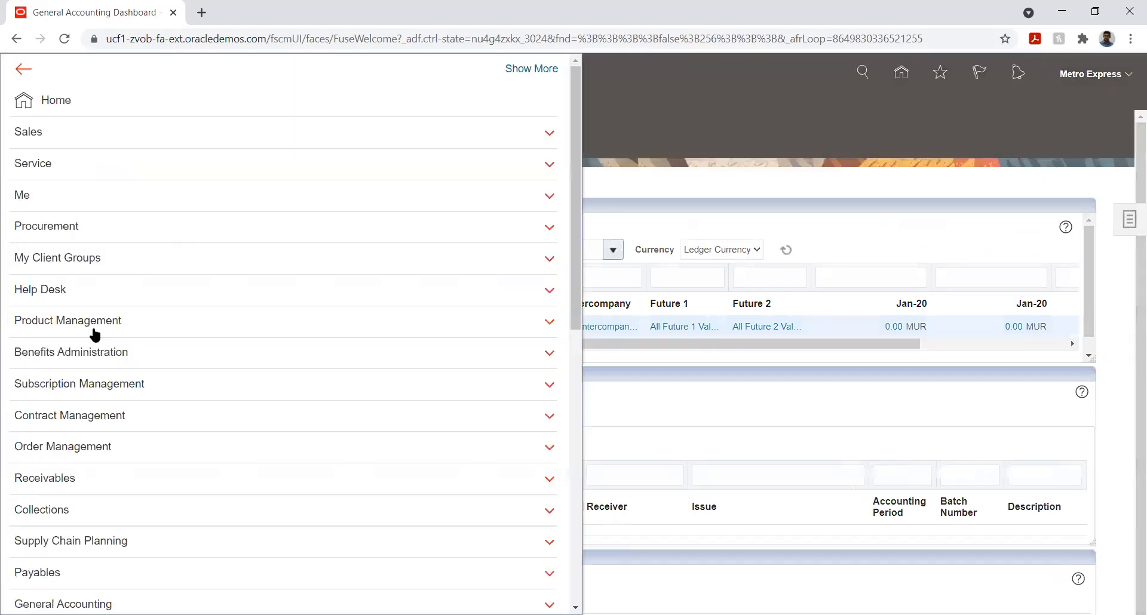
# Step: Open Scheduled Processes from the Tools section of the navigator
pyautogui.scroll(-9, 92, 326)
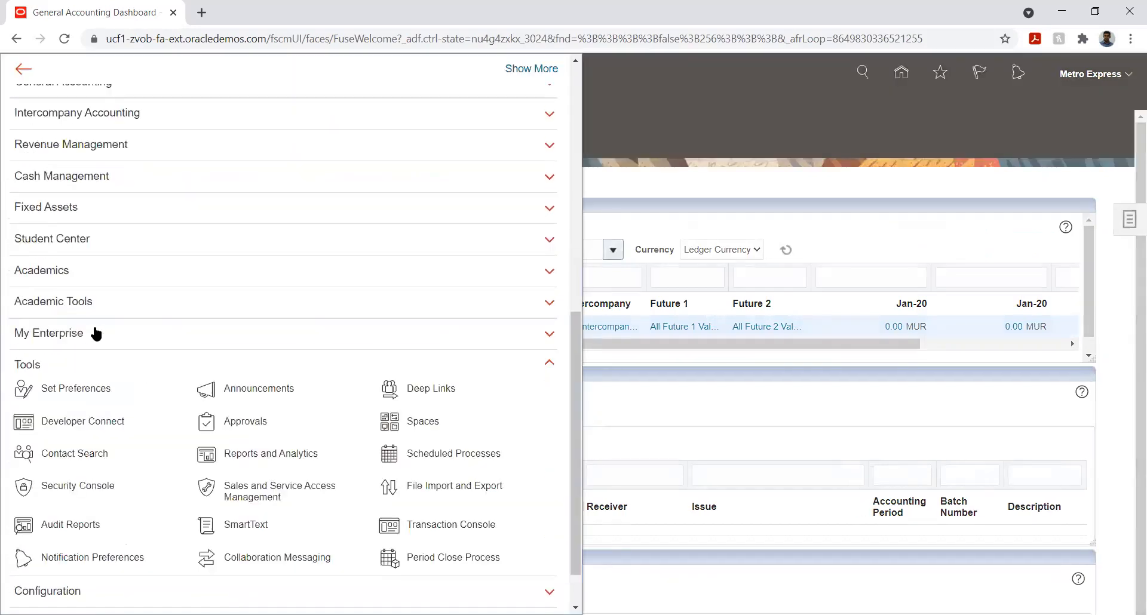
pyautogui.click(446, 453)
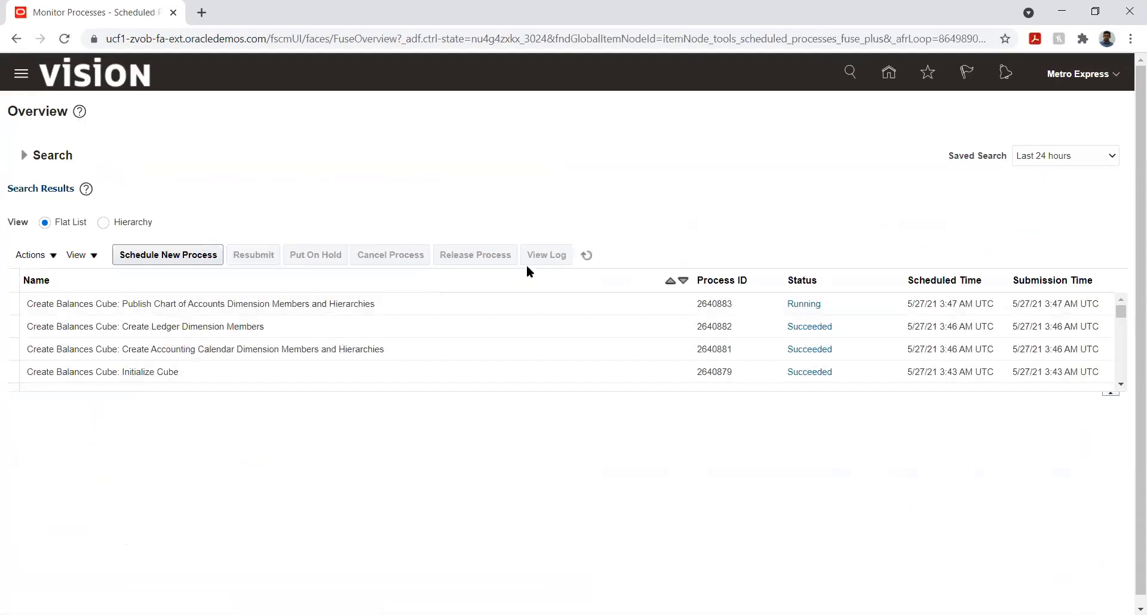
# Step: Refresh the process list and inspect the details of the General Ledger Balances Cube and AutoReverse Journals processes
pyautogui.click(587, 255)
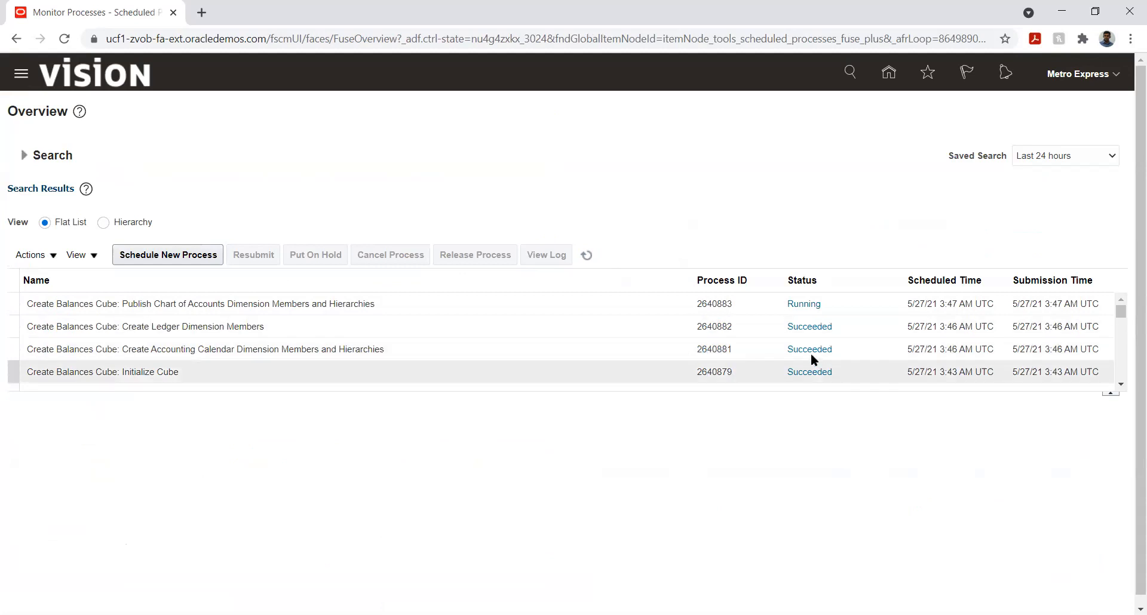
pyautogui.click(1122, 383)
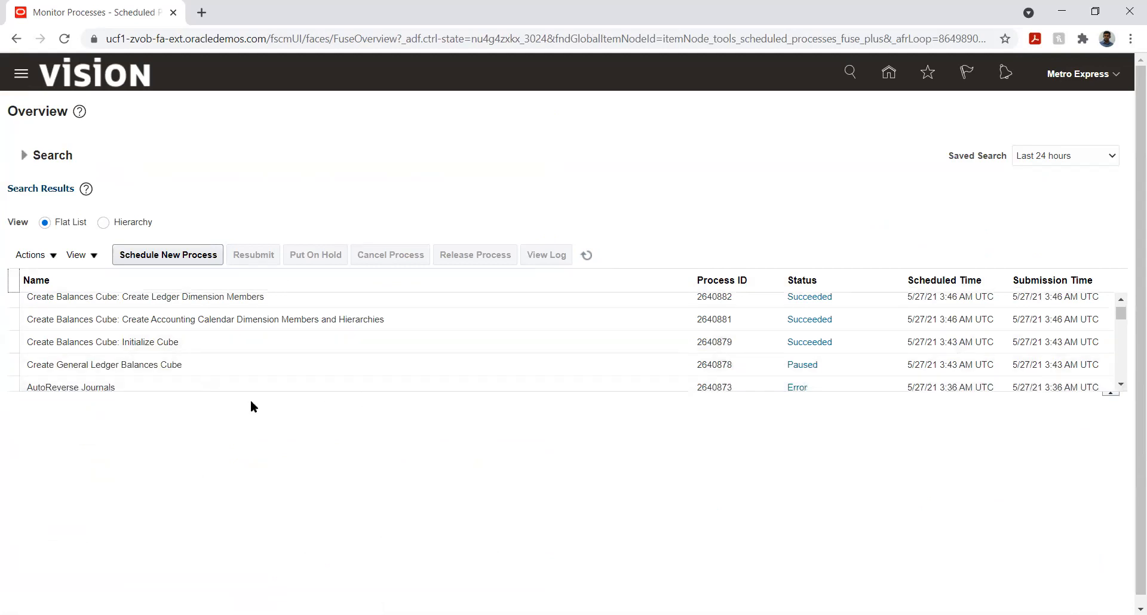
pyautogui.click(220, 364)
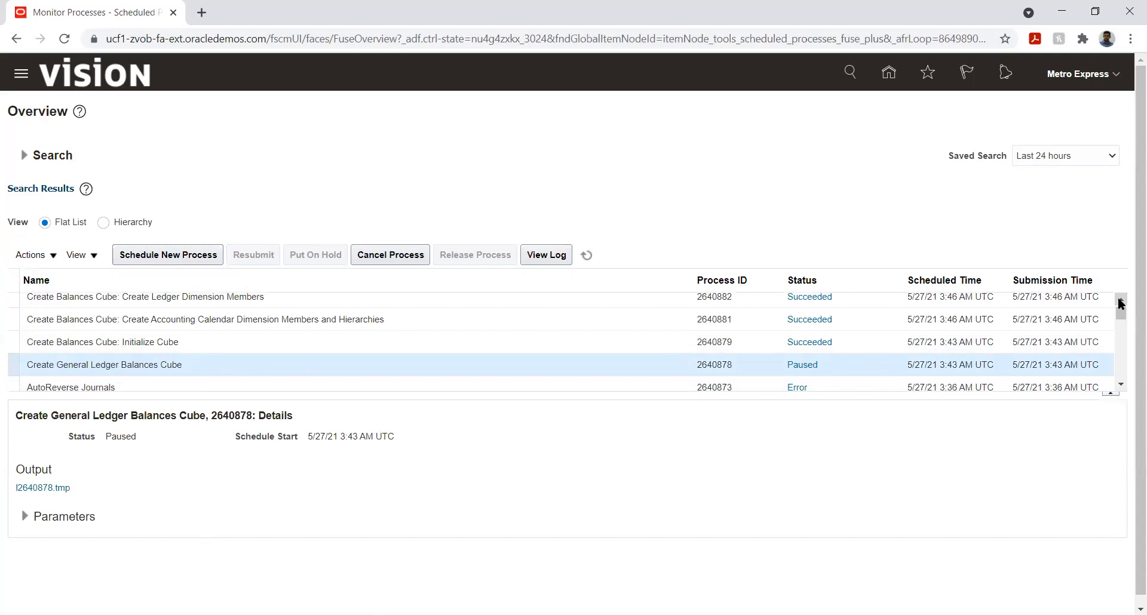
pyautogui.scroll(1, 1119, 303)
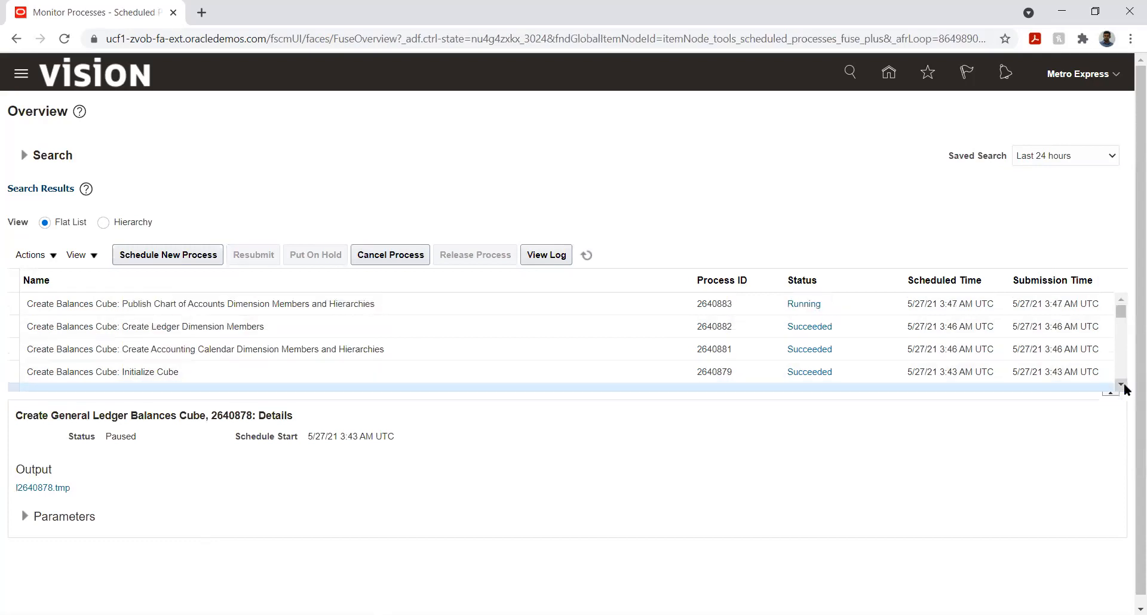
pyautogui.click(1121, 384)
pyautogui.click(1121, 384)
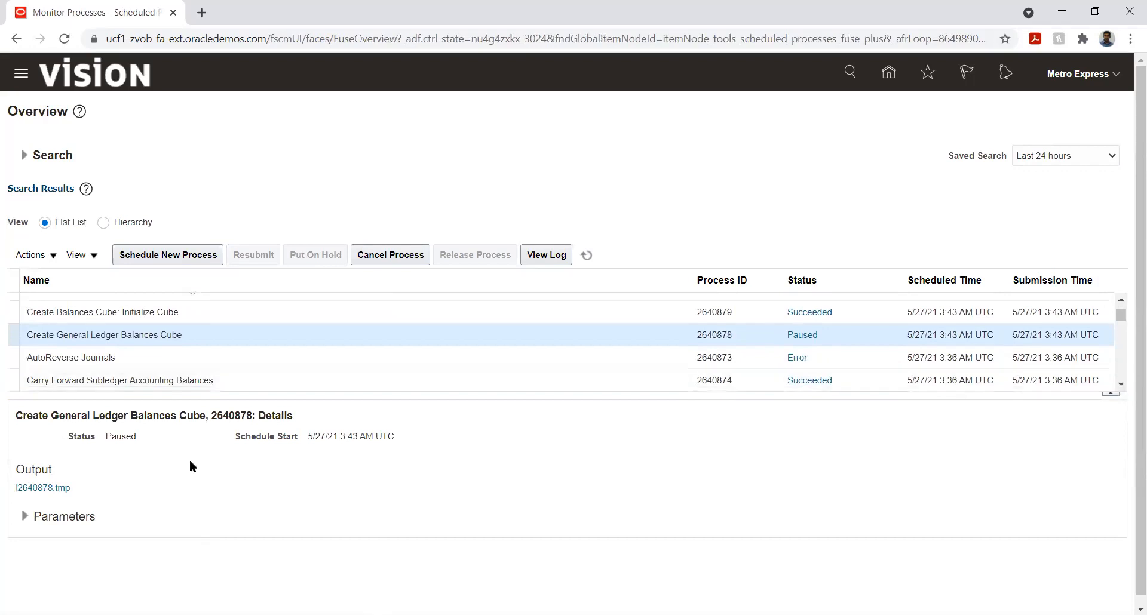
pyautogui.click(227, 358)
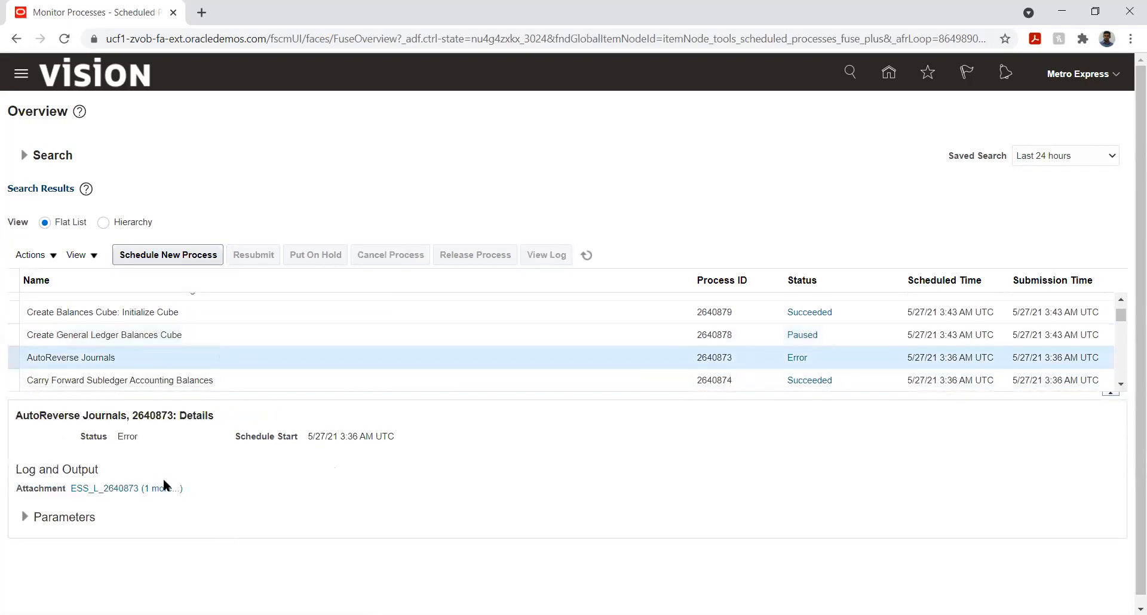
# Step: Open the AutoReverse Journals process attachments and view its downloaded output file, then close the attachments dialog
pyautogui.click(160, 488)
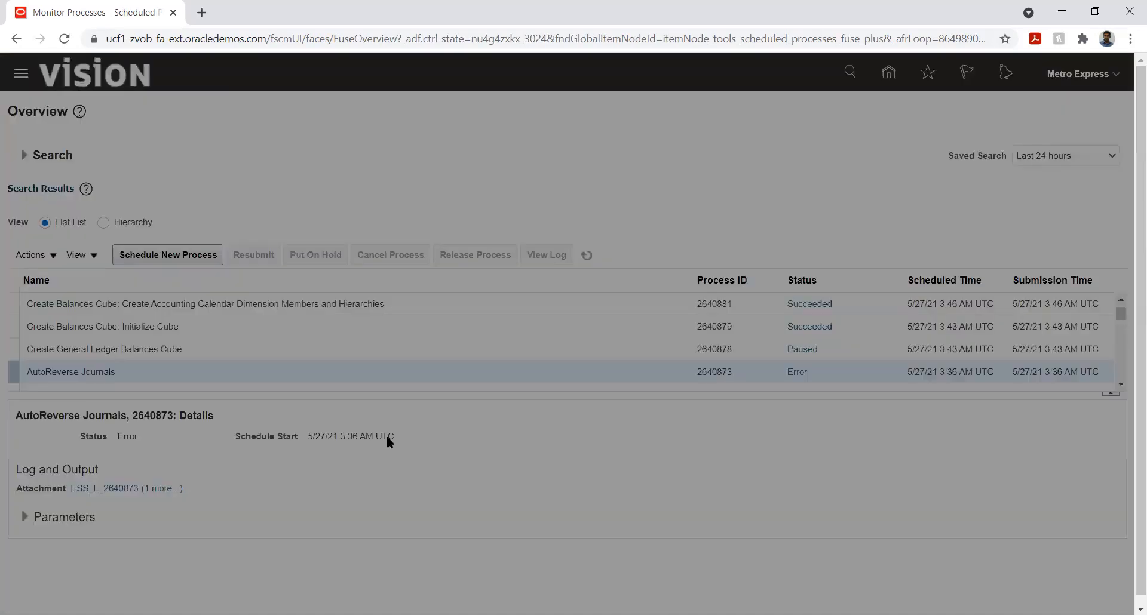
pyautogui.click(424, 352)
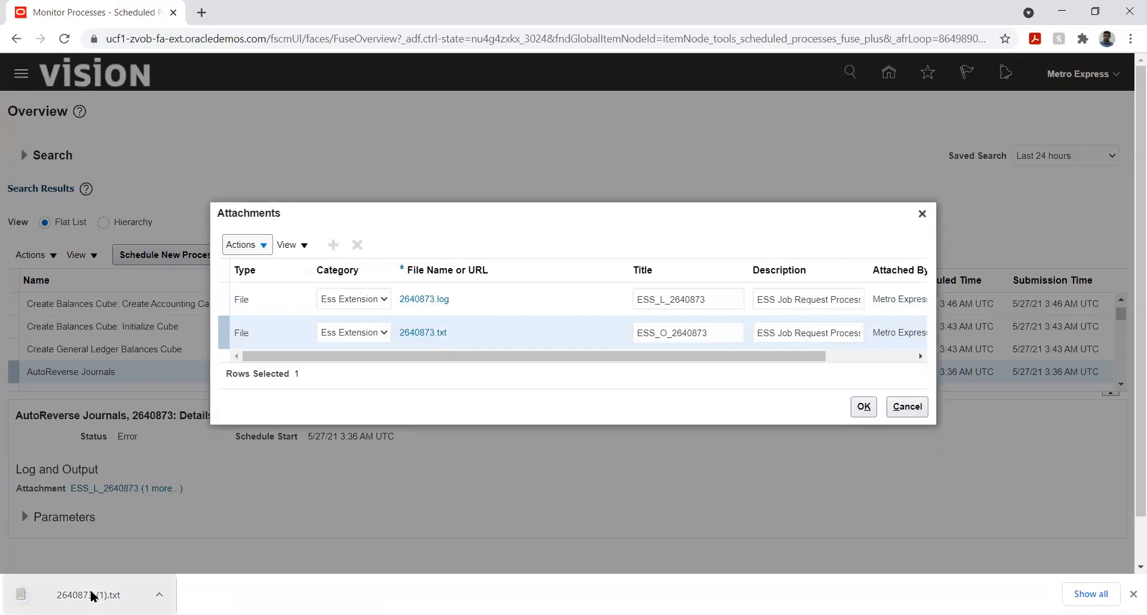
pyautogui.click(93, 596)
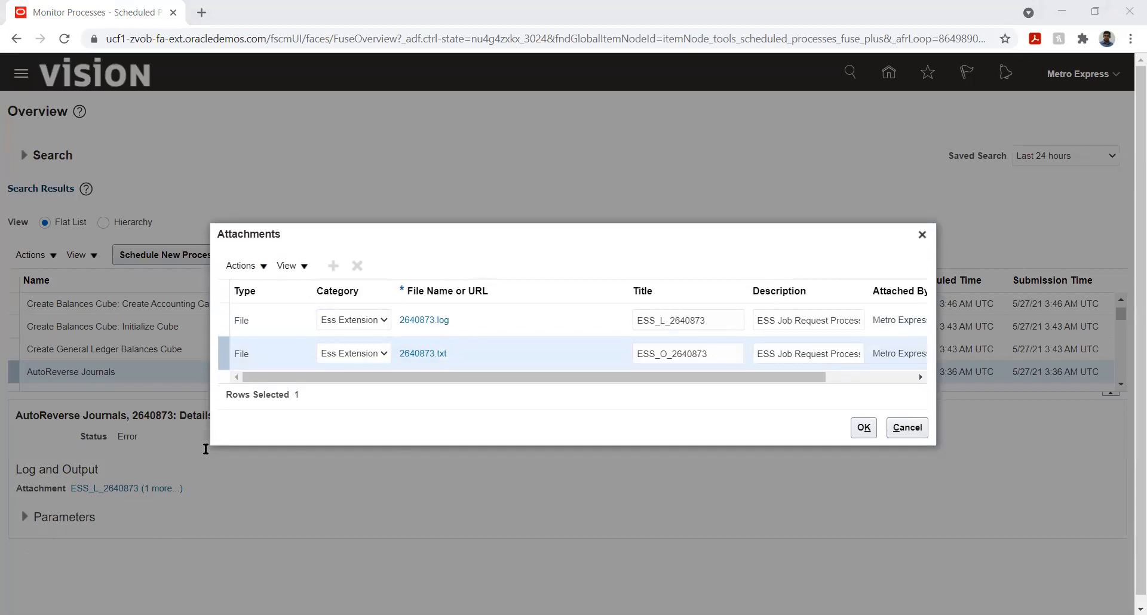
pyautogui.click(909, 77)
pyautogui.click(906, 428)
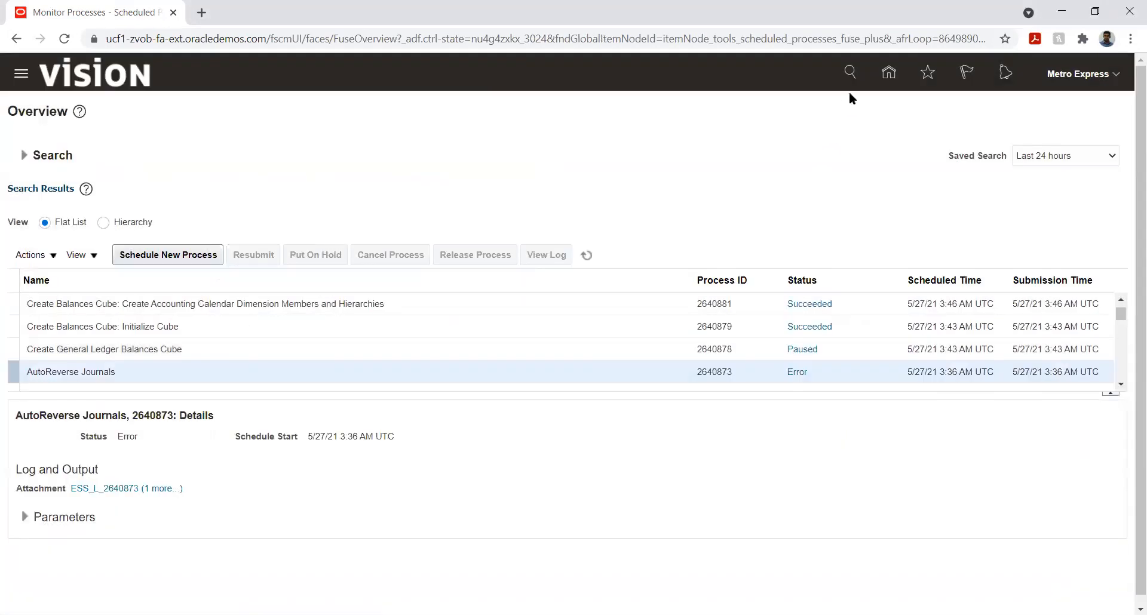
# Step: Go to the home page, open Setup and Maintenance, and switch the setup offering to Financials
pyautogui.click(888, 73)
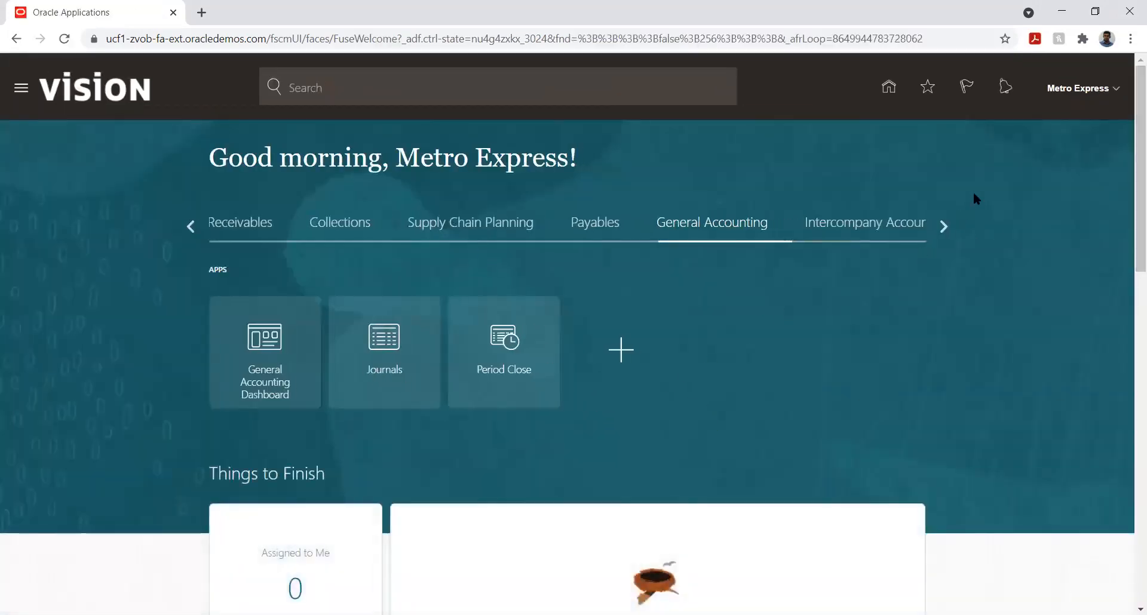
pyautogui.click(1120, 91)
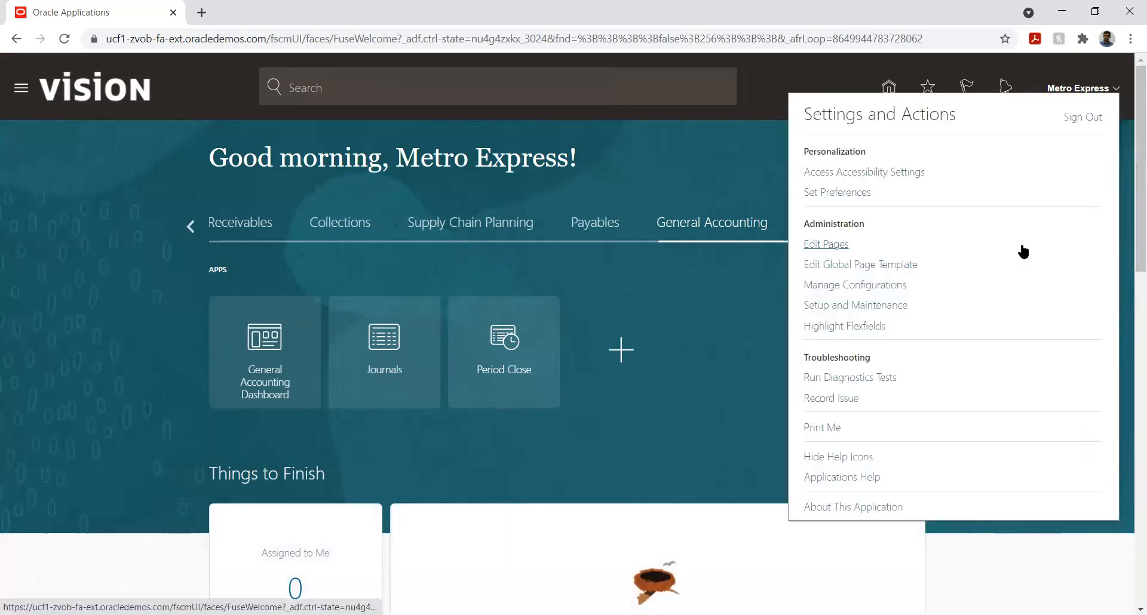
pyautogui.click(858, 306)
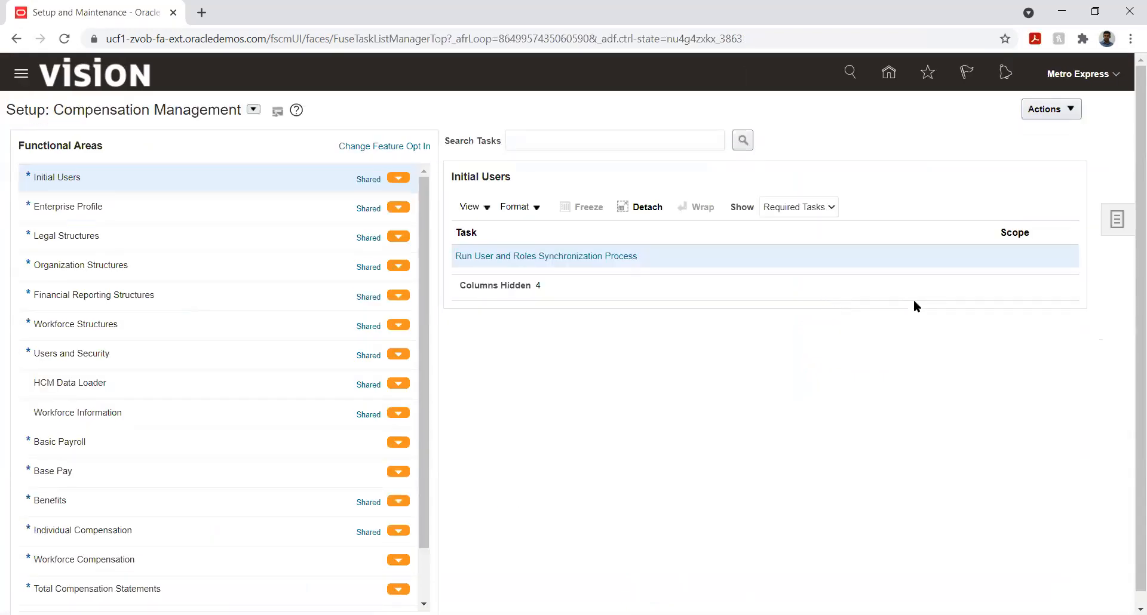
pyautogui.click(254, 109)
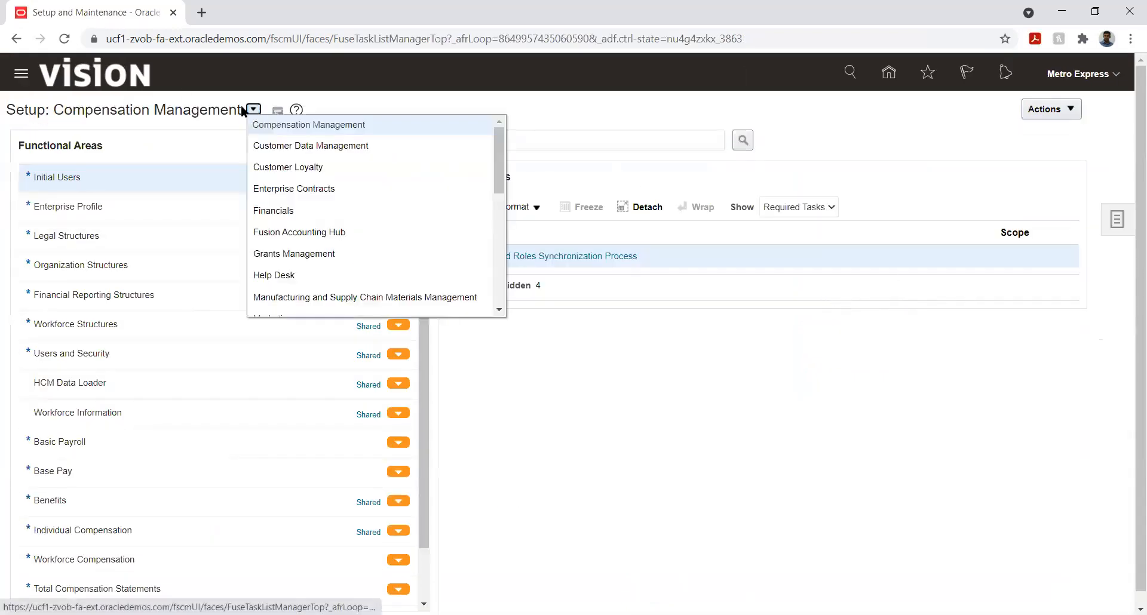
pyautogui.click(289, 210)
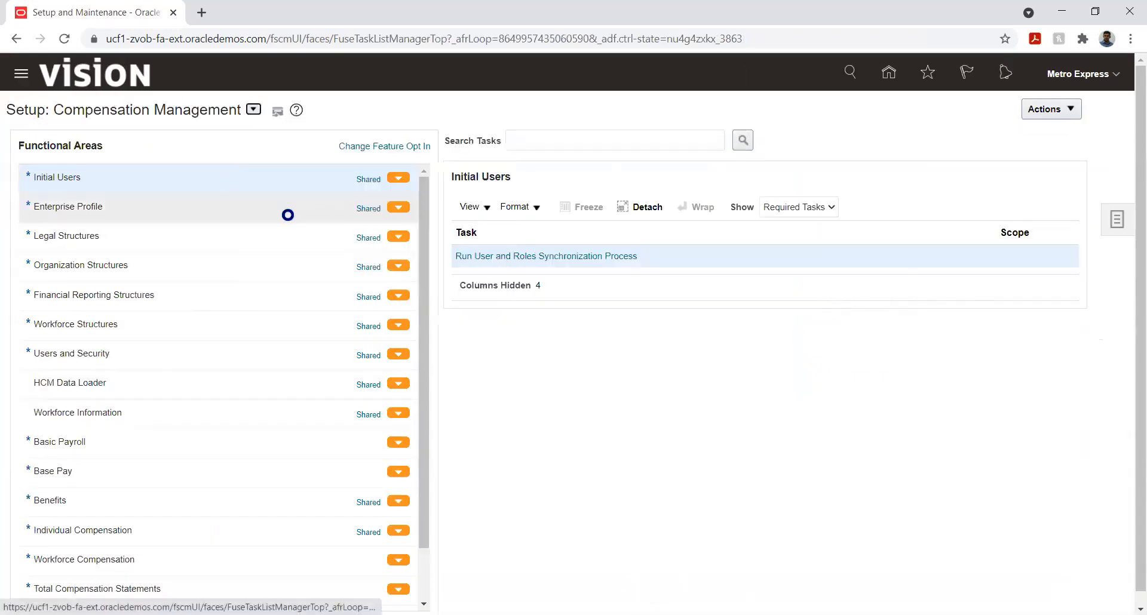
# Step: Search setup tasks for %rever% and open Manage Journal Reversal Criteria Sets in the General Ledger task list
pyautogui.click(593, 142)
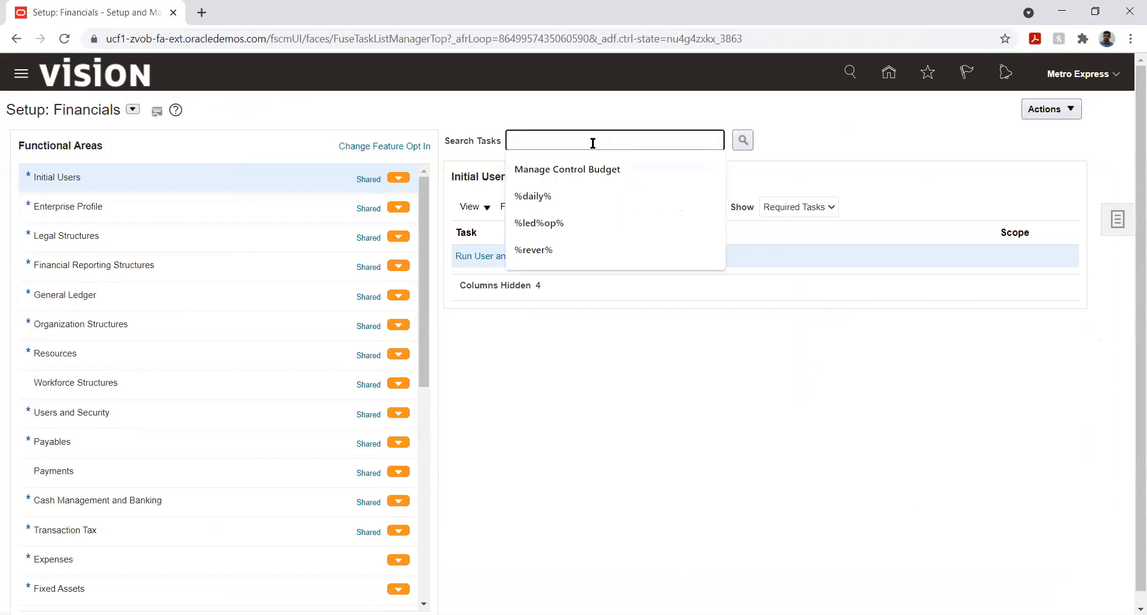
pyautogui.click(554, 250)
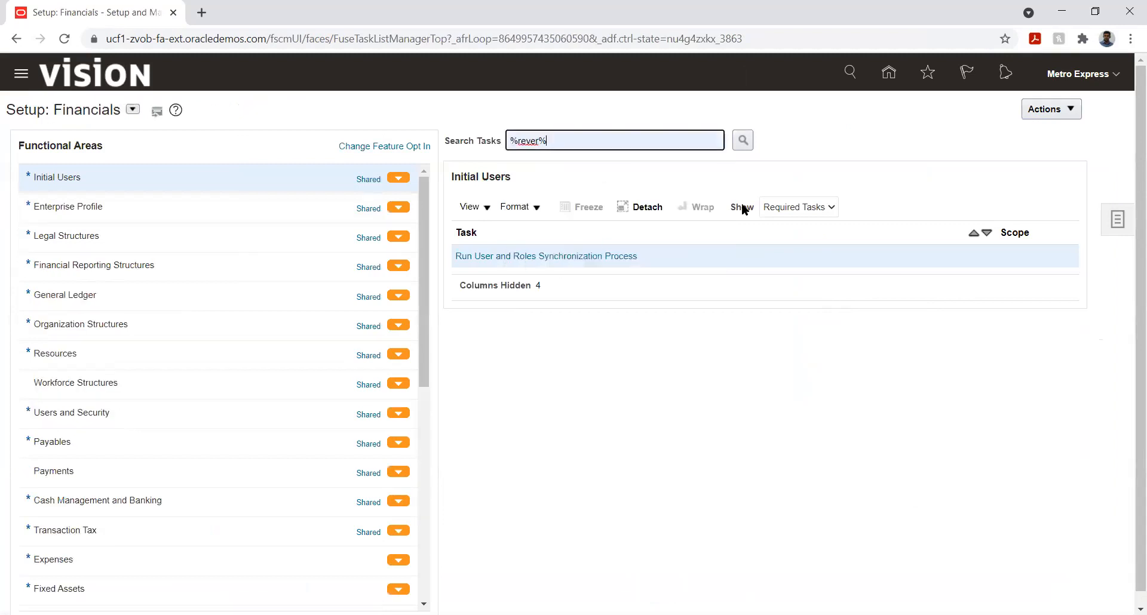
pyautogui.click(744, 139)
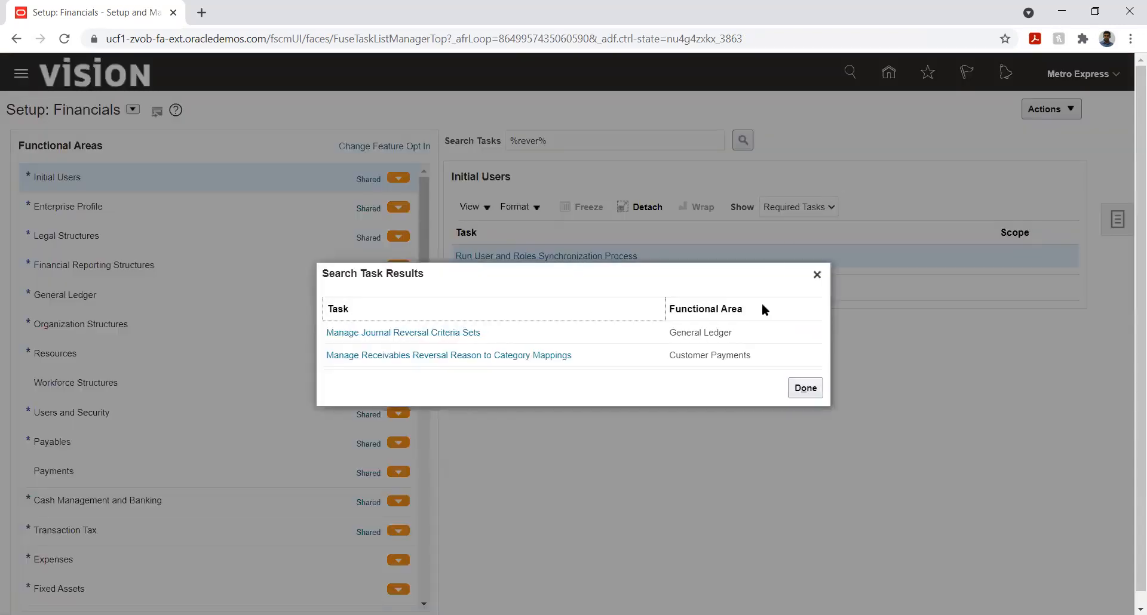
pyautogui.click(449, 333)
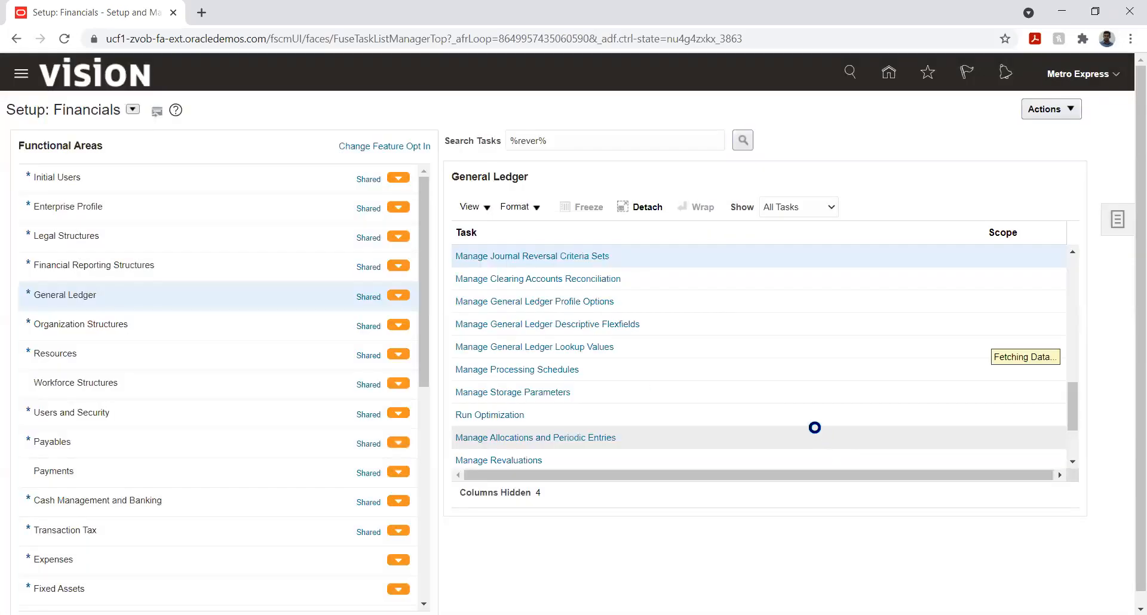
# Step: Try to open Specify Ledger Options with a Specify Ledger Options scope for Metro Express Mauritius PL
pyautogui.scroll(10, 677, 421)
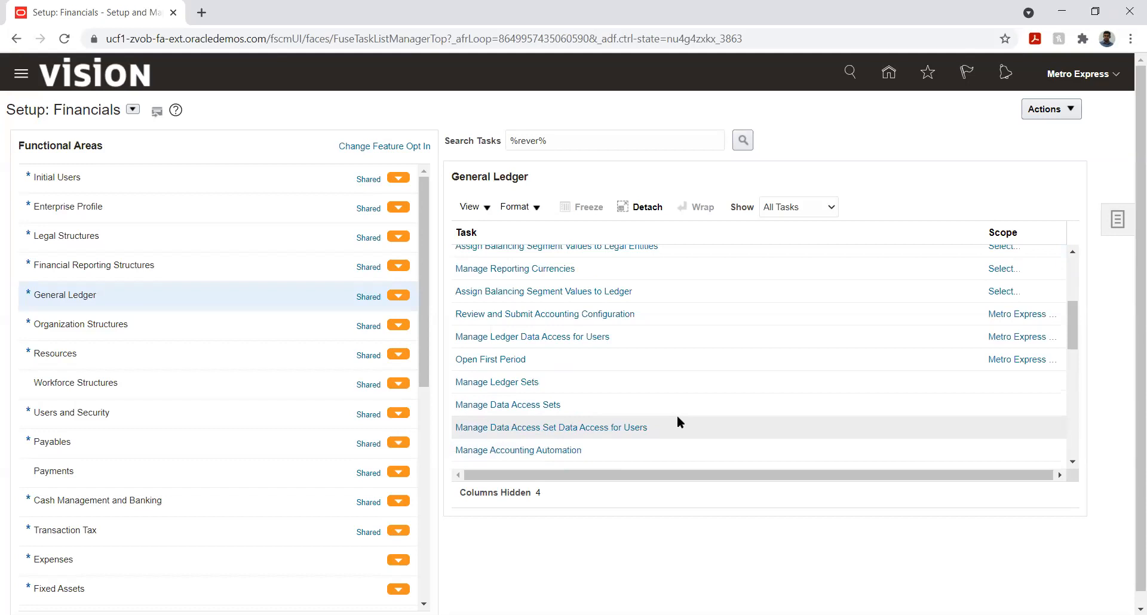
pyautogui.scroll(-10, 677, 421)
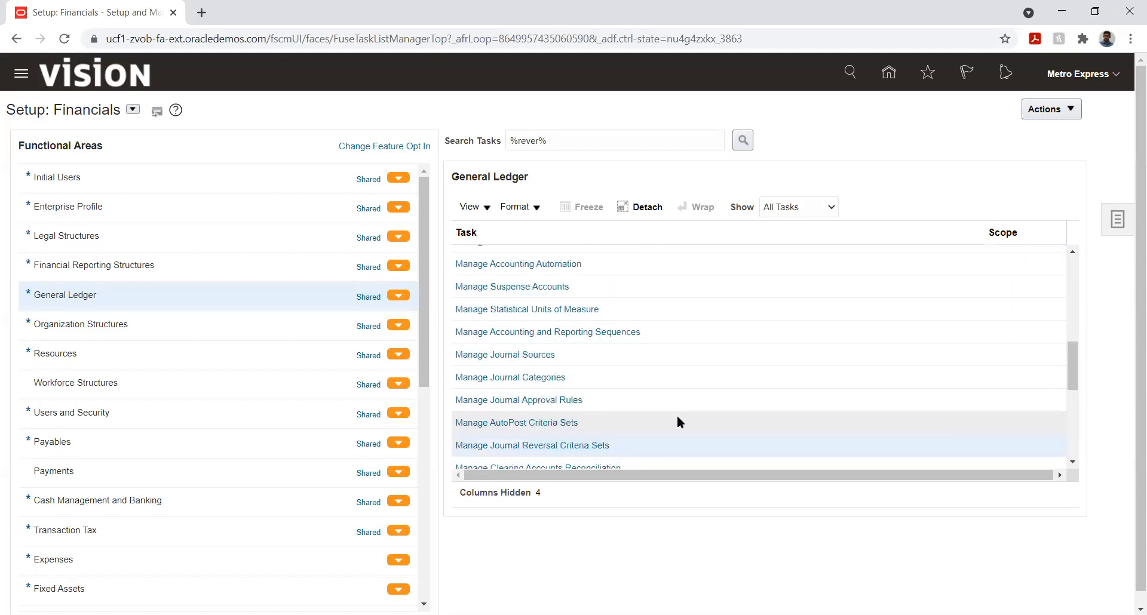
pyautogui.scroll(-2, 677, 421)
pyautogui.scroll(6, 677, 421)
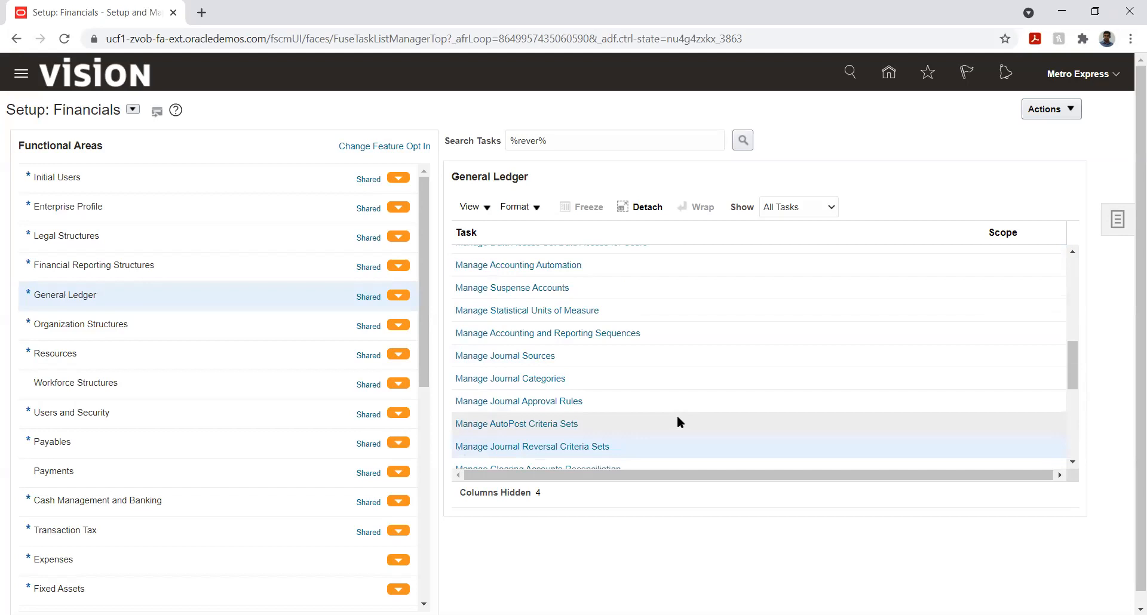
pyautogui.scroll(5, 676, 421)
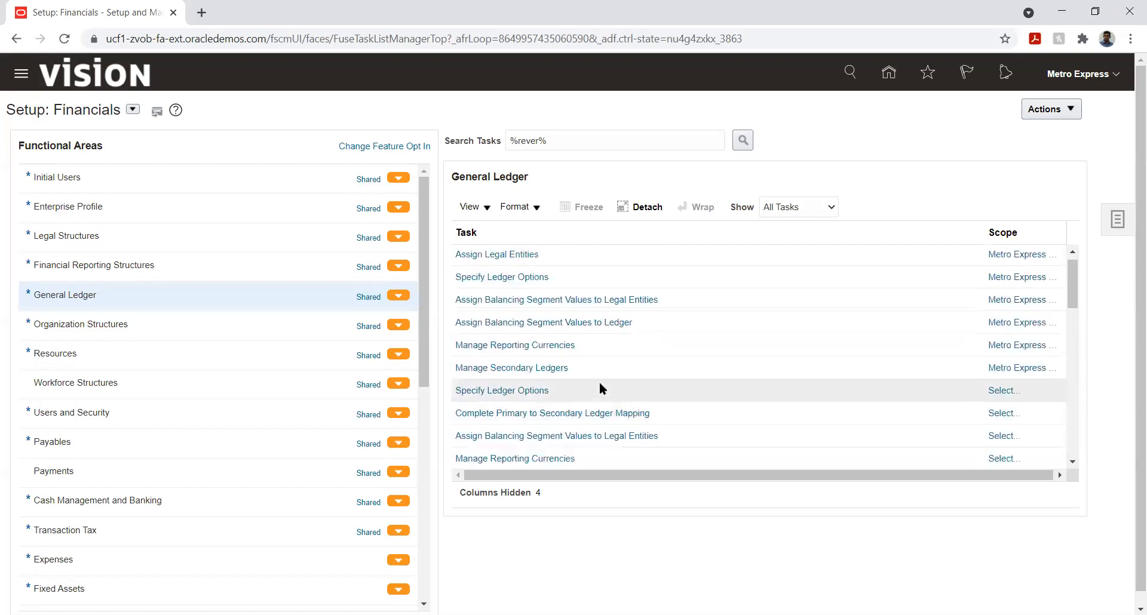
pyautogui.click(526, 392)
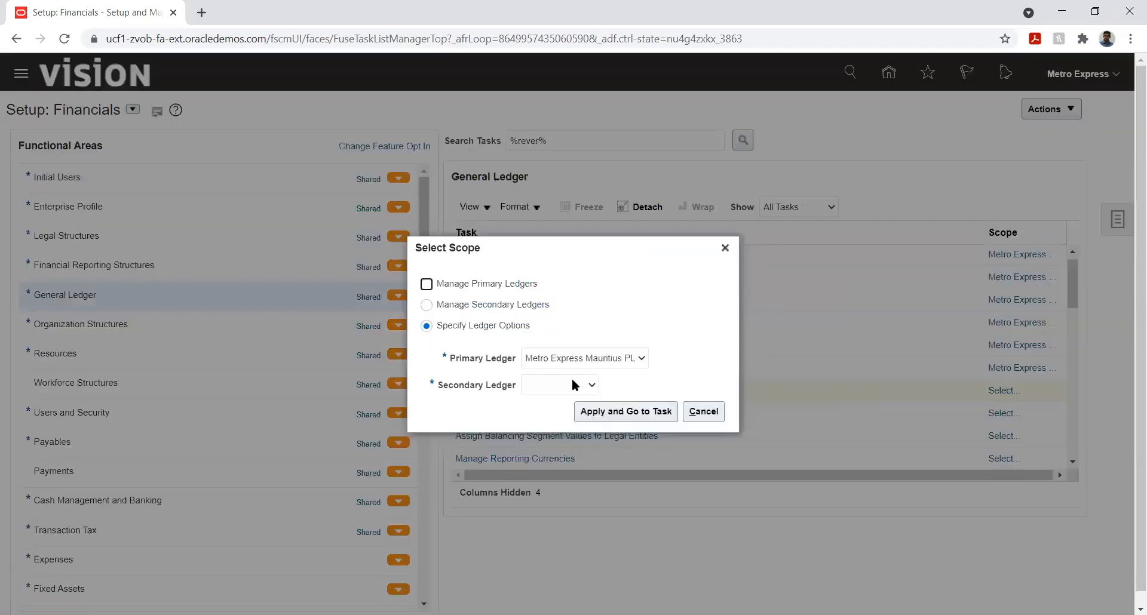
pyautogui.click(621, 411)
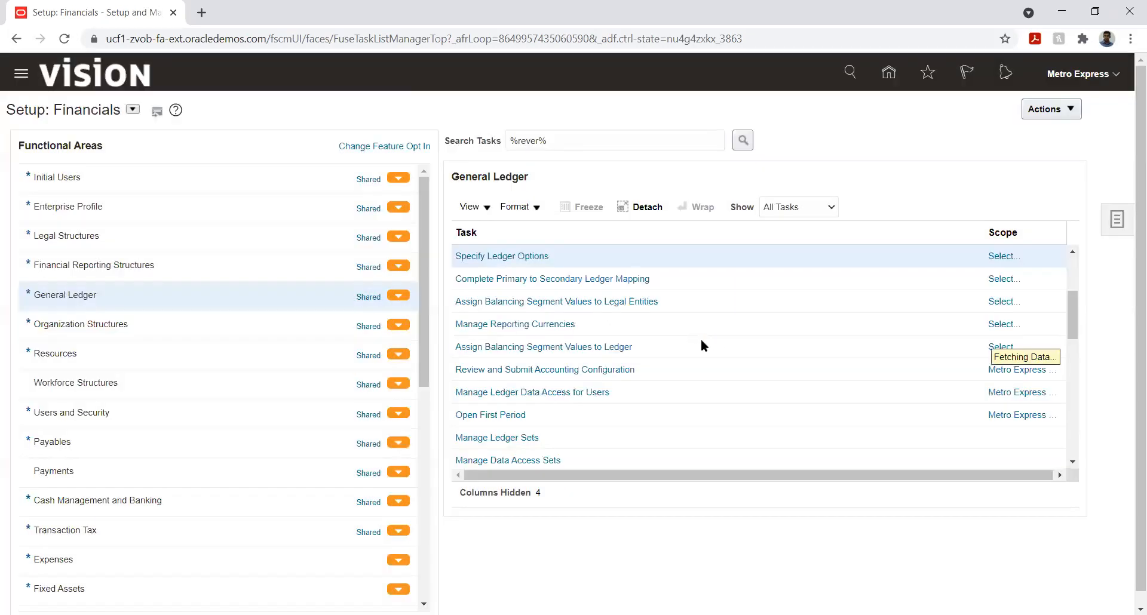
# Step: Open the Specify Ledger Options task already scoped to the Metro Express Mauritius PL ledger
pyautogui.scroll(2, 621, 352)
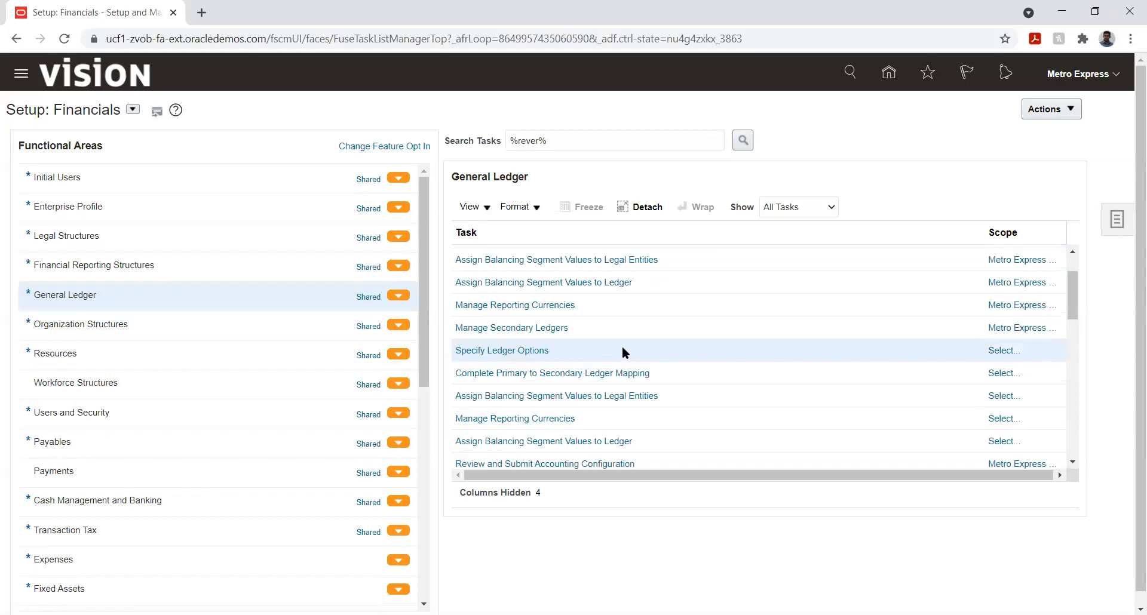
pyautogui.scroll(2, 622, 352)
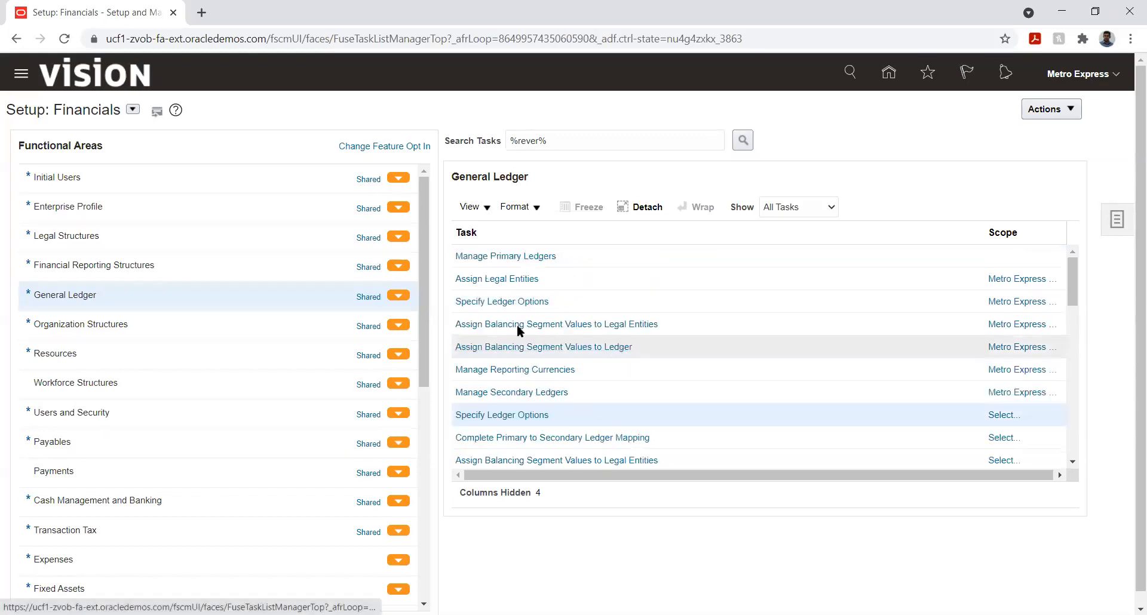
pyautogui.click(499, 301)
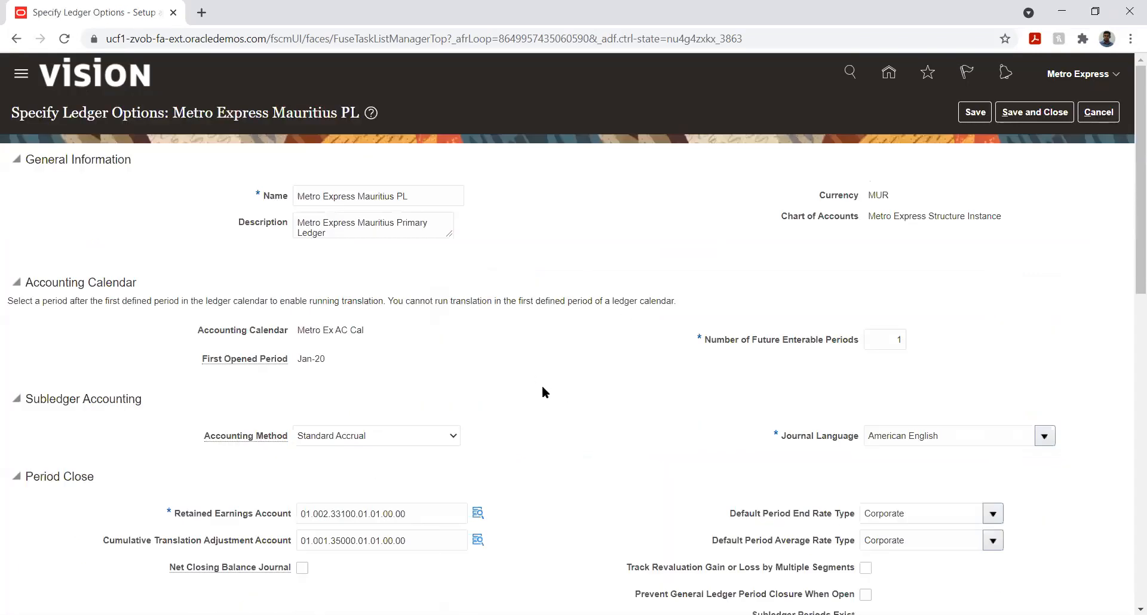
# Step: Set the ledger's Journal Reversal Criteria Set to US Primary Ledger, then save and close the ledger options
pyautogui.scroll(-3, 562, 396)
pyautogui.scroll(-8, 603, 399)
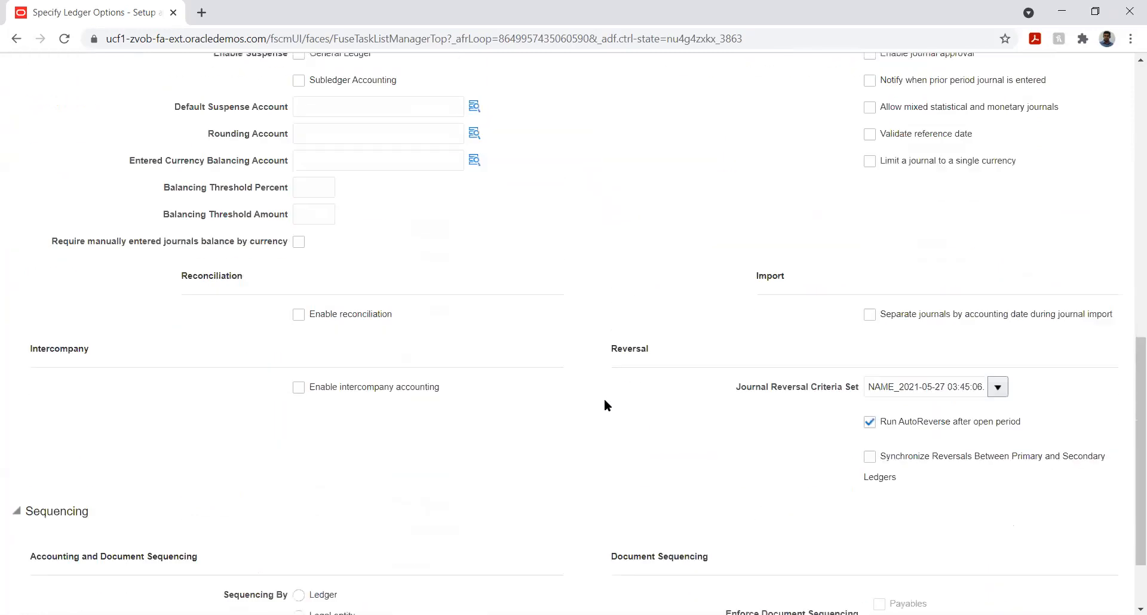
pyautogui.click(997, 312)
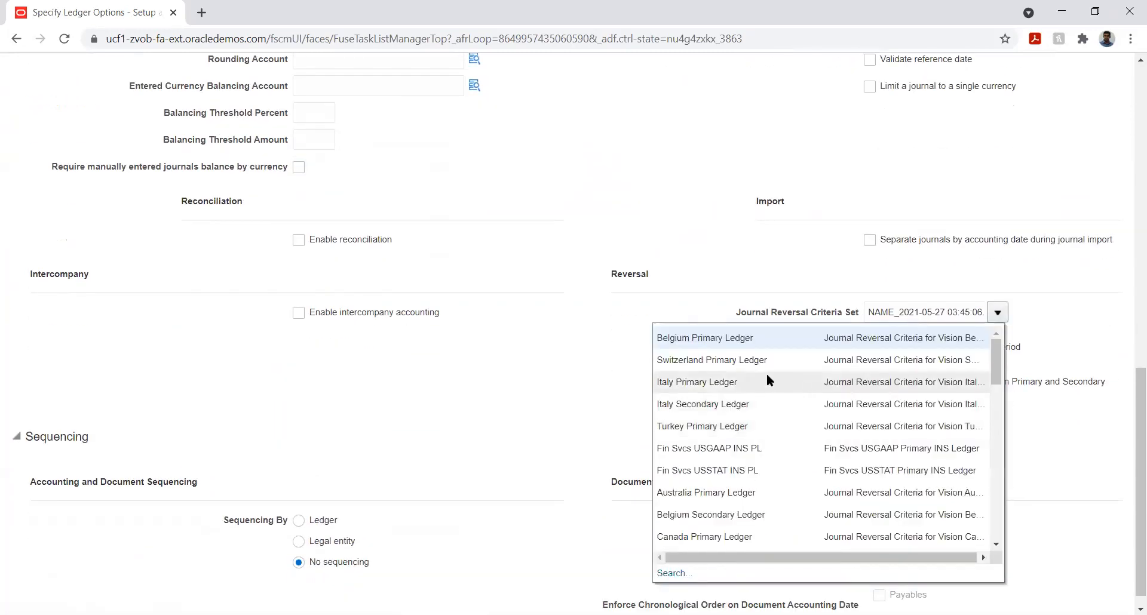
pyautogui.scroll(-5, 764, 374)
pyautogui.scroll(-3, 762, 374)
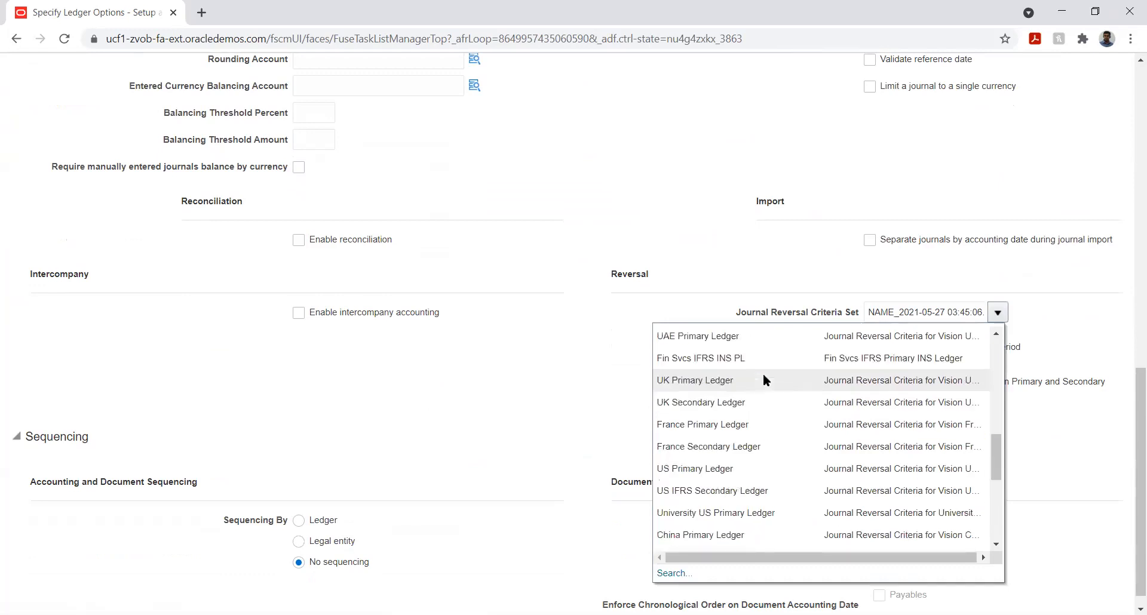
pyautogui.scroll(-2, 762, 374)
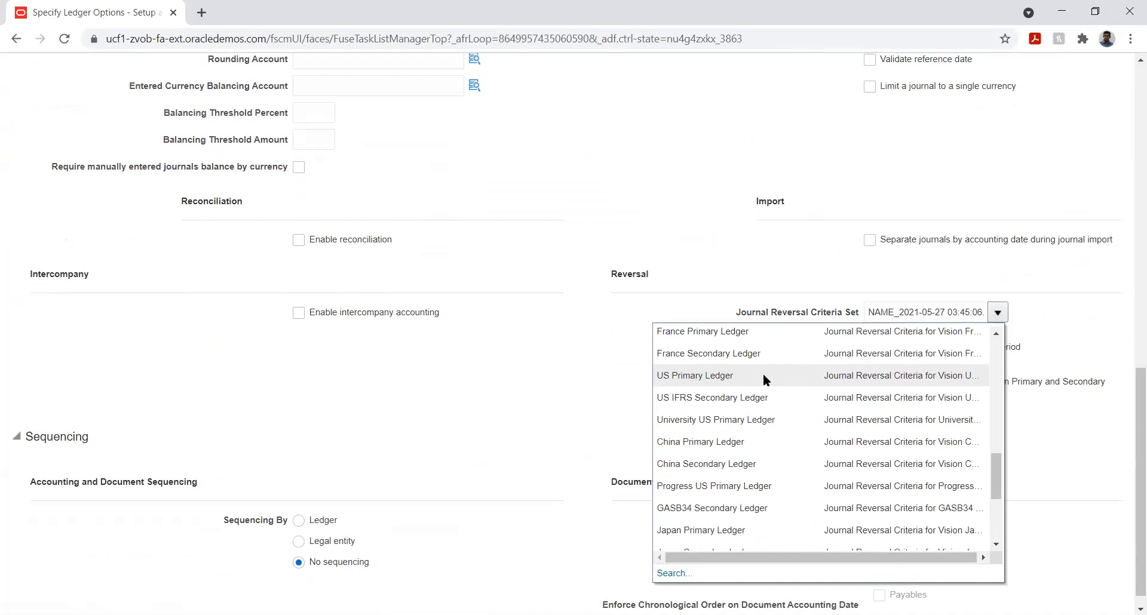
pyautogui.click(732, 376)
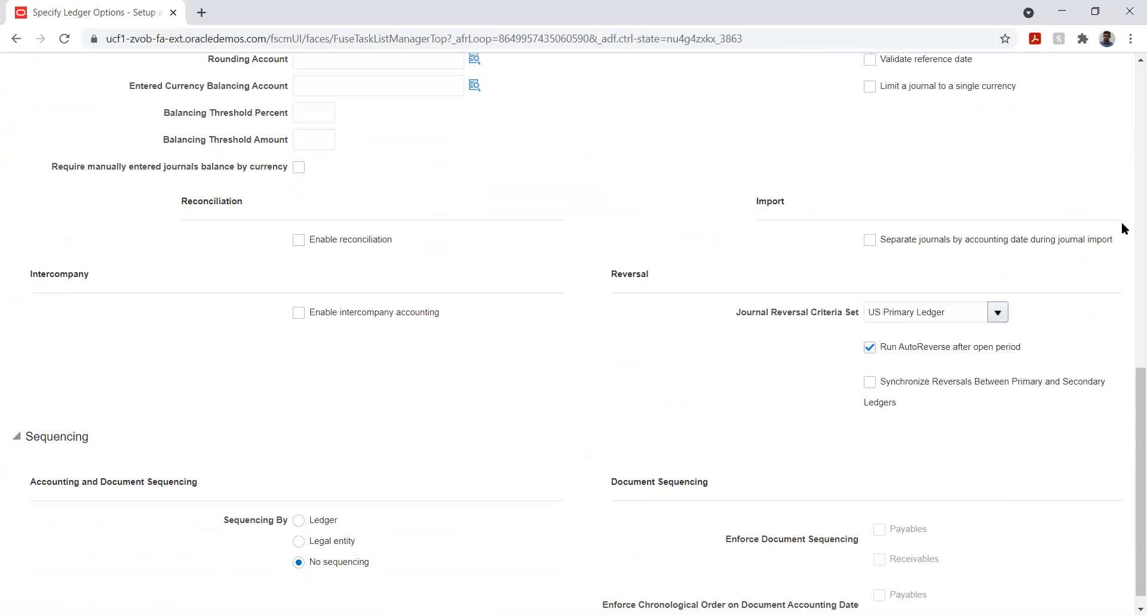
pyautogui.scroll(10, 1113, 227)
pyautogui.scroll(3, 1113, 227)
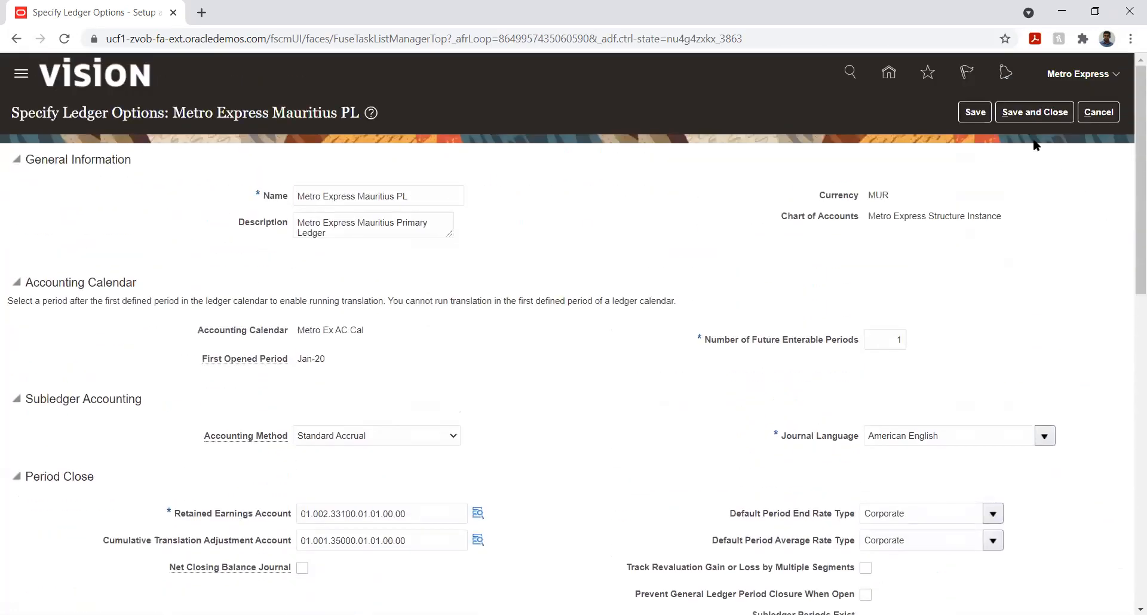
pyautogui.click(975, 112)
pyautogui.click(1028, 113)
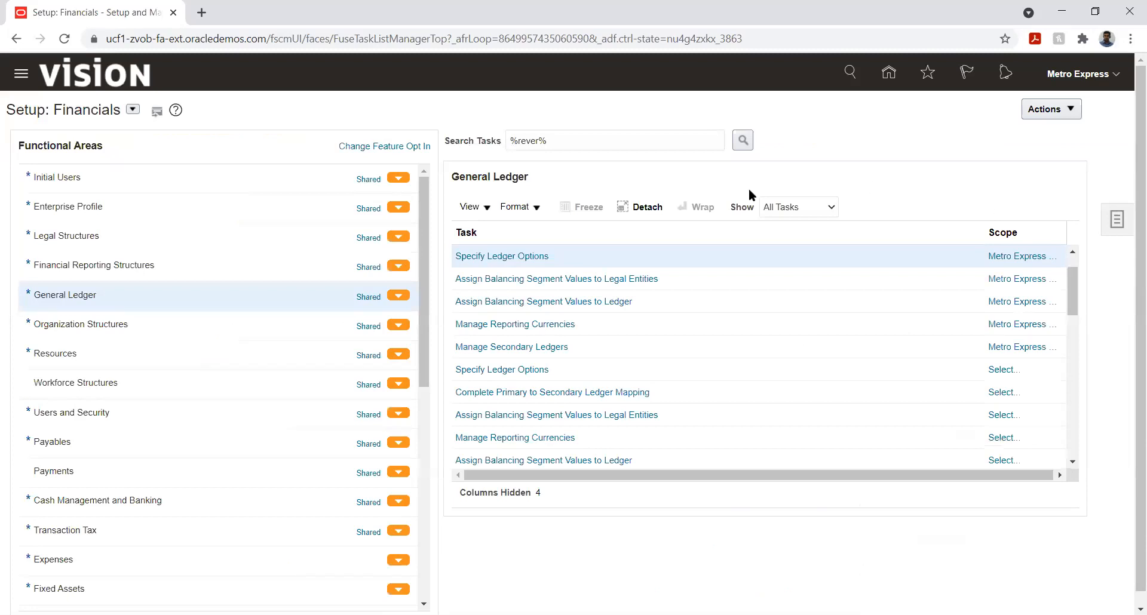
pyautogui.click(888, 72)
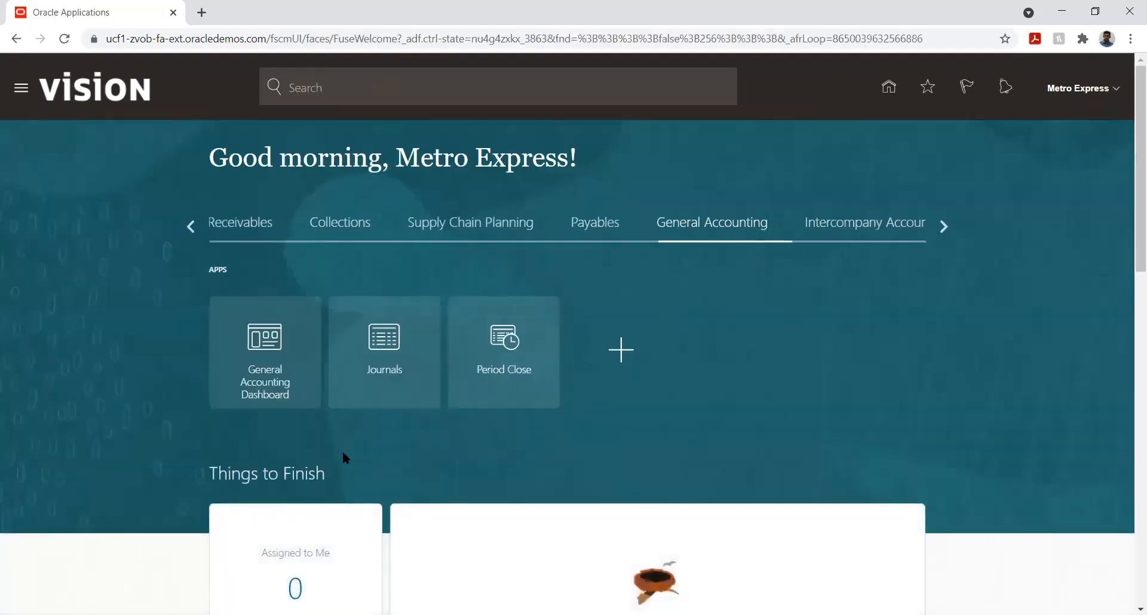
pyautogui.click(266, 357)
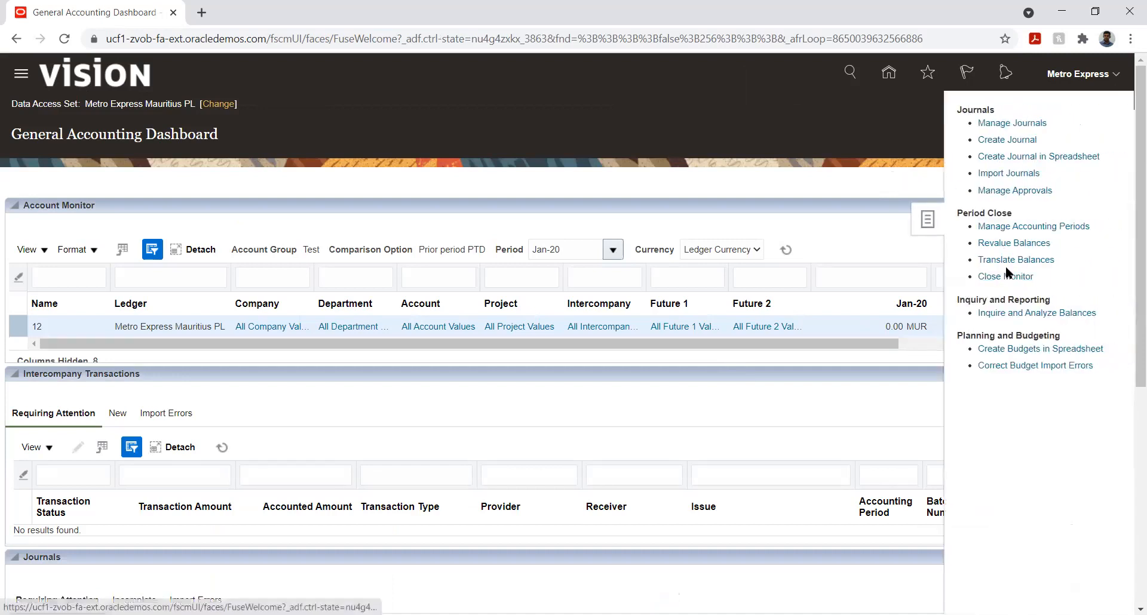
pyautogui.click(1007, 261)
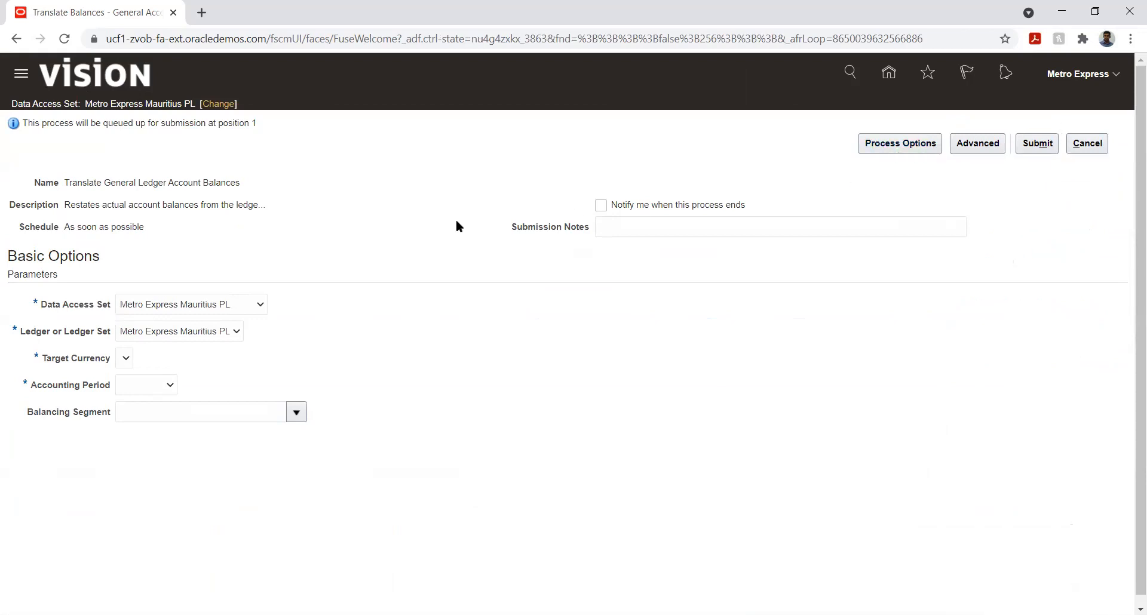
pyautogui.click(1083, 144)
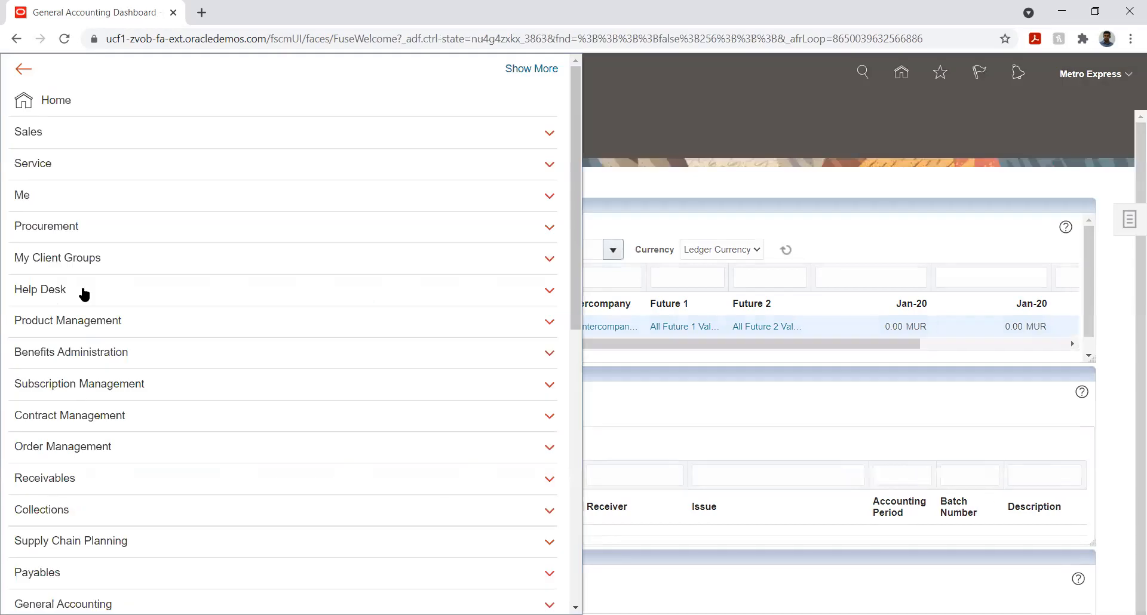
# Step: Open Scheduled Processes and review the statuses of the Create Balances Cube processes
pyautogui.scroll(-6, 356, 477)
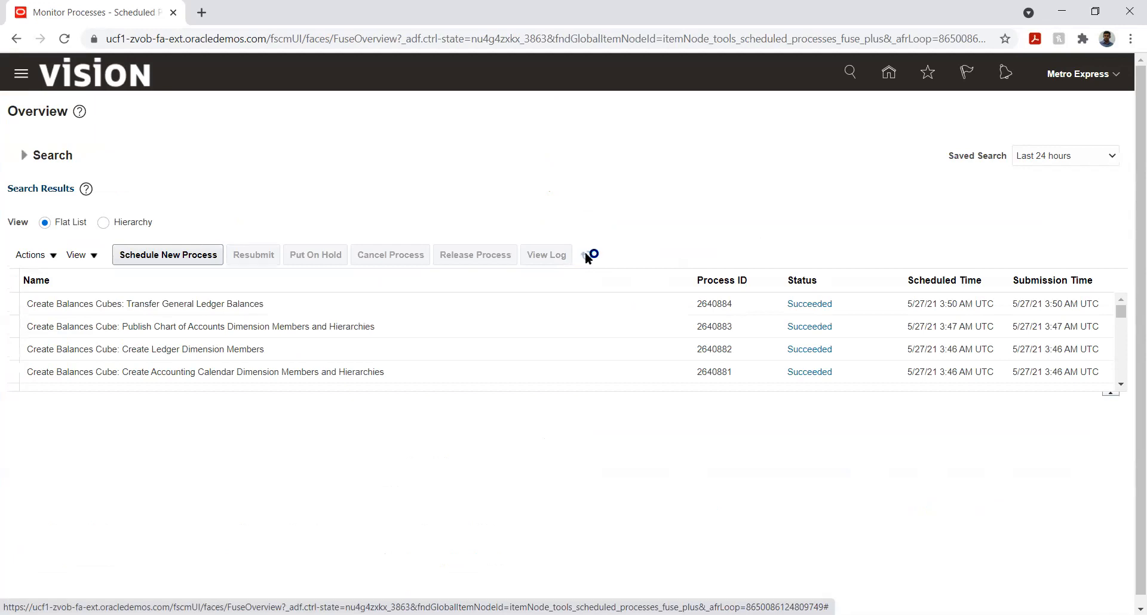
pyautogui.click(505, 318)
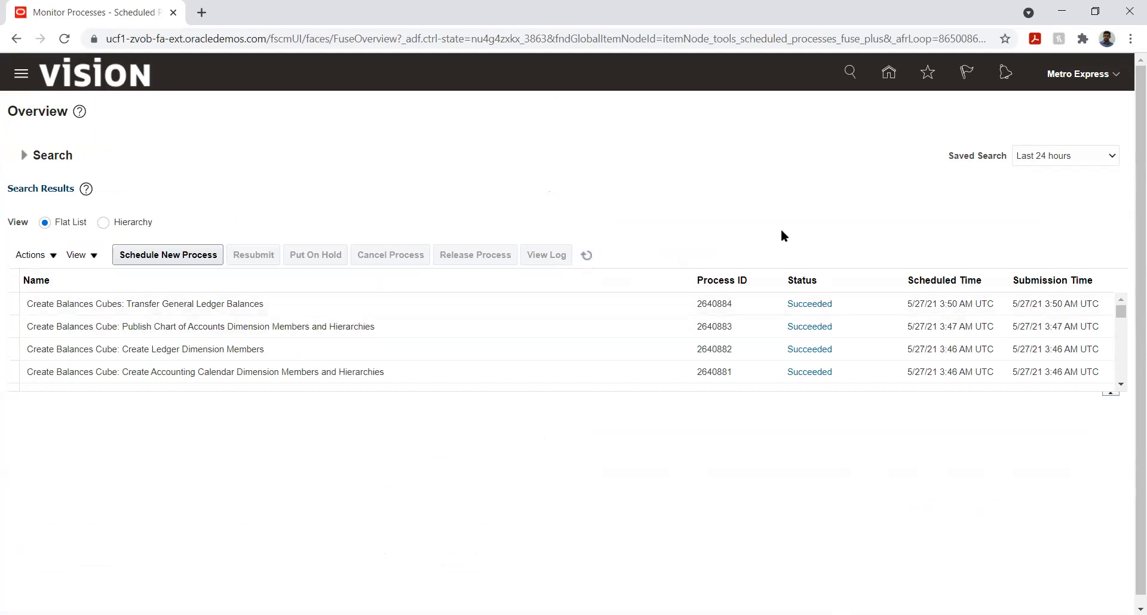
# Step: Open Translate Balances from the General Accounting Dashboard and try to choose a target currency
pyautogui.click(886, 73)
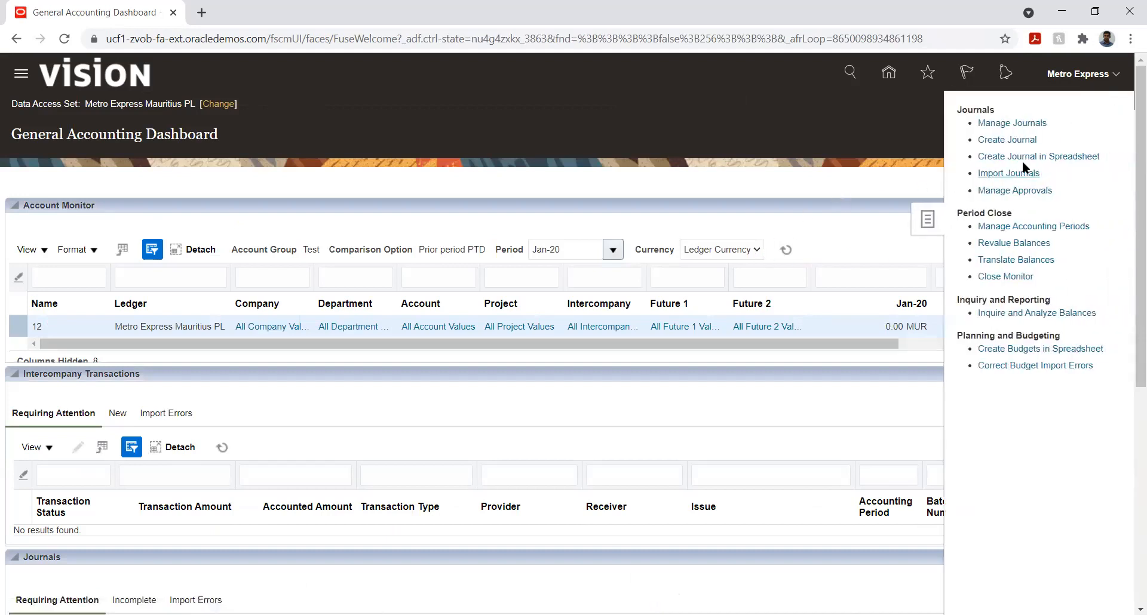
pyautogui.click(1001, 259)
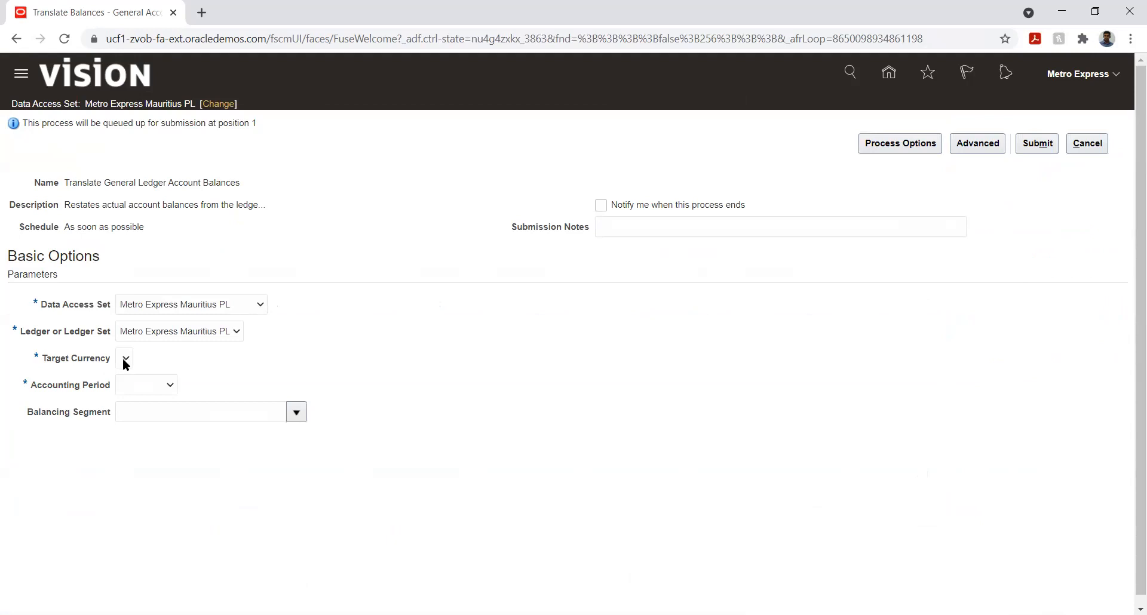
pyautogui.click(125, 360)
pyautogui.click(125, 360)
pyautogui.click(157, 355)
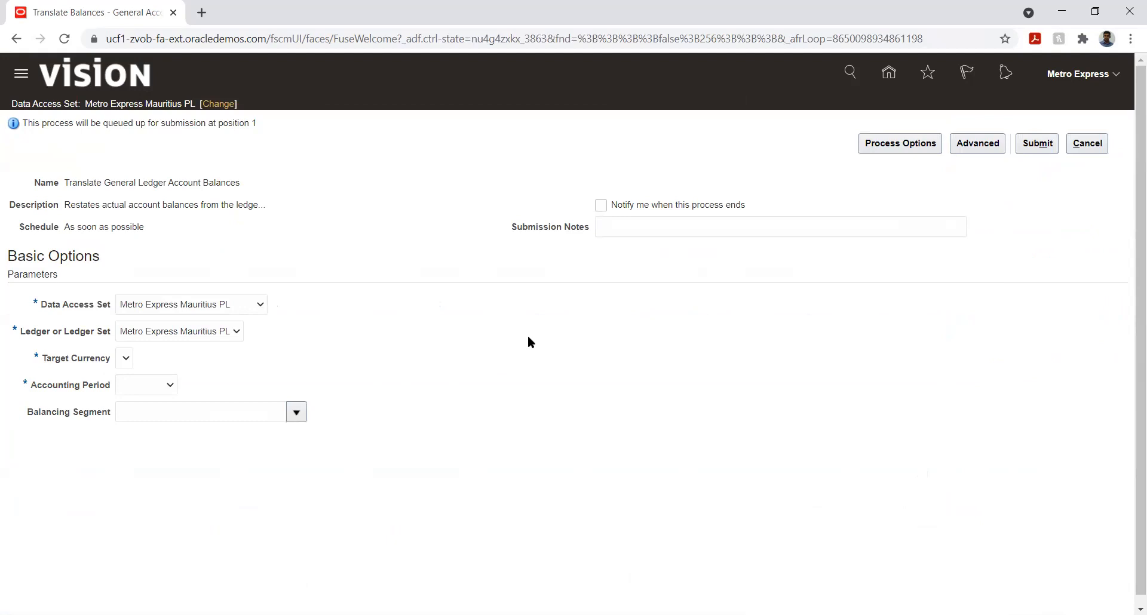